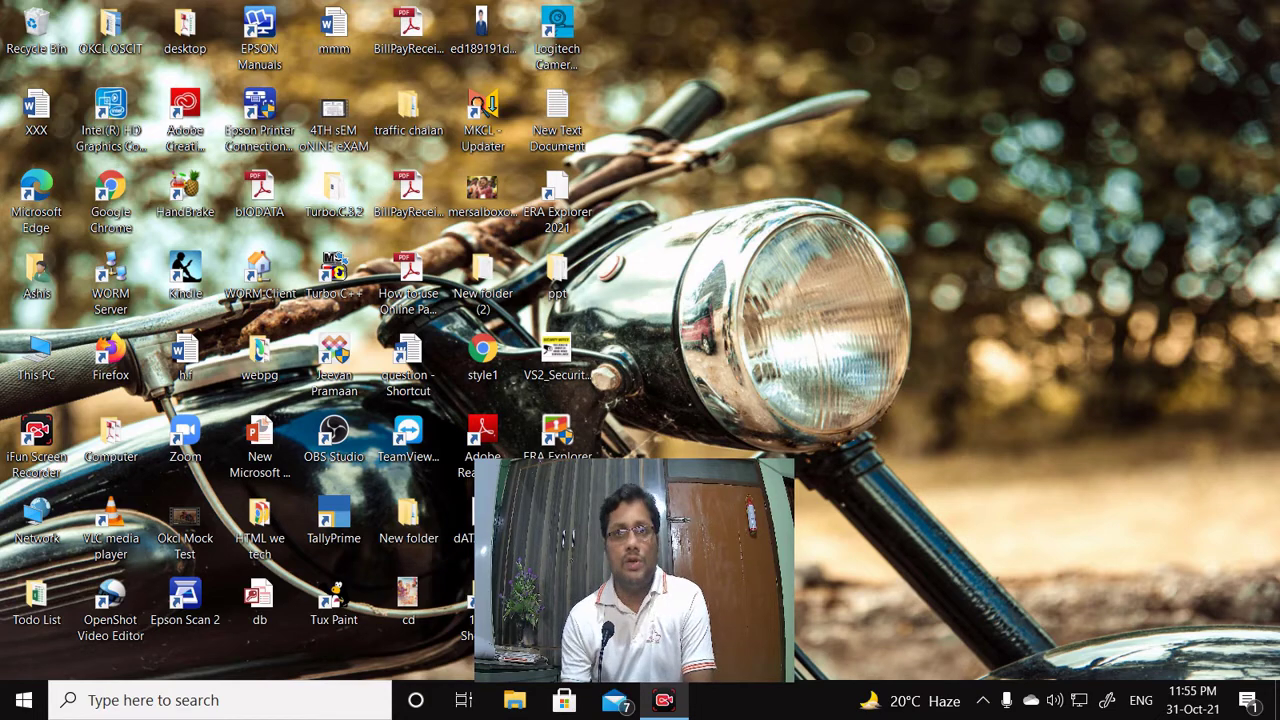
Refresh the desktop and bring up the Start menu's list of installed apps
{"action": "right_click", "coordinate": [570, 373]}
{"action": "left_click", "coordinate": [621, 435]}
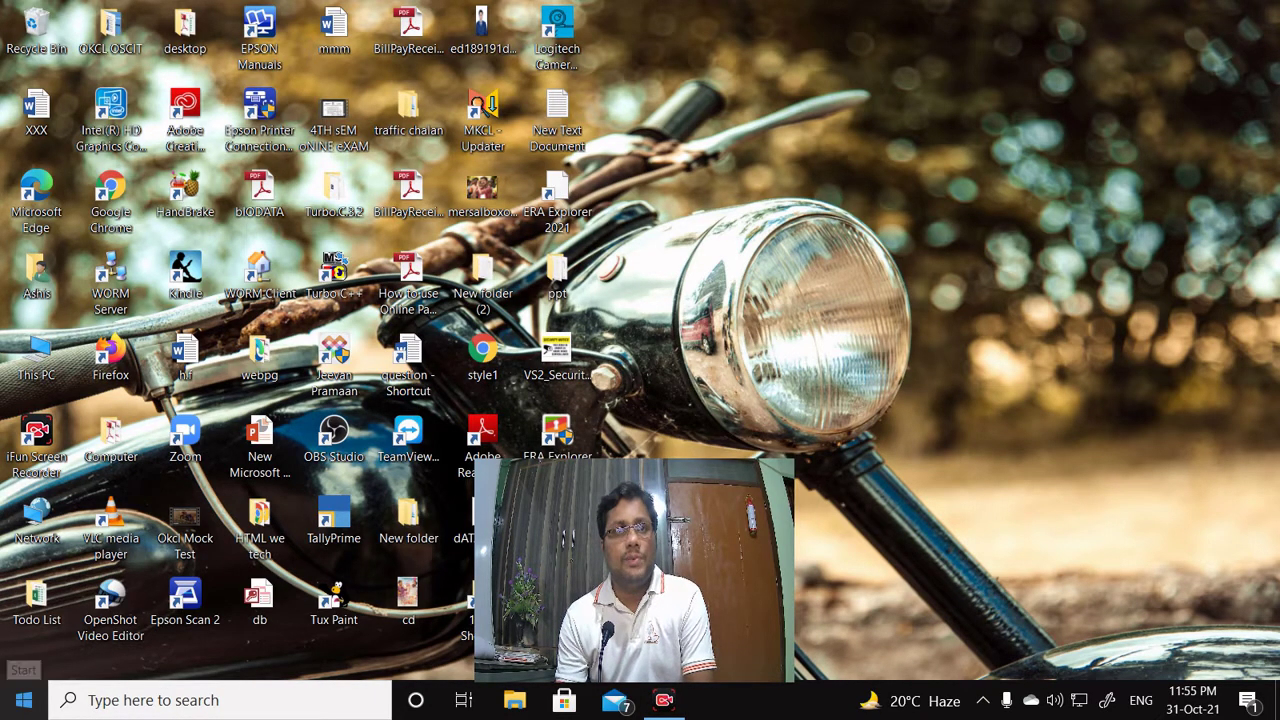
{"action": "left_click", "coordinate": [24, 700]}
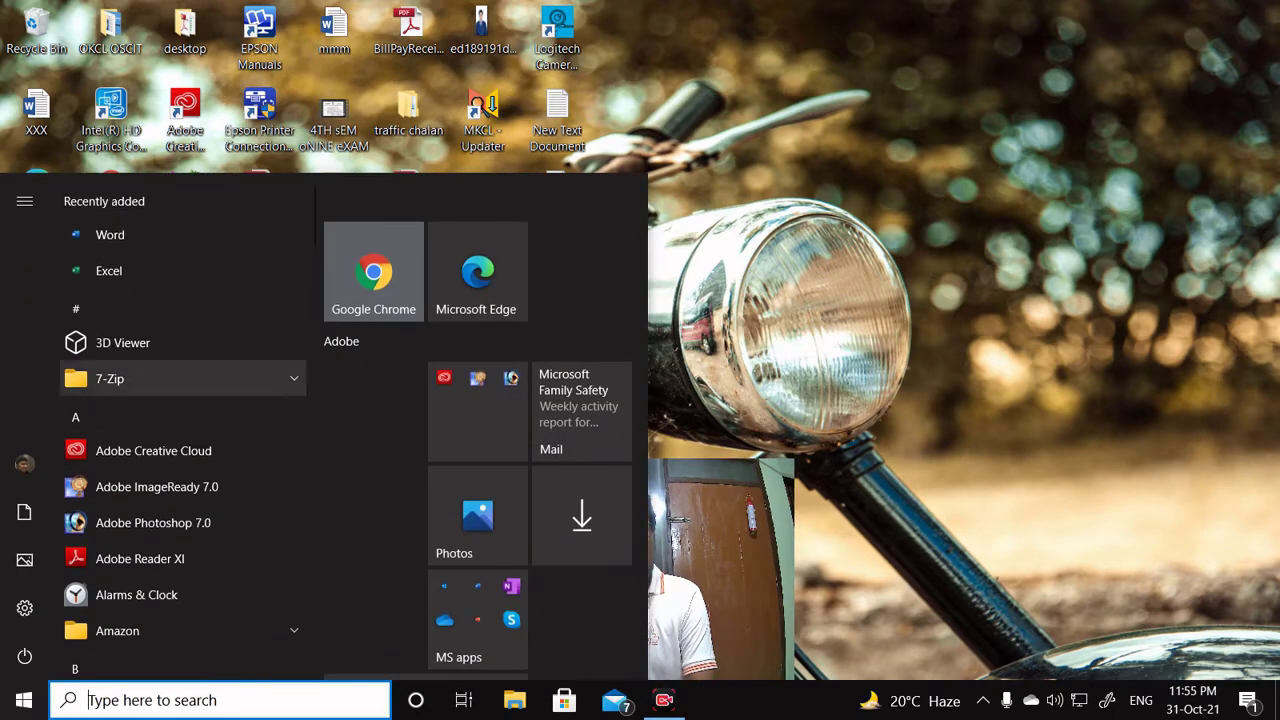
{"action": "scroll", "coordinate": [192, 441], "scroll_direction": "down", "scroll_amount": 1}
{"action": "scroll", "coordinate": [192, 441], "scroll_direction": "down", "scroll_amount": 2}
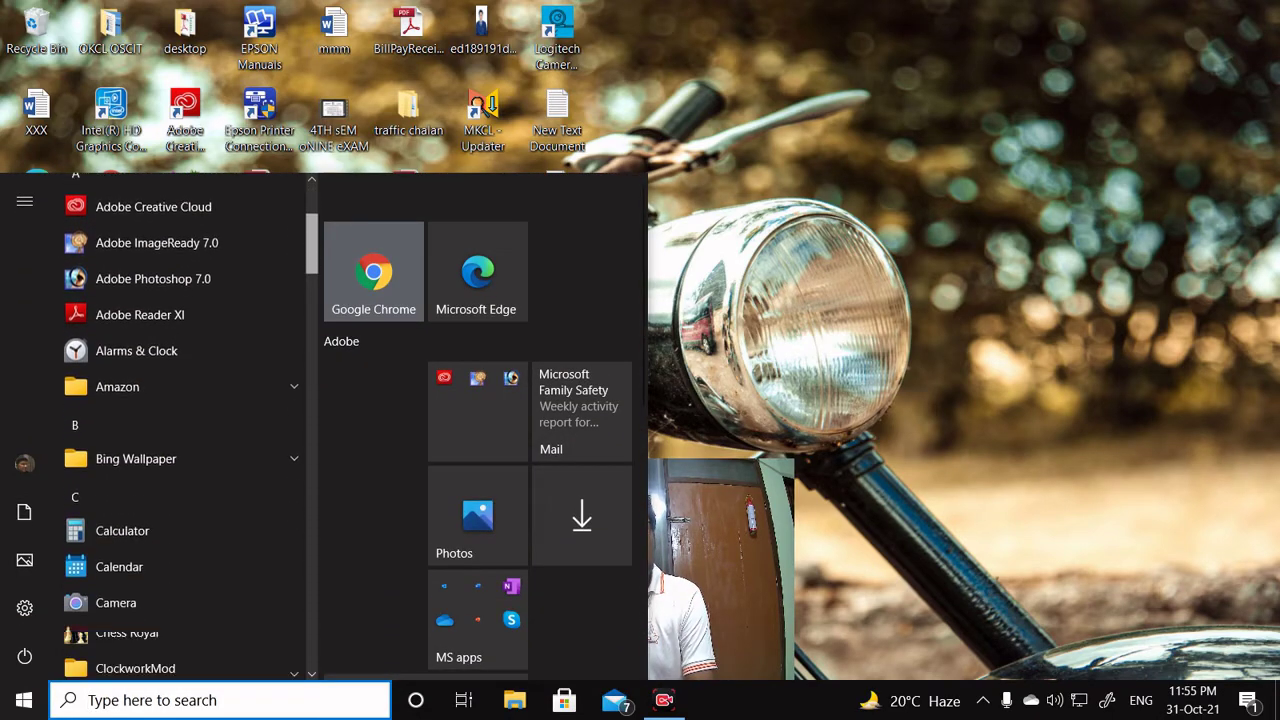
{"action": "scroll", "coordinate": [192, 441], "scroll_direction": "down", "scroll_amount": 2}
{"action": "scroll", "coordinate": [192, 441], "scroll_direction": "down", "scroll_amount": 3}
{"action": "scroll", "coordinate": [192, 441], "scroll_direction": "down", "scroll_amount": 3}
{"action": "scroll", "coordinate": [197, 571], "scroll_direction": "down", "scroll_amount": 5}
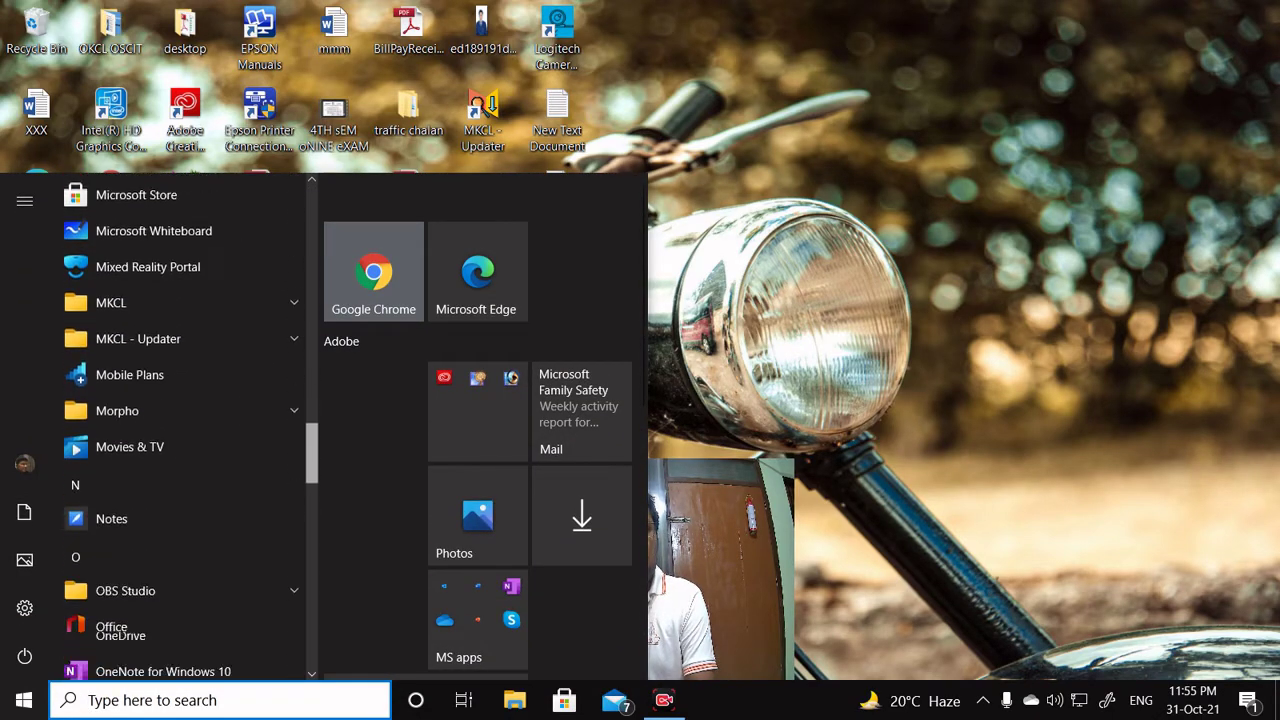
{"action": "scroll", "coordinate": [197, 571], "scroll_direction": "down", "scroll_amount": 3}
{"action": "scroll", "coordinate": [197, 571], "scroll_direction": "up", "scroll_amount": 3}
{"action": "scroll", "coordinate": [197, 394], "scroll_direction": "up", "scroll_amount": 5}
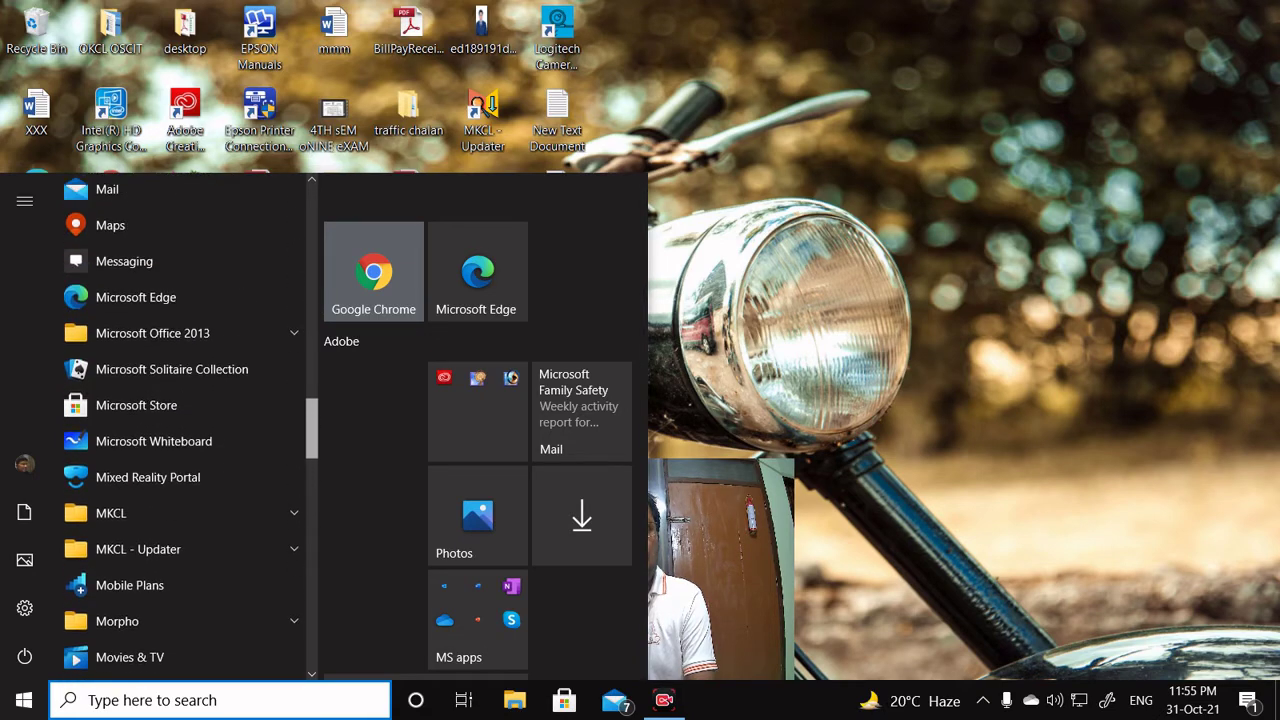
{"action": "scroll", "coordinate": [197, 394], "scroll_direction": "up", "scroll_amount": 1}
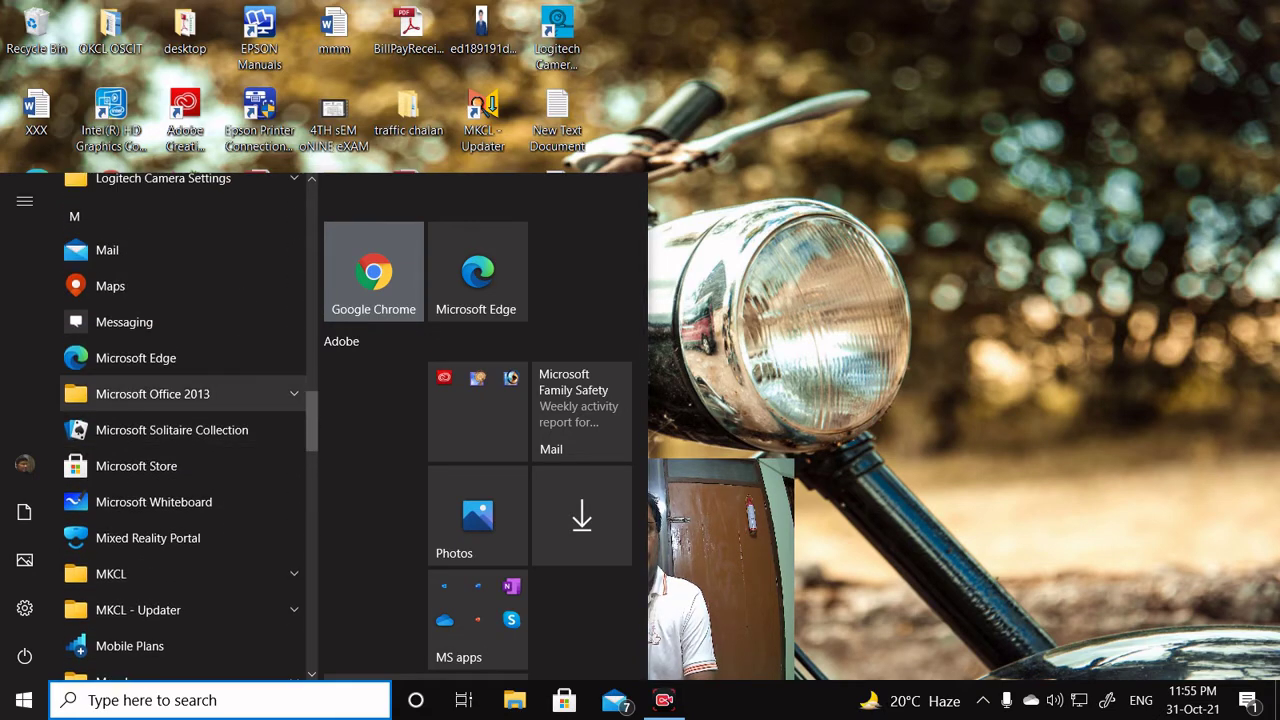
Expand the Microsoft Office 2013 group so Word 2013 appears in the list
{"action": "left_click", "coordinate": [197, 394]}
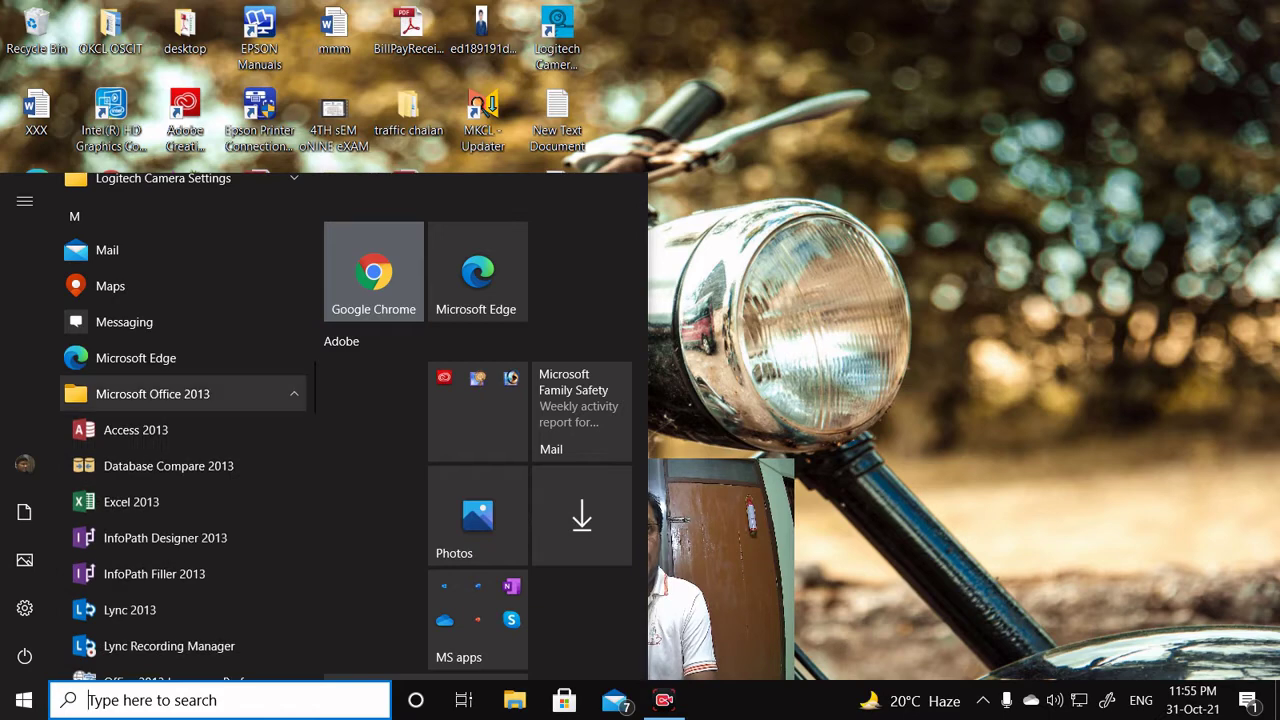
{"action": "scroll", "coordinate": [197, 394], "scroll_direction": "down", "scroll_amount": 1}
{"action": "scroll", "coordinate": [183, 448], "scroll_direction": "down", "scroll_amount": 3}
{"action": "scroll", "coordinate": [183, 448], "scroll_direction": "down", "scroll_amount": 2}
{"action": "scroll", "coordinate": [183, 448], "scroll_direction": "down", "scroll_amount": 2}
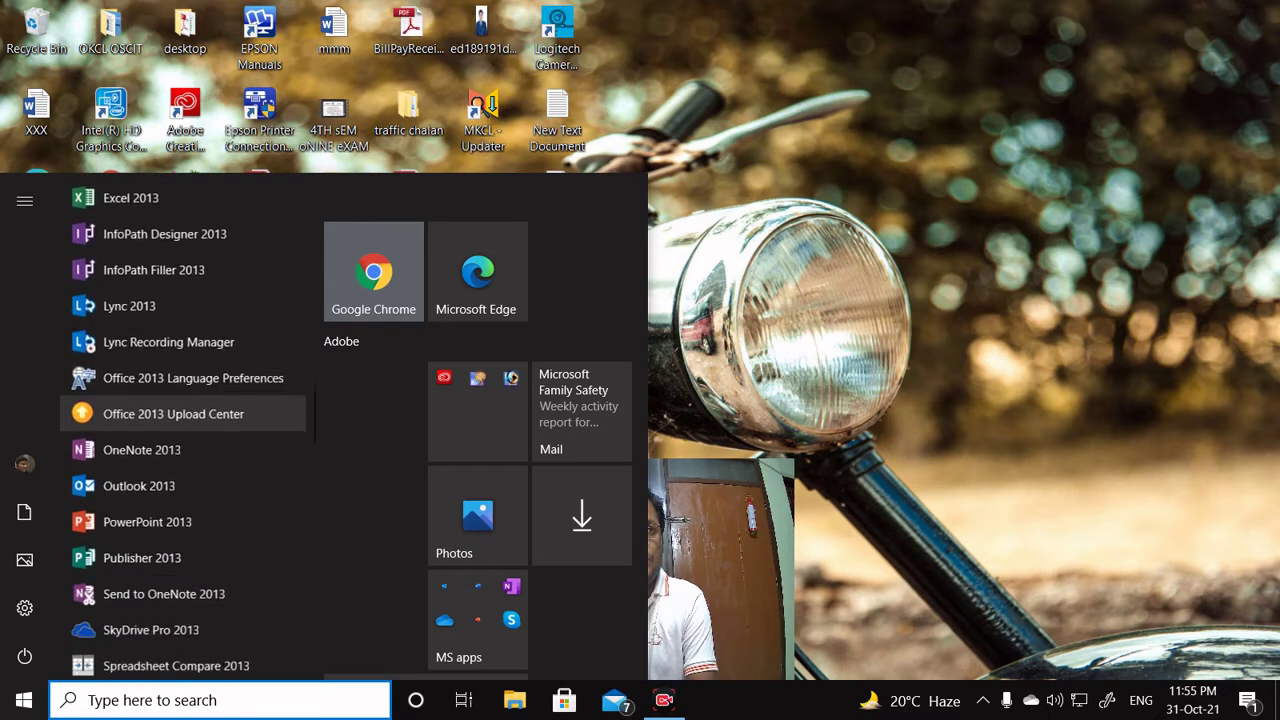
{"action": "scroll", "coordinate": [183, 448], "scroll_direction": "down", "scroll_amount": 2}
{"action": "scroll", "coordinate": [183, 458], "scroll_direction": "down", "scroll_amount": 3}
{"action": "scroll", "coordinate": [183, 458], "scroll_direction": "down", "scroll_amount": 3}
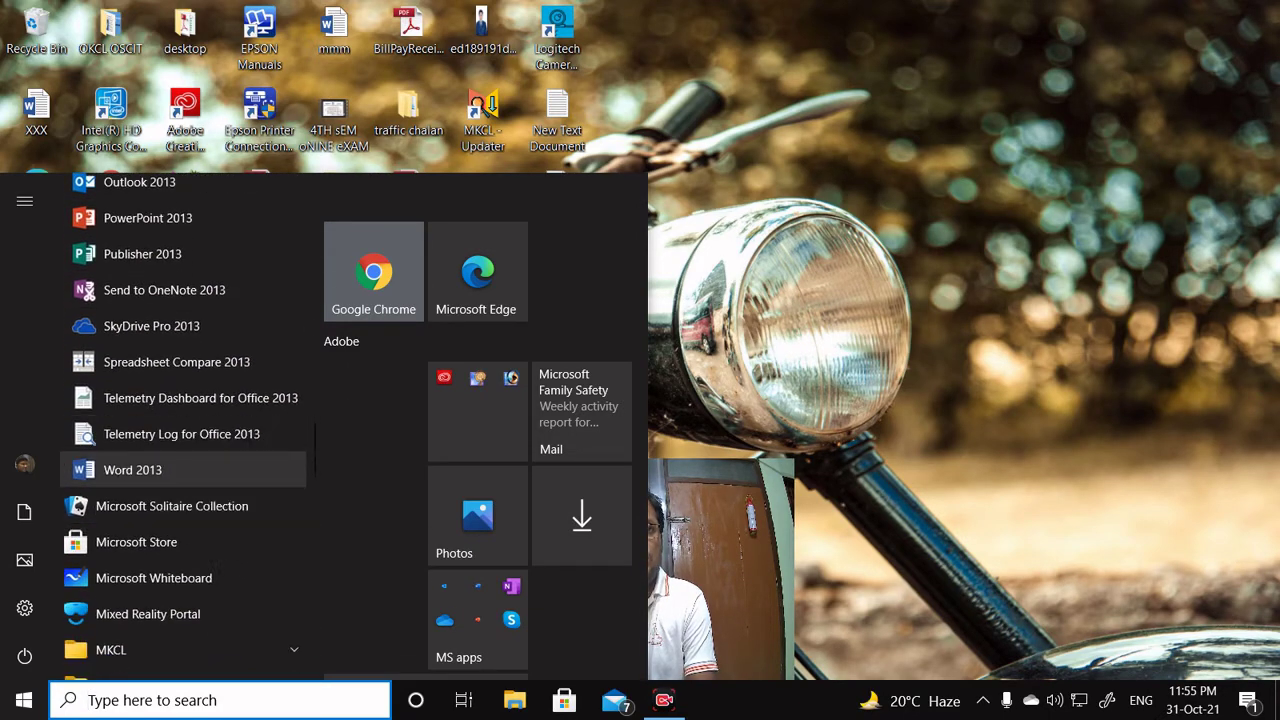
Launch Word 2013, dismiss both default-program prompts, and start a blank document
{"action": "left_click", "coordinate": [183, 470]}
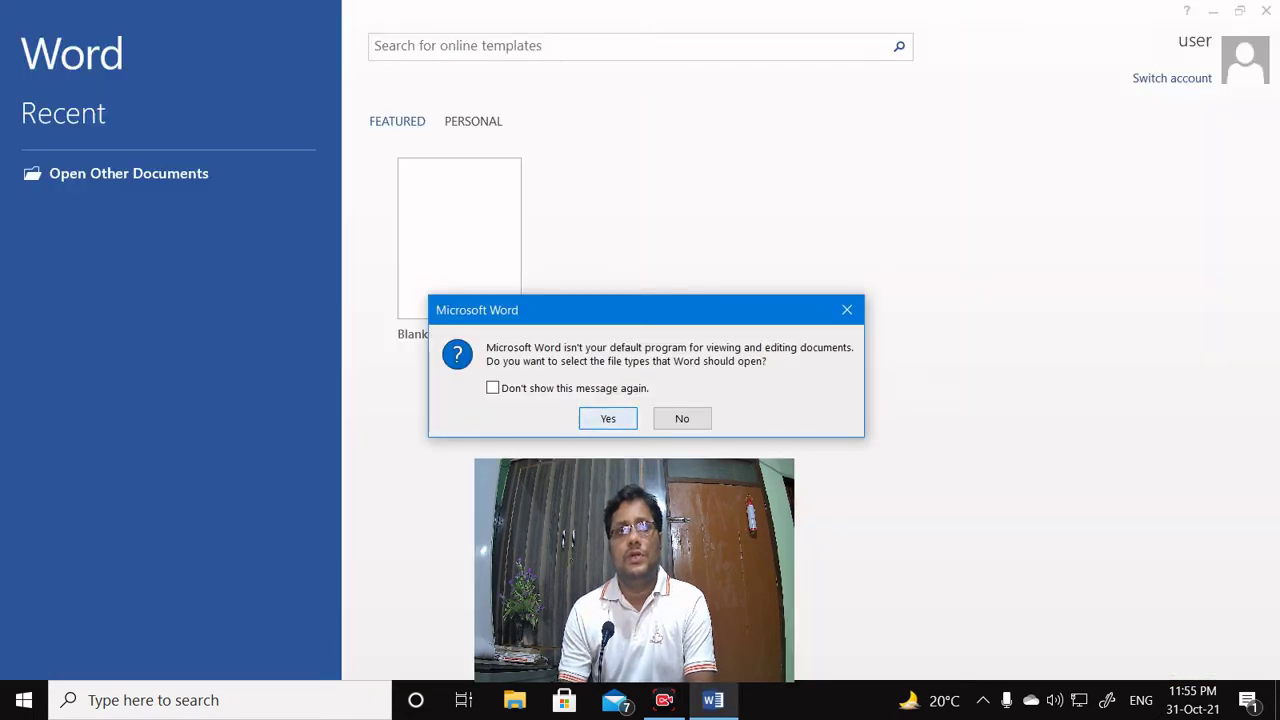
{"action": "key", "text": "Return"}
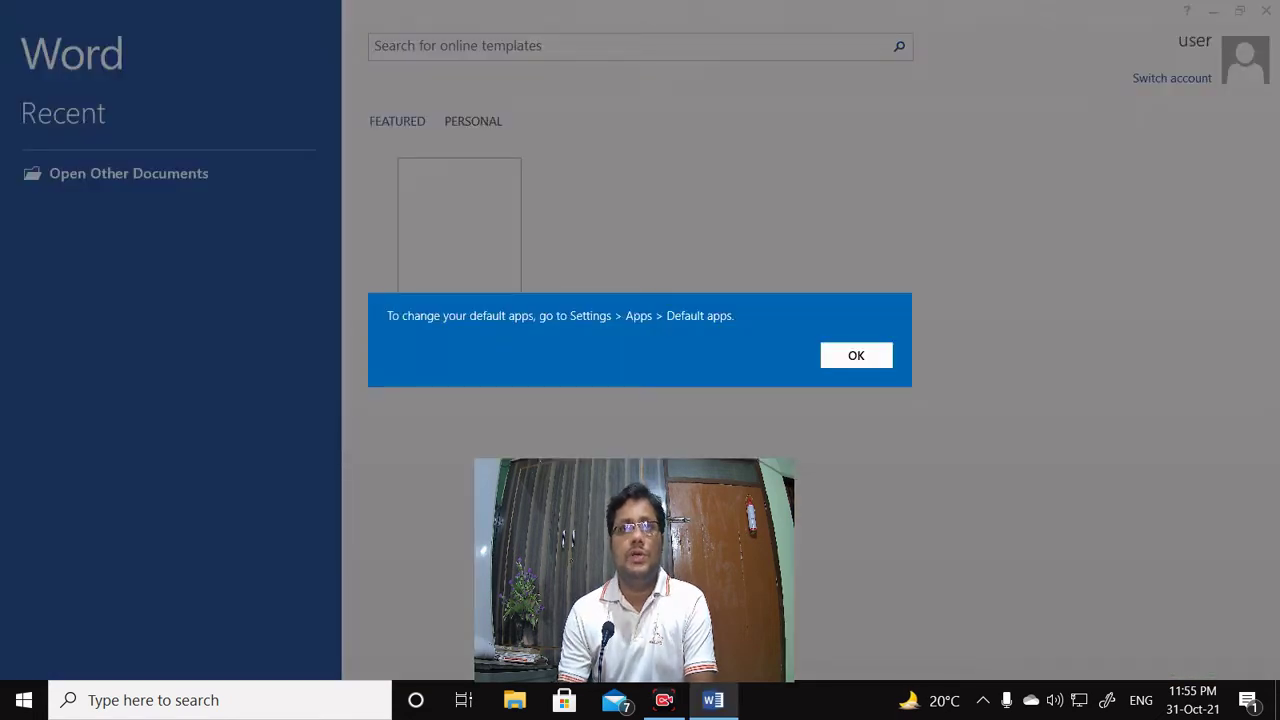
{"action": "key", "text": "Return"}
{"action": "left_click", "coordinate": [458, 268]}
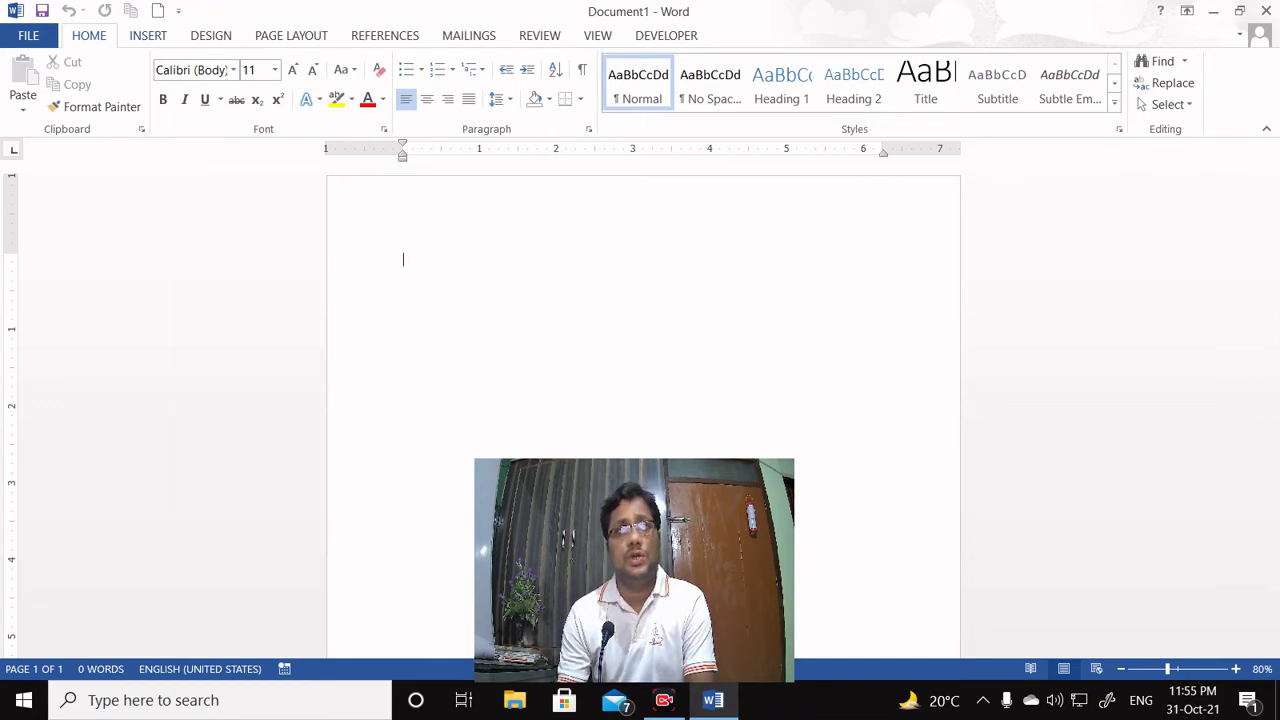
Insert a 2-column by 3-row table from the Insert tab's Table grid
{"action": "left_click", "coordinate": [148, 35]}
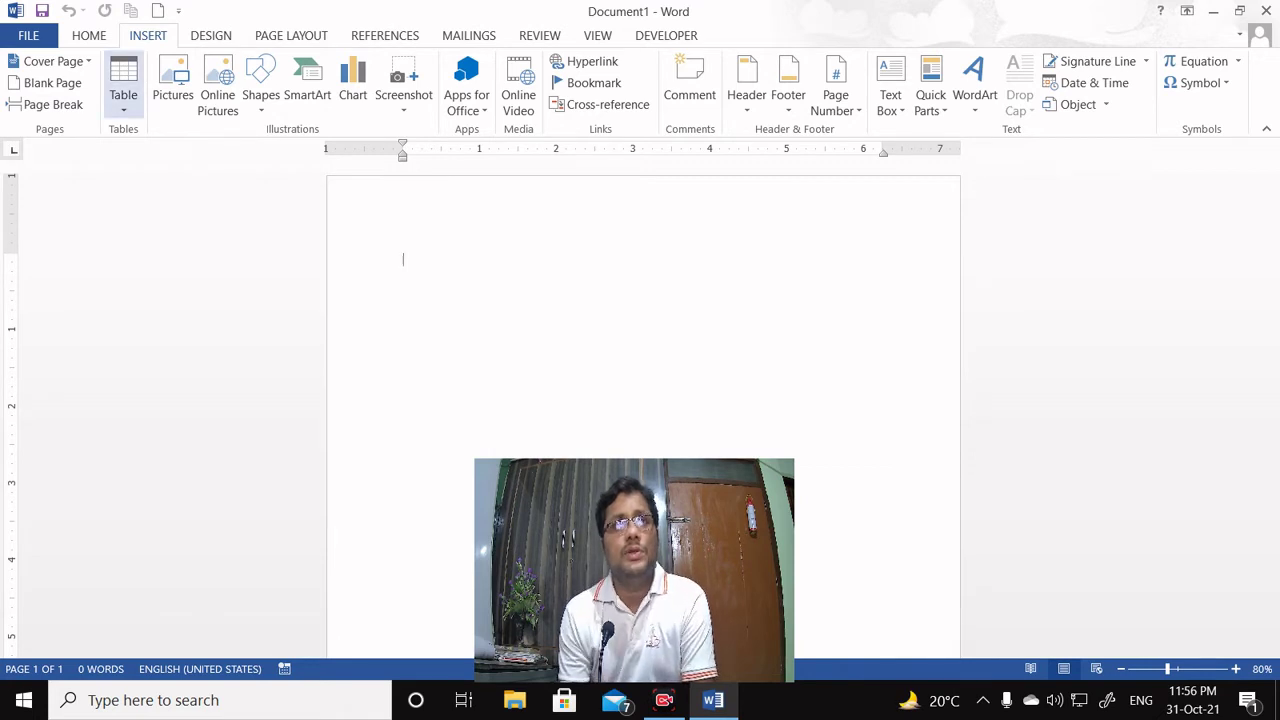
{"action": "left_click", "coordinate": [123, 95]}
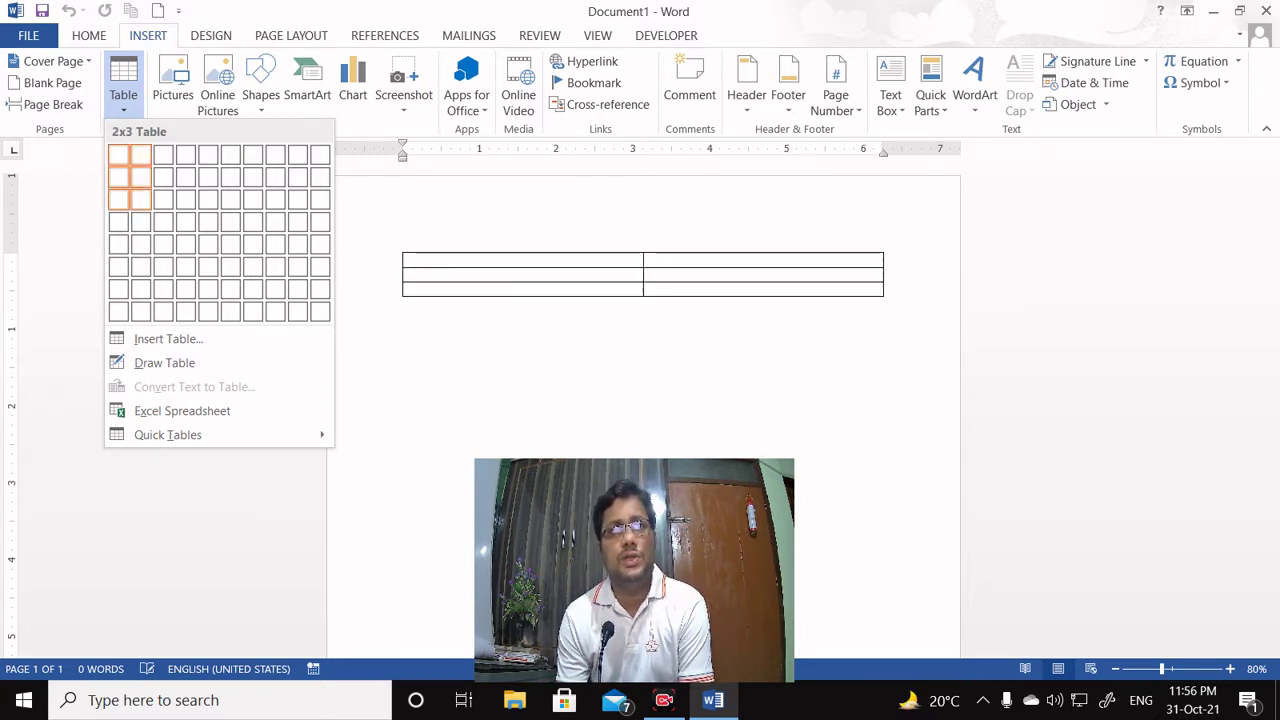
{"action": "left_click", "coordinate": [141, 199]}
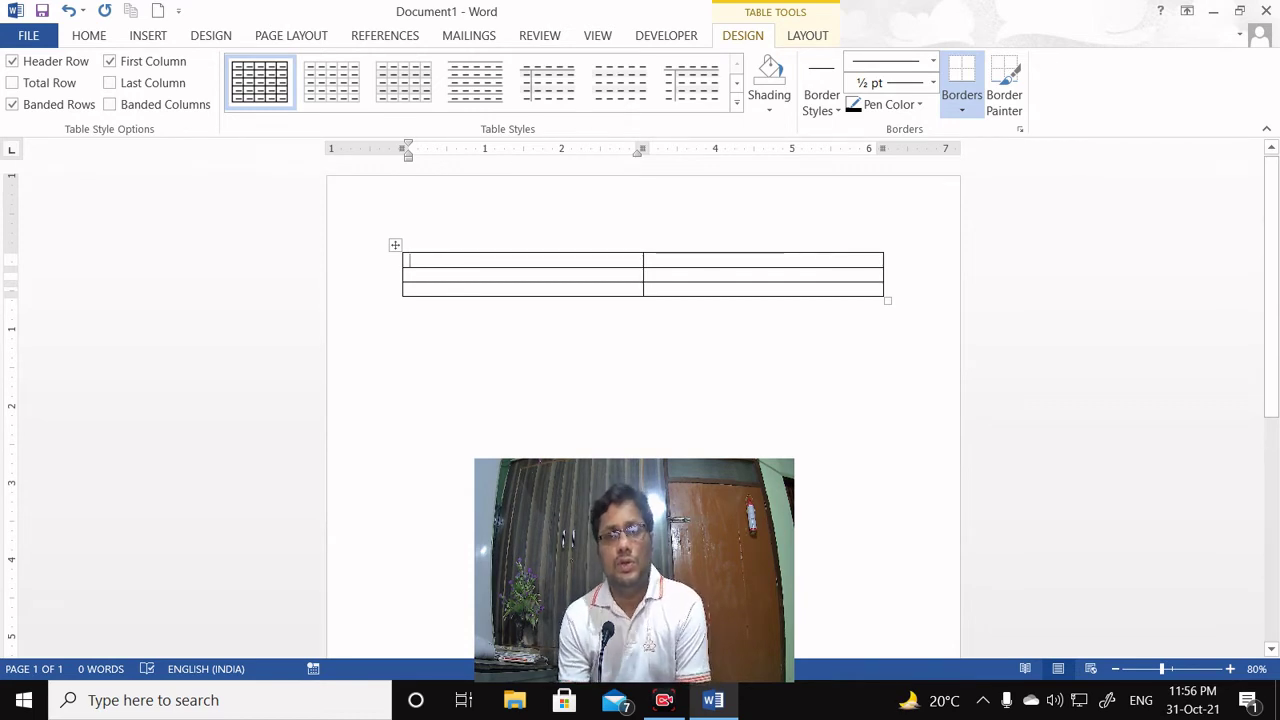
Select each of the table's three rows in turn
{"action": "left_click", "coordinate": [397, 261]}
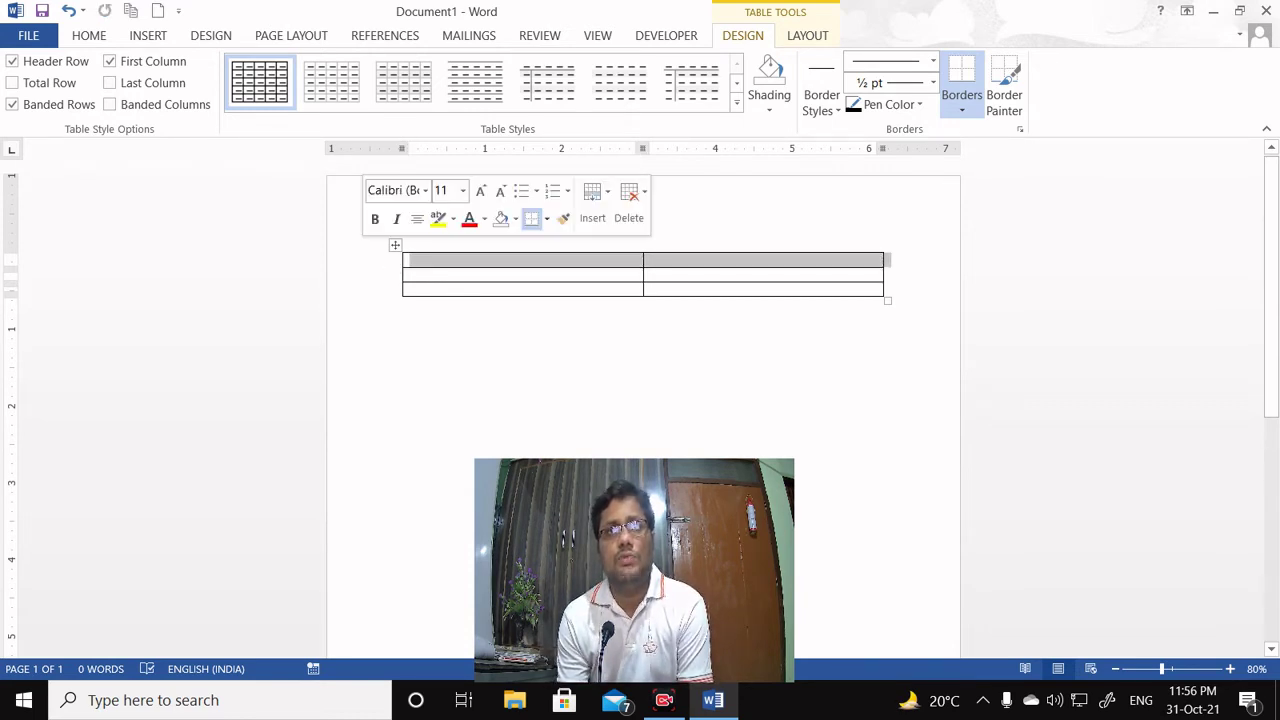
{"action": "left_click", "coordinate": [397, 274]}
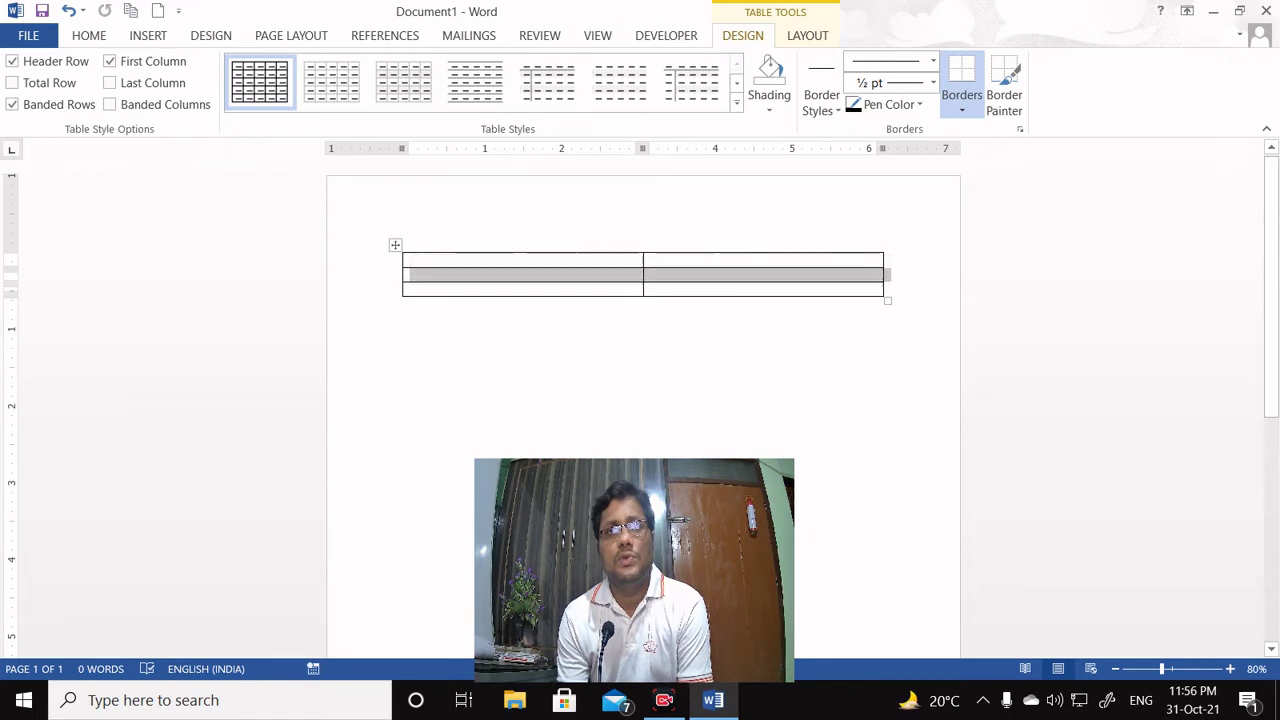
{"action": "left_click", "coordinate": [397, 289]}
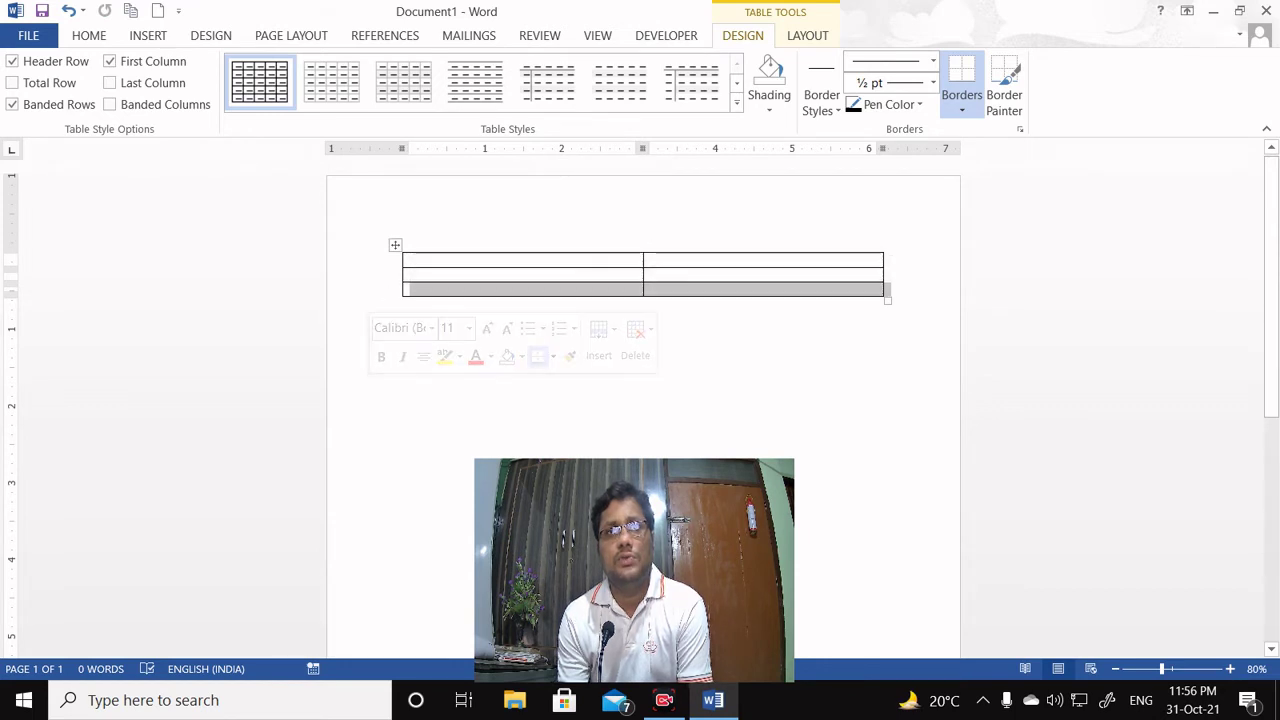
Select the first and second columns, then return to the Insert tab
{"action": "left_click", "coordinate": [522, 249]}
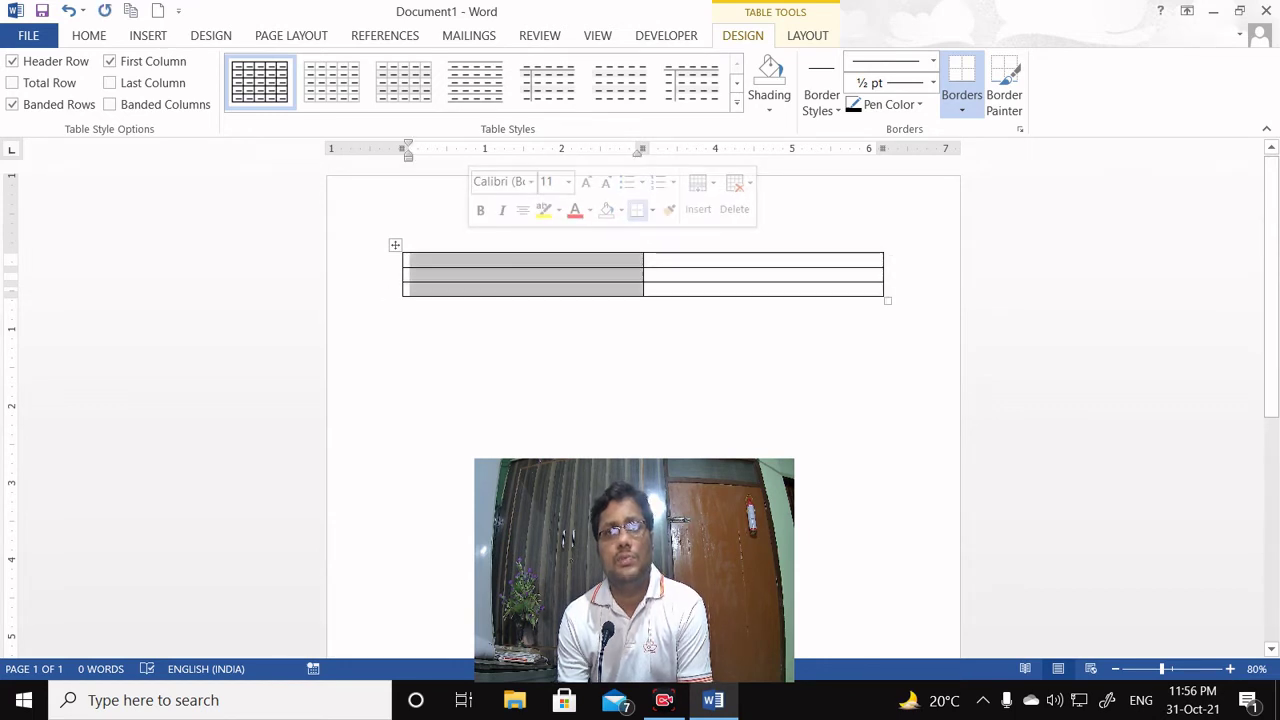
{"action": "key", "text": "shift+Right"}
{"action": "left_click", "coordinate": [763, 249]}
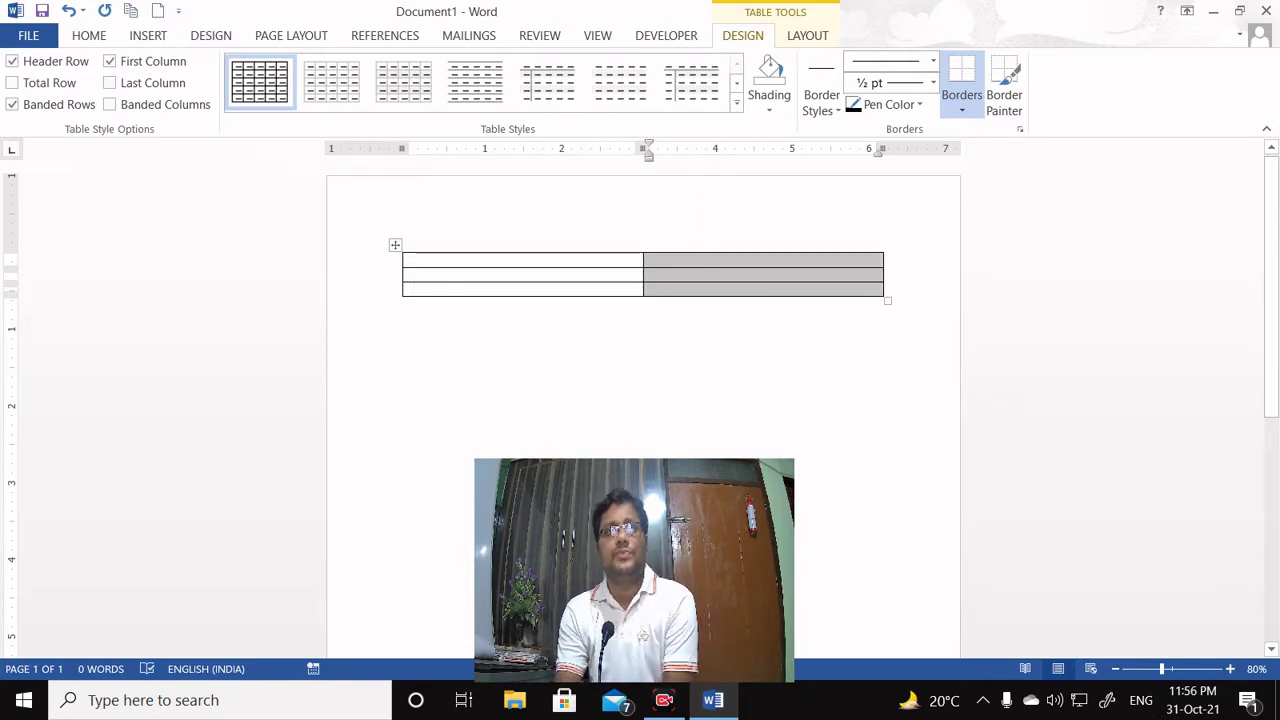
{"action": "left_click", "coordinate": [148, 35]}
{"action": "left_click", "coordinate": [403, 305]}
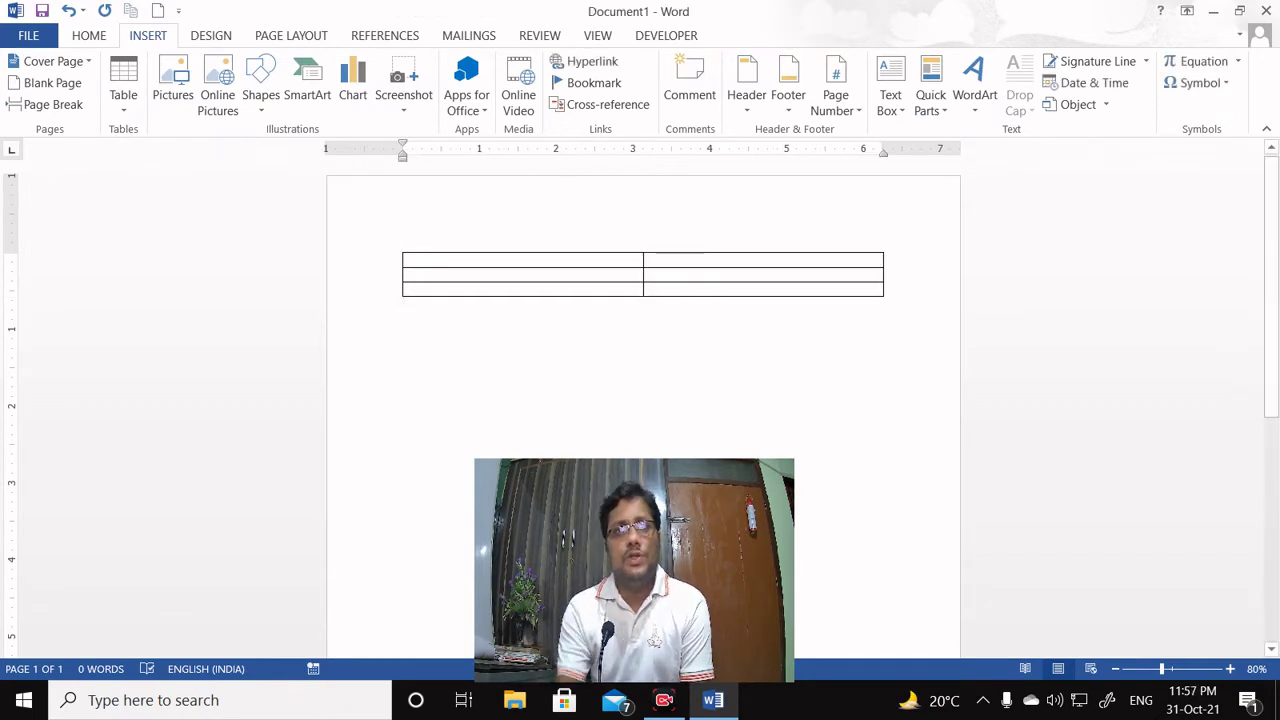
Insert a 4-column by 3-row table through the Insert Table dialog
{"action": "left_click", "coordinate": [123, 95]}
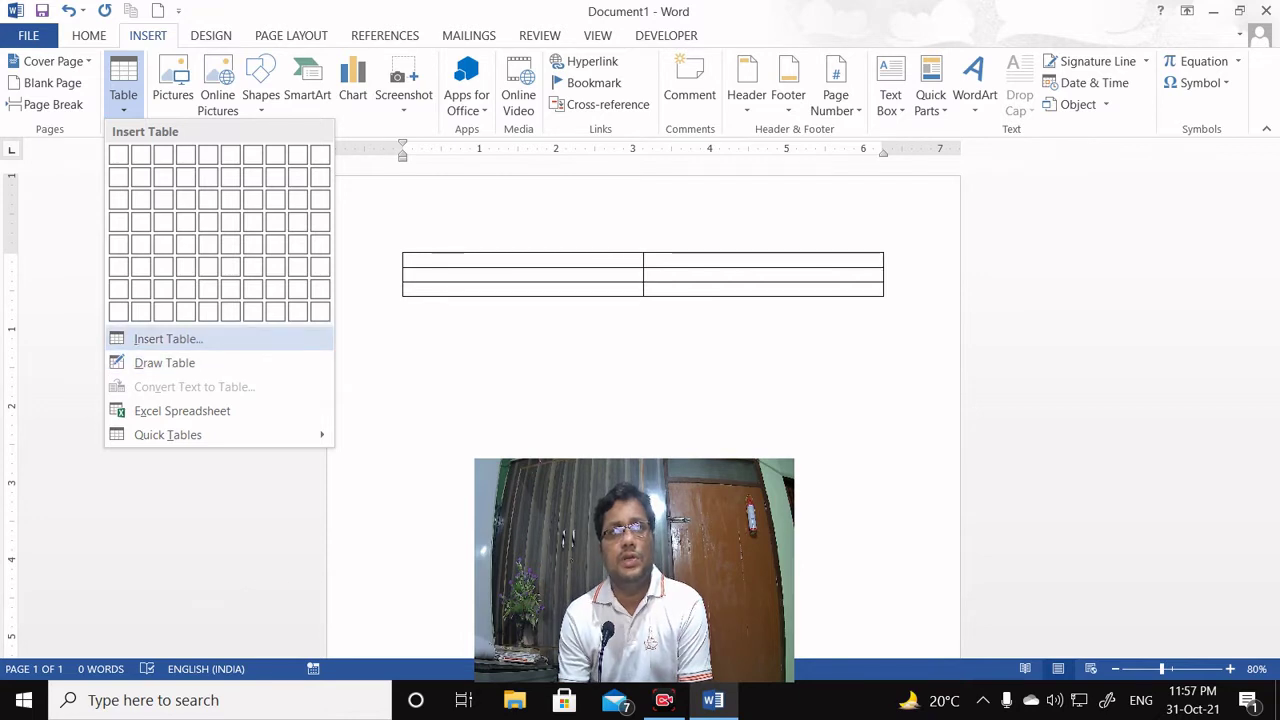
{"action": "key", "text": "Escape"}
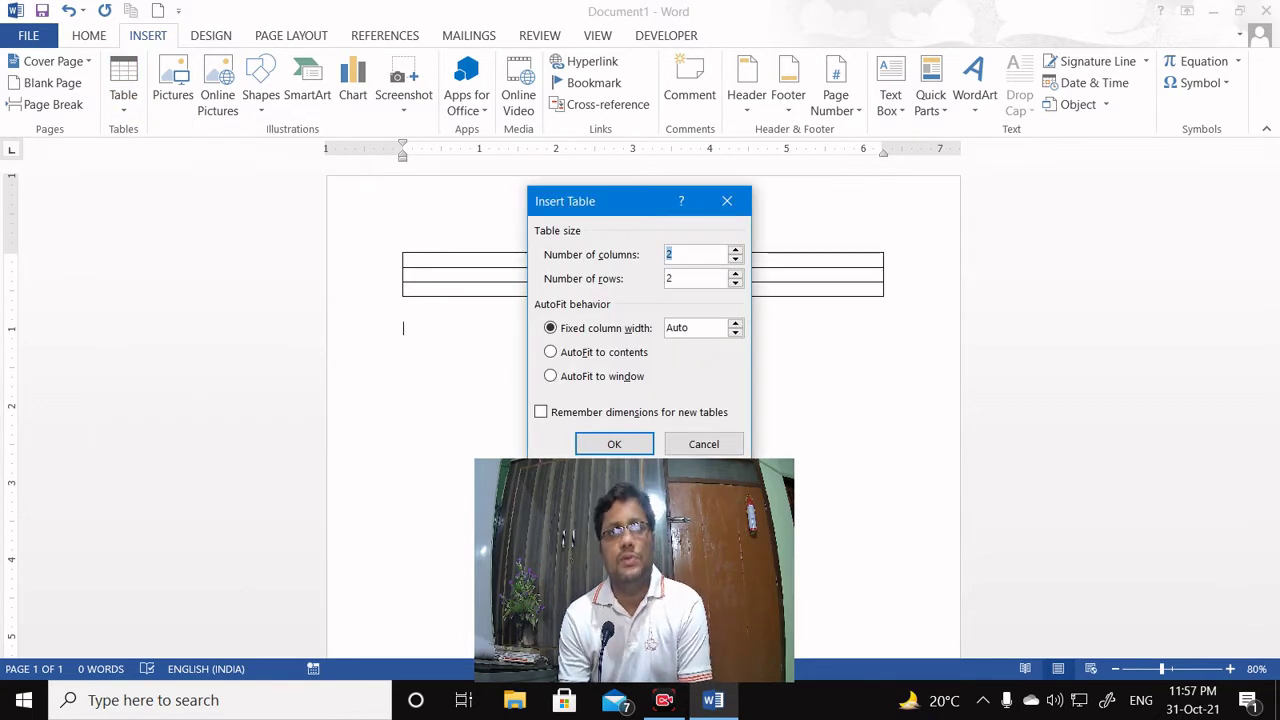
{"action": "mouse_move", "coordinate": [618, 203]}
{"action": "left_mouse_down"}
{"action": "mouse_move", "coordinate": [596, 131]}
{"action": "mouse_move", "coordinate": [577, 151]}
{"action": "left_mouse_up"}
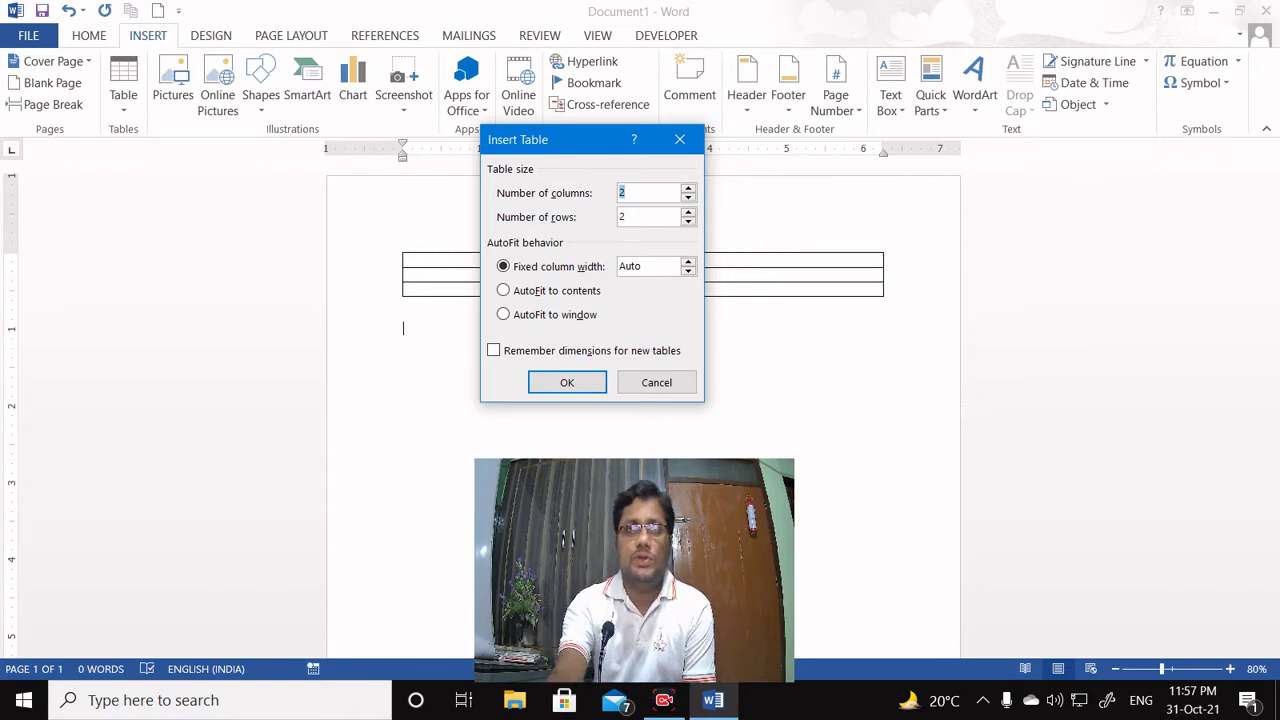
{"action": "type", "text": "2"}
{"action": "key", "text": "Tab"}
{"action": "type", "text": "3"}
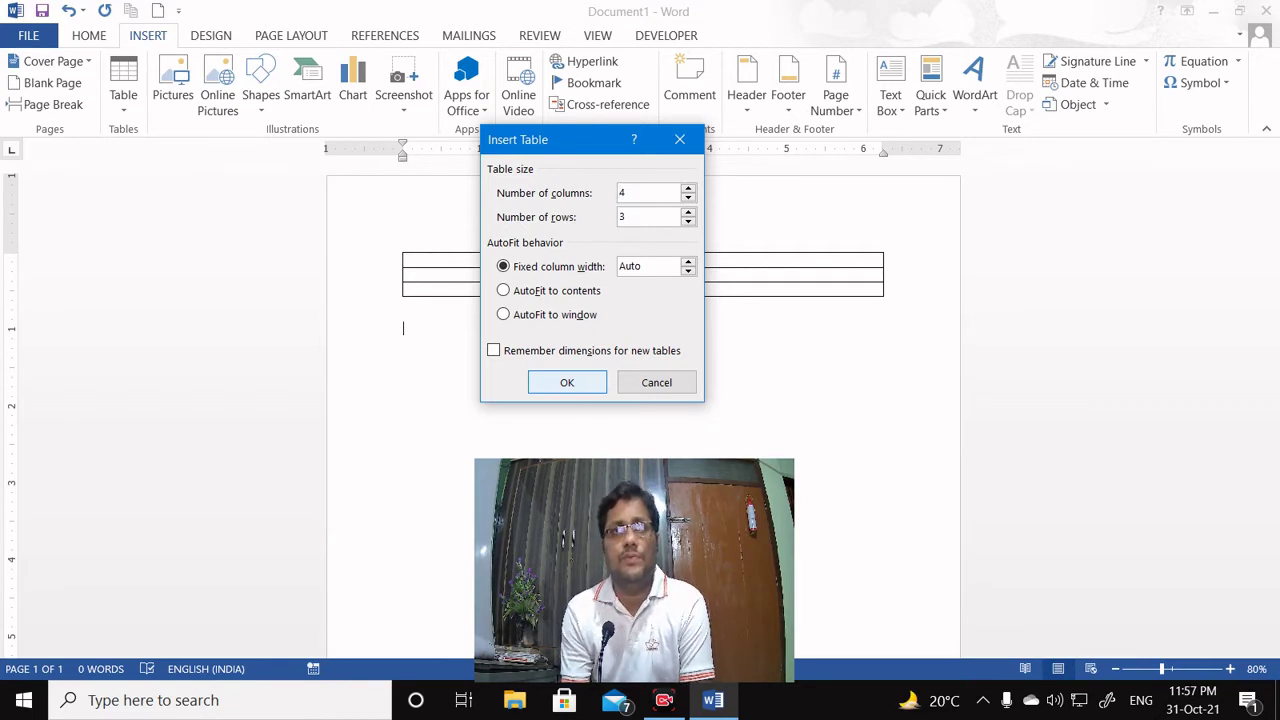
{"action": "left_click", "coordinate": [567, 382]}
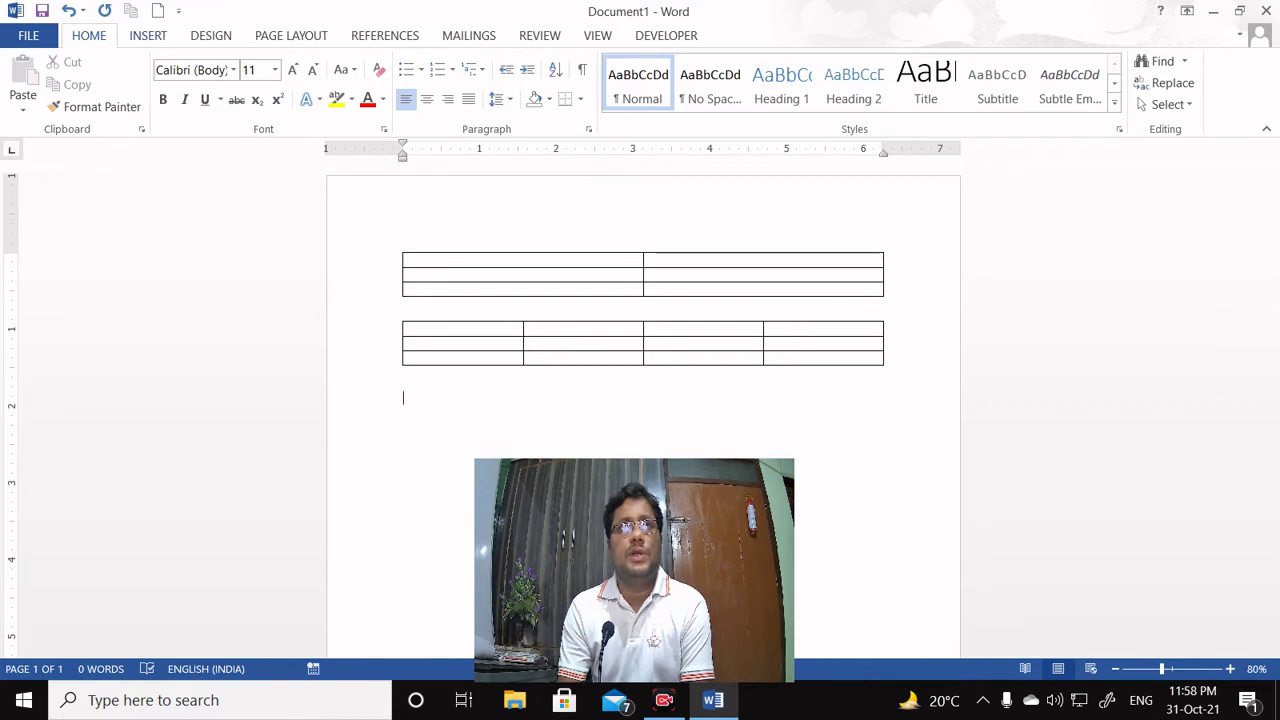
Toggle 'Remember dimensions for new tables' in Insert Table, then close without inserting
{"action": "left_click", "coordinate": [147, 35]}
{"action": "left_click", "coordinate": [123, 95]}
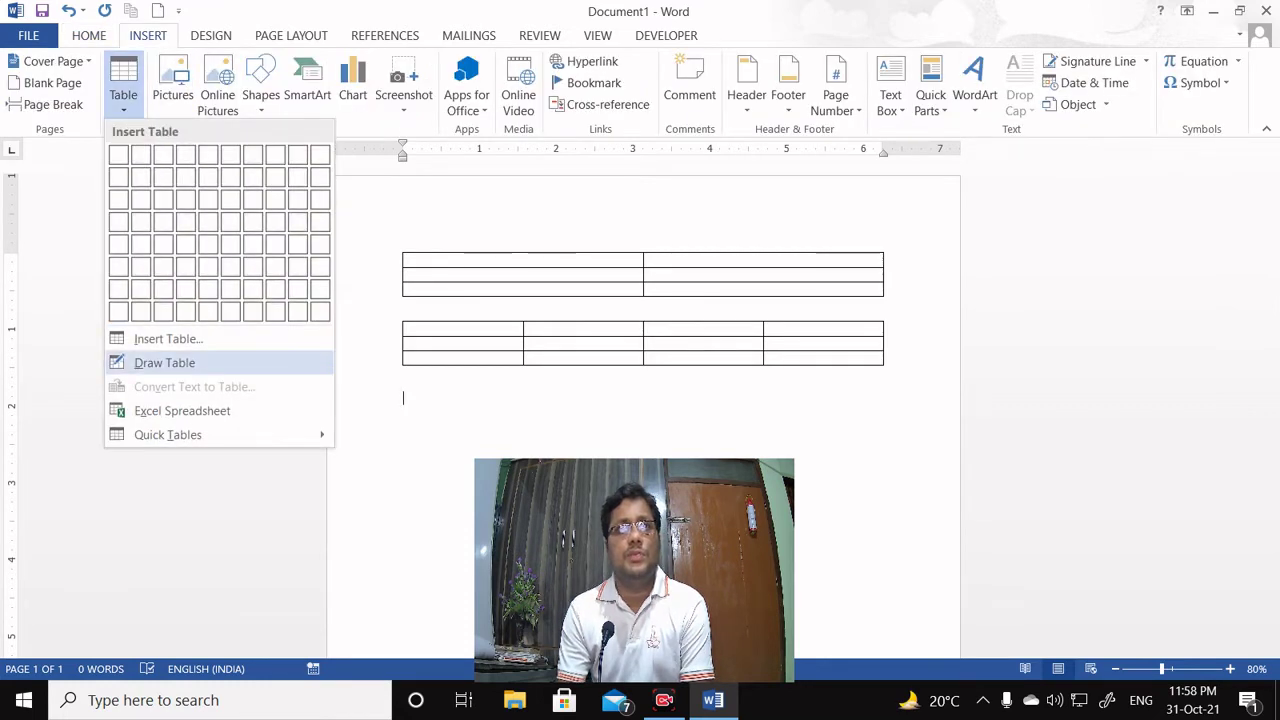
{"action": "left_click", "coordinate": [168, 338]}
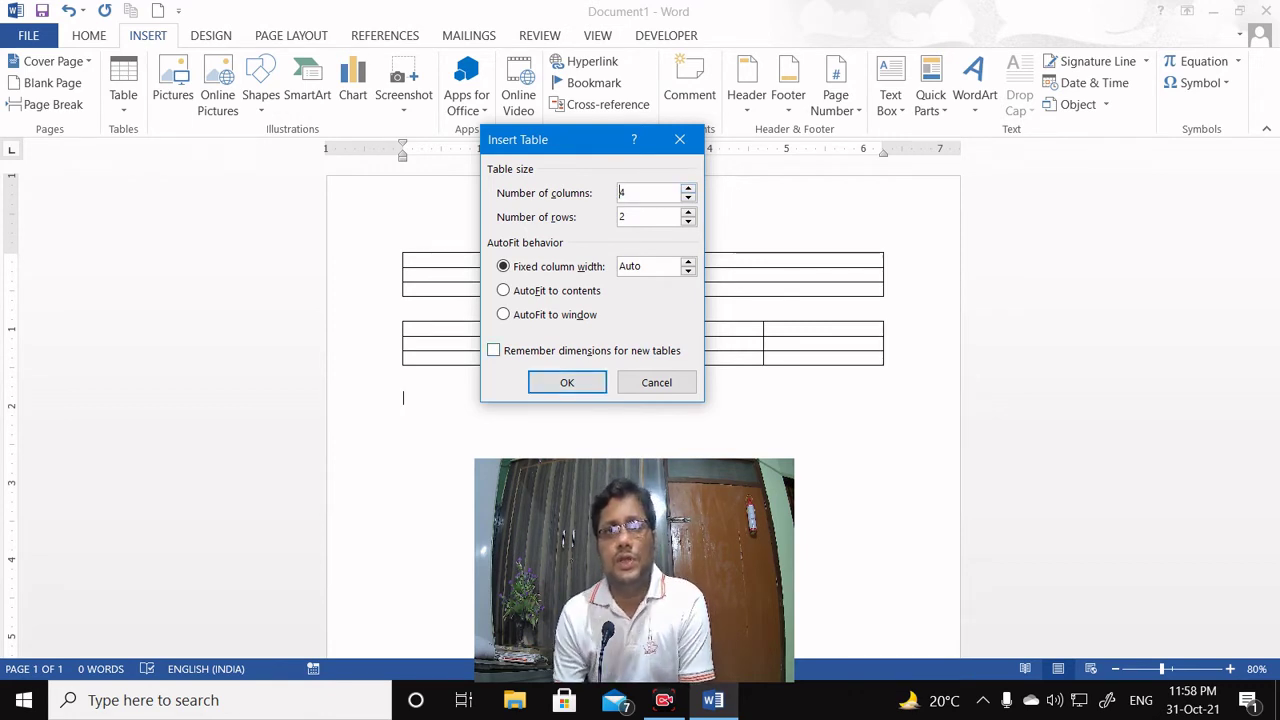
{"action": "key", "text": "alt+s"}
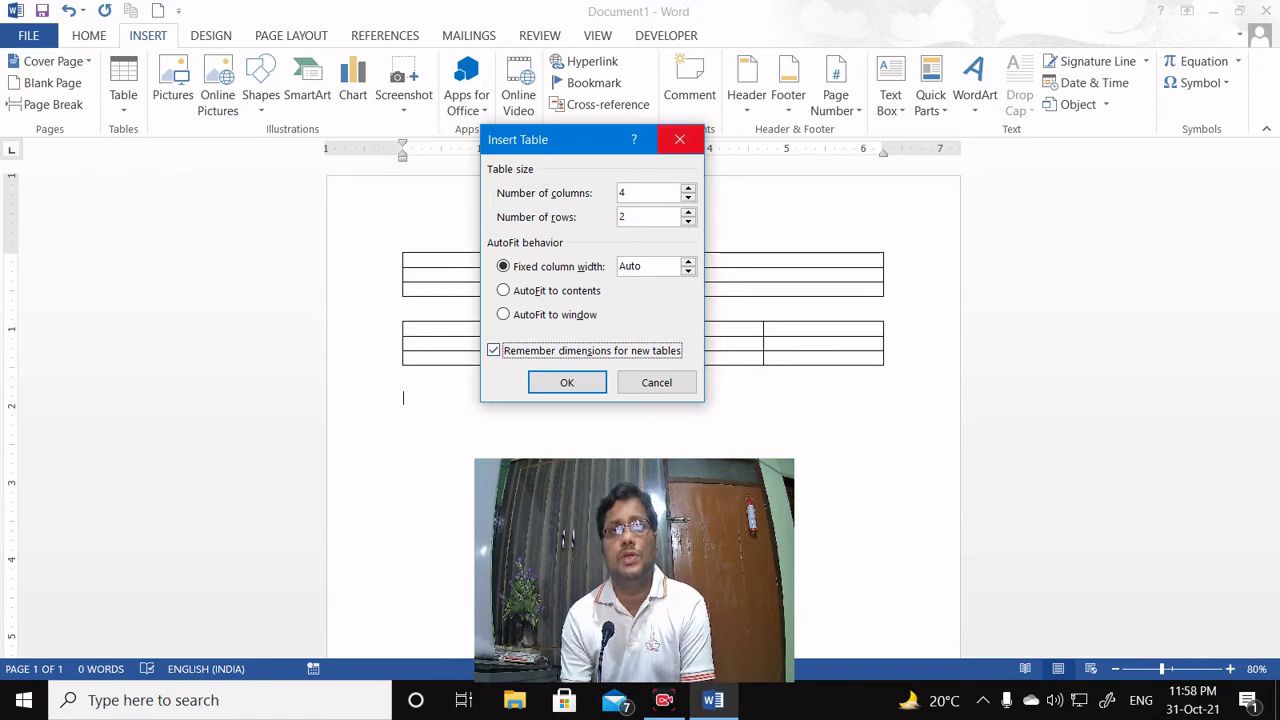
{"action": "left_click", "coordinate": [679, 139]}
Insert a 4-column by 2-row table and move the cursor below it
{"action": "left_click", "coordinate": [123, 95]}
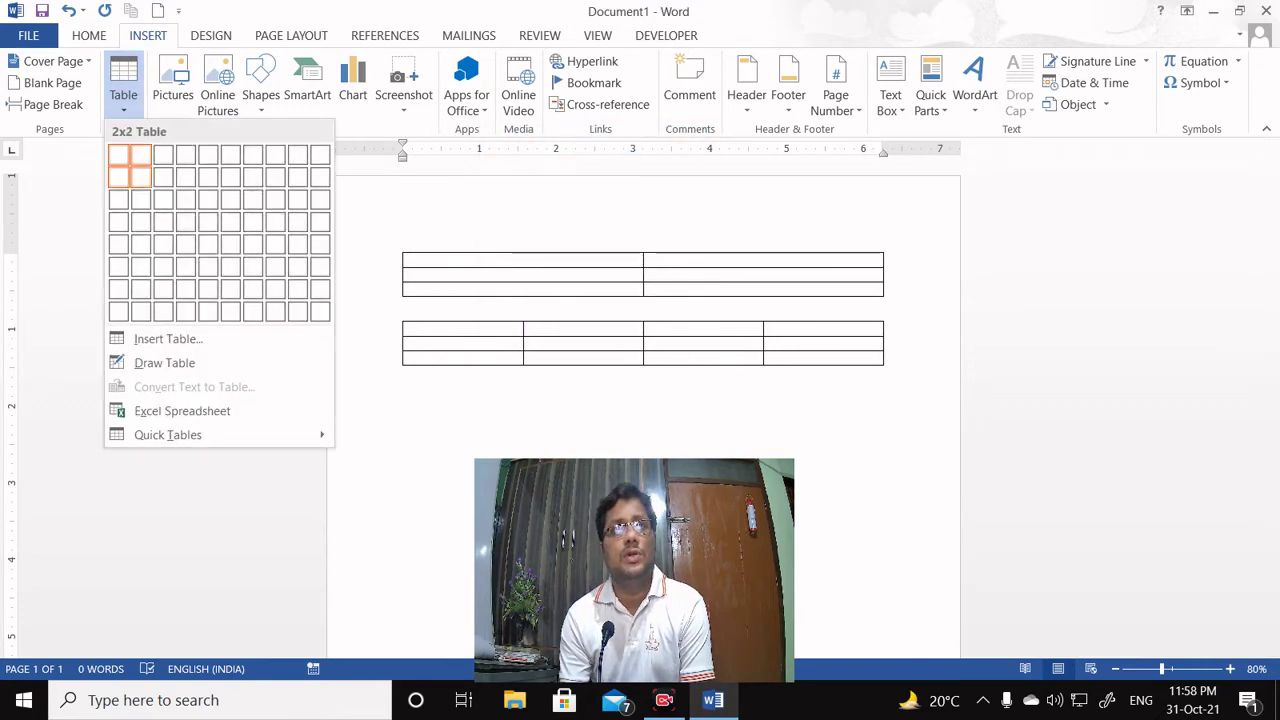
{"action": "left_click", "coordinate": [168, 339]}
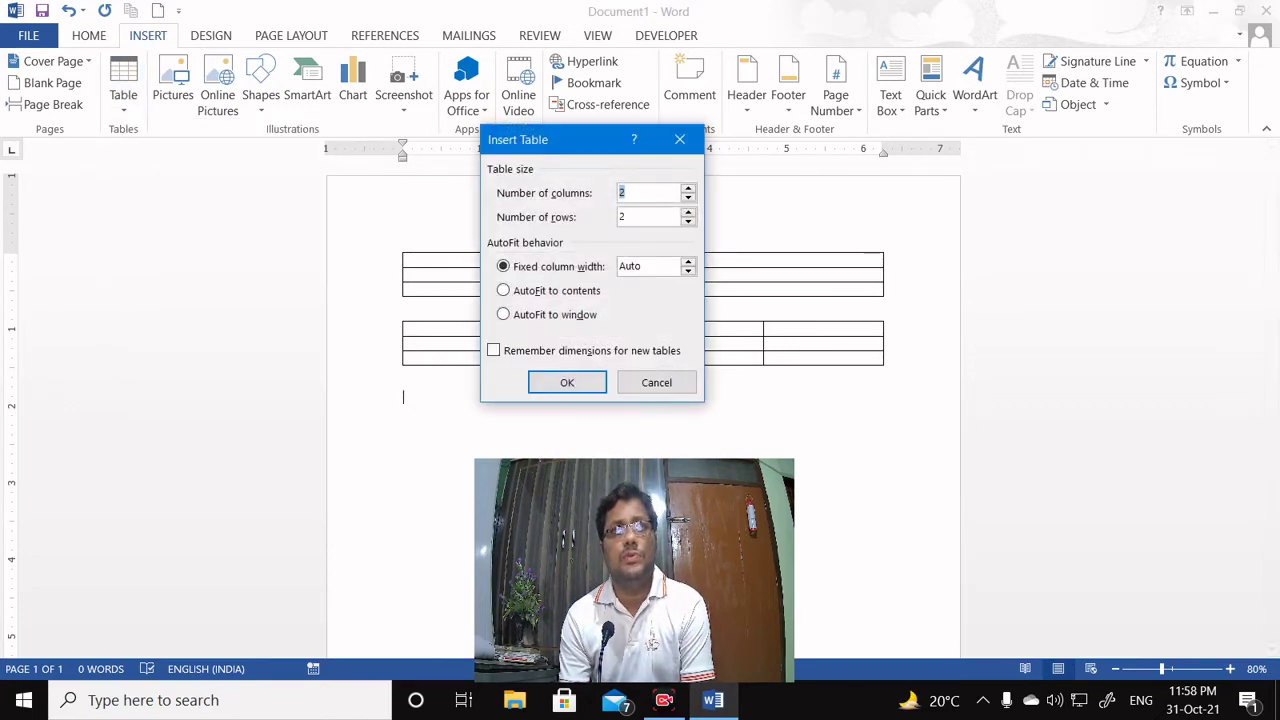
{"action": "left_click", "coordinate": [493, 350]}
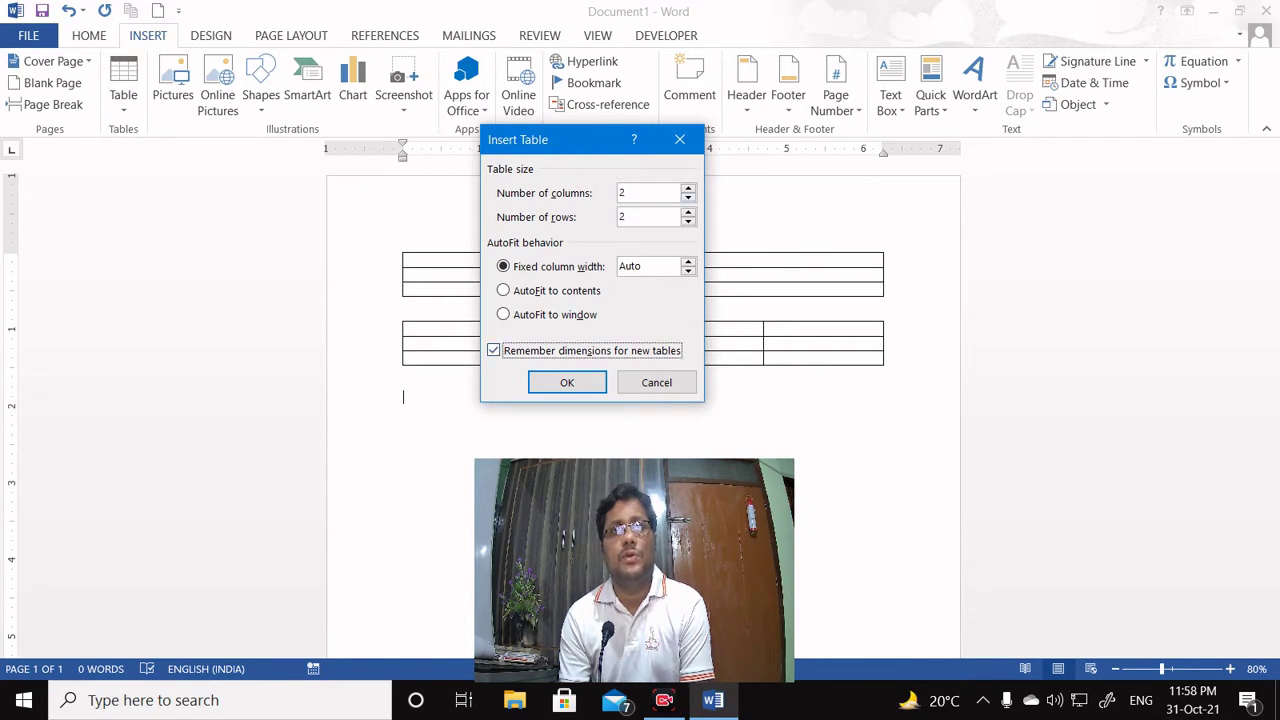
{"action": "key", "text": "alt+c"}
{"action": "type", "text": "3"}
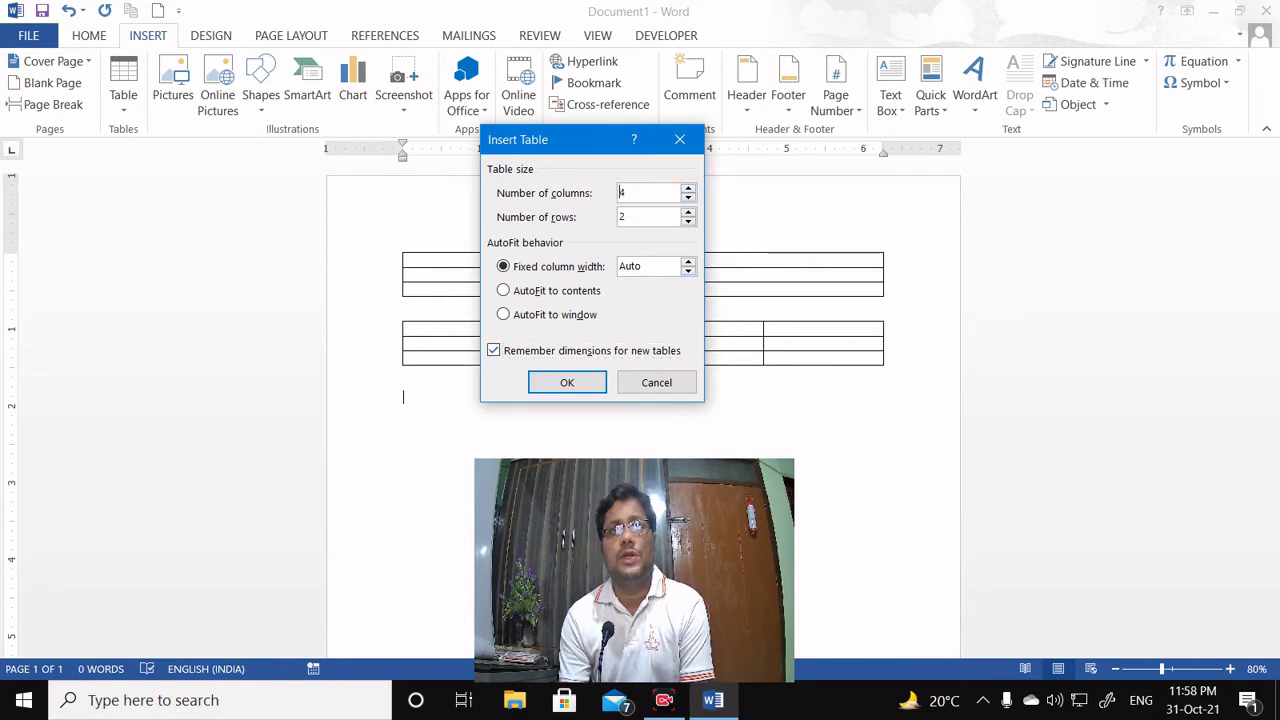
{"action": "key", "text": "Return"}
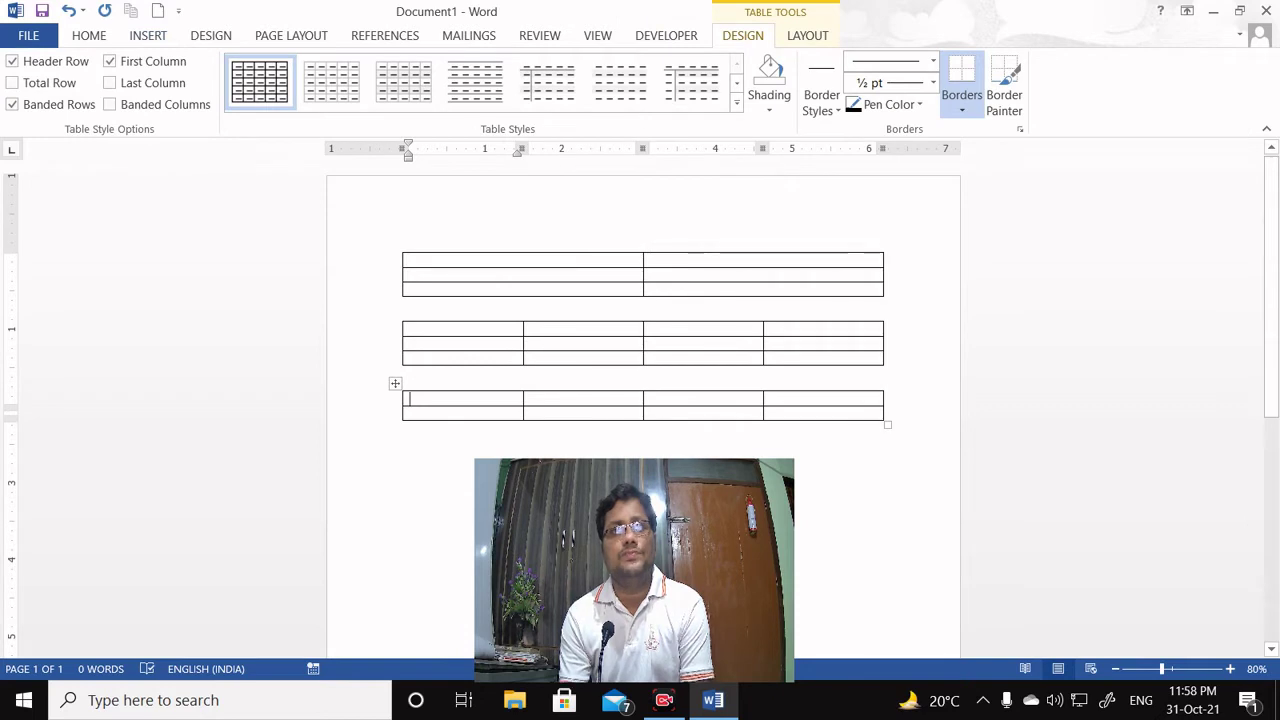
{"action": "key", "text": "ctrl+End"}
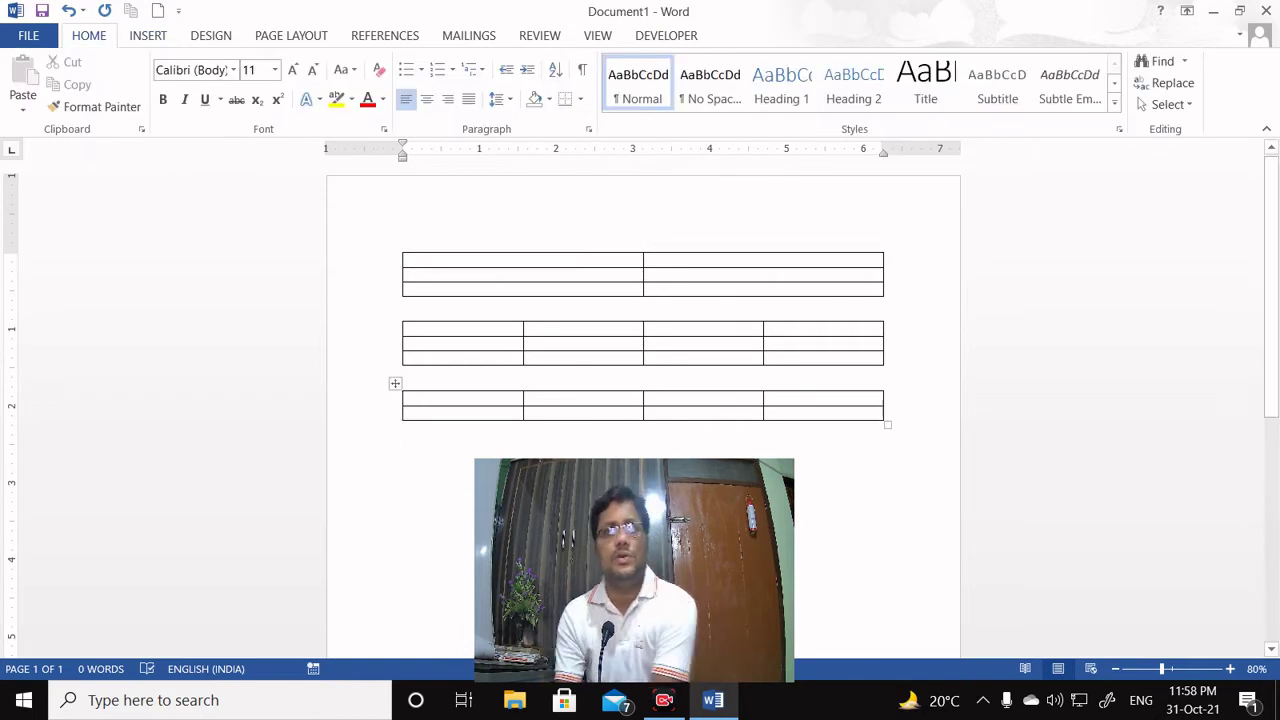
Insert a 4-by-2 table set to AutoFit to contents
{"action": "key", "text": "alt+n"}
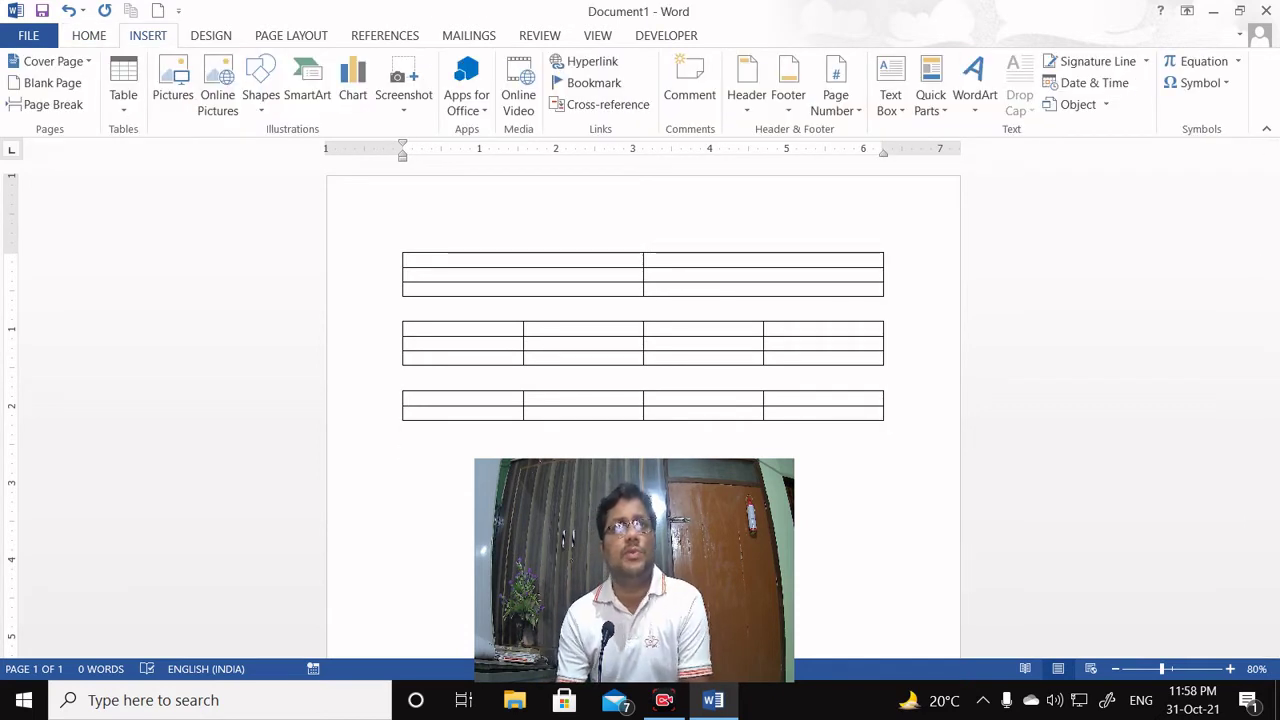
{"action": "key", "text": "t"}
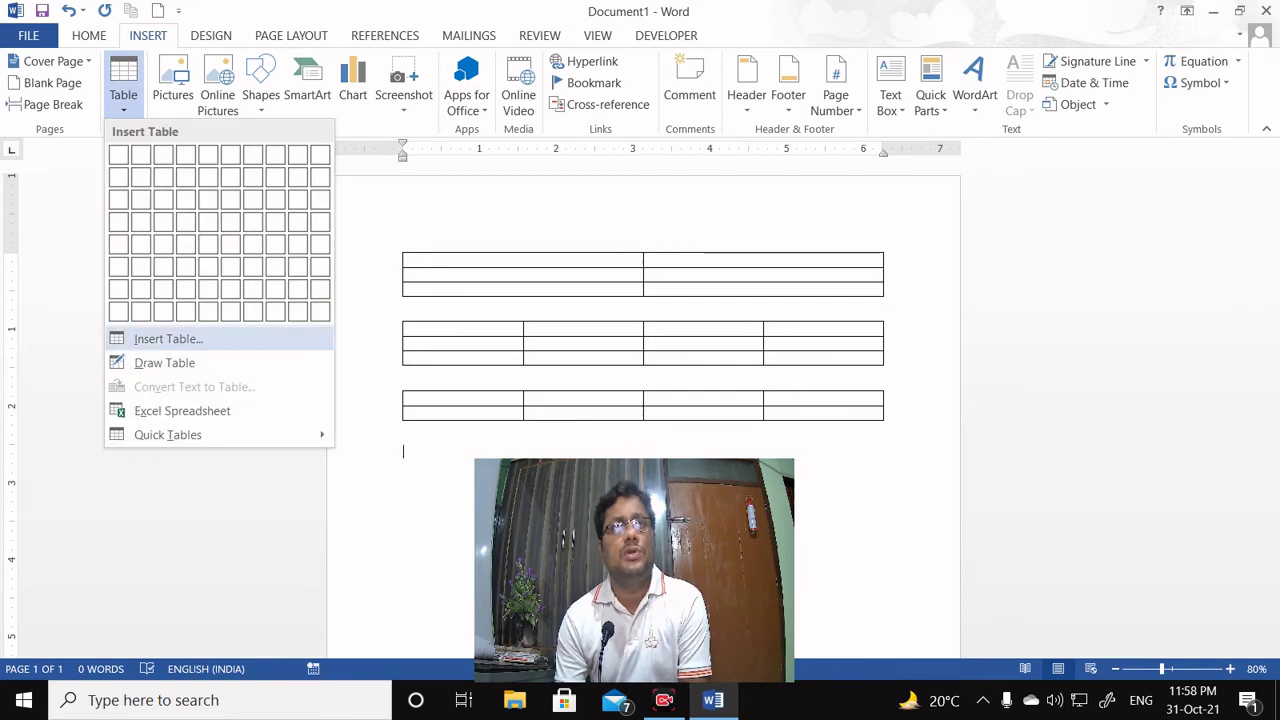
{"action": "key", "text": "i"}
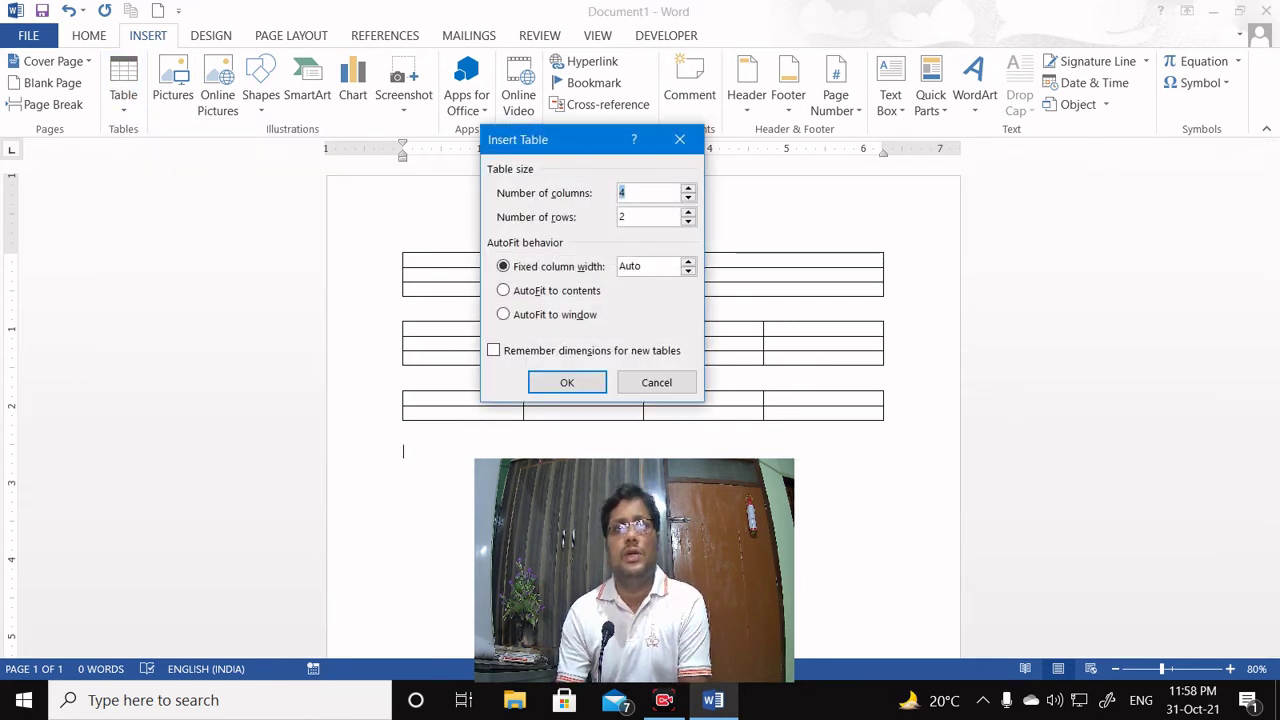
{"action": "key", "text": "Tab"}
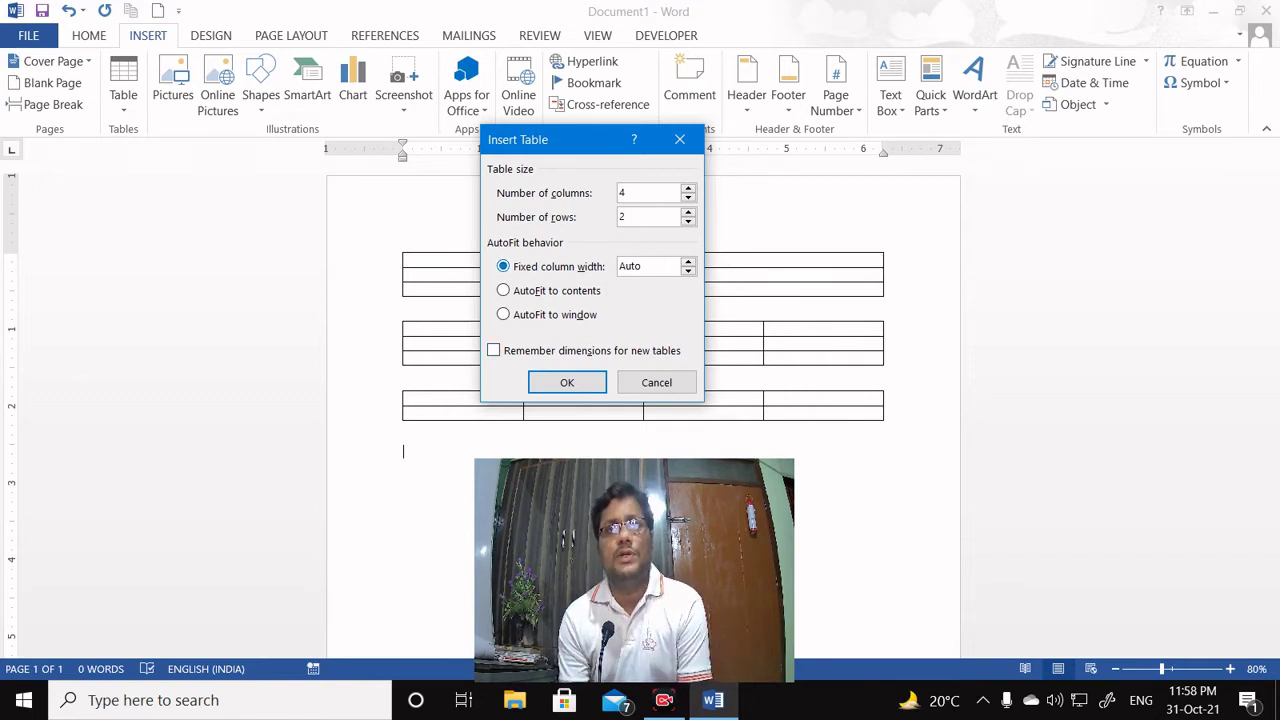
{"action": "key", "text": "alt+f"}
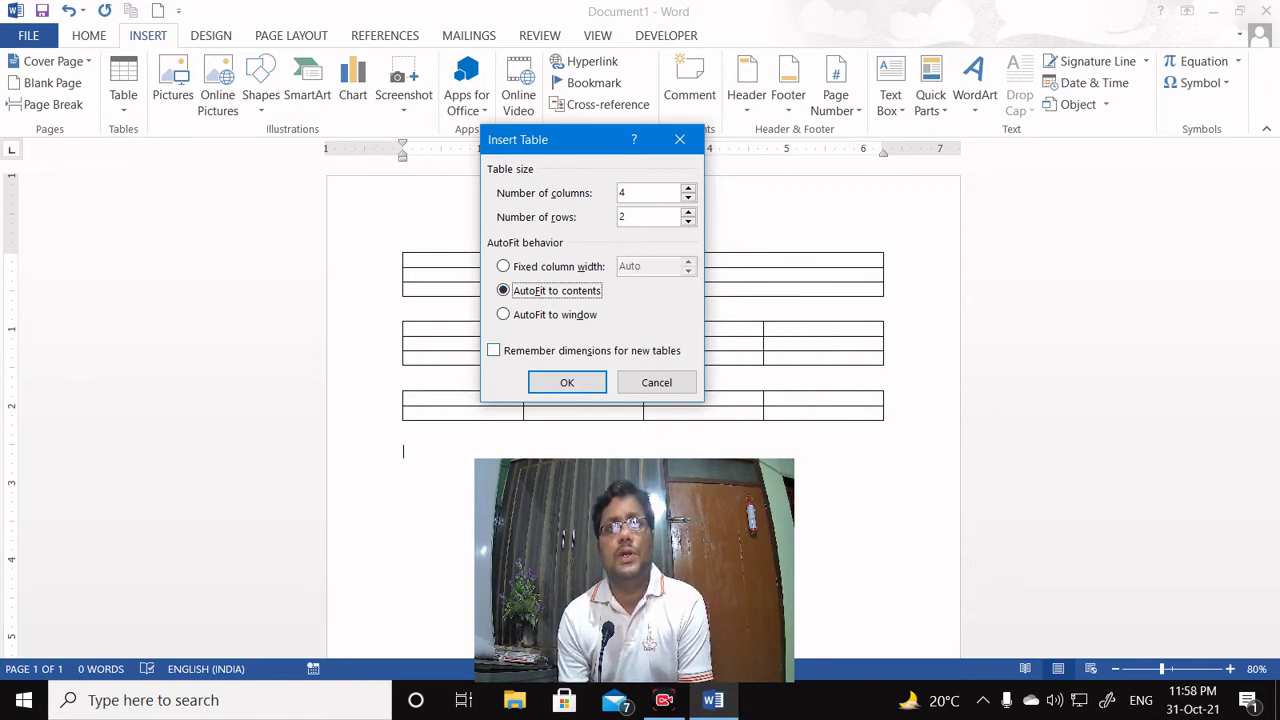
{"action": "key", "text": "Return"}
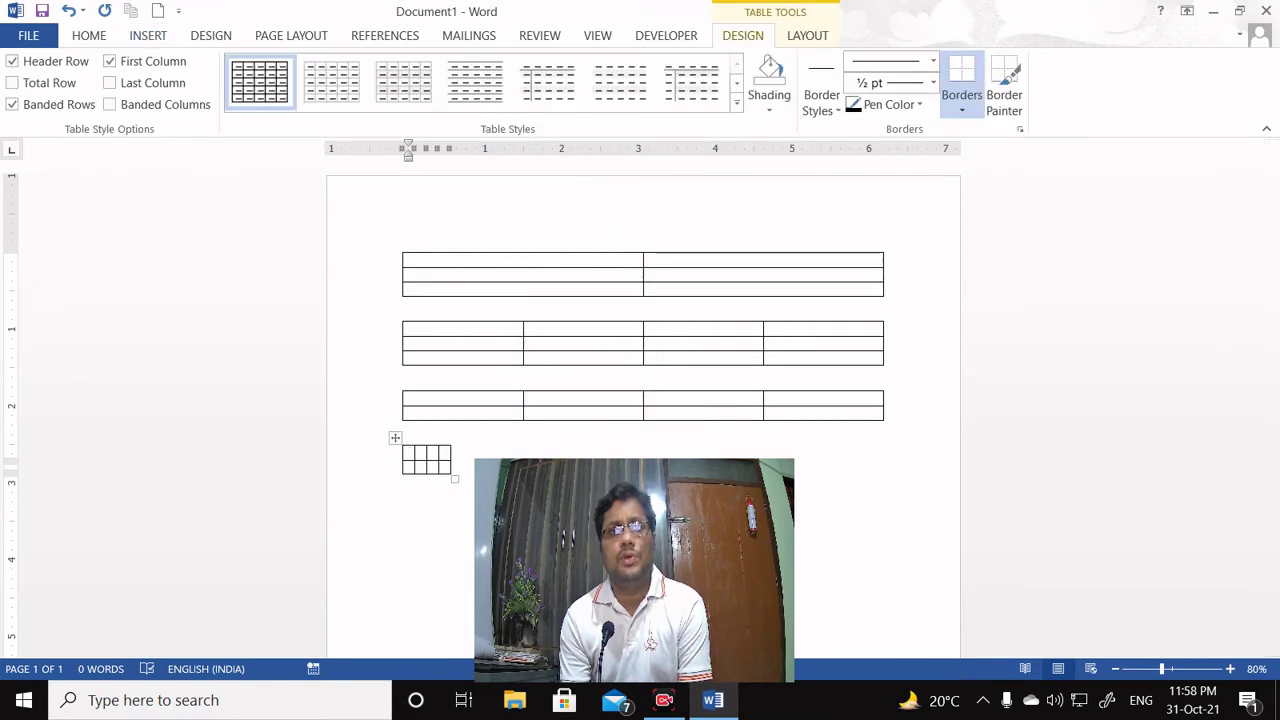
Fill the cells with dhdhhd, hdhdh, hdh, dh, hdhdhdhdhdh and dh
{"action": "left_click_drag", "start_coordinate": [560, 492], "coordinate": [929, 487]}
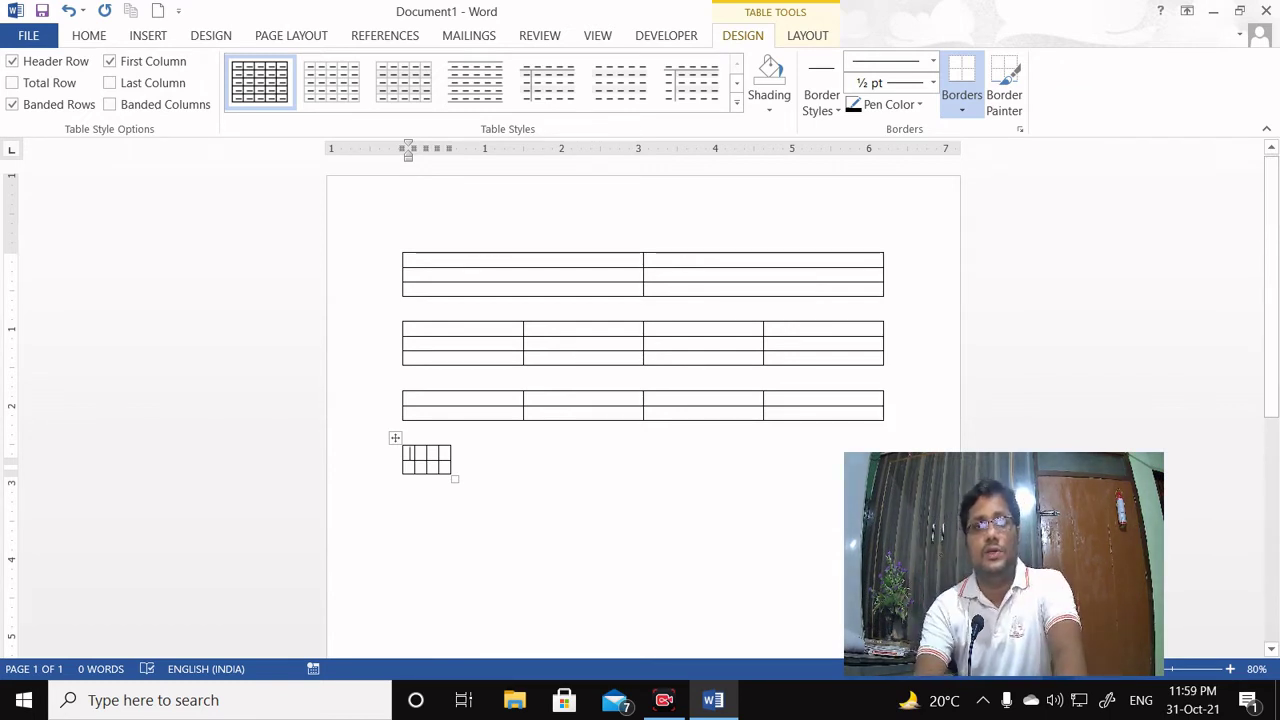
{"action": "type", "text": "dhdhhd"}
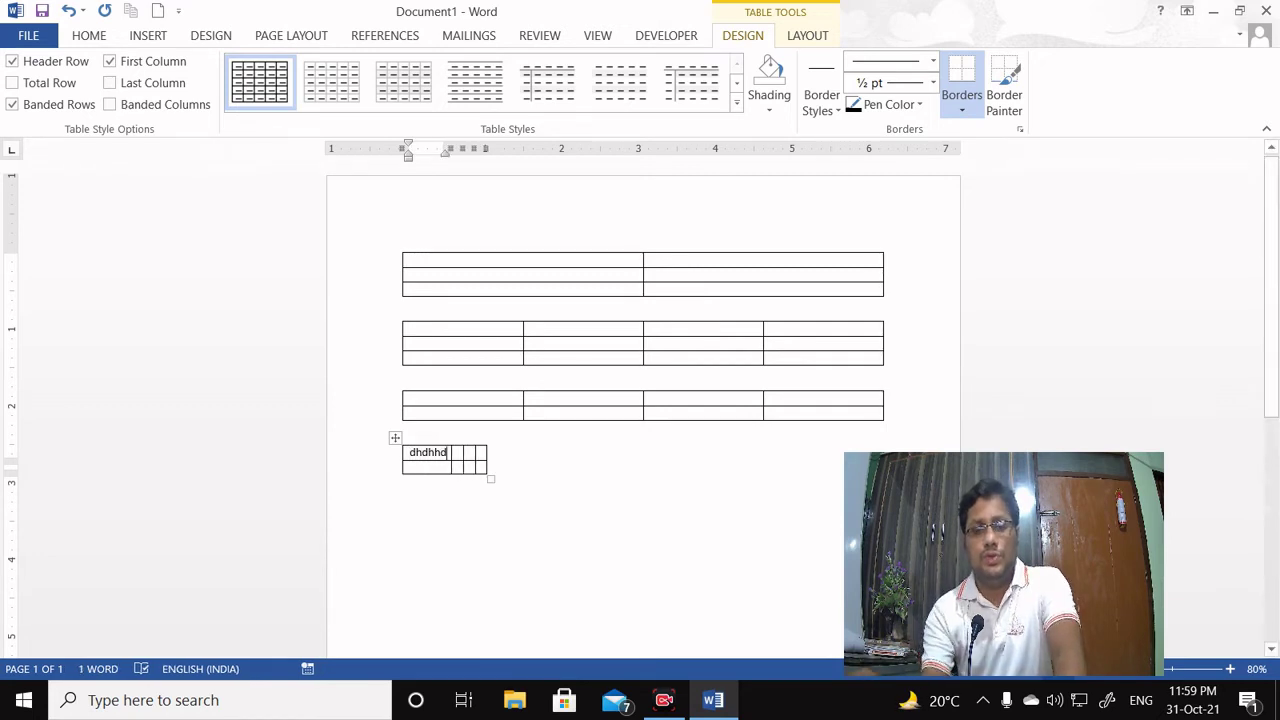
{"action": "key", "text": "Tab"}
{"action": "type", "text": "hdhdh"}
{"action": "key", "text": "Tab"}
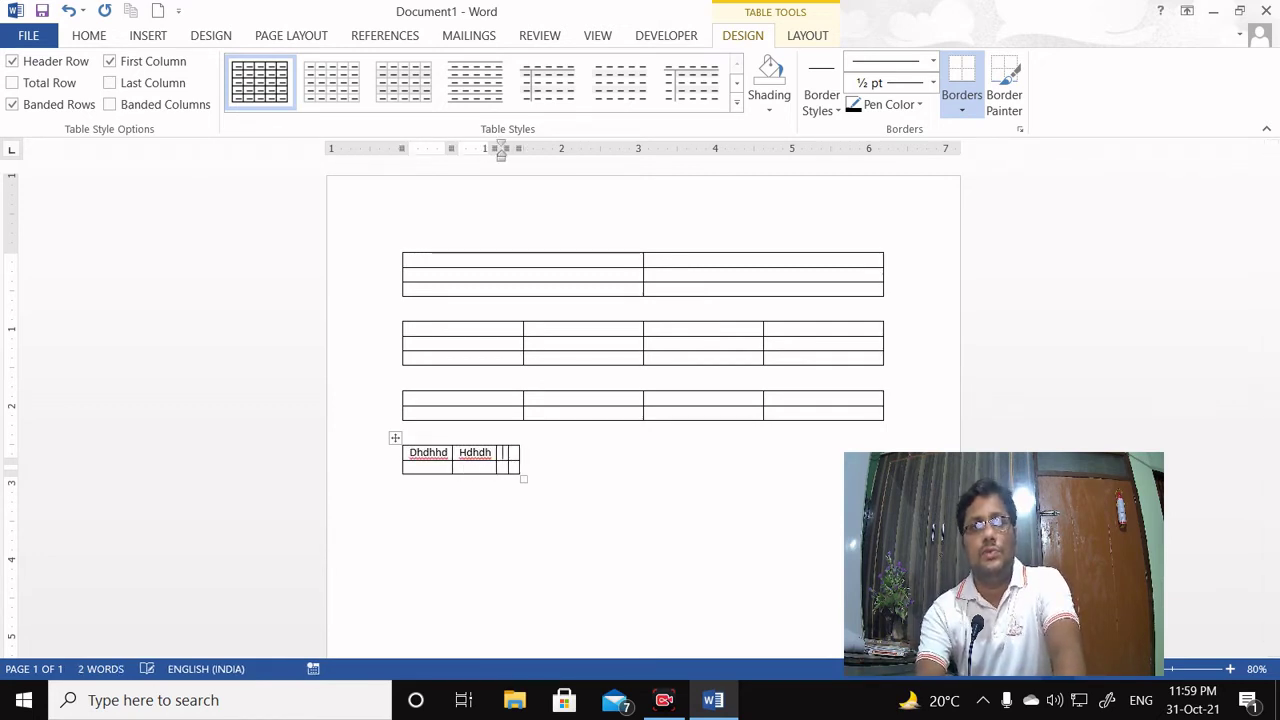
{"action": "type", "text": "hdh"}
{"action": "key", "text": "Tab"}
{"action": "type", "text": "dh"}
{"action": "key", "text": "Tab"}
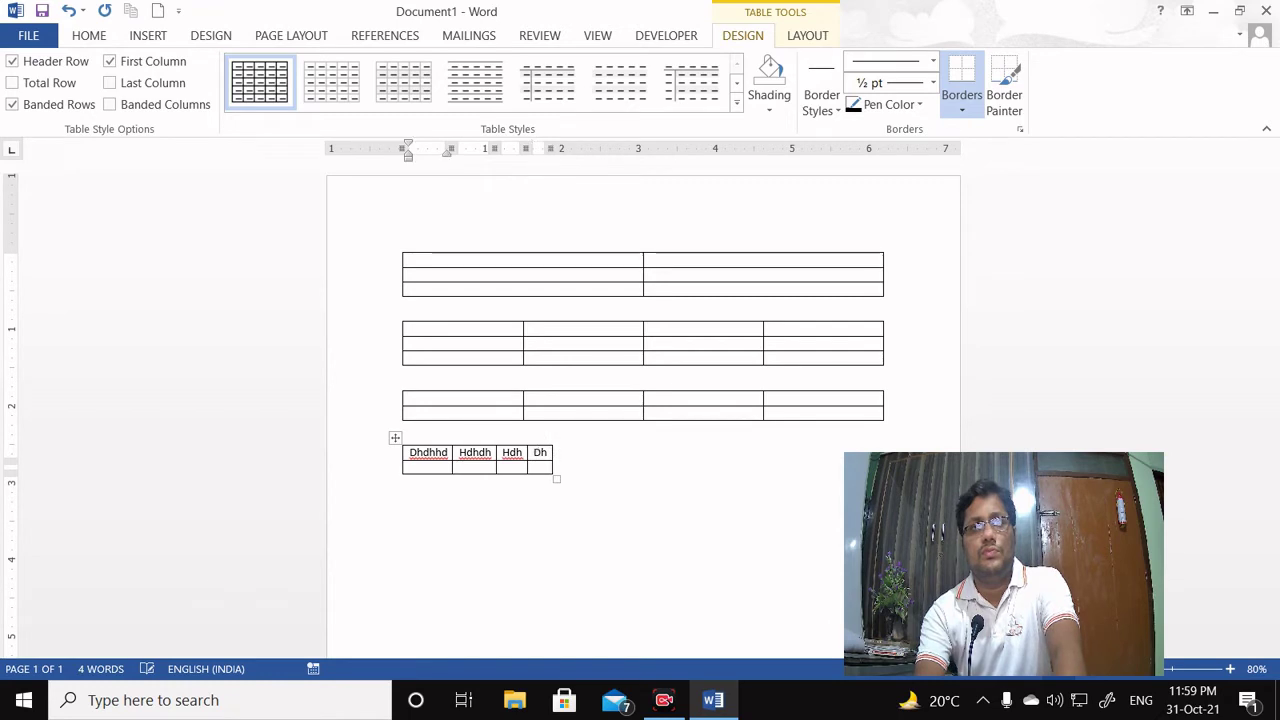
{"action": "type", "text": "hdhdhdhdhdh"}
{"action": "key", "text": "Tab"}
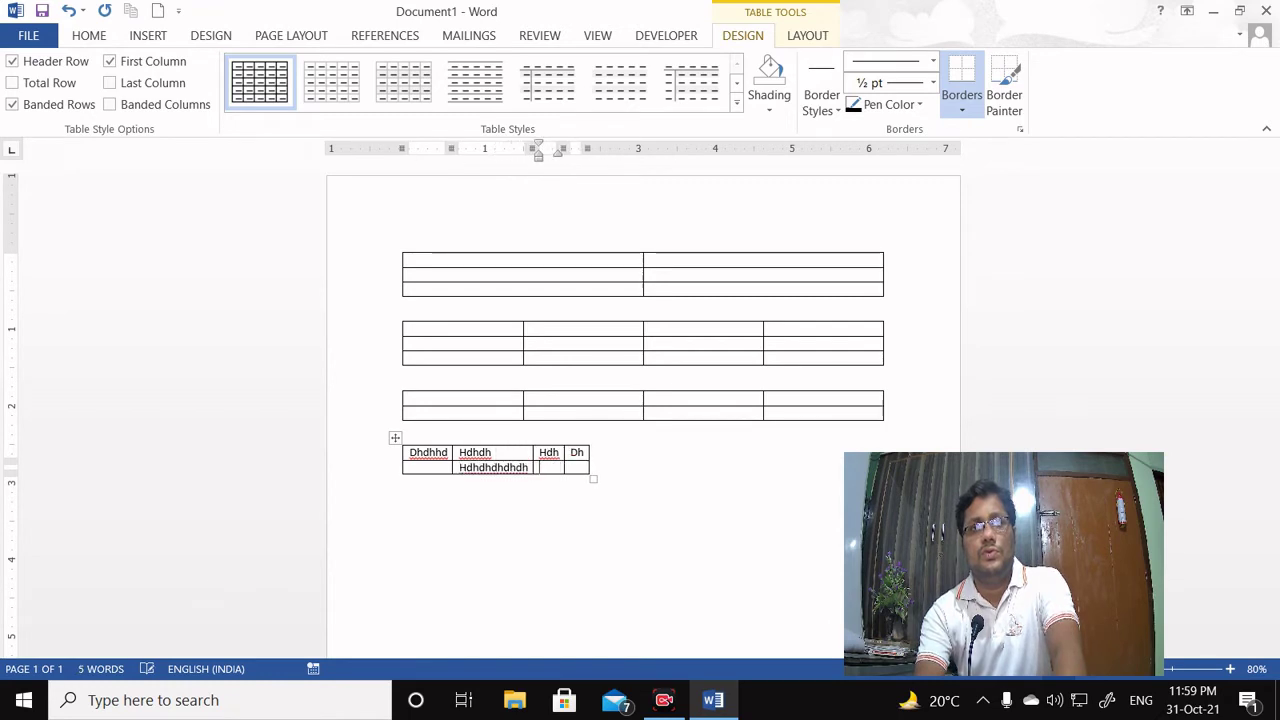
{"action": "type", "text": "dhdh"}
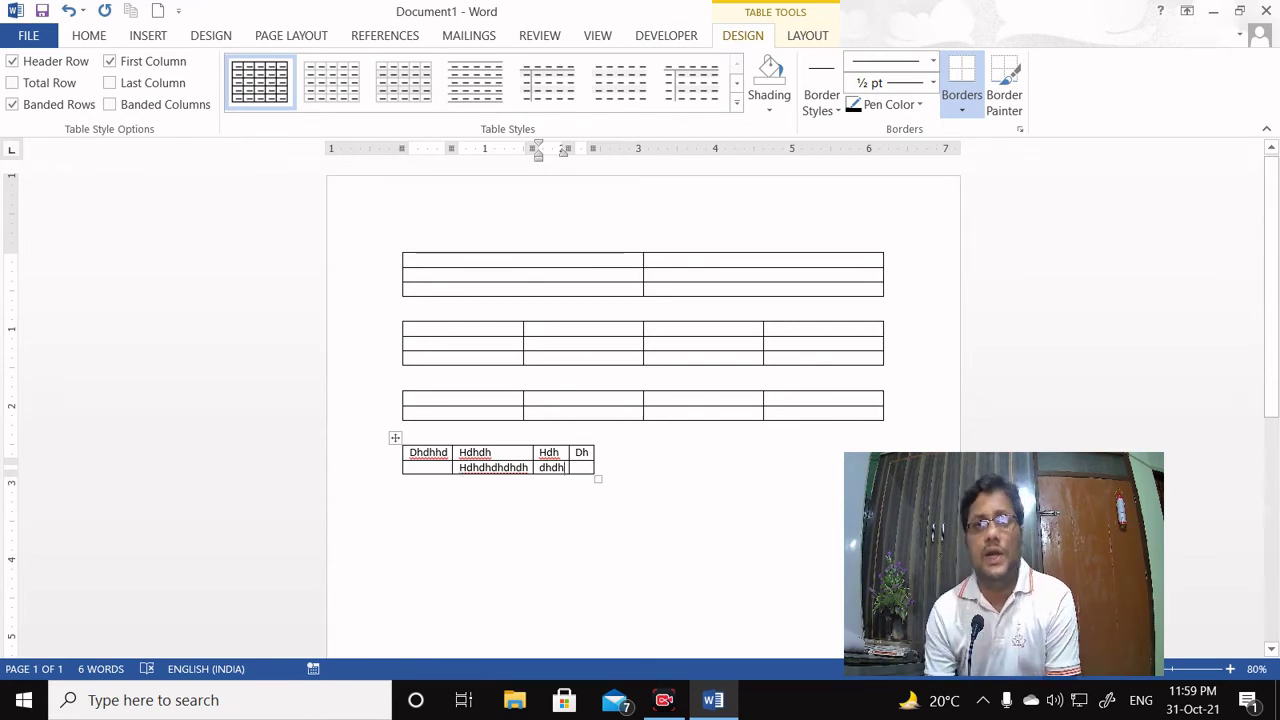
Nest an AutoFit-to-window table inside the current cell, then move below the tables
{"action": "key", "text": "alt+n"}
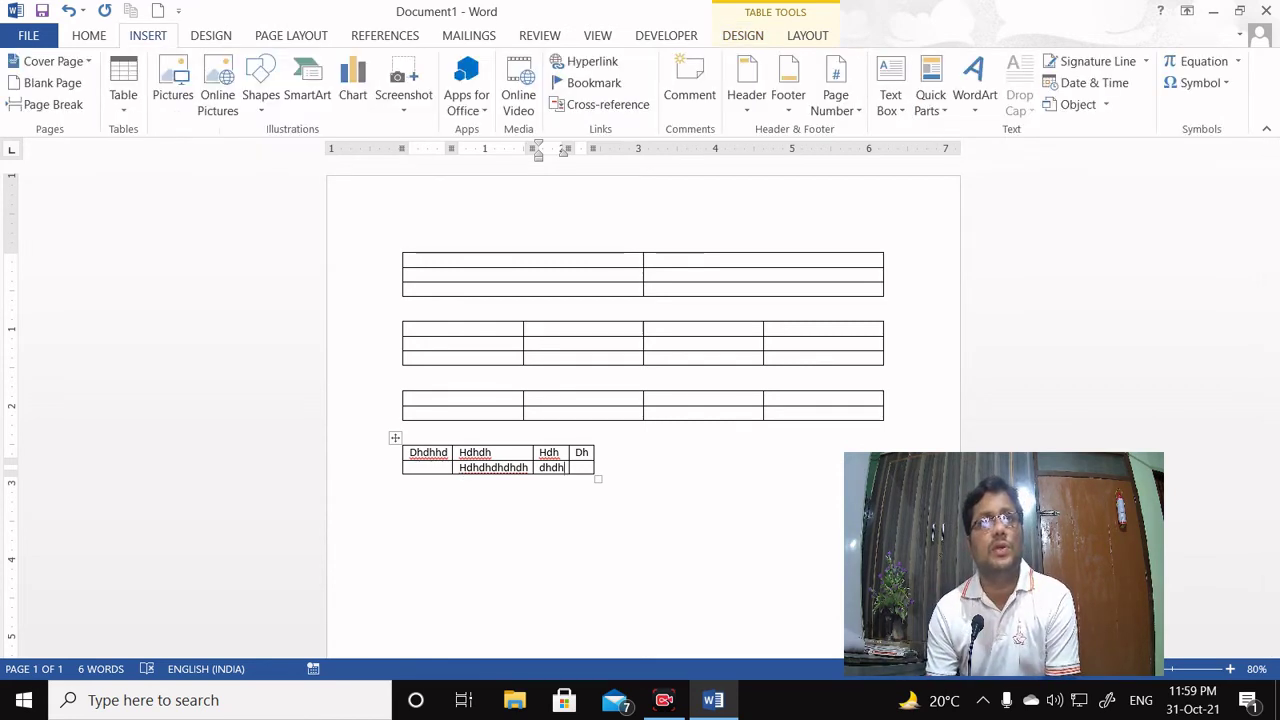
{"action": "key", "text": "t"}
{"action": "key", "text": "i"}
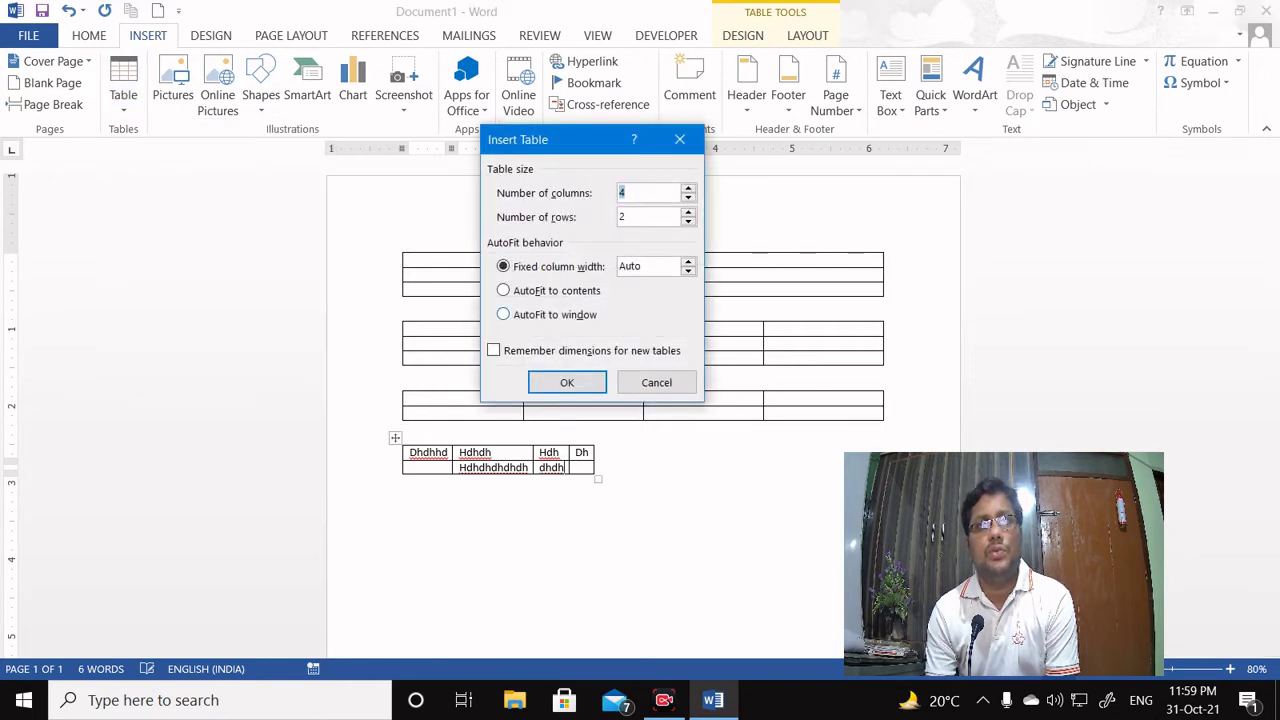
{"action": "key", "text": "alt+d"}
{"action": "key", "text": "Return"}
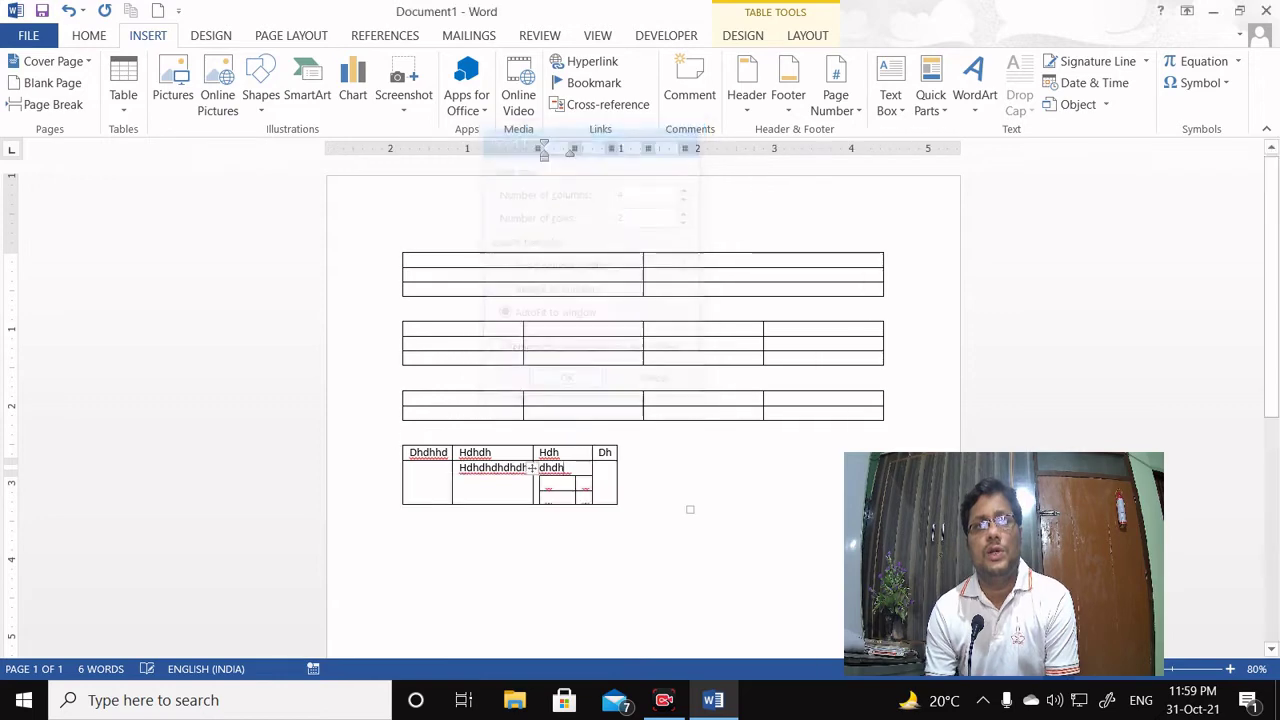
{"action": "key", "text": "ctrl+End"}
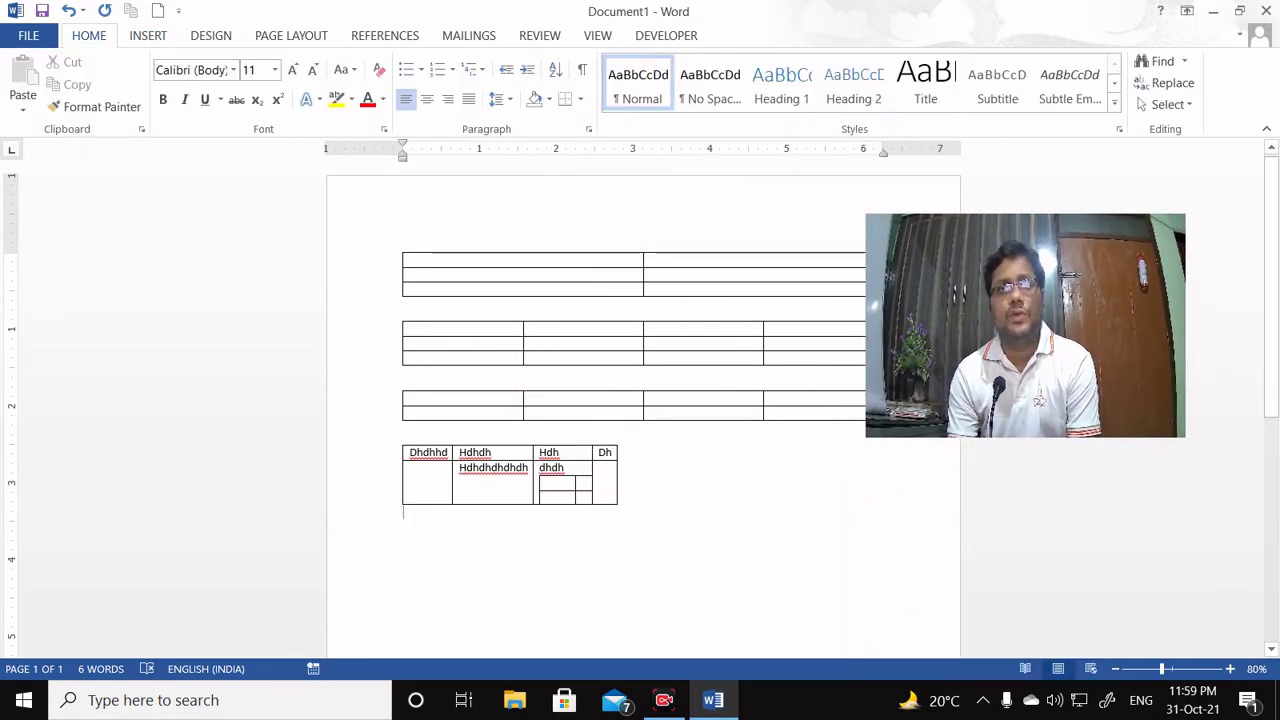
{"action": "key", "text": "Return"}
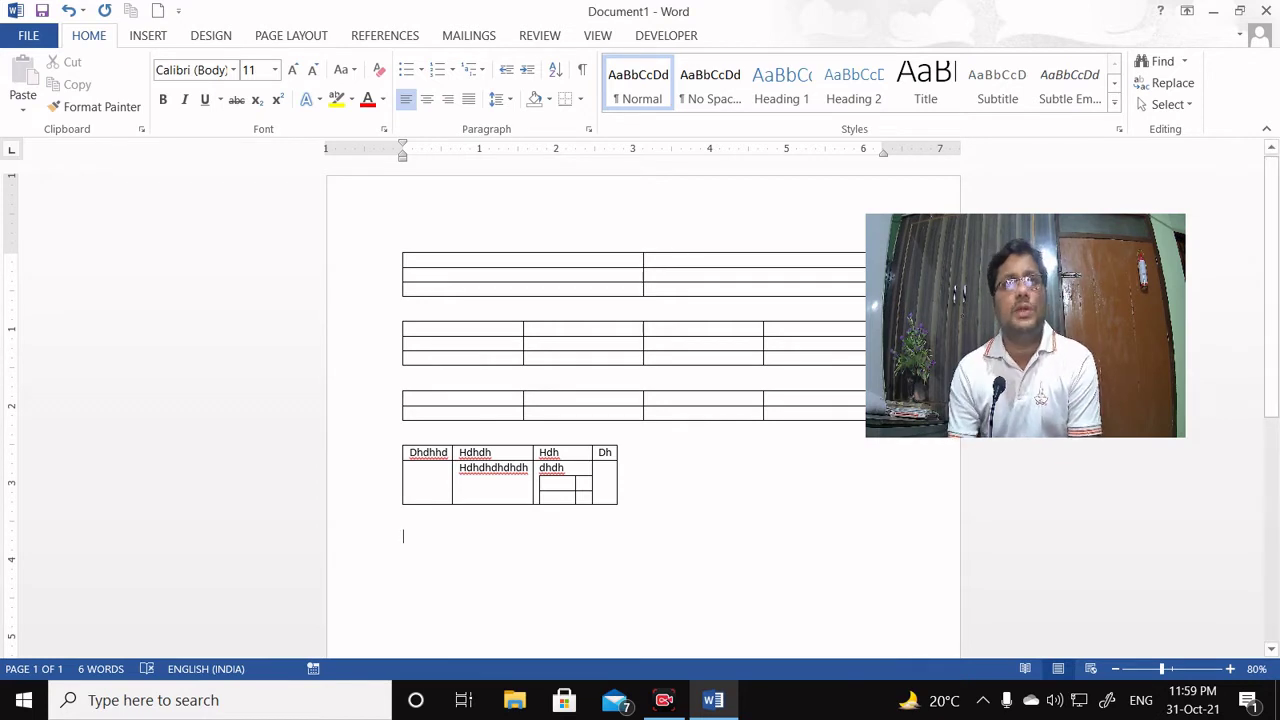
{"action": "key", "text": "ctrl+i"}
Draw a wide one-row table with Draw Table and add two column dividers
{"action": "left_click", "coordinate": [147, 35]}
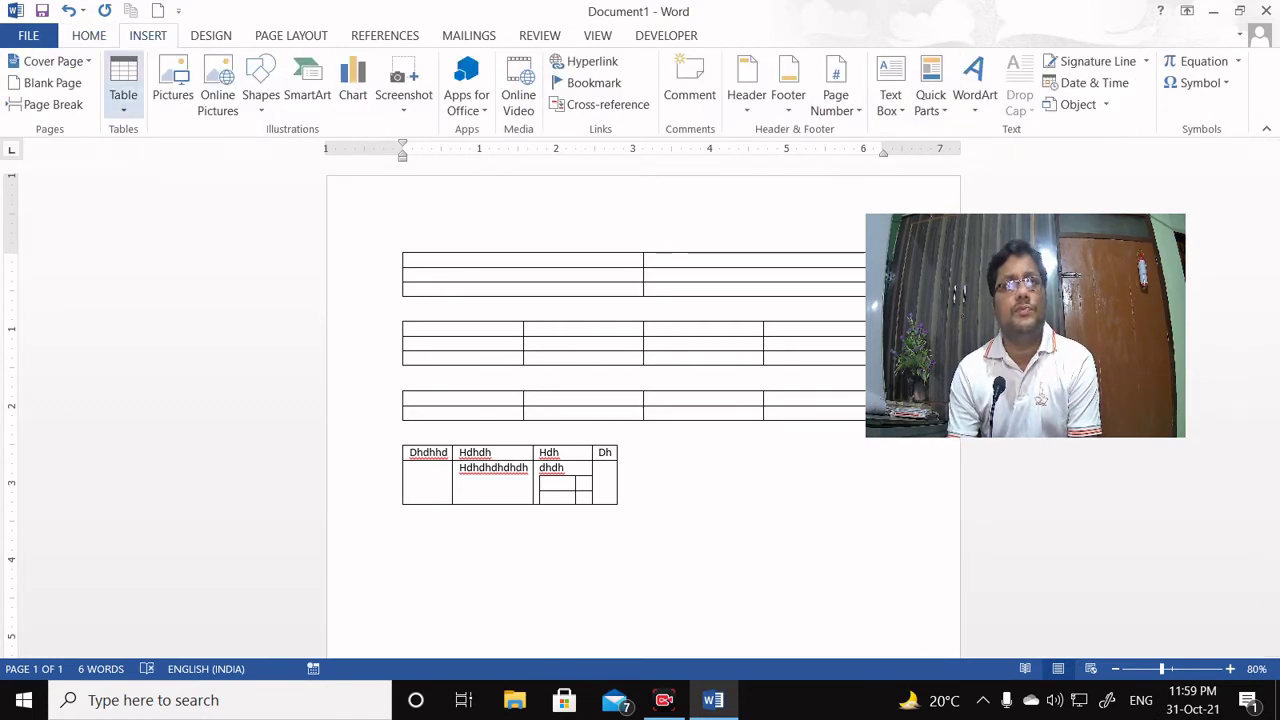
{"action": "left_click", "coordinate": [123, 95]}
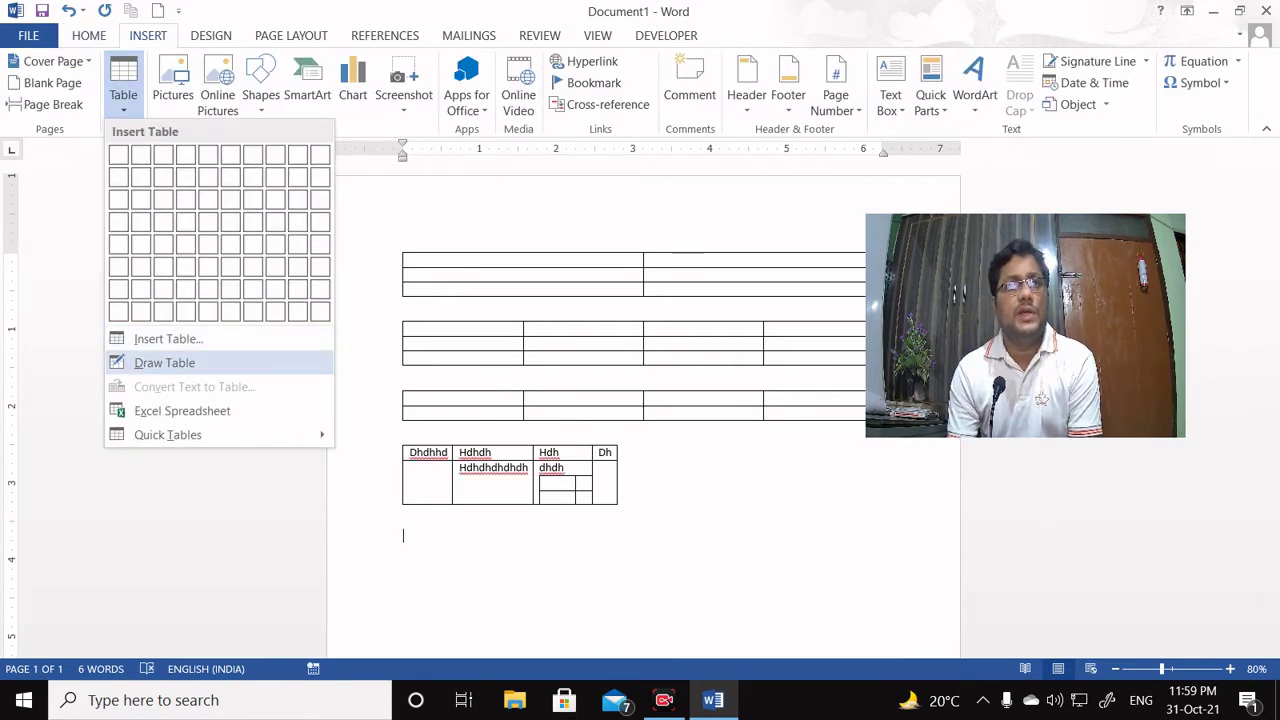
{"action": "left_click", "coordinate": [164, 363]}
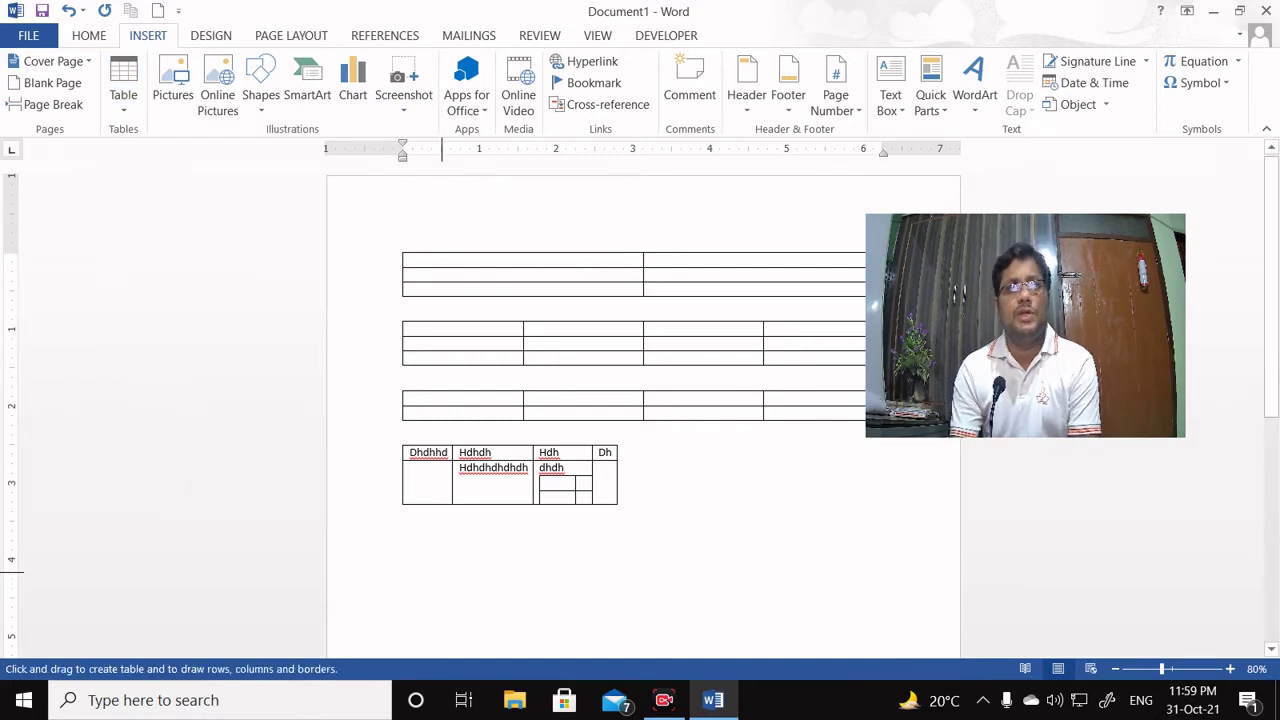
{"action": "left_click_drag", "start_coordinate": [473, 551], "coordinate": [888, 552]}
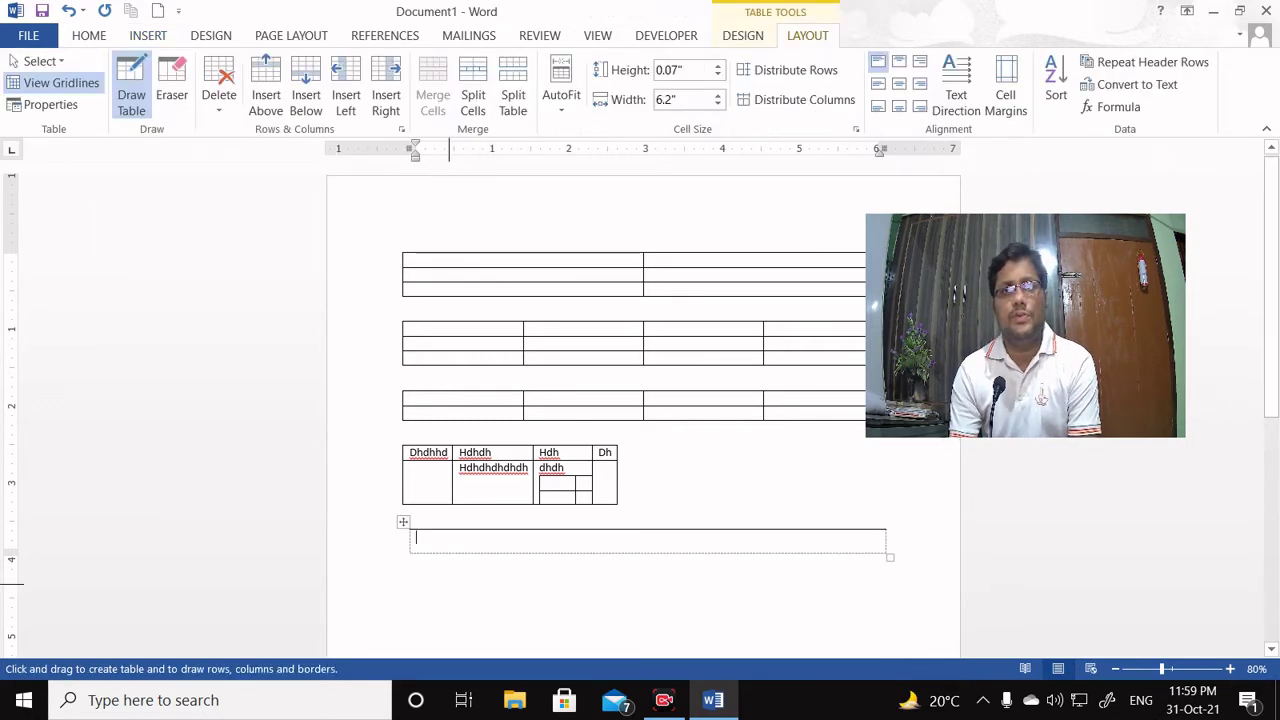
{"action": "left_click_drag", "start_coordinate": [424, 530], "coordinate": [424, 552]}
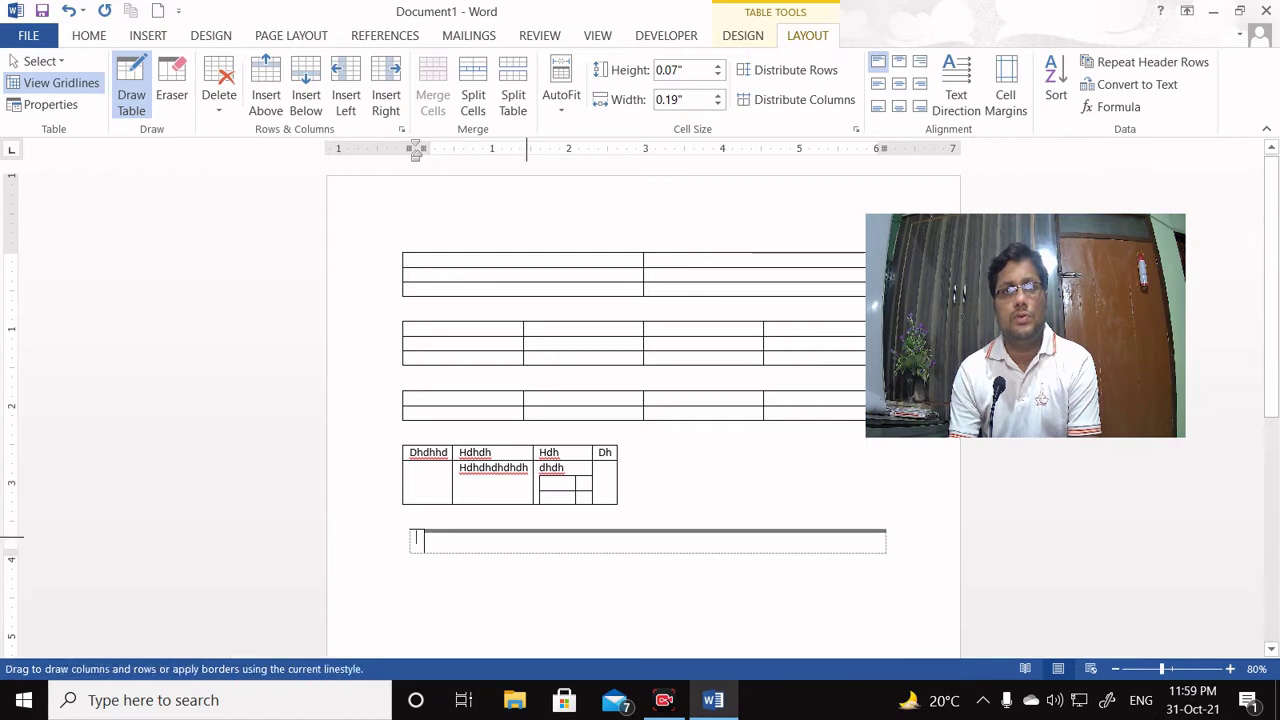
{"action": "left_click_drag", "start_coordinate": [524, 530], "coordinate": [524, 552]}
Draw a second table below, splitting it into two rows and several columns
{"action": "left_click_drag", "start_coordinate": [408, 578], "coordinate": [894, 620]}
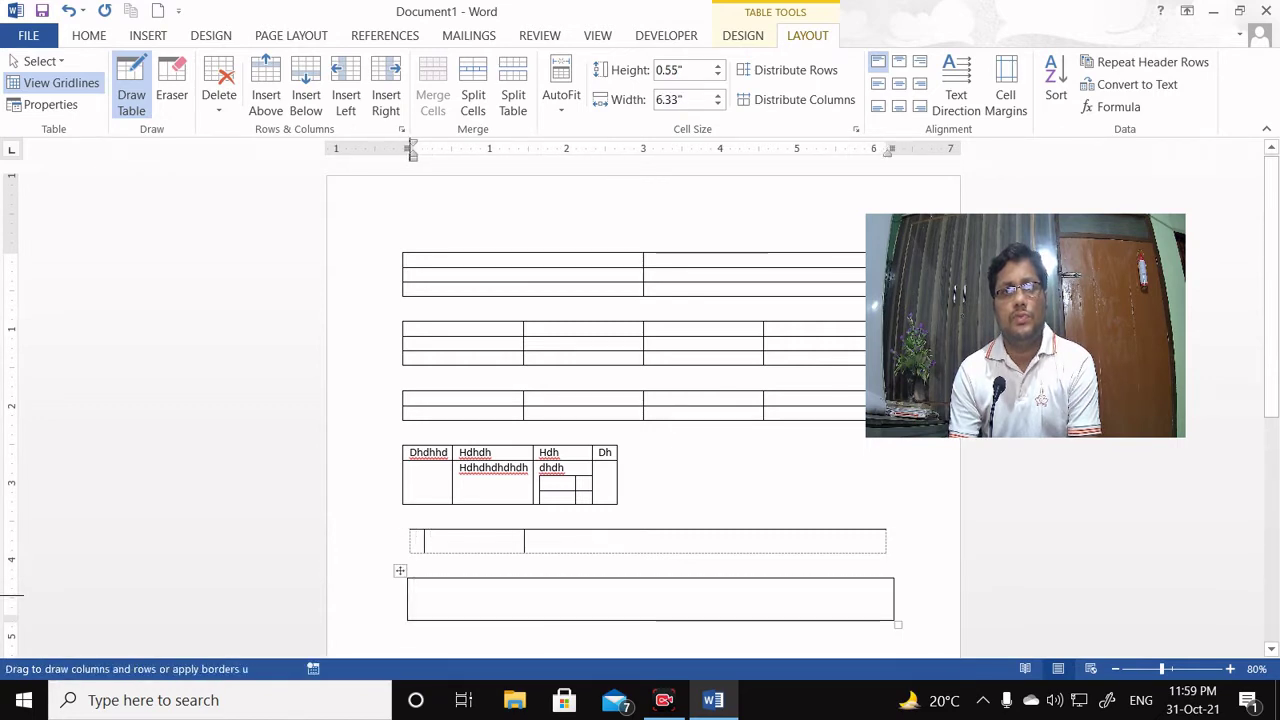
{"action": "left_click_drag", "start_coordinate": [410, 597], "coordinate": [829, 597]}
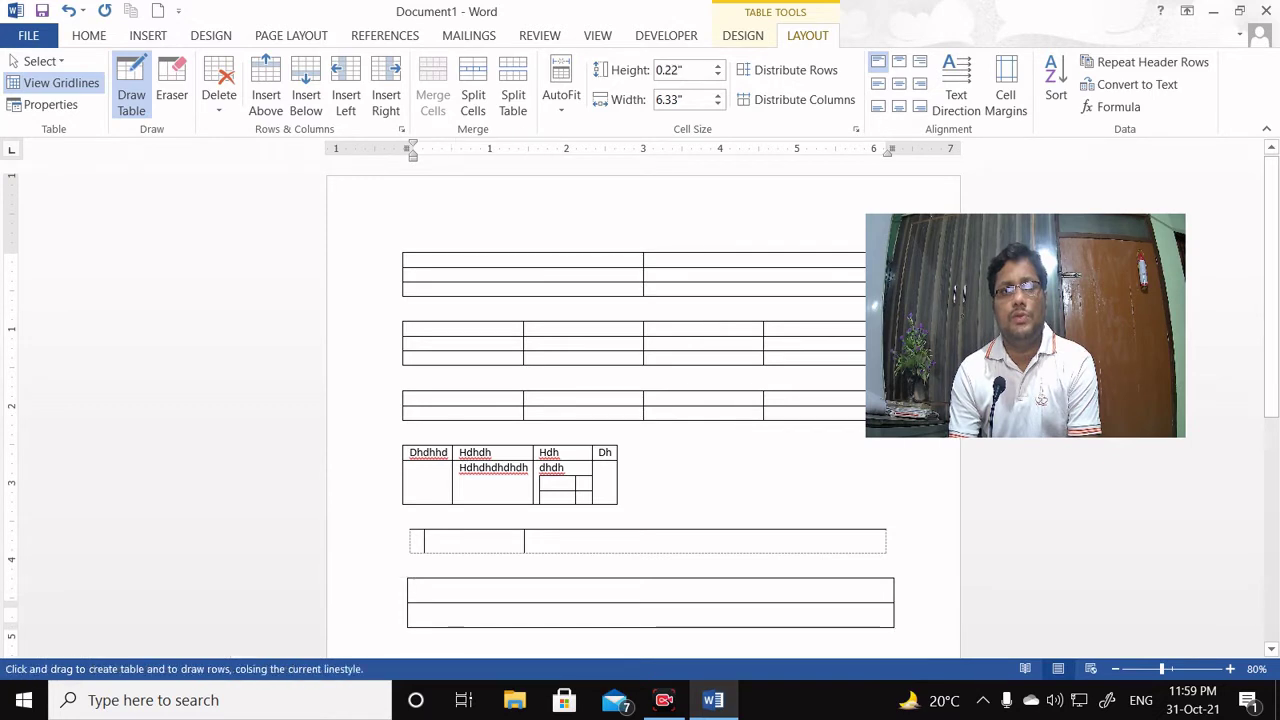
{"action": "left_click_drag", "start_coordinate": [453, 580], "coordinate": [453, 627]}
{"action": "left_click_drag", "start_coordinate": [508, 580], "coordinate": [508, 627]}
{"action": "mouse_move", "coordinate": [578, 580]}
{"action": "left_mouse_down"}
{"action": "mouse_move", "coordinate": [578, 627]}
{"action": "mouse_move", "coordinate": [607, 604]}
{"action": "left_mouse_up"}
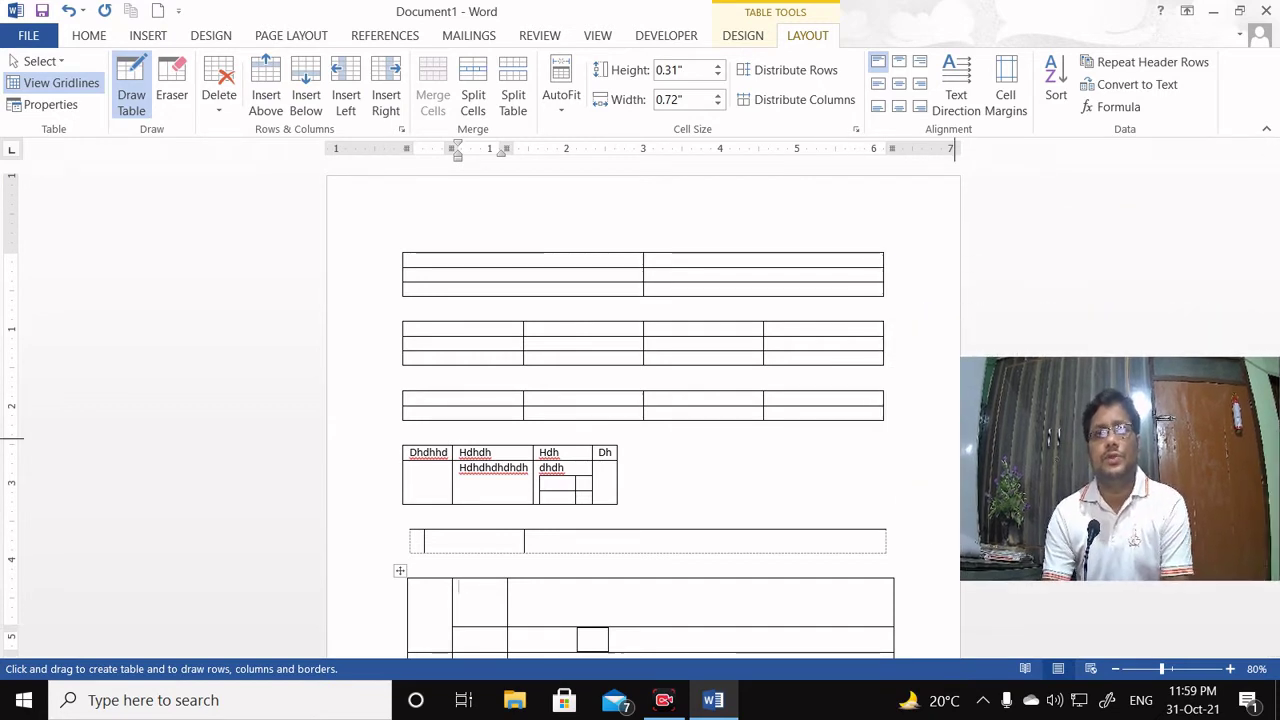
Delete all existing tables and insert a 5-column by 6-row table
{"action": "key", "text": "ctrl+a"}
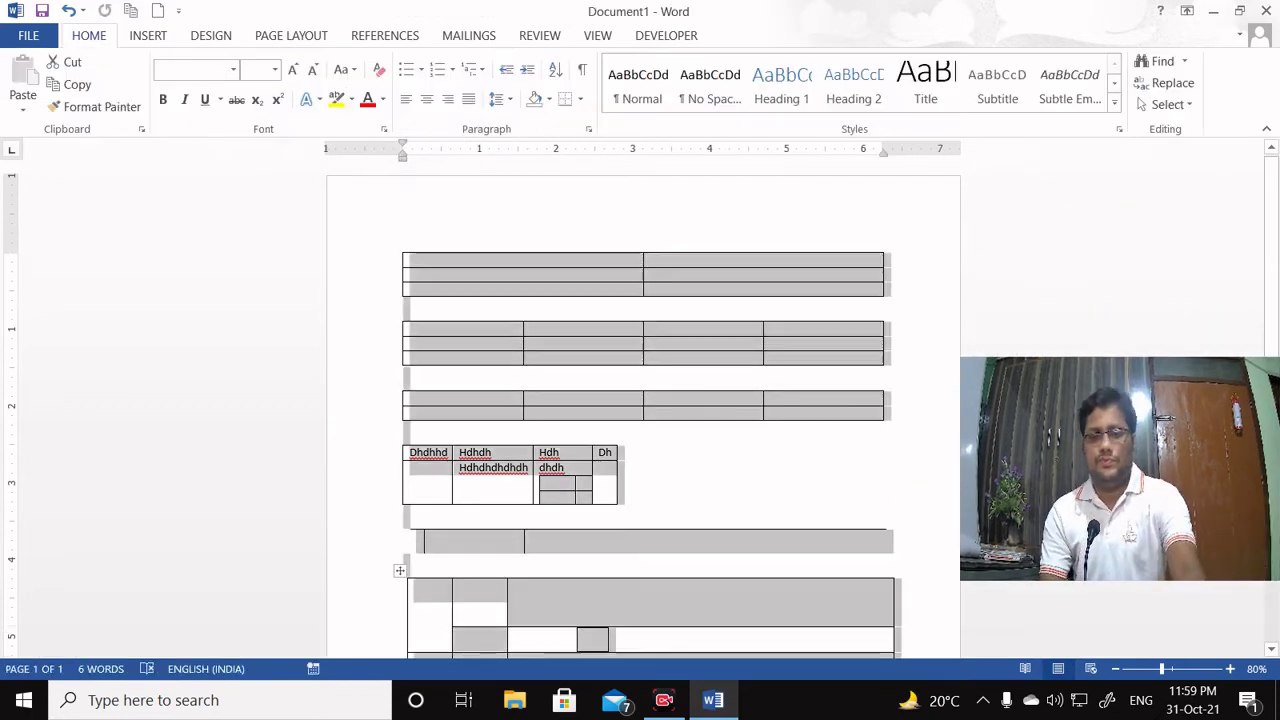
{"action": "key", "text": "Delete"}
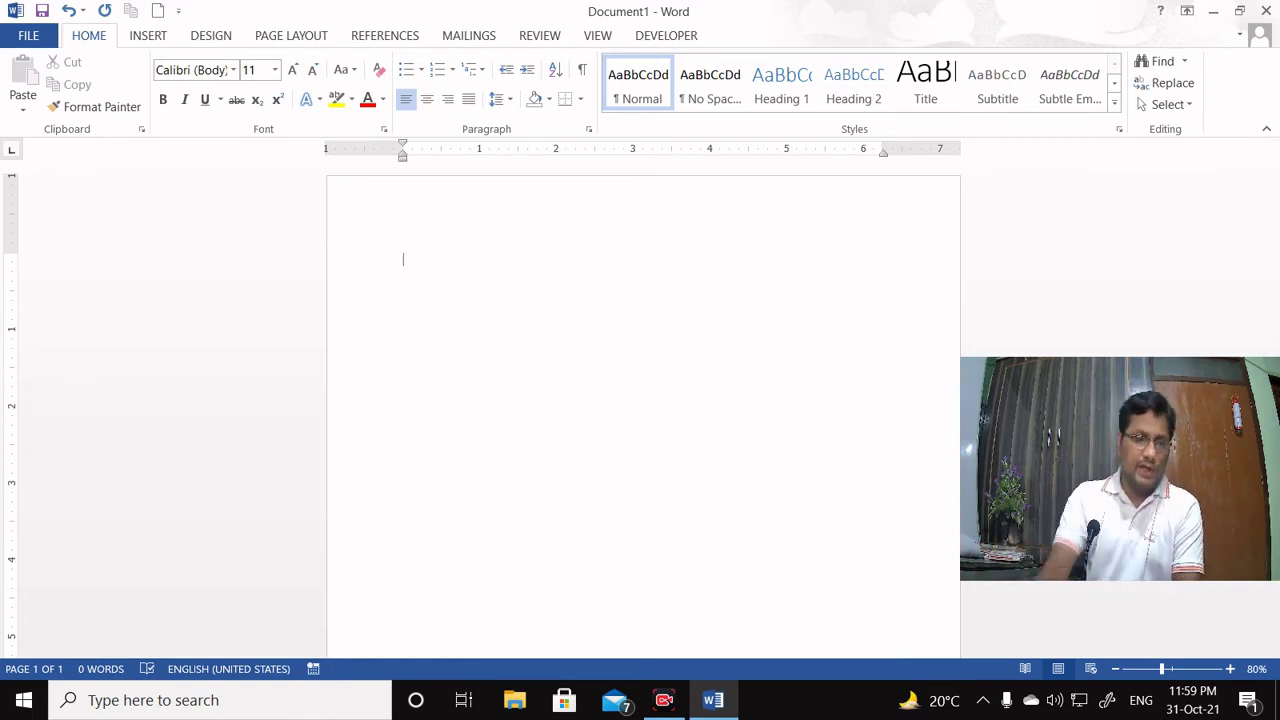
{"action": "left_click", "coordinate": [147, 35]}
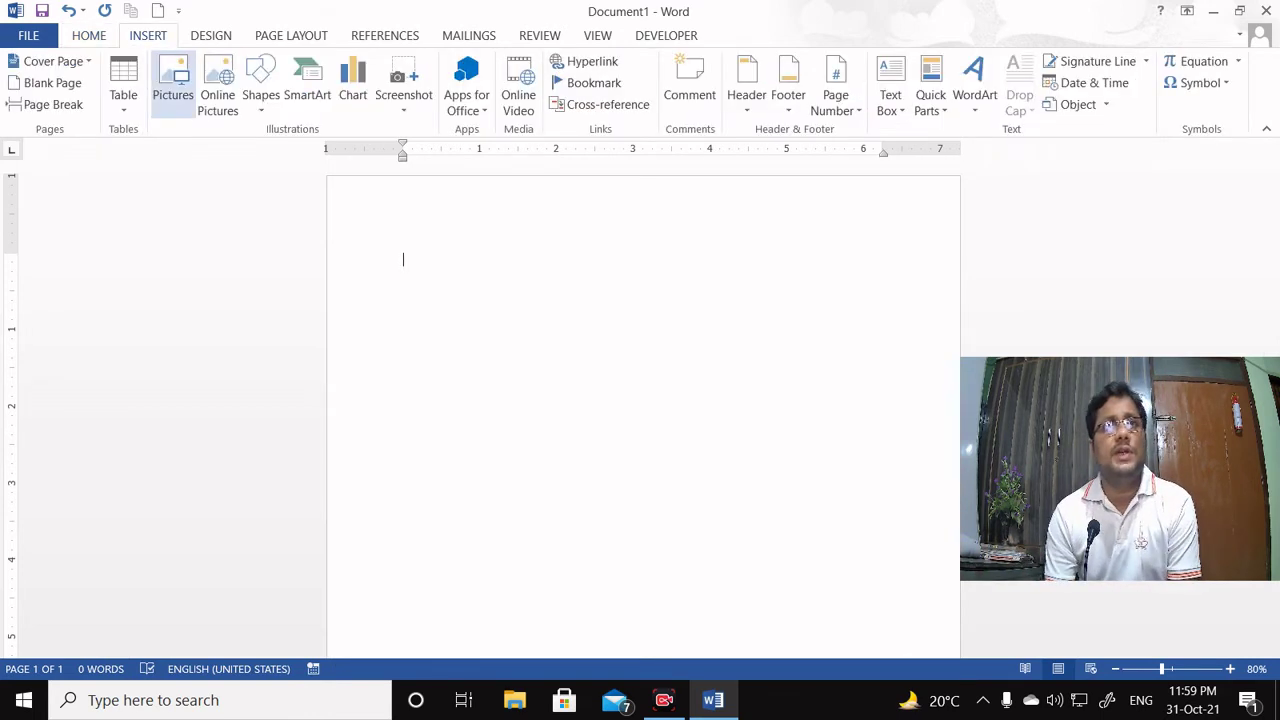
{"action": "left_click", "coordinate": [123, 95]}
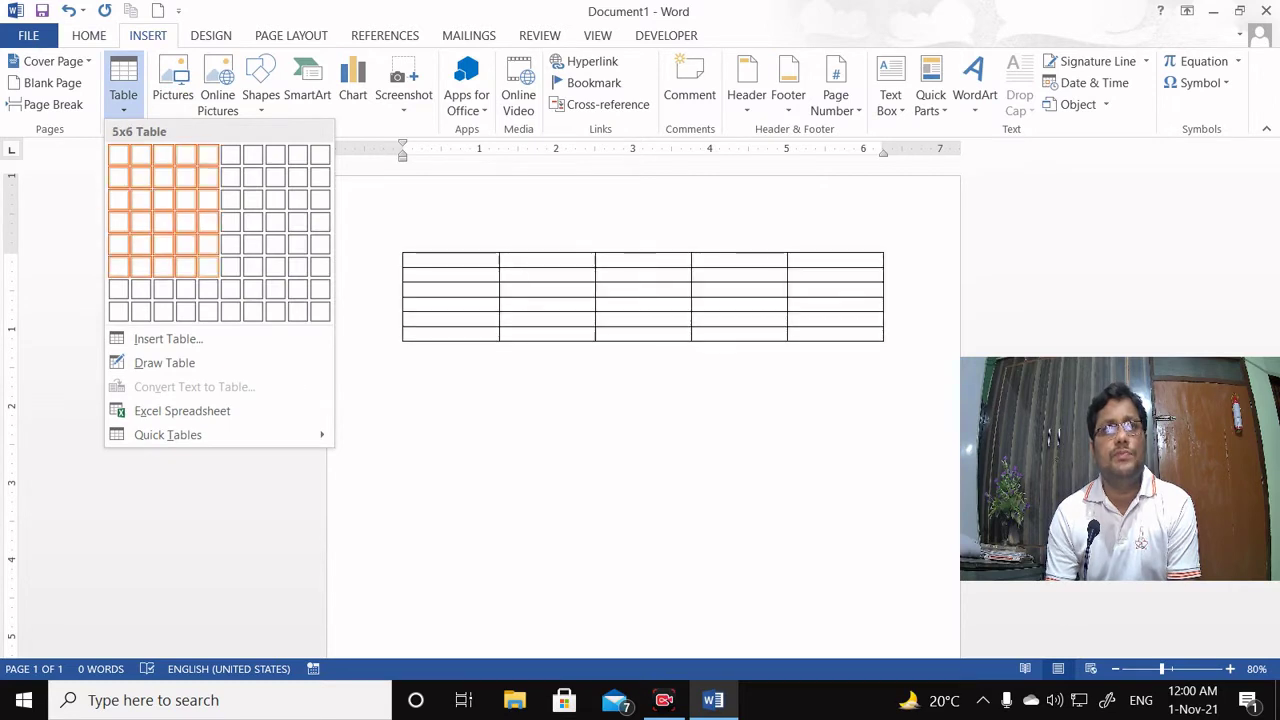
{"action": "left_click", "coordinate": [207, 266]}
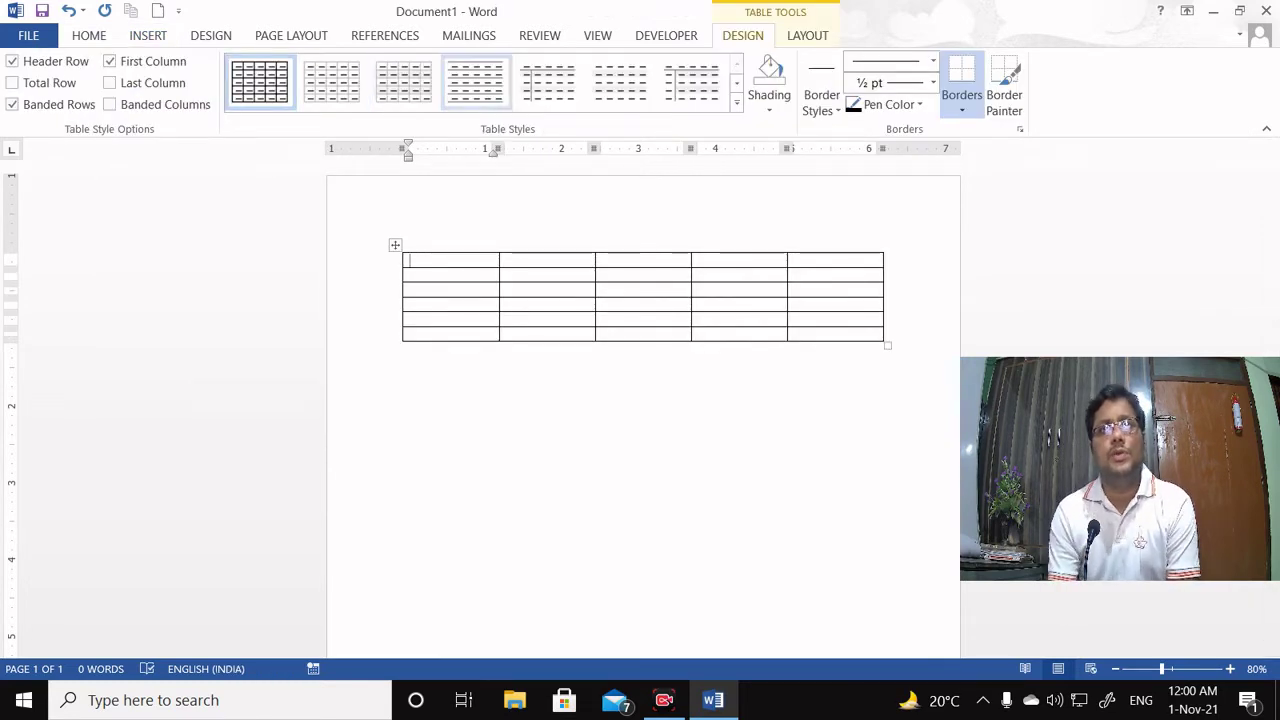
Apply the orange Grid Table style from the full Table Styles gallery
{"action": "left_click", "coordinate": [736, 101]}
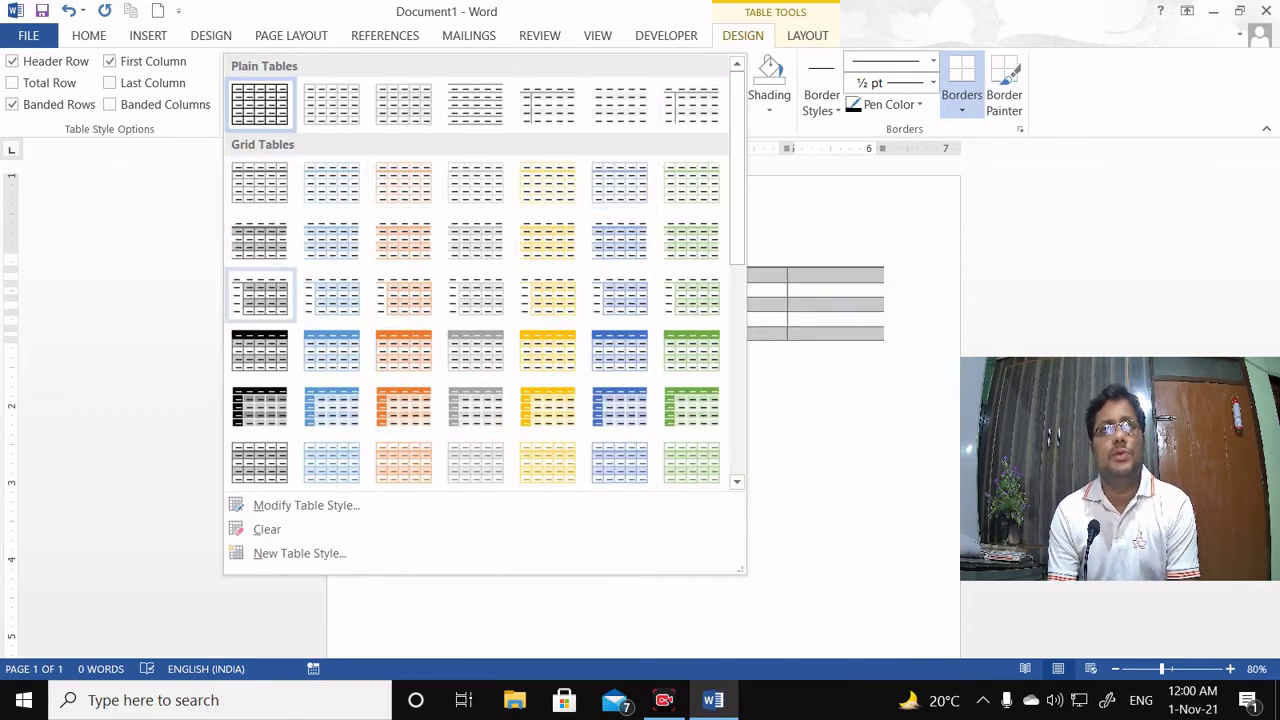
{"action": "left_click", "coordinate": [404, 406]}
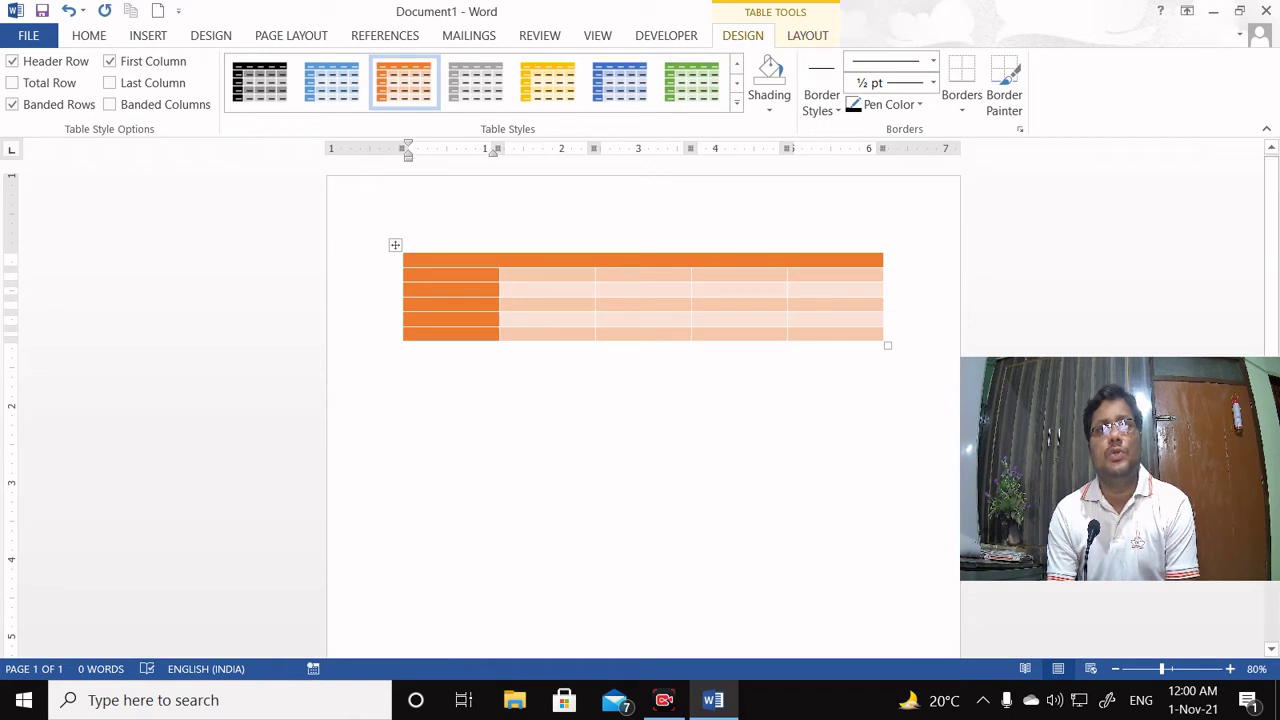
{"action": "left_click", "coordinate": [403, 349]}
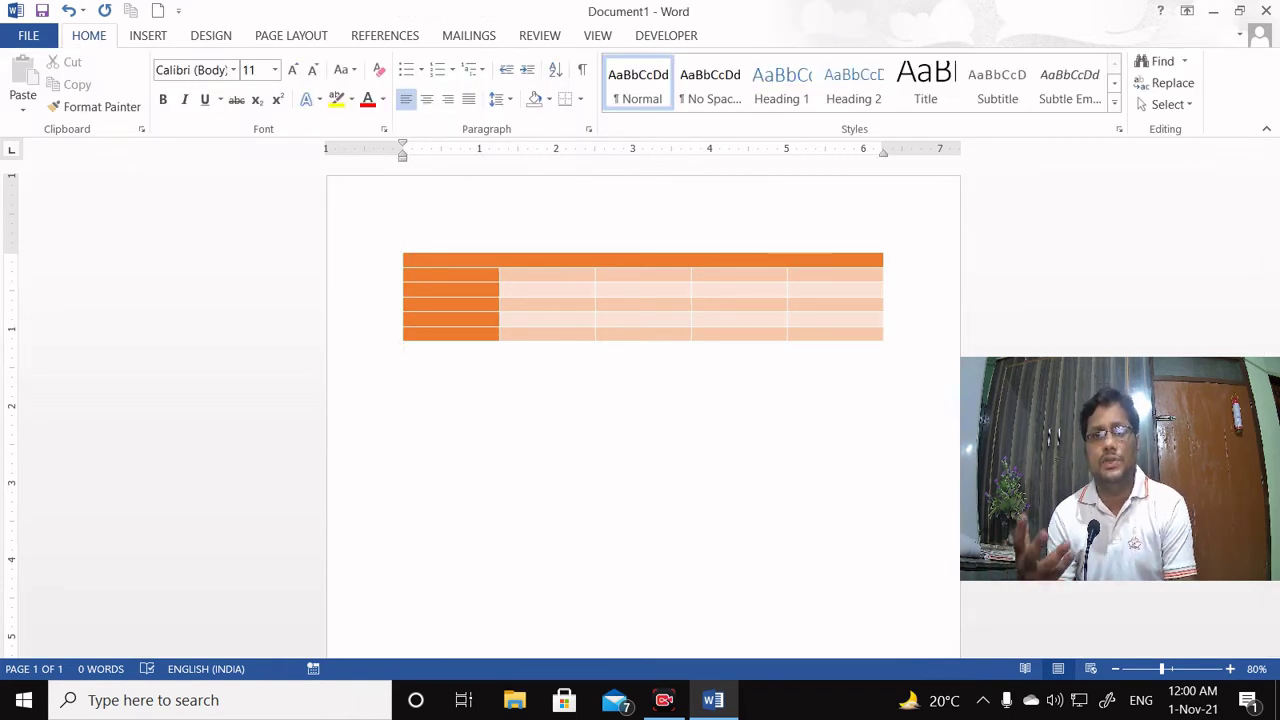
Keep Header Row on, turn off First Column, and try Last Column on then off
{"action": "left_click", "coordinate": [503, 288]}
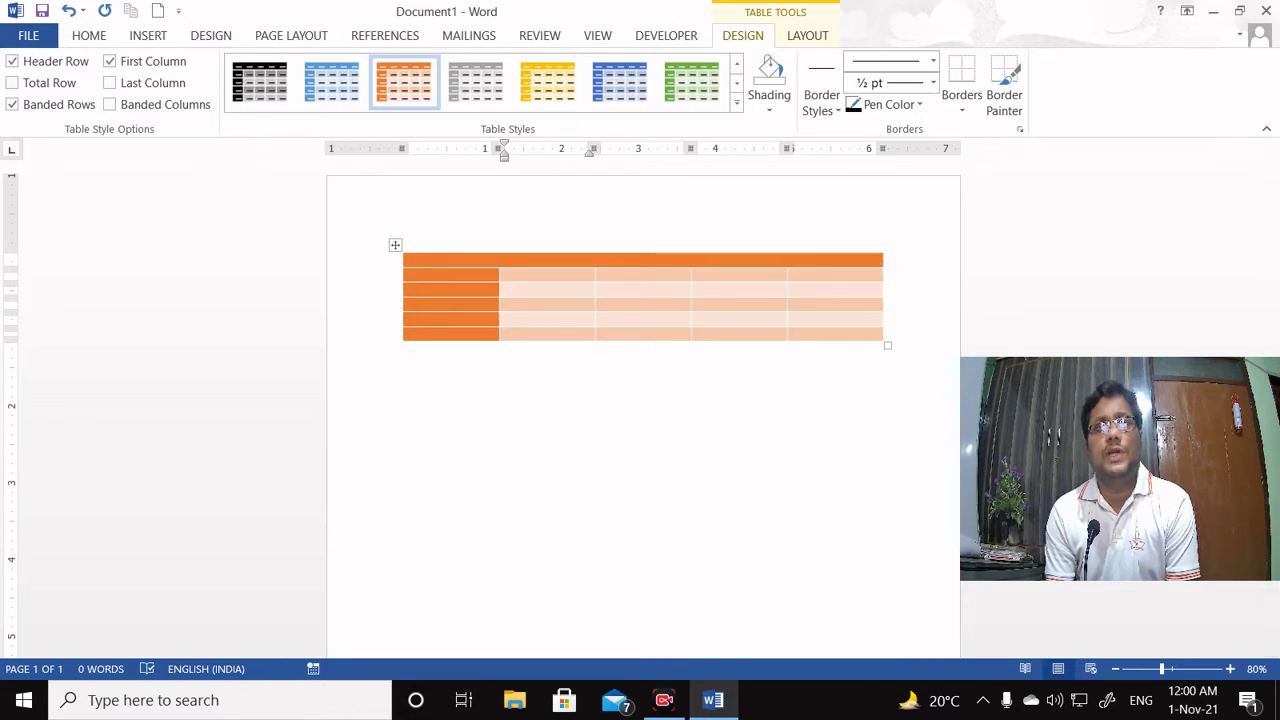
{"action": "left_click", "coordinate": [807, 35]}
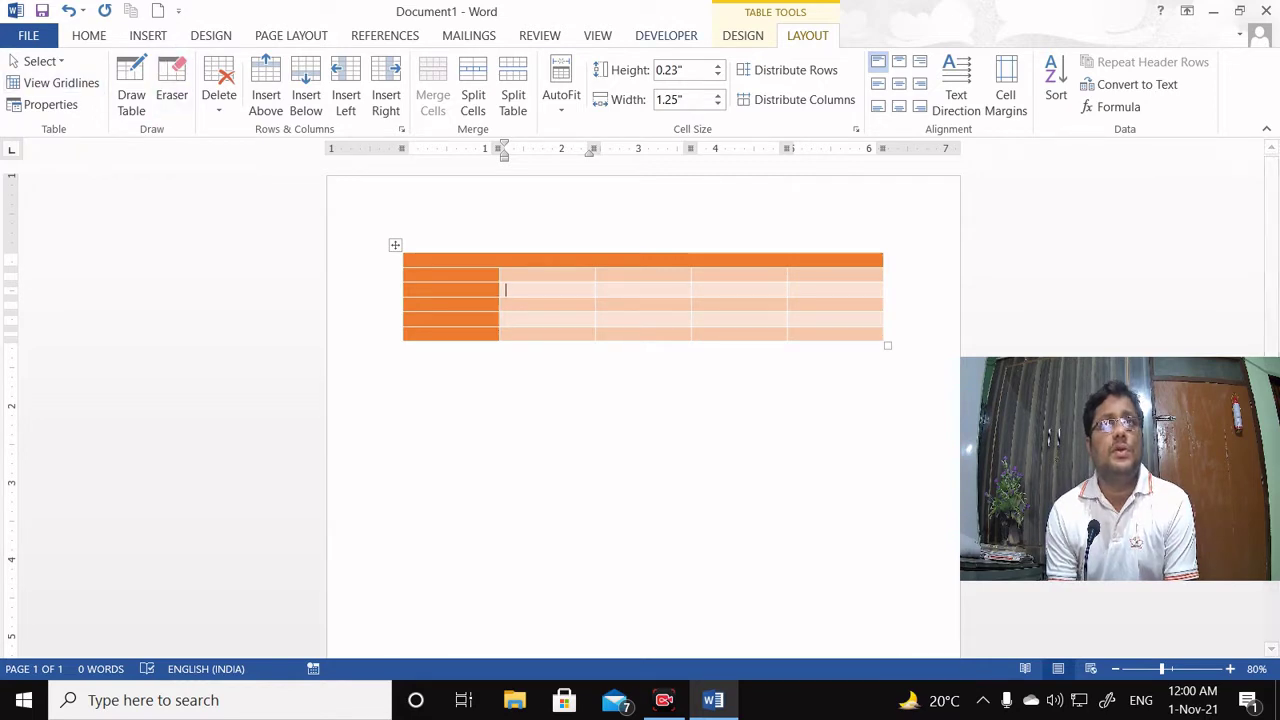
{"action": "left_click", "coordinate": [742, 35]}
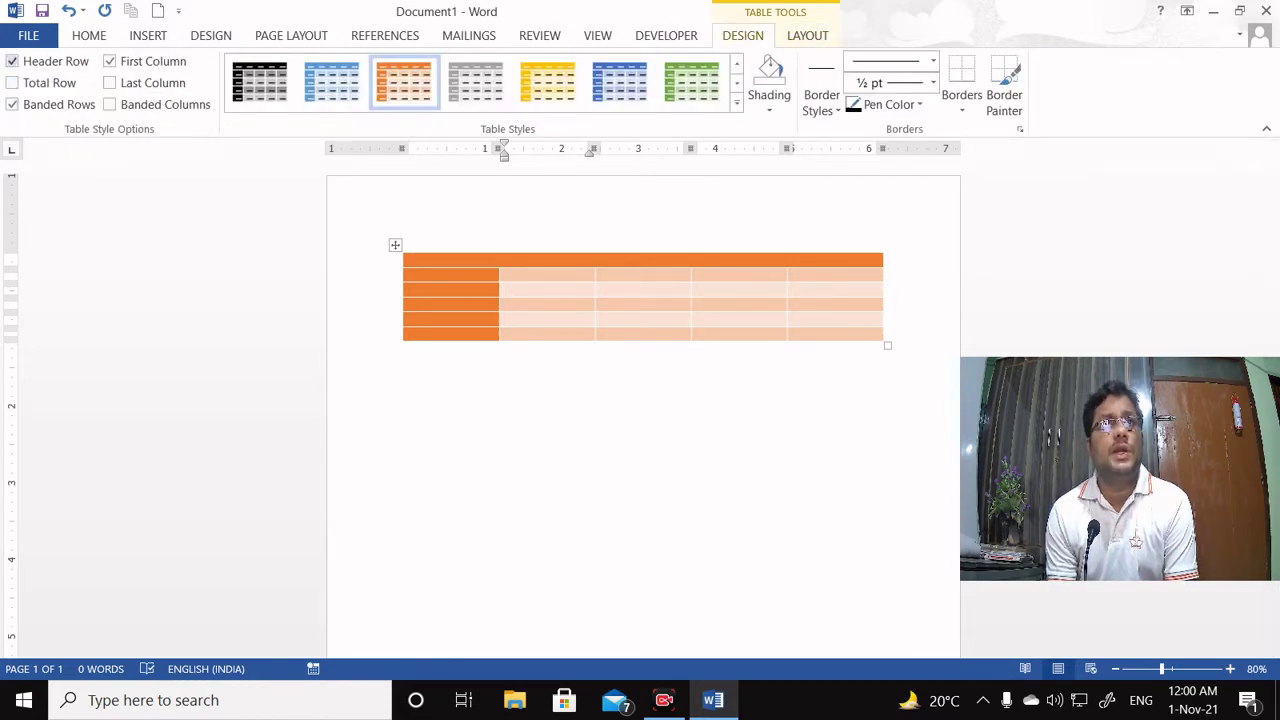
{"action": "left_click", "coordinate": [12, 61]}
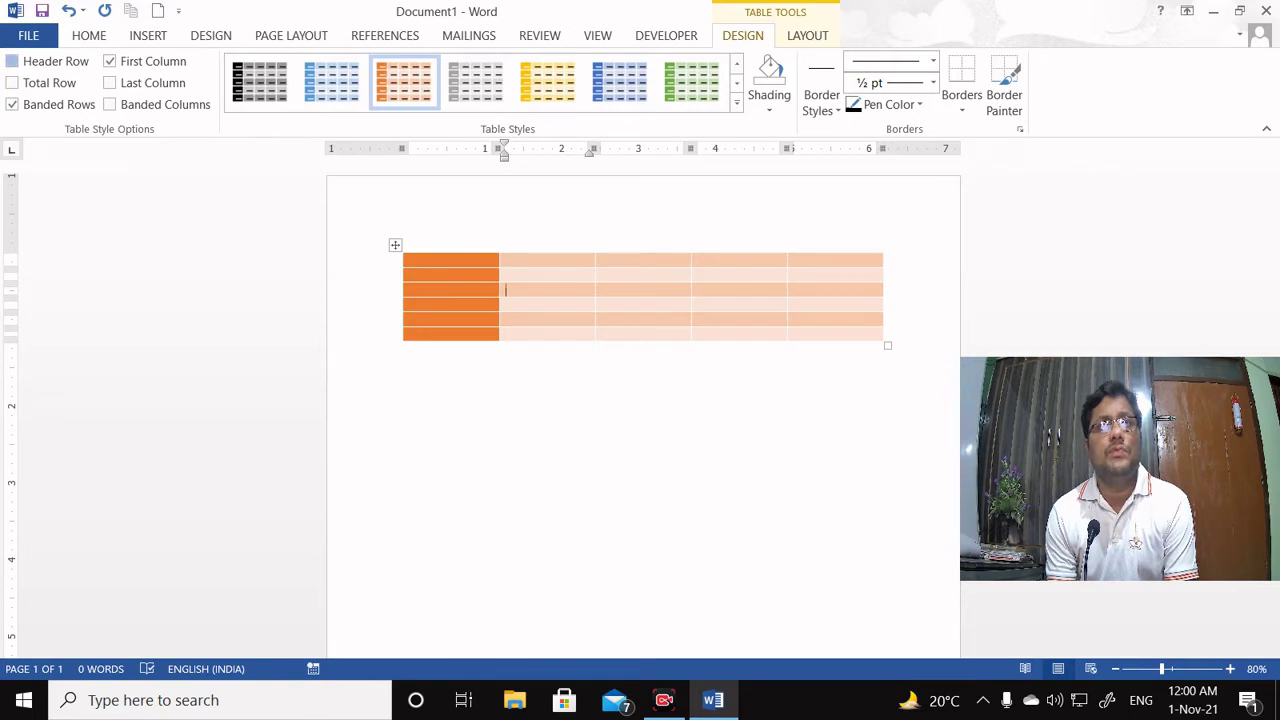
{"action": "left_click", "coordinate": [12, 61]}
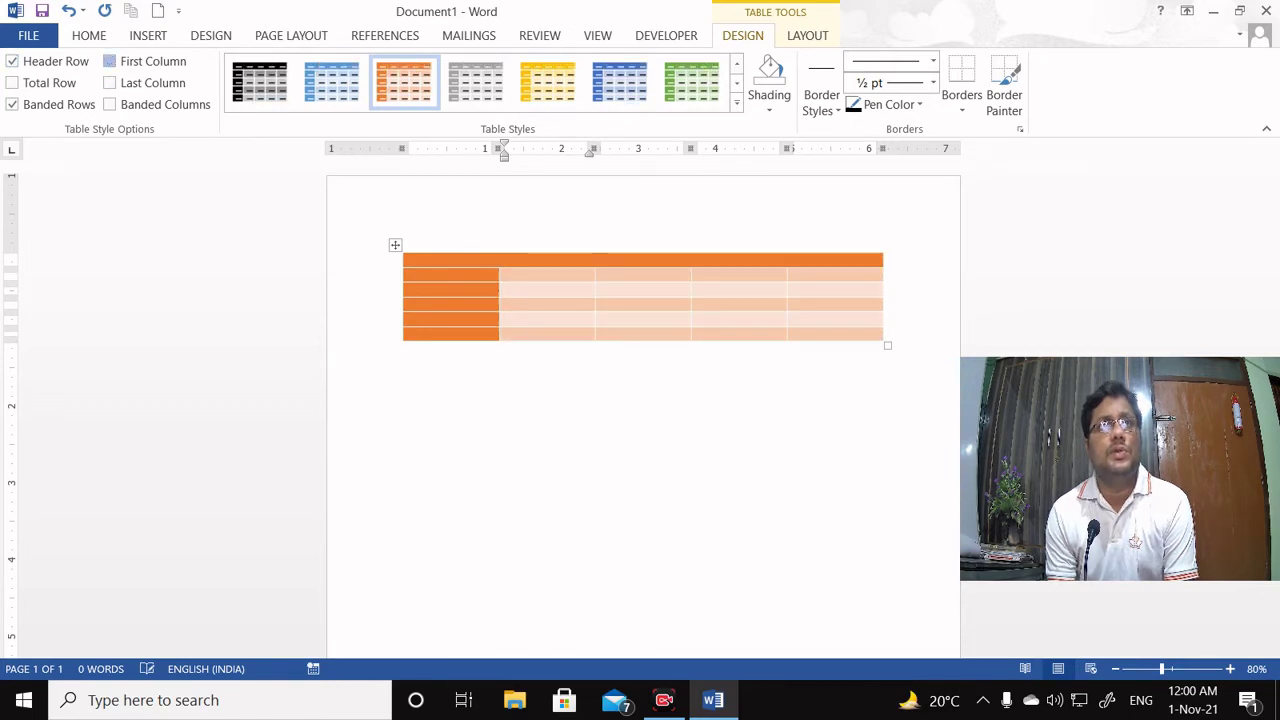
{"action": "left_click", "coordinate": [110, 61]}
{"action": "left_click", "coordinate": [506, 290]}
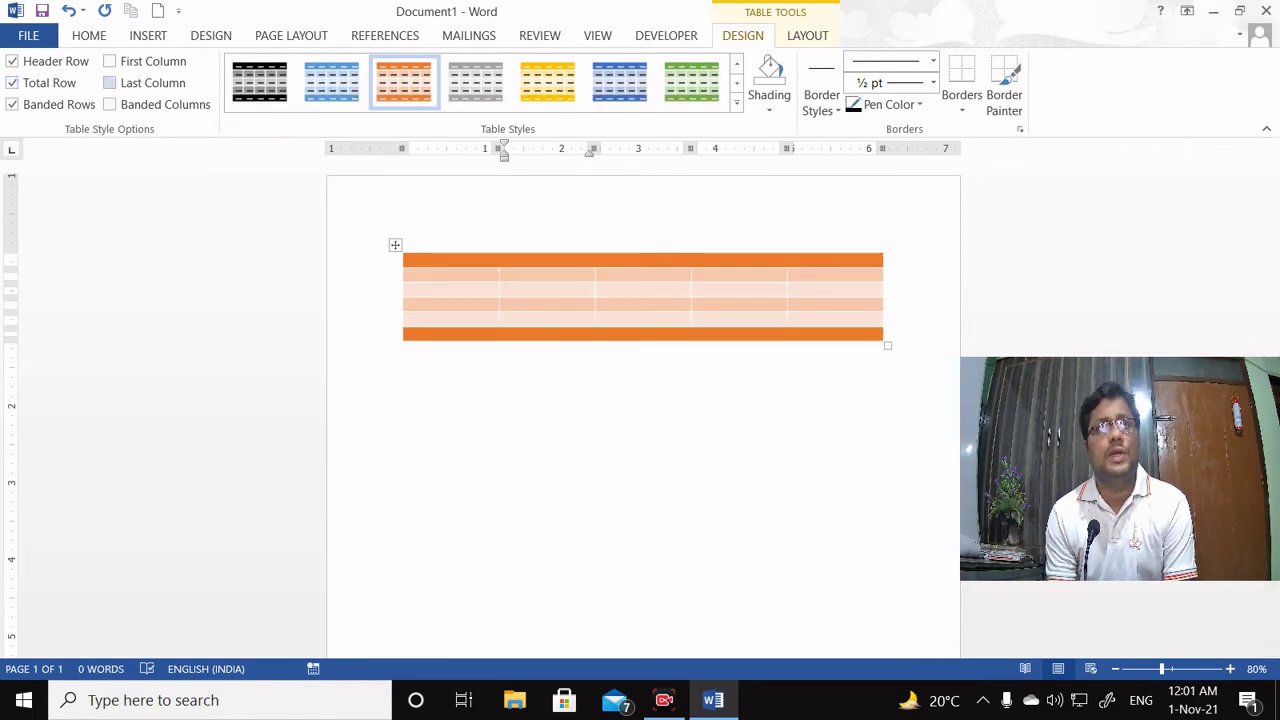
{"action": "left_click", "coordinate": [110, 83]}
{"action": "left_click", "coordinate": [110, 83]}
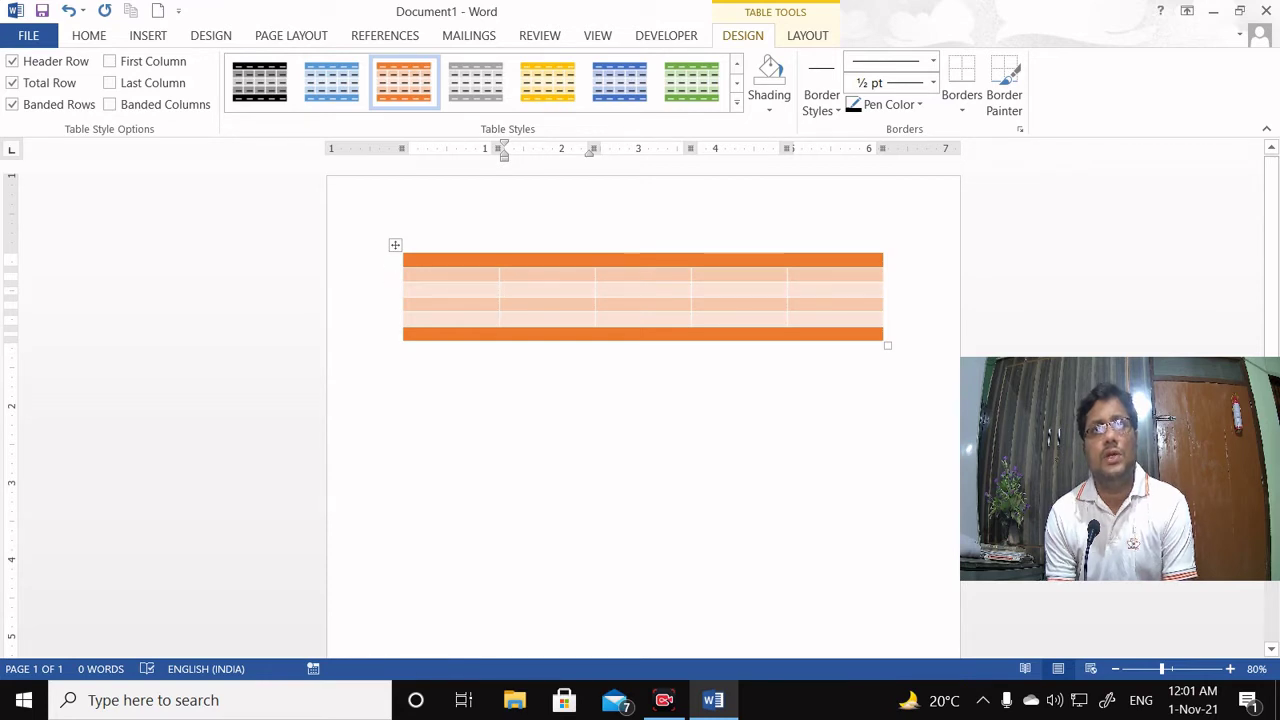
Select the body rows and turn off Banded Rows shading
{"action": "mouse_move", "coordinate": [410, 275]}
{"action": "left_mouse_down"}
{"action": "mouse_move", "coordinate": [780, 292]}
{"action": "mouse_move", "coordinate": [870, 278]}
{"action": "left_mouse_up"}
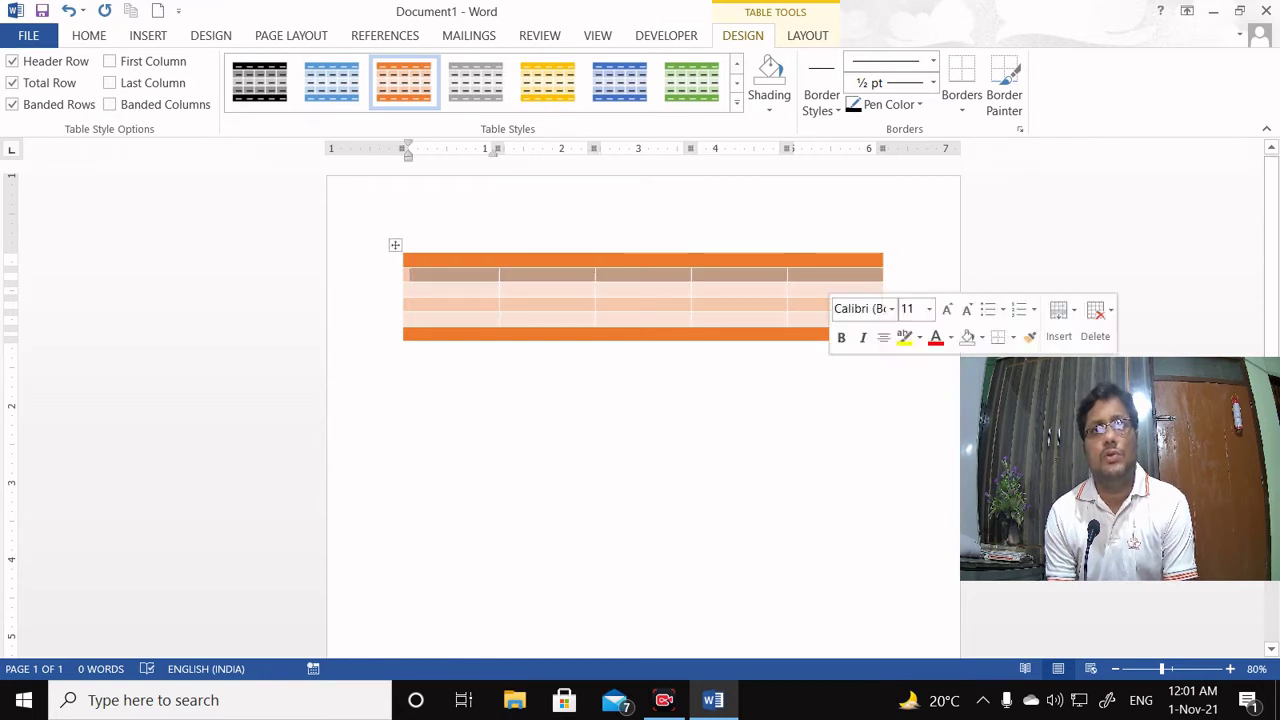
{"action": "left_click_drag", "start_coordinate": [412, 304], "coordinate": [880, 304]}
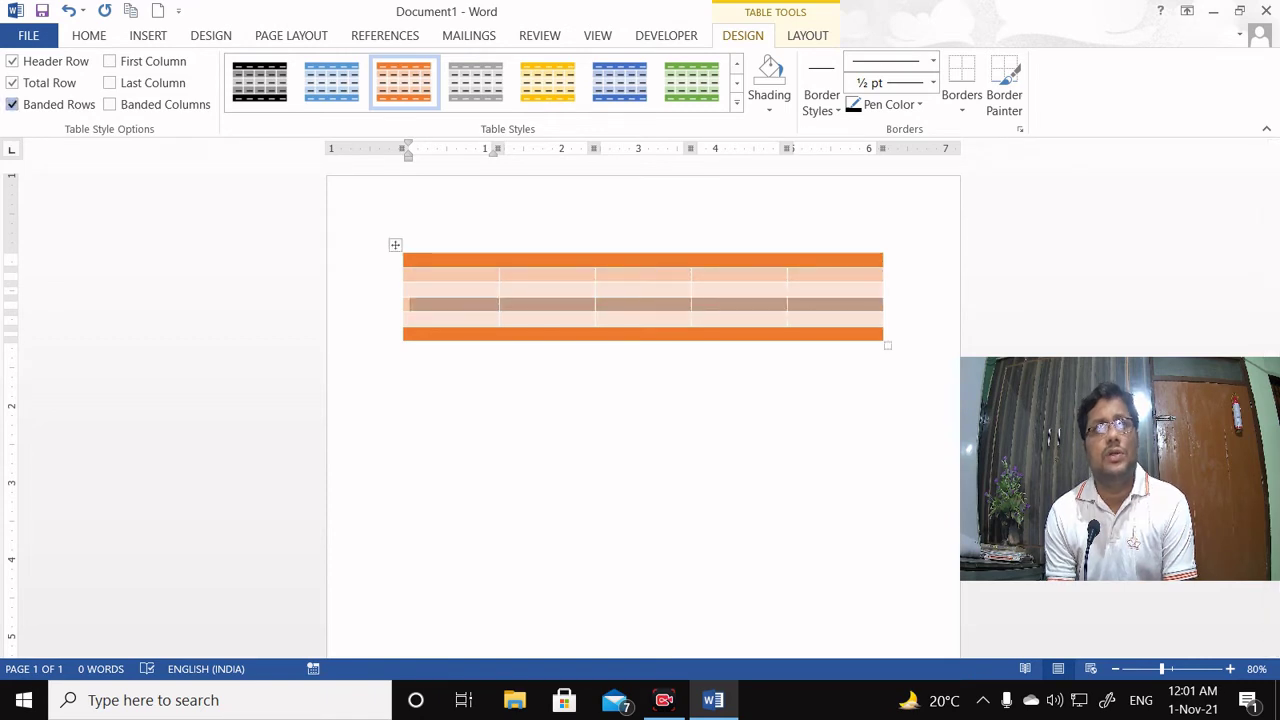
{"action": "left_click", "coordinate": [12, 104]}
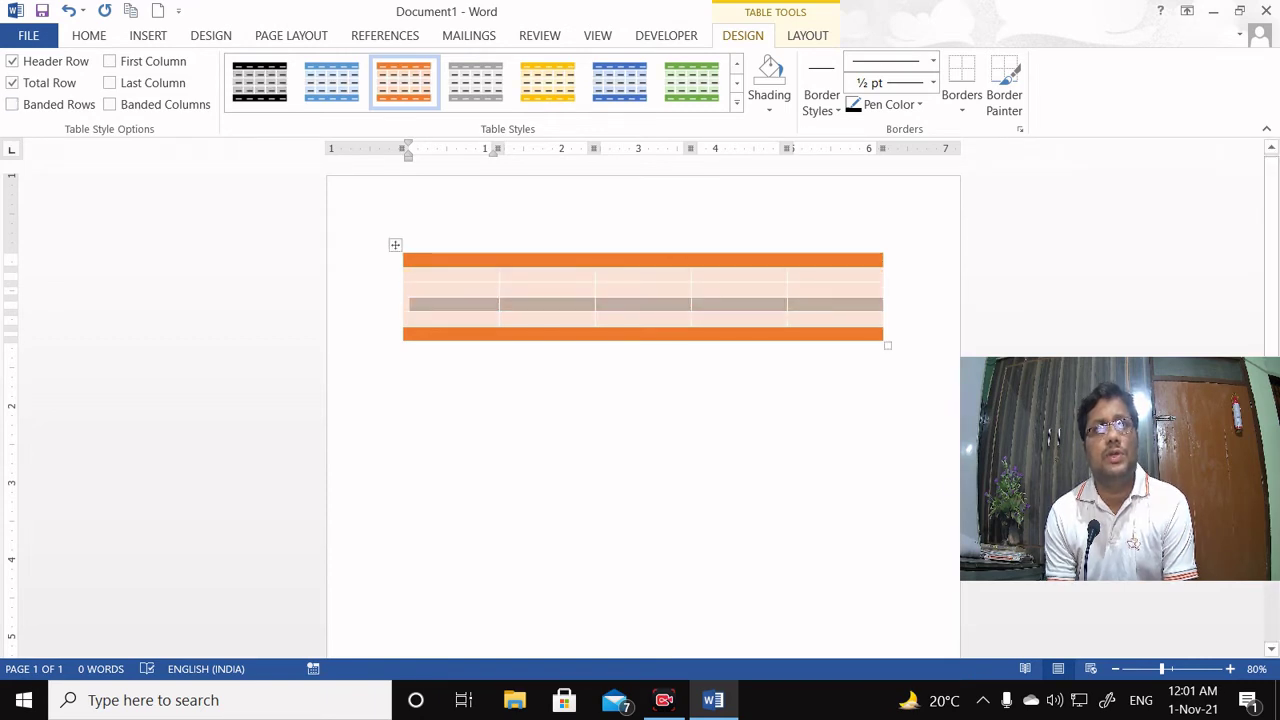
{"action": "left_click", "coordinate": [600, 312]}
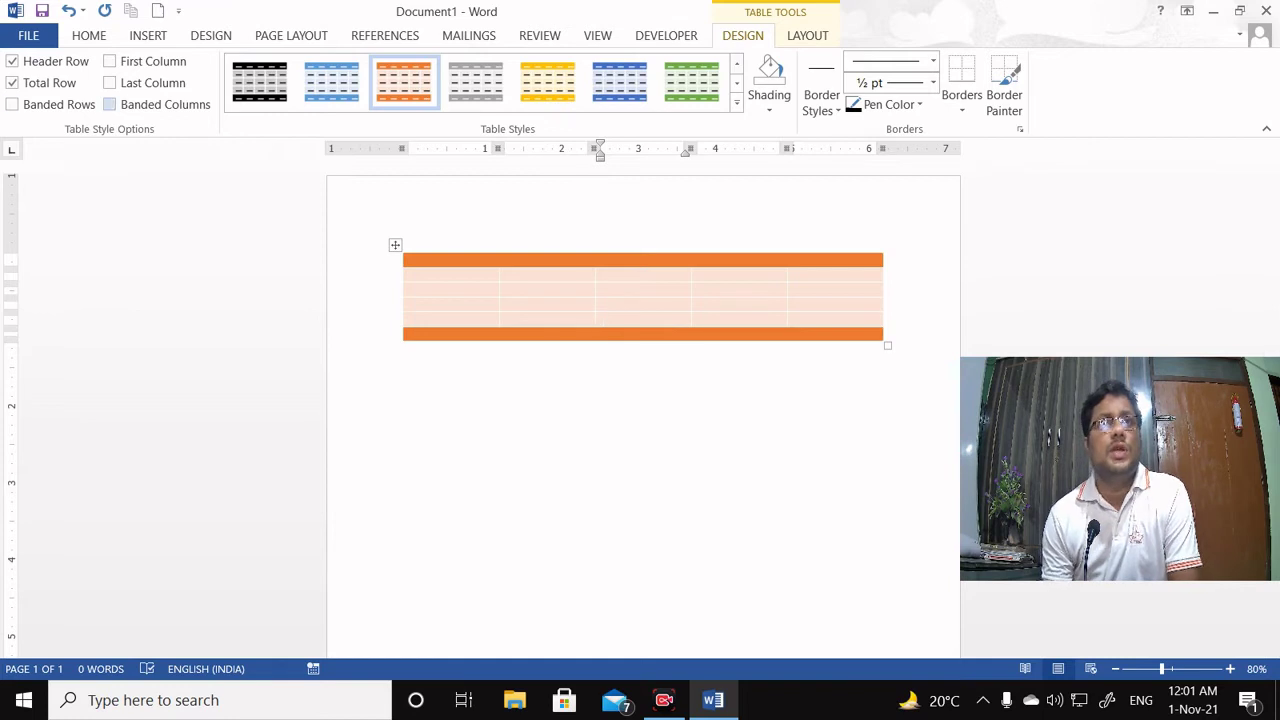
Switch to Banded Columns and turn off Total Row, leaving Banded Rows and Last Column off
{"action": "left_click", "coordinate": [110, 104]}
{"action": "left_click", "coordinate": [110, 83]}
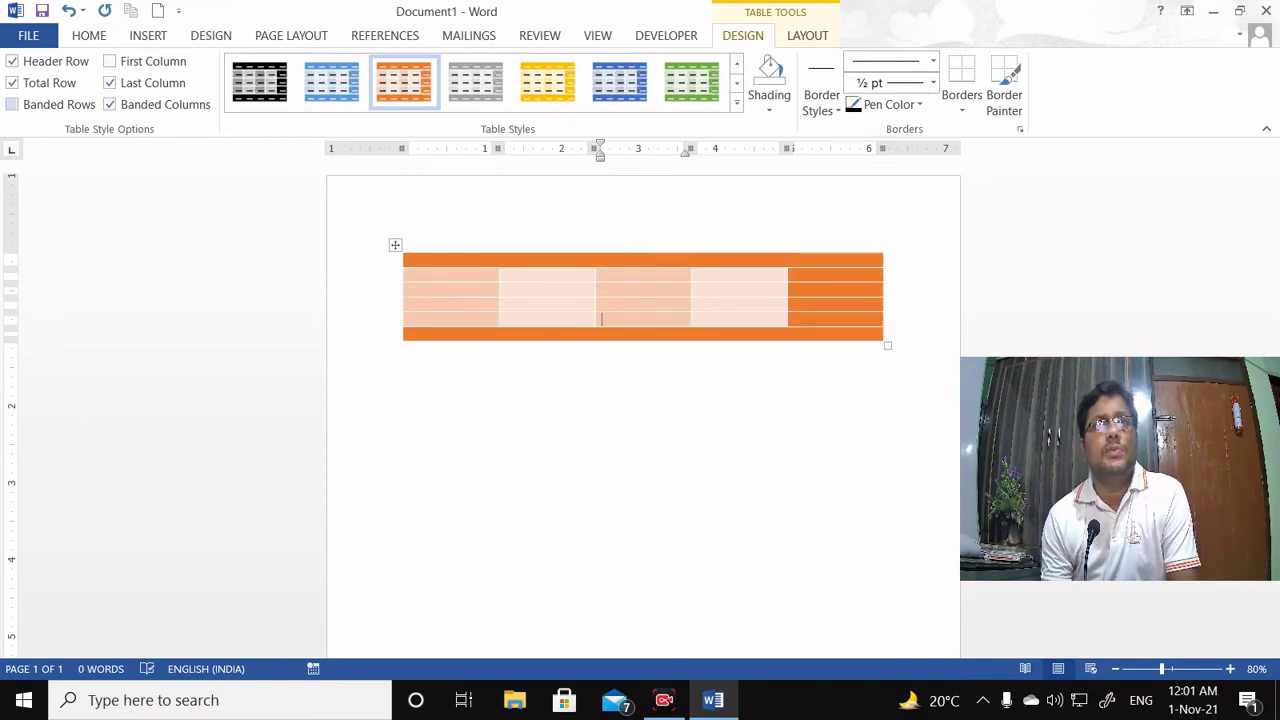
{"action": "left_click", "coordinate": [12, 83]}
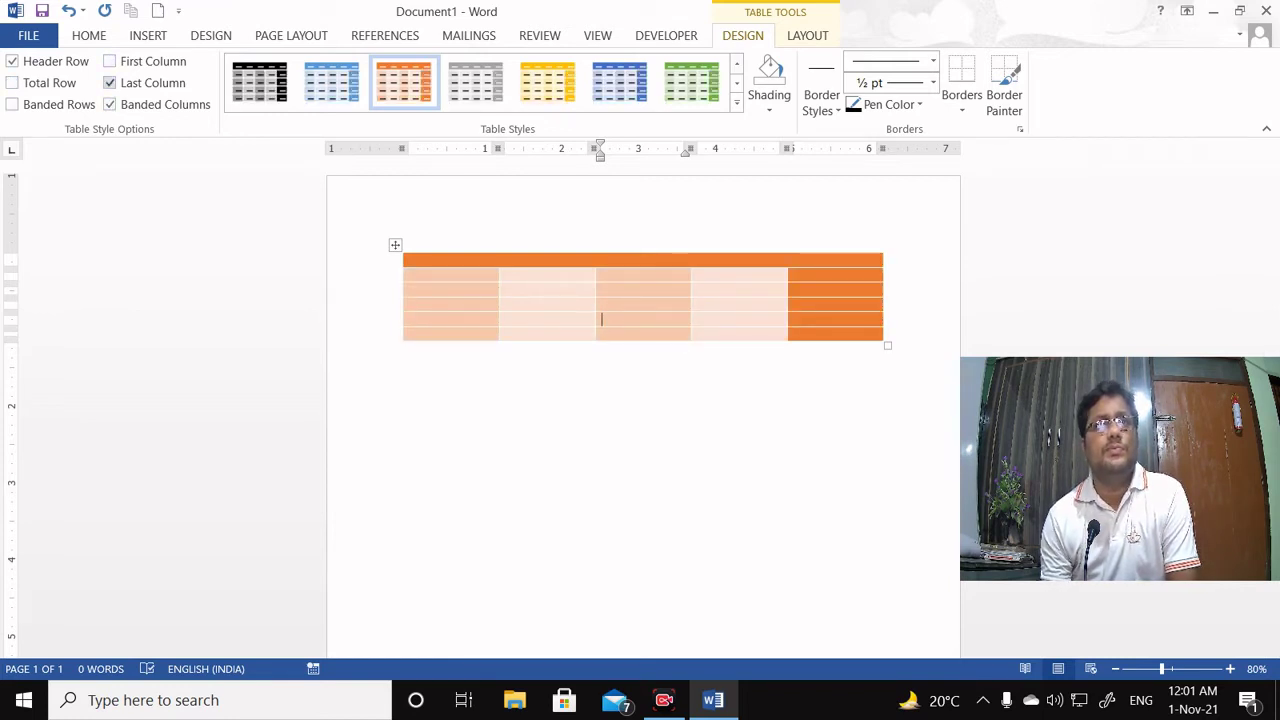
{"action": "left_click", "coordinate": [110, 83]}
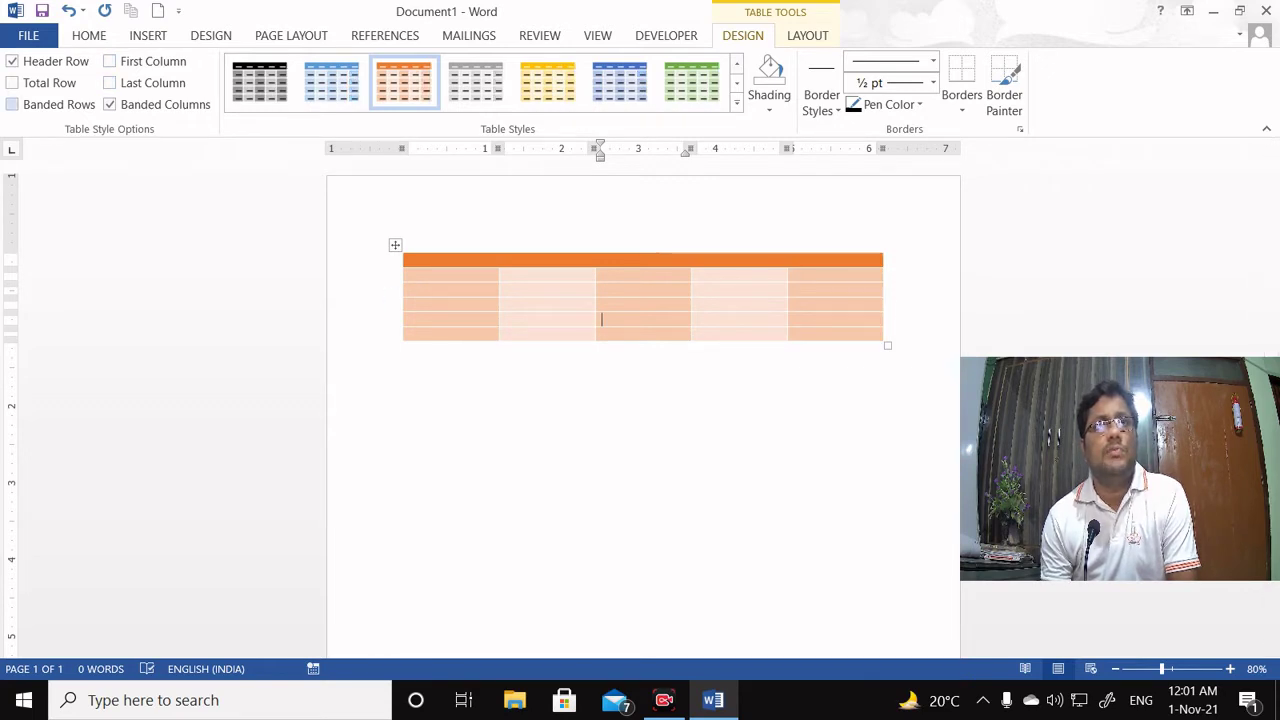
{"action": "left_click", "coordinate": [12, 104]}
{"action": "left_click", "coordinate": [110, 104]}
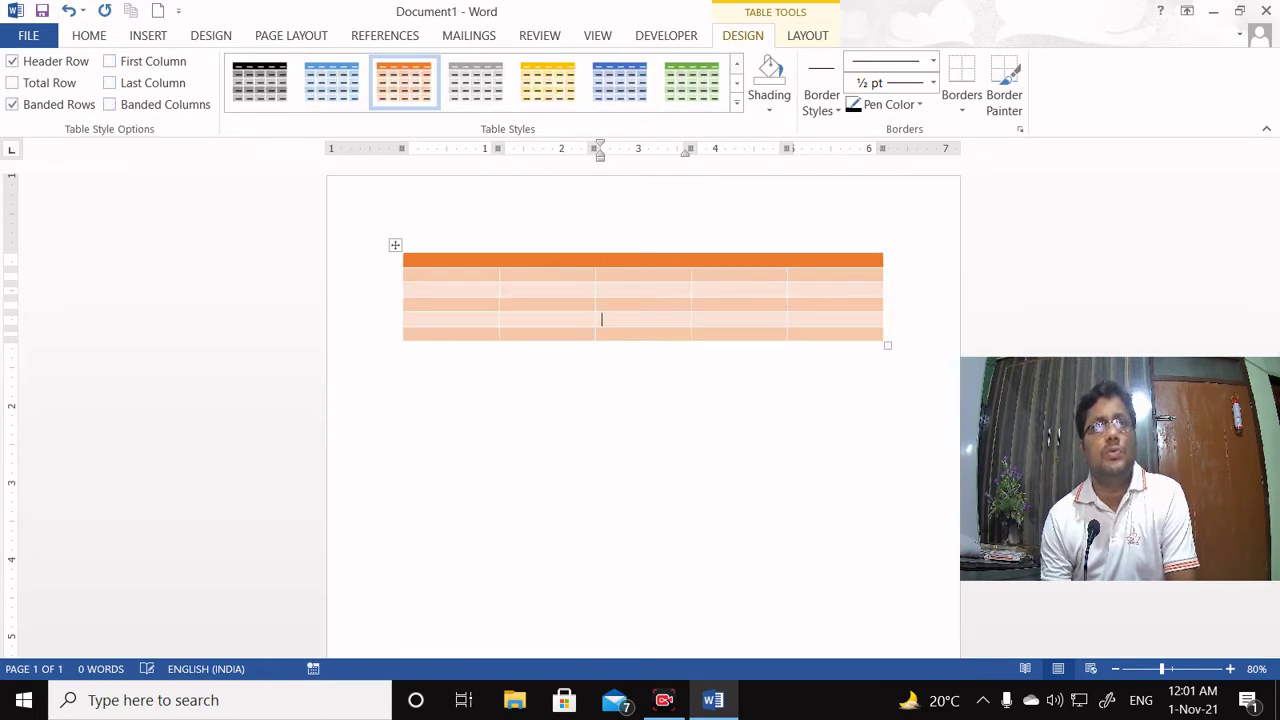
{"action": "left_click", "coordinate": [12, 104]}
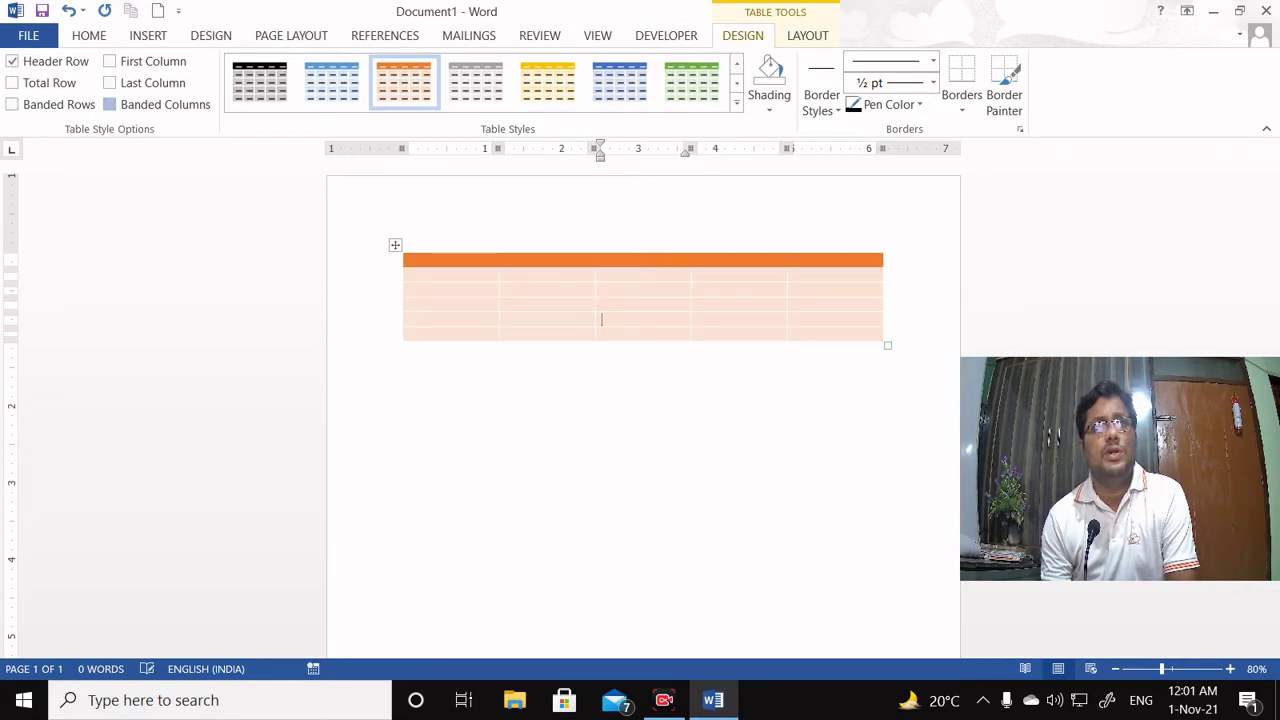
{"action": "left_click", "coordinate": [110, 104]}
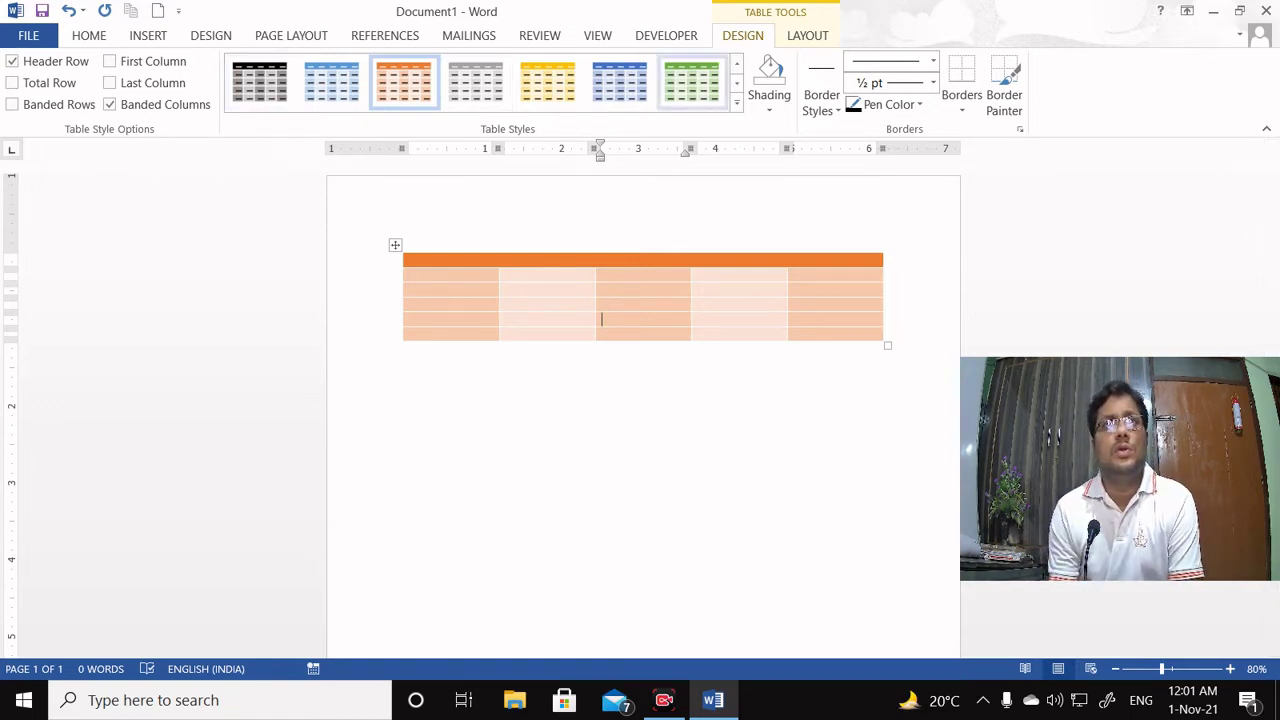
Shade the fifth-row cell in column three yellow and its left neighbour red
{"action": "left_click", "coordinate": [769, 100]}
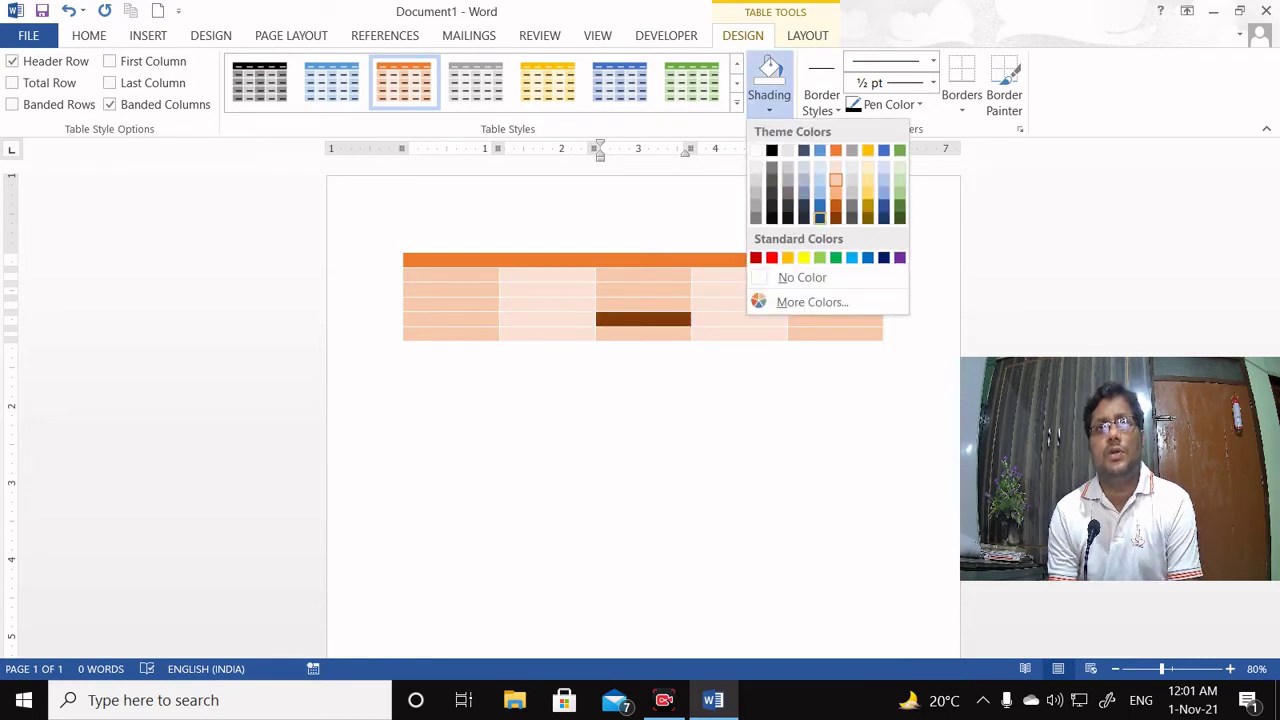
{"action": "left_click", "coordinate": [803, 257]}
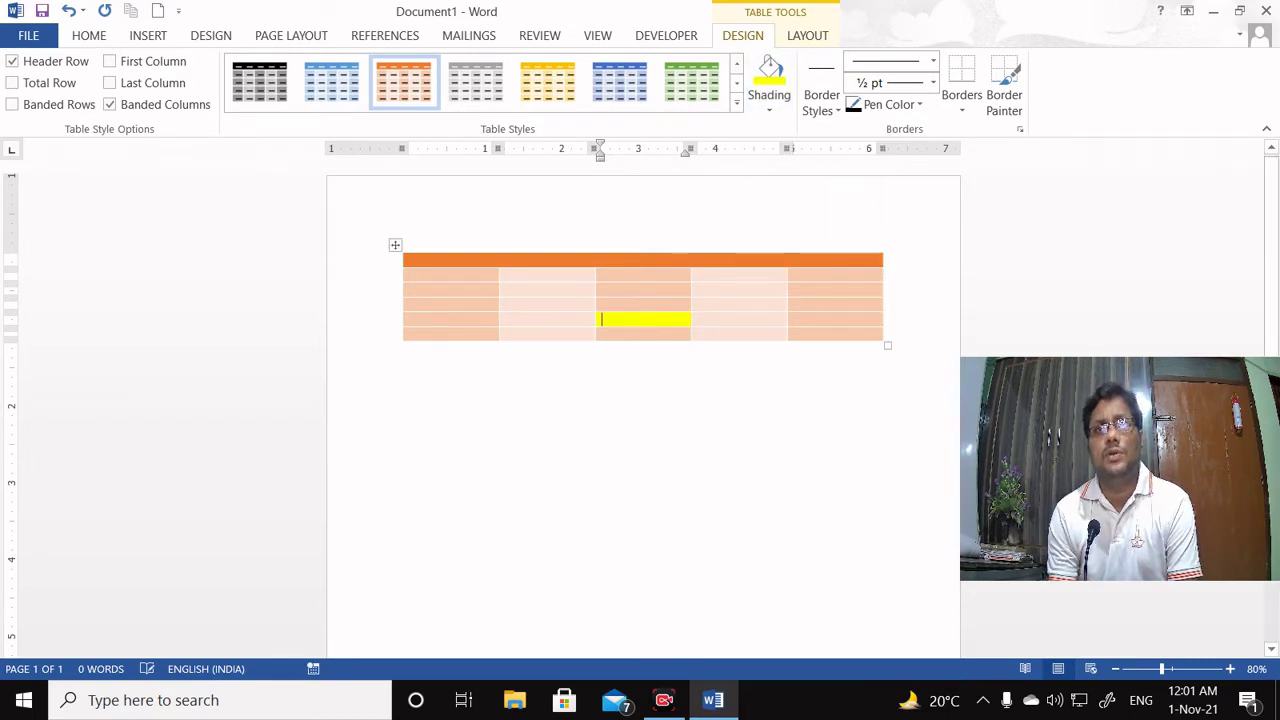
{"action": "left_click", "coordinate": [506, 319]}
{"action": "left_click", "coordinate": [769, 100]}
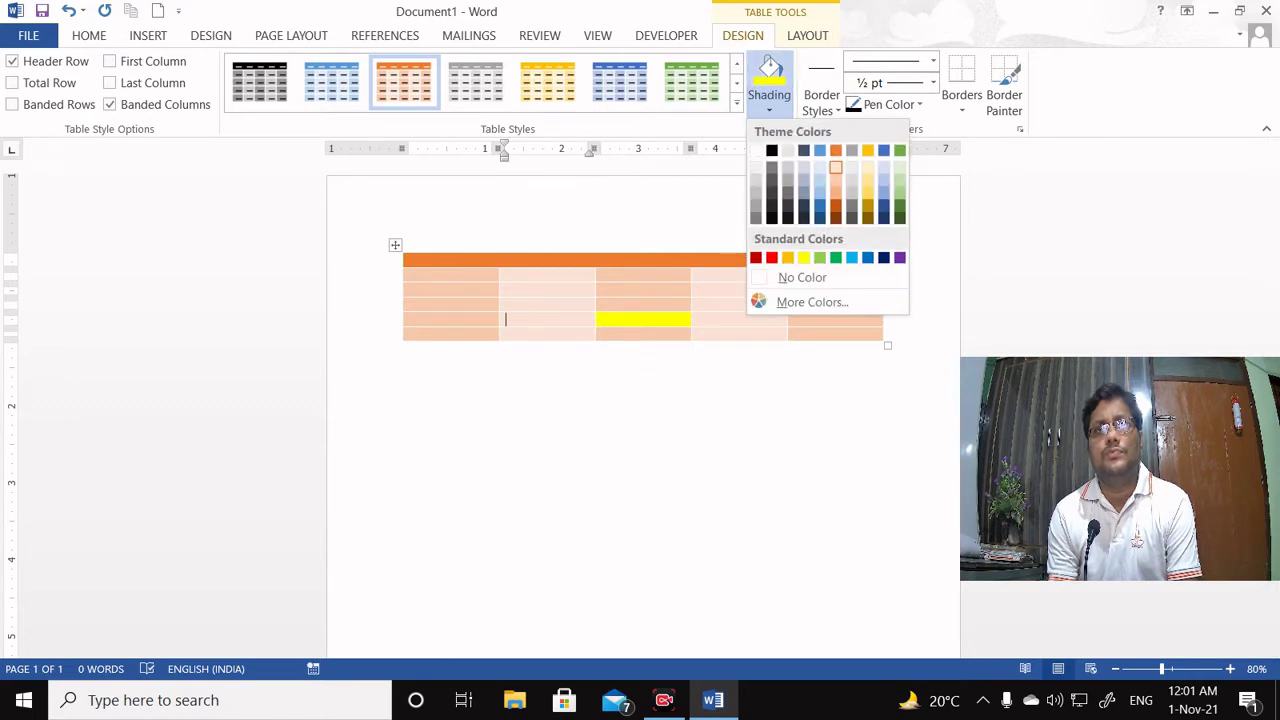
{"action": "left_click", "coordinate": [771, 257]}
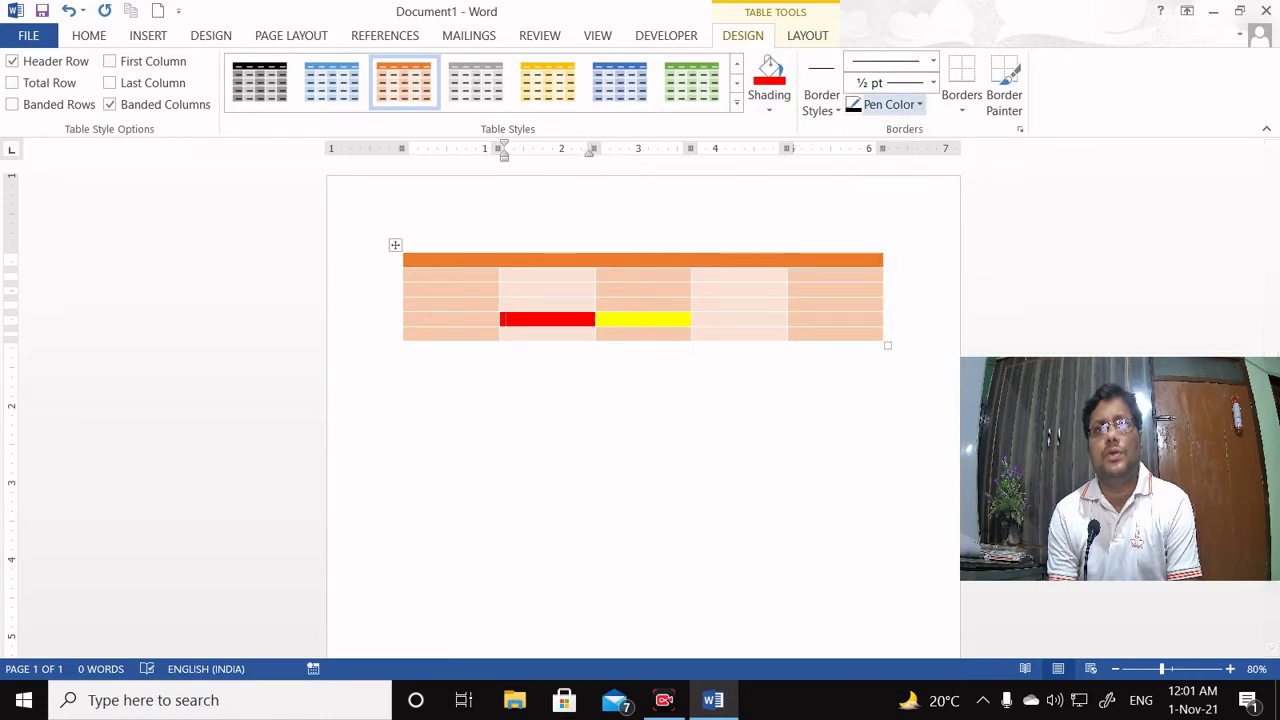
Set the border pen colour to red and paint red borders along two inner row lines
{"action": "left_click", "coordinate": [888, 104]}
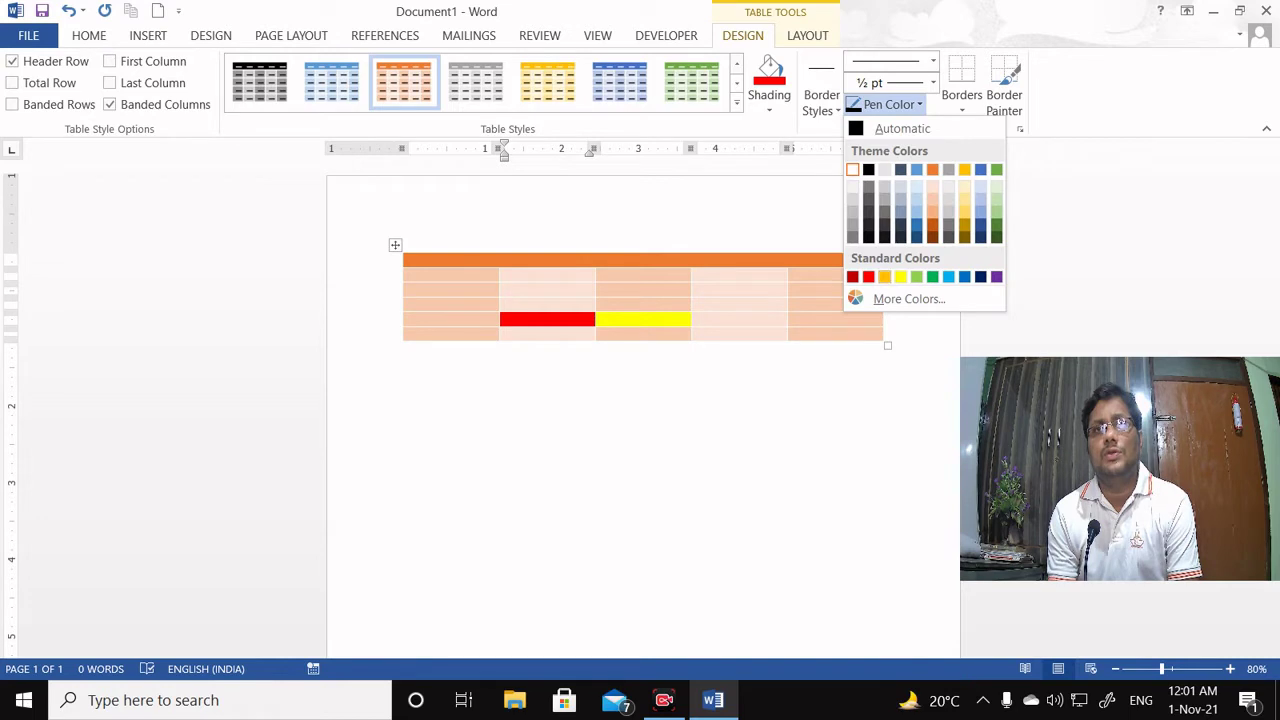
{"action": "left_click", "coordinate": [868, 276]}
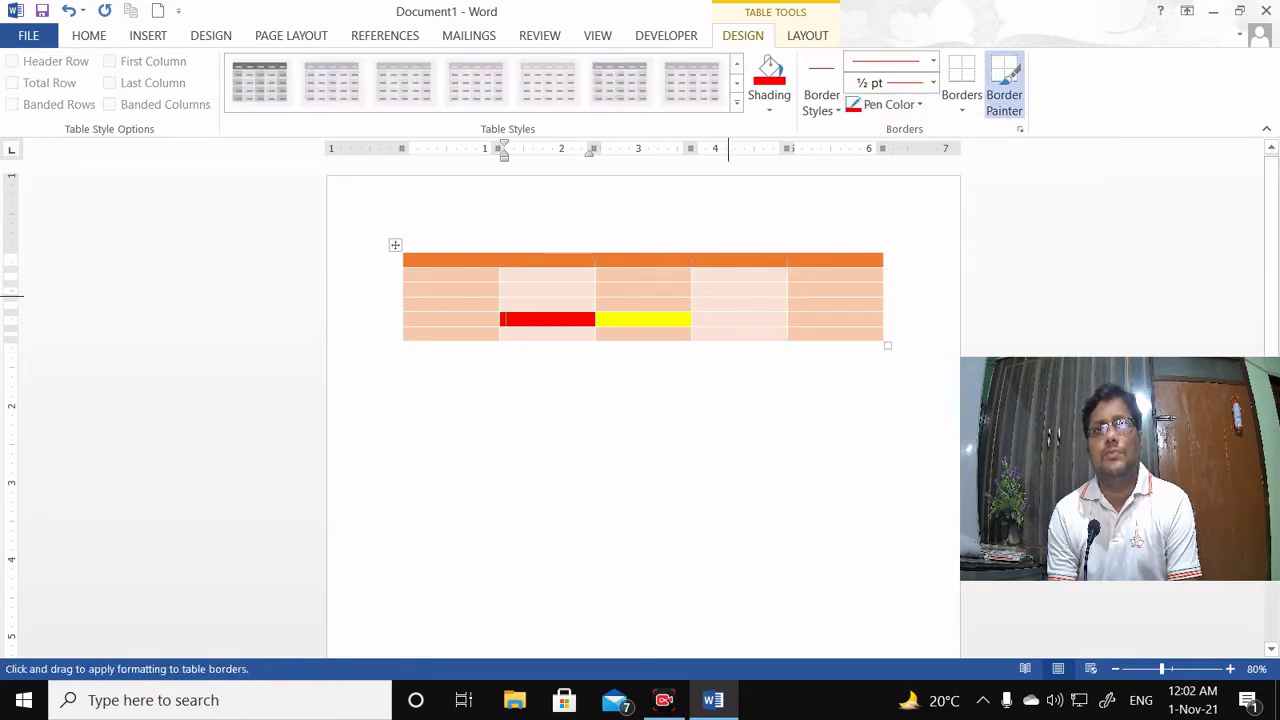
{"action": "left_click_drag", "start_coordinate": [610, 284], "coordinate": [834, 285]}
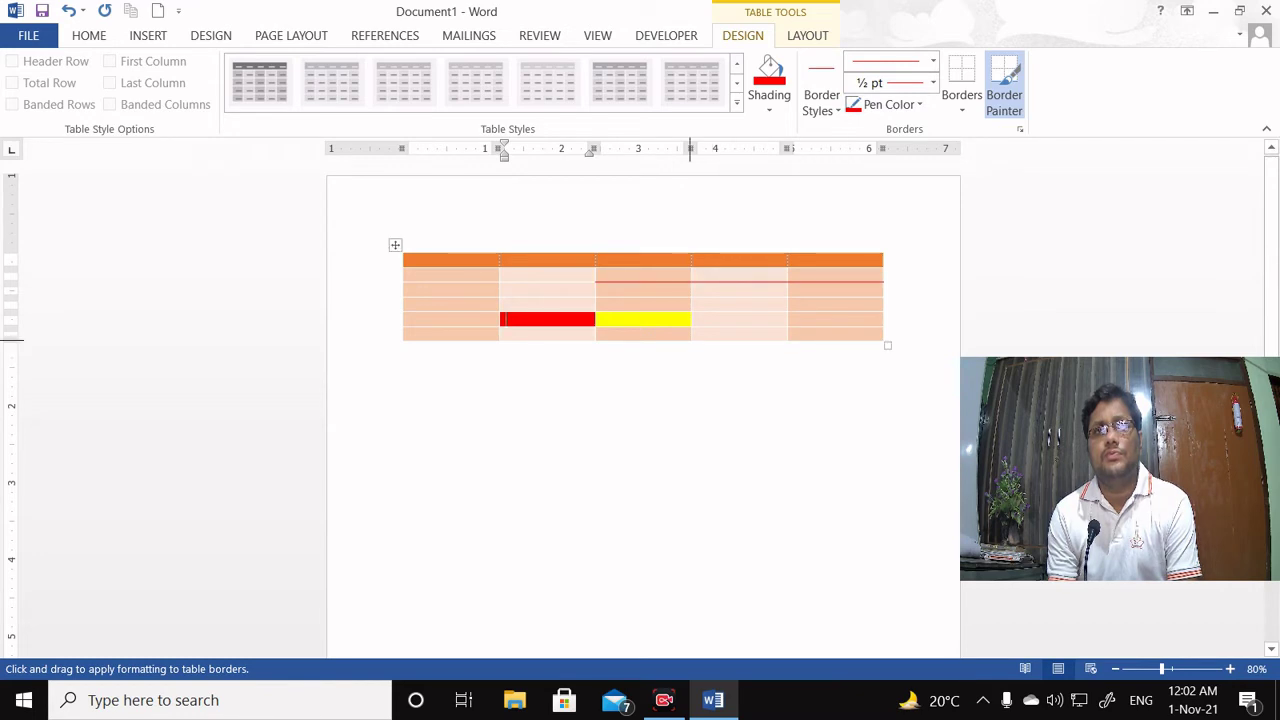
{"action": "left_click_drag", "start_coordinate": [591, 299], "coordinate": [850, 299]}
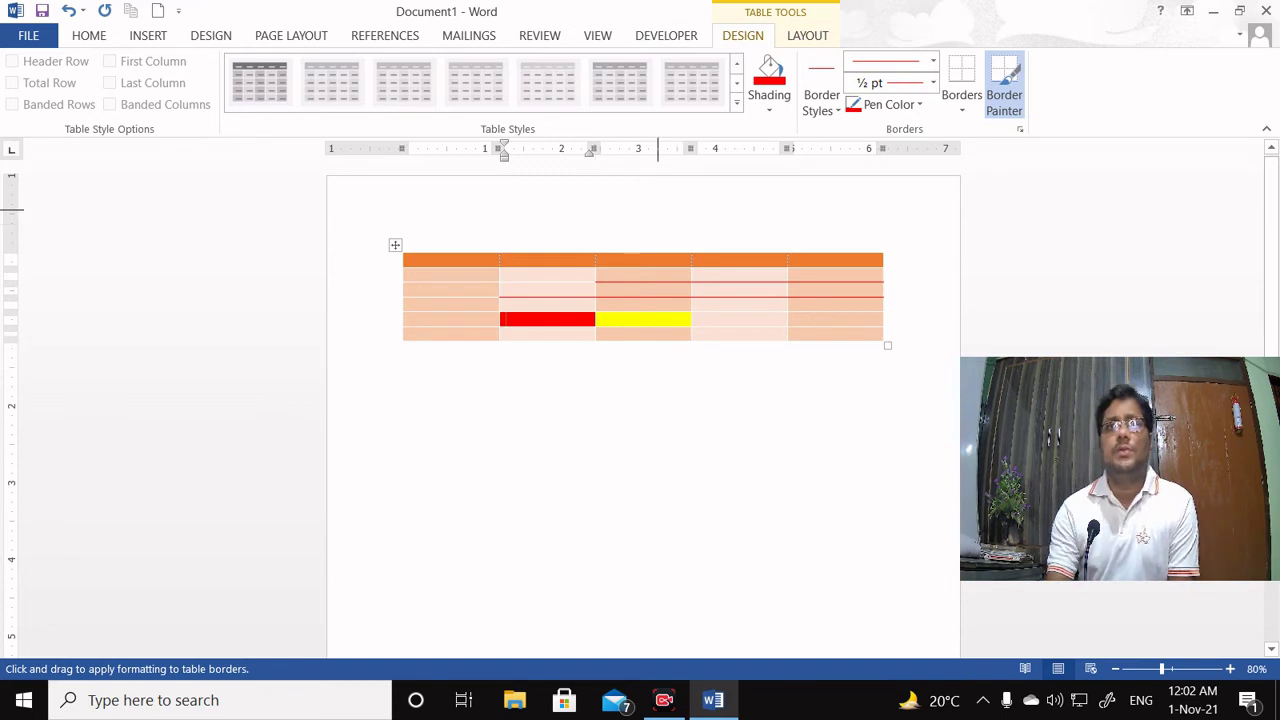
Glance at the Insert table grid, then show the Borders dropdown options
{"action": "left_click", "coordinate": [148, 35]}
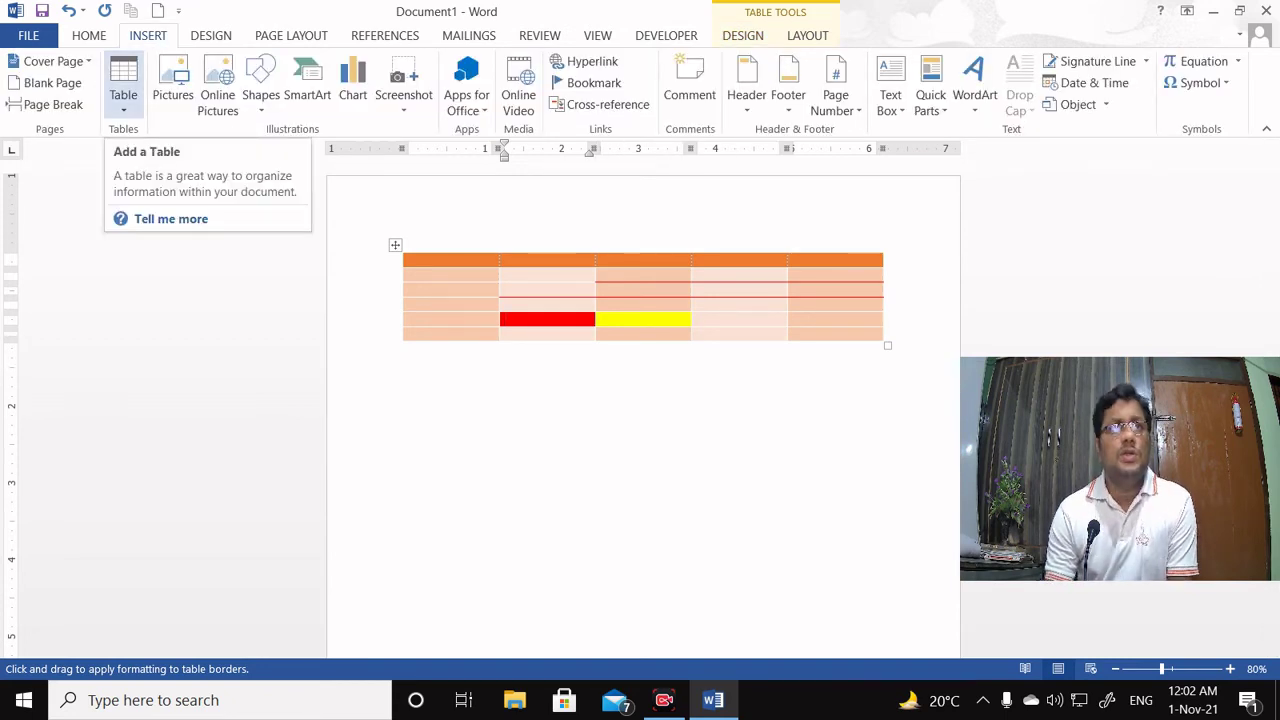
{"action": "left_click", "coordinate": [123, 90]}
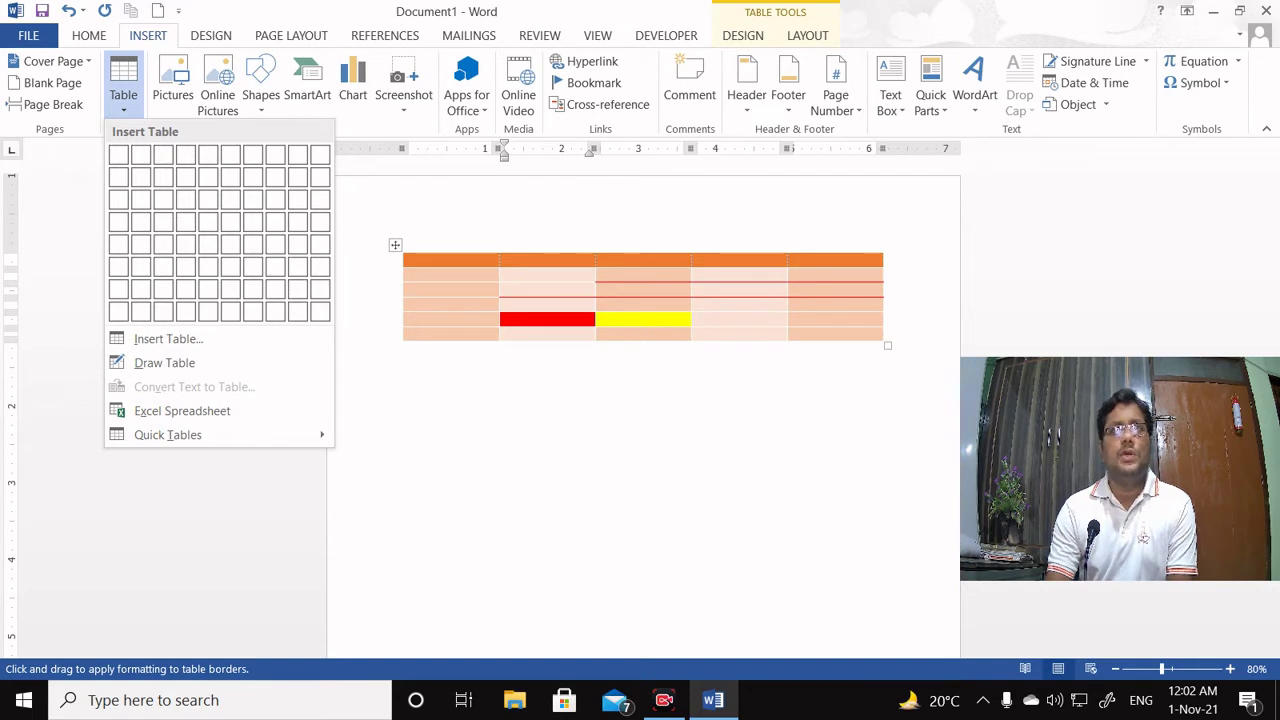
{"action": "left_click", "coordinate": [505, 319]}
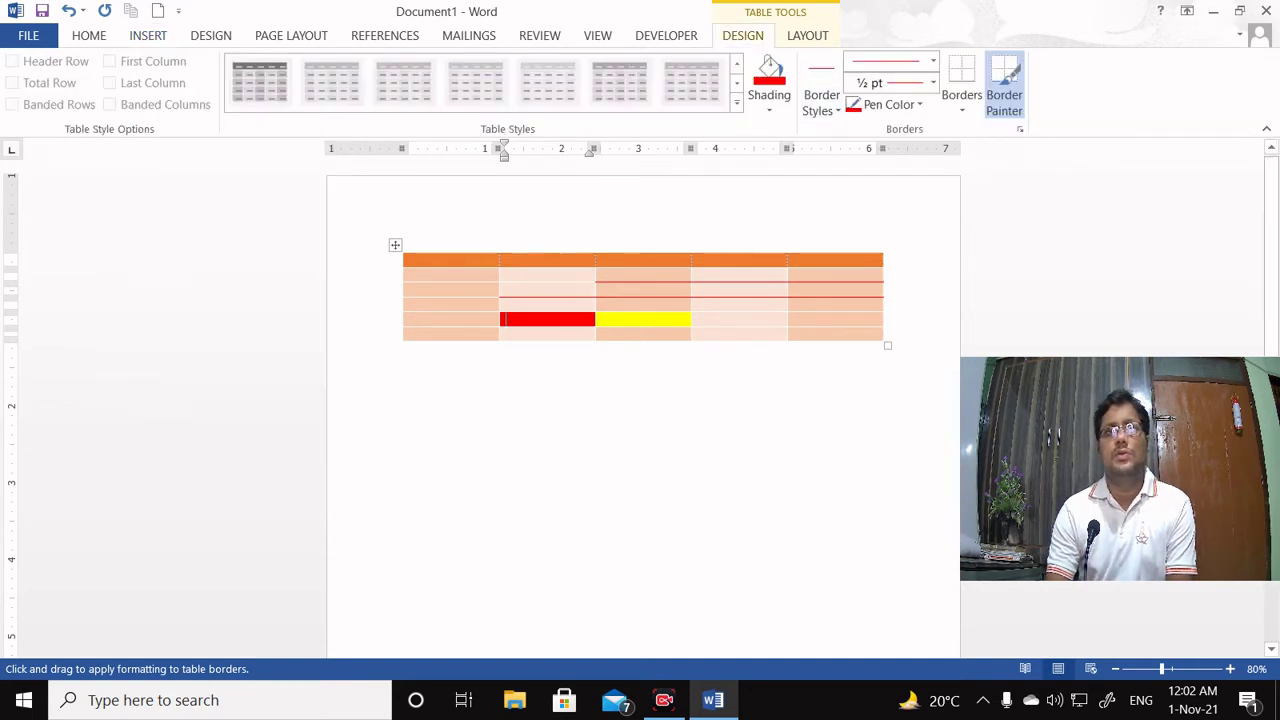
{"action": "left_click", "coordinate": [961, 105]}
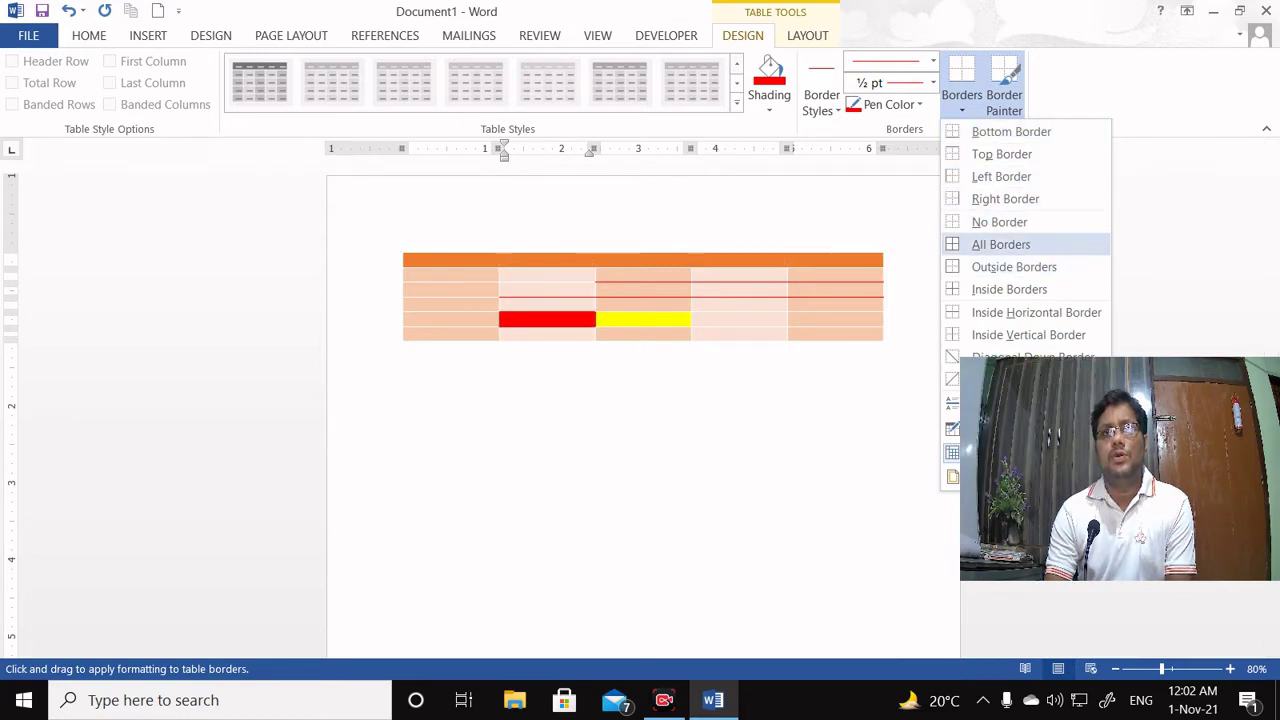
Select the whole table and apply All Borders to every cell
{"action": "left_click", "coordinate": [1000, 244]}
{"action": "left_click", "coordinate": [395, 245]}
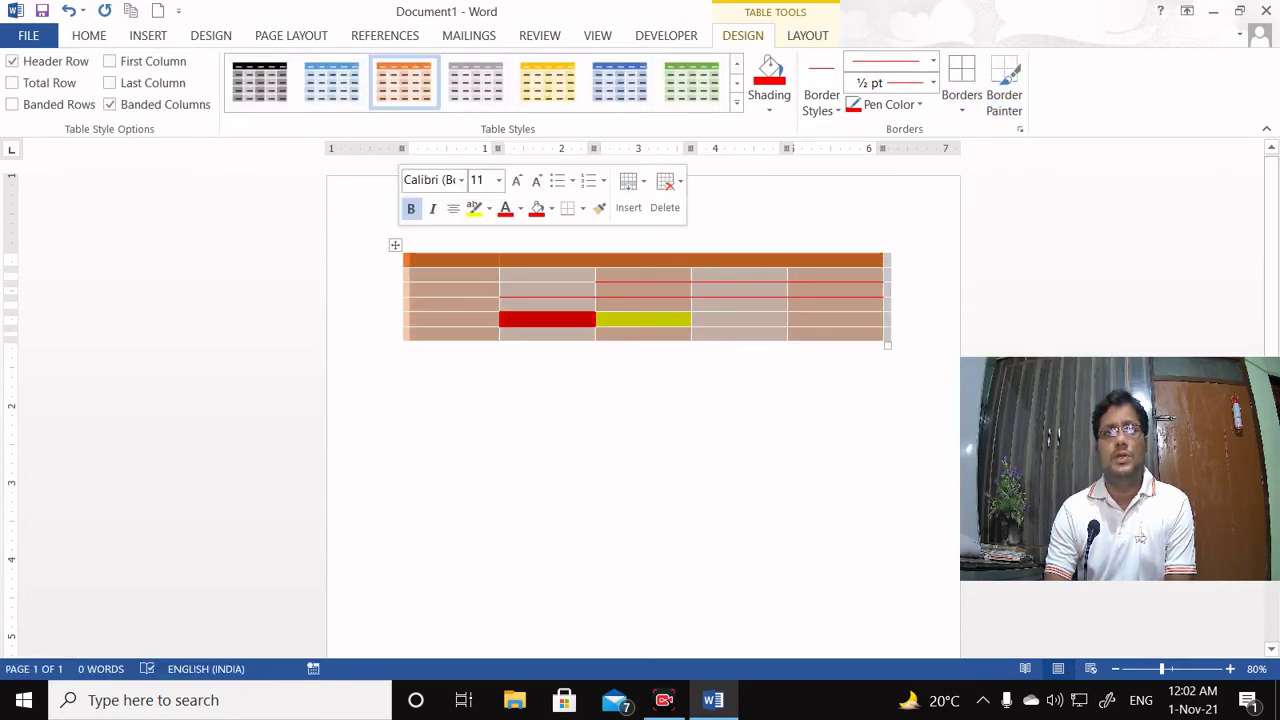
{"action": "left_click", "coordinate": [961, 105]}
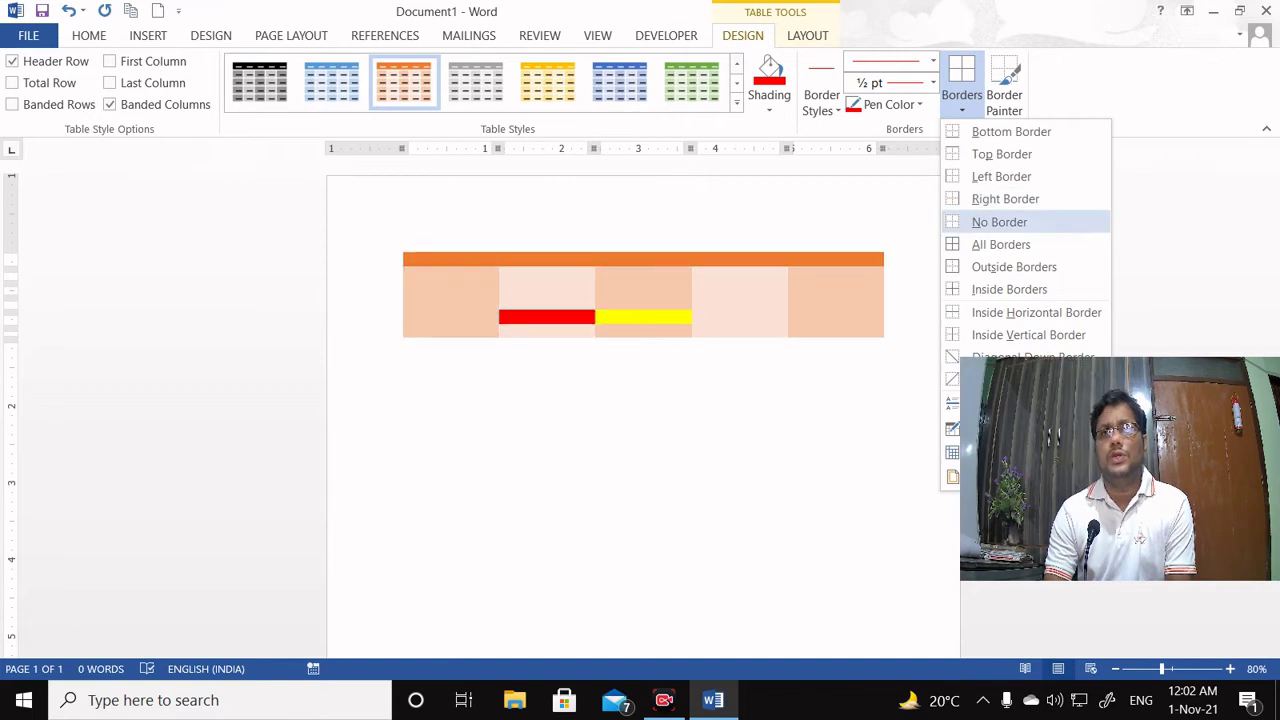
{"action": "left_click", "coordinate": [1000, 244]}
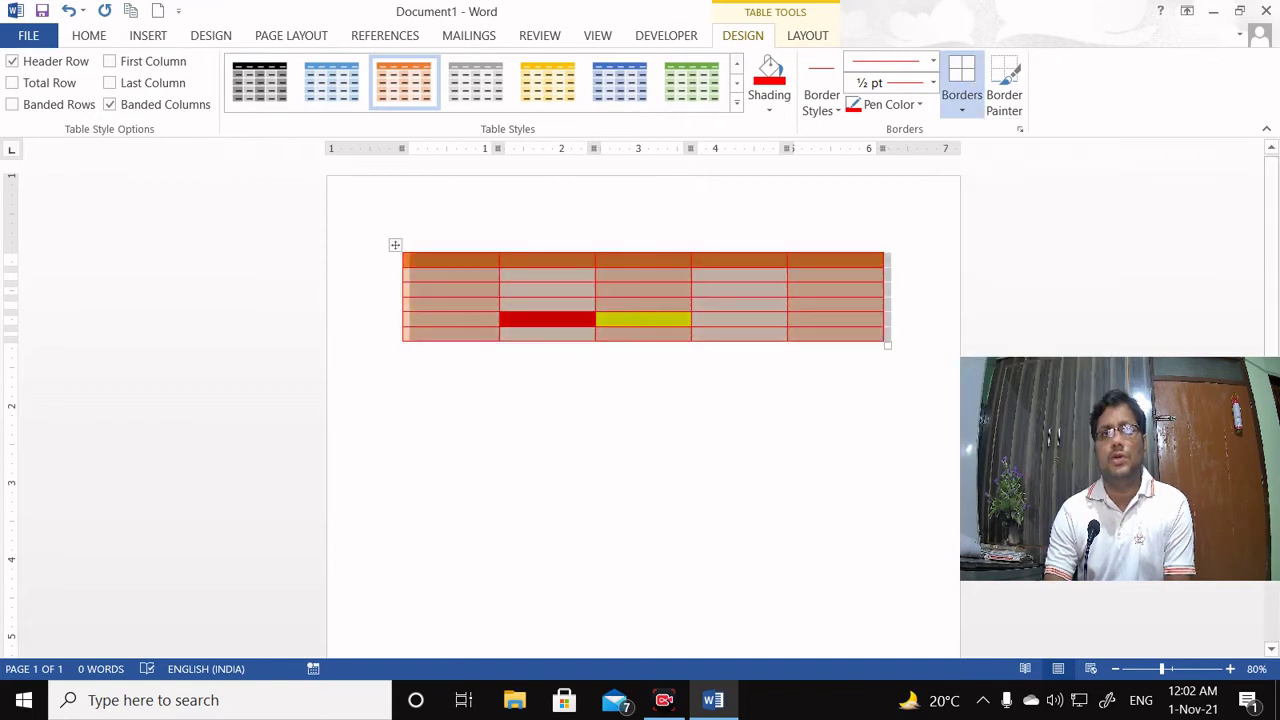
{"action": "left_click", "coordinate": [961, 105]}
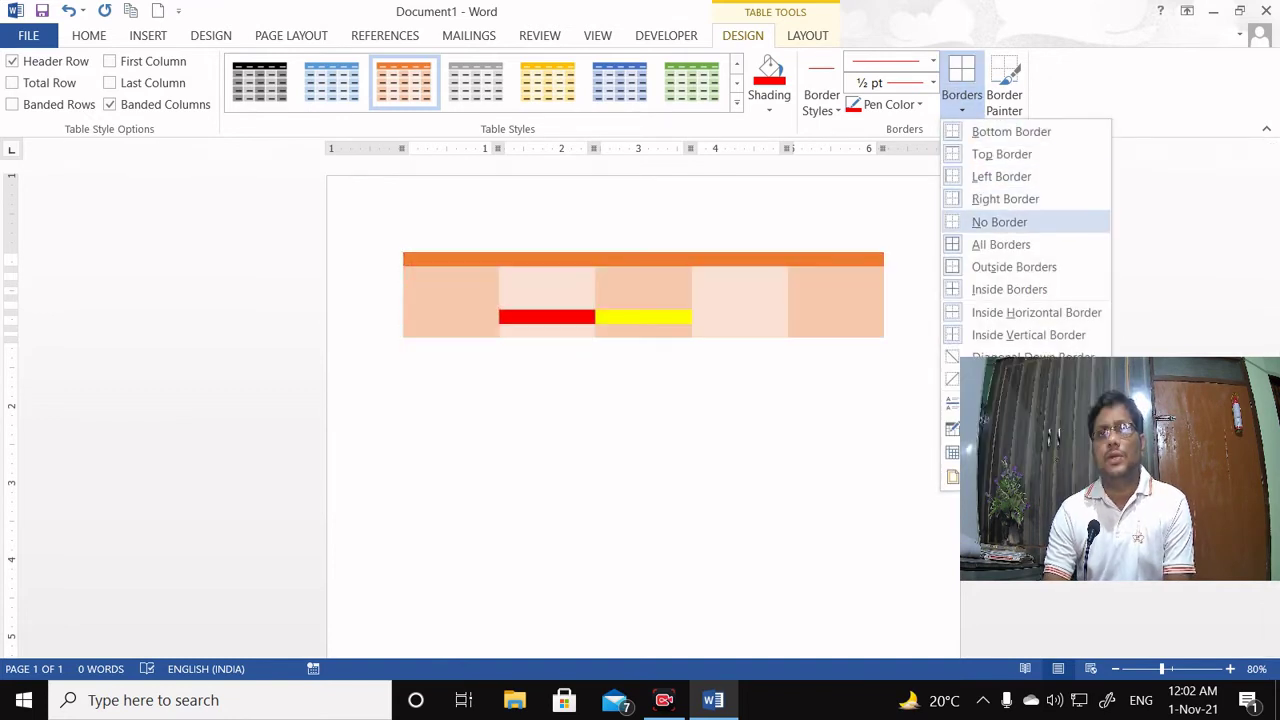
{"action": "left_click", "coordinate": [1000, 176]}
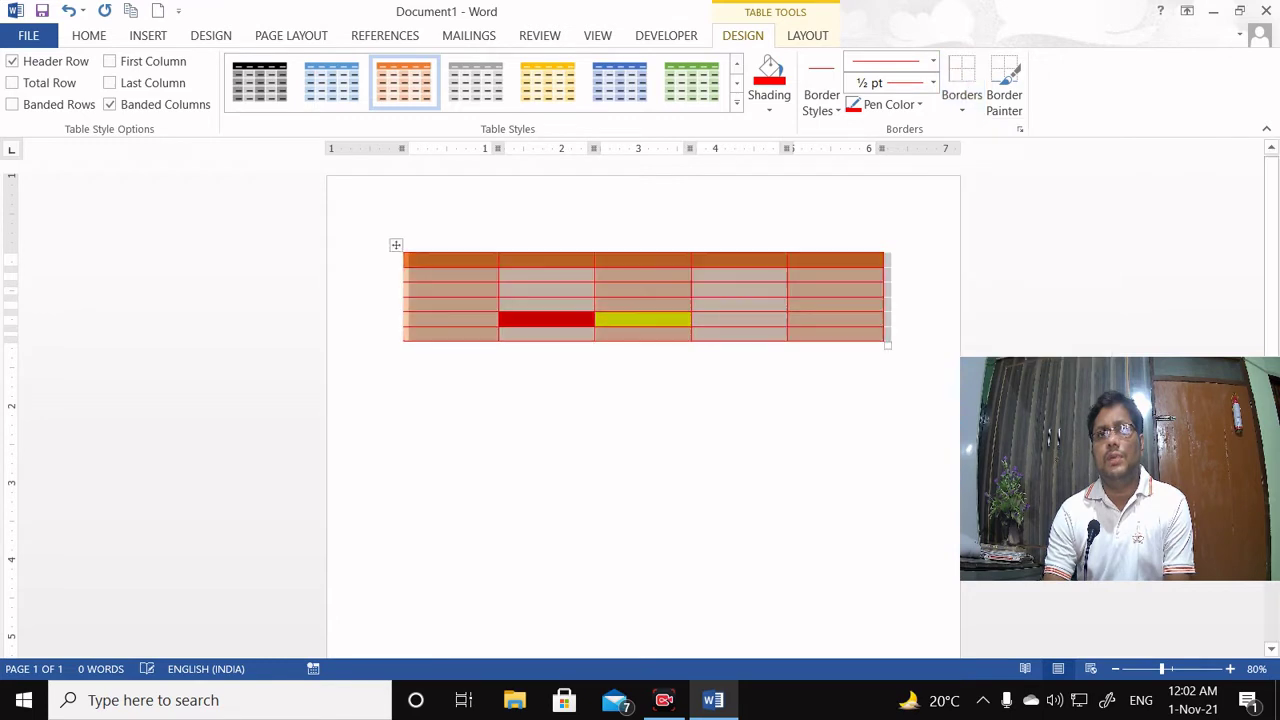
Reapply All Borders, then choose No Border to strip every border line
{"action": "left_click", "coordinate": [961, 105]}
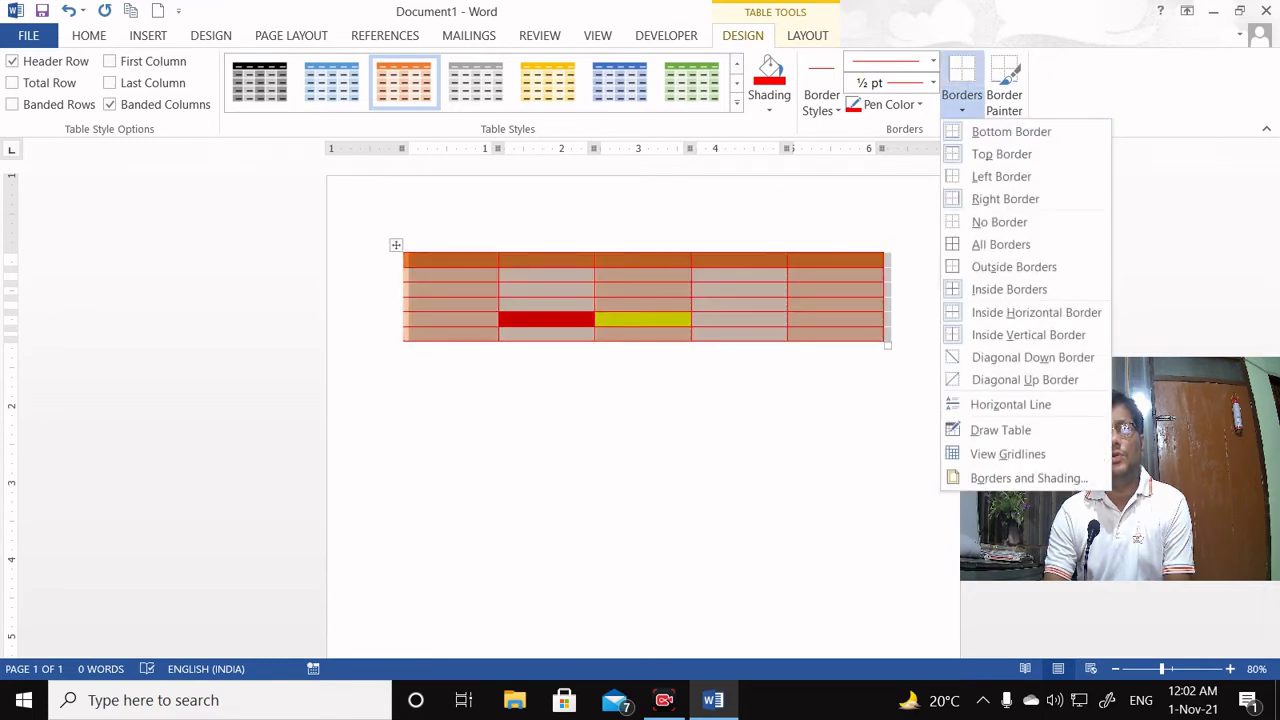
{"action": "left_click", "coordinate": [1000, 244]}
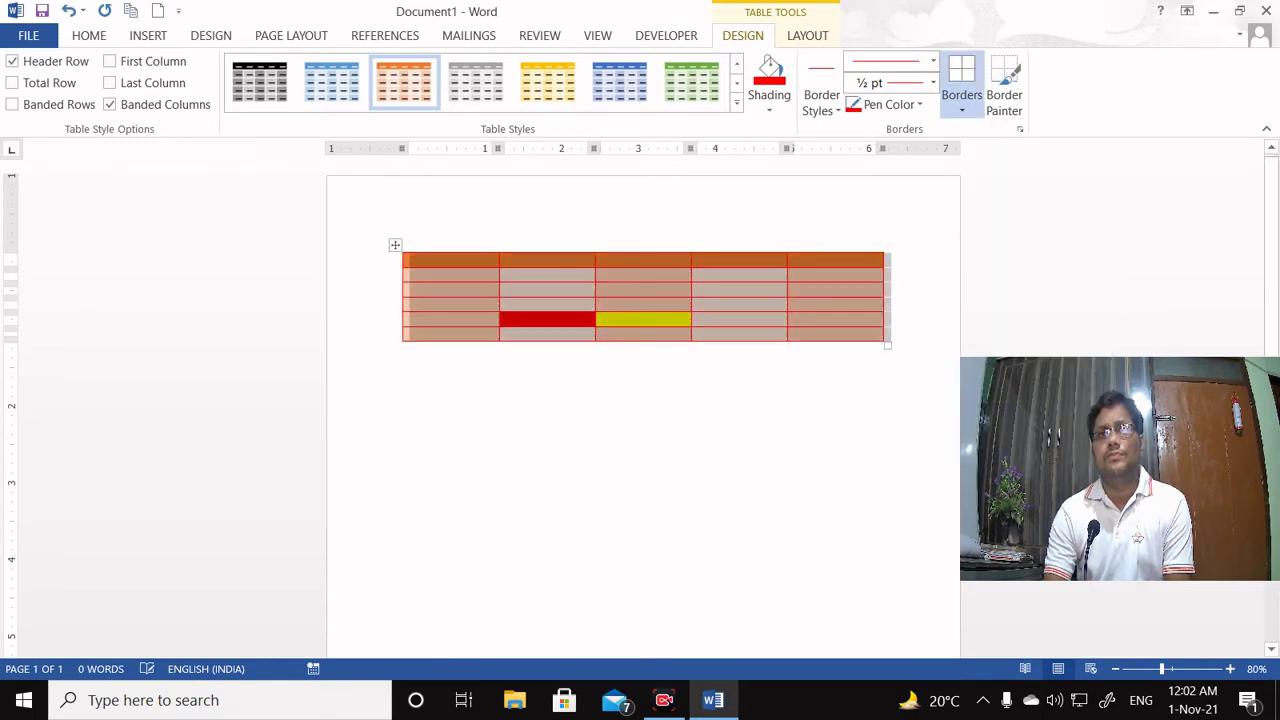
{"action": "left_click", "coordinate": [961, 105]}
{"action": "left_click", "coordinate": [999, 221]}
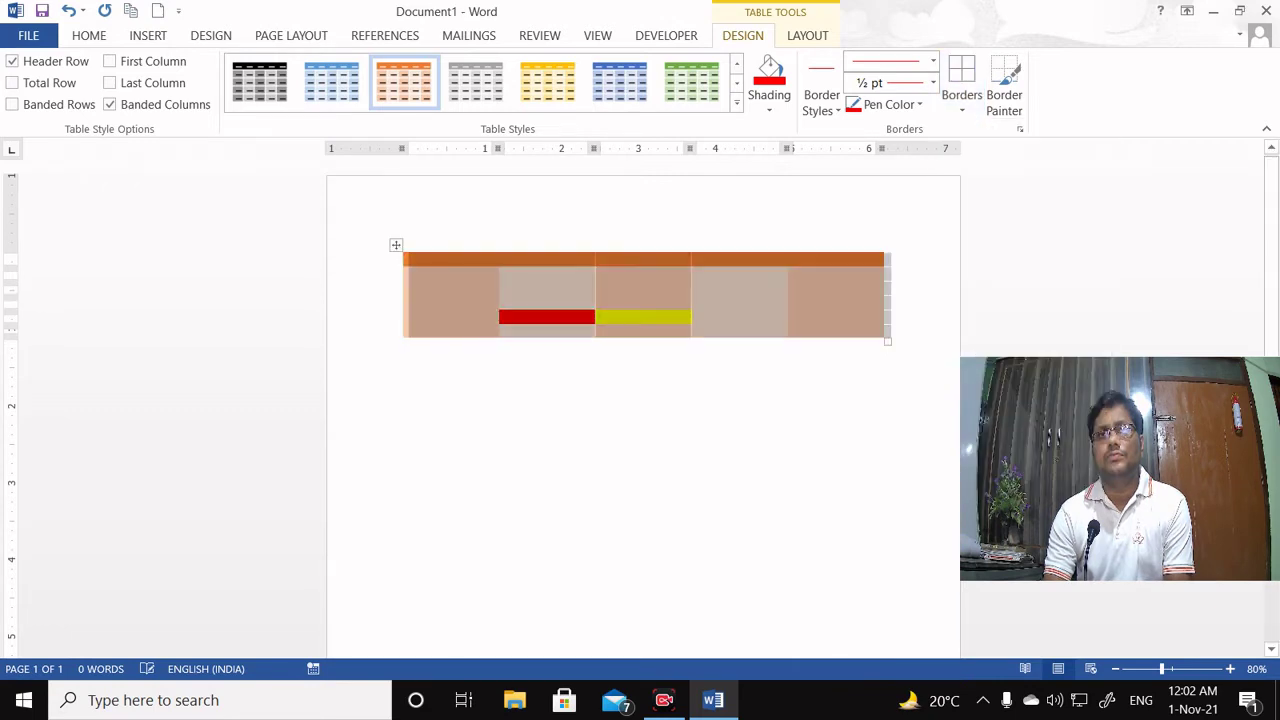
{"action": "left_click", "coordinate": [961, 105]}
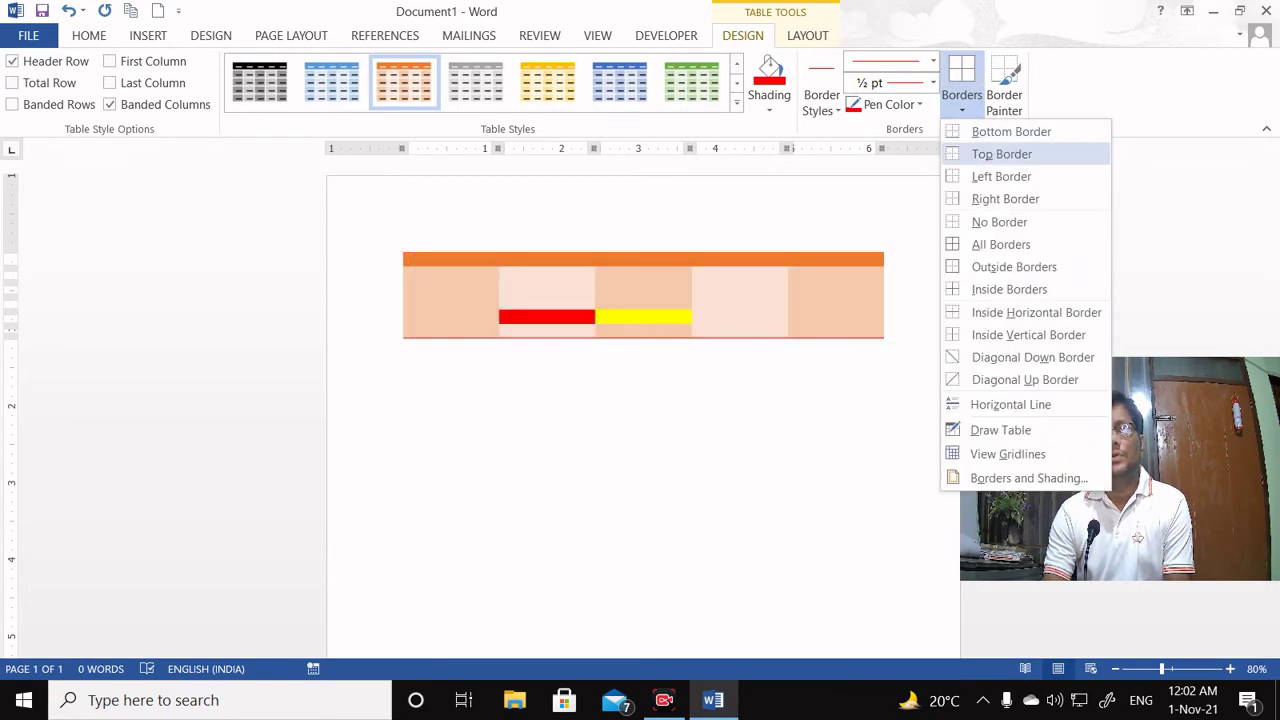
{"action": "left_click", "coordinate": [1001, 154]}
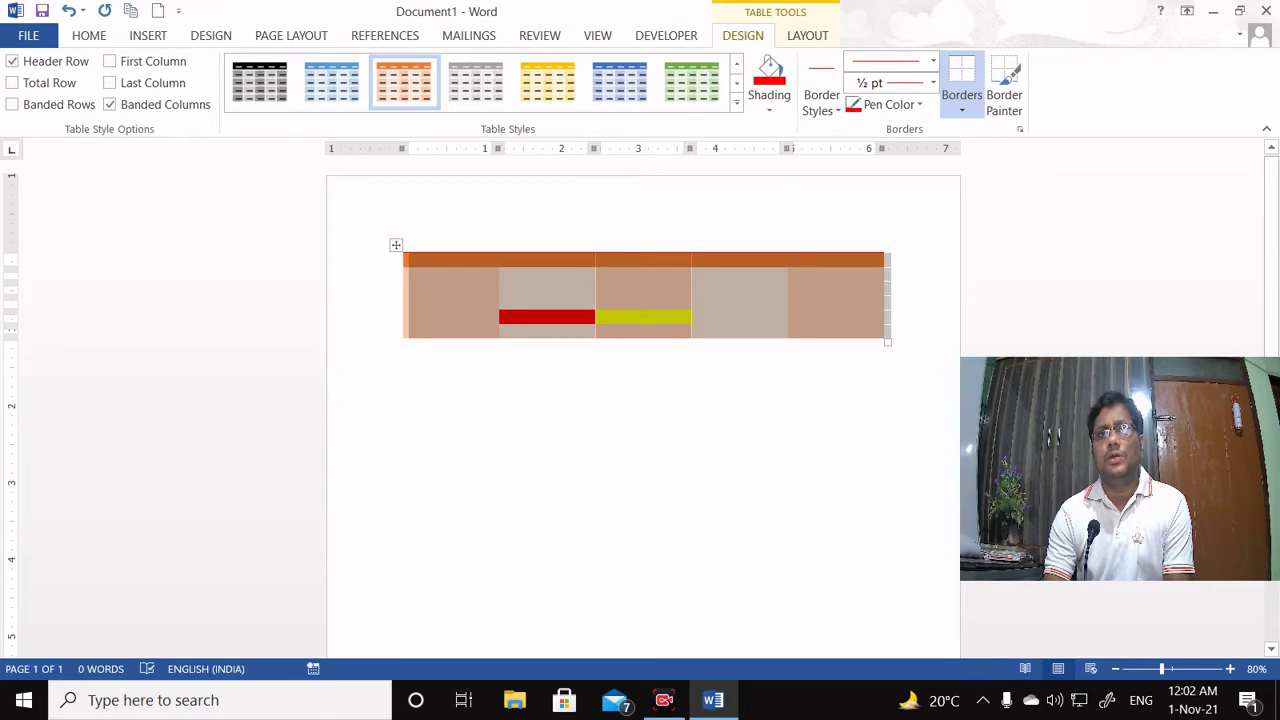
Enlarge the table and paint a 6 pt red border along its top
{"action": "left_click_drag", "start_coordinate": [887, 342], "coordinate": [909, 556]}
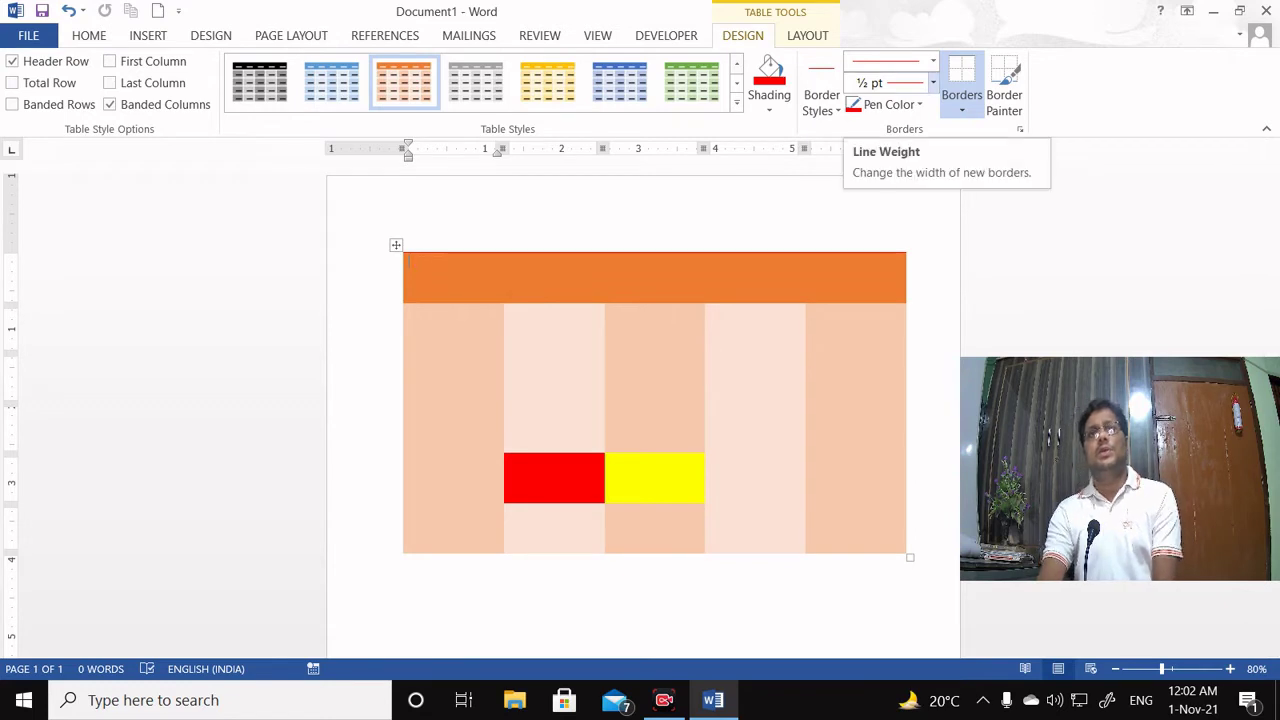
{"action": "left_click", "coordinate": [933, 83]}
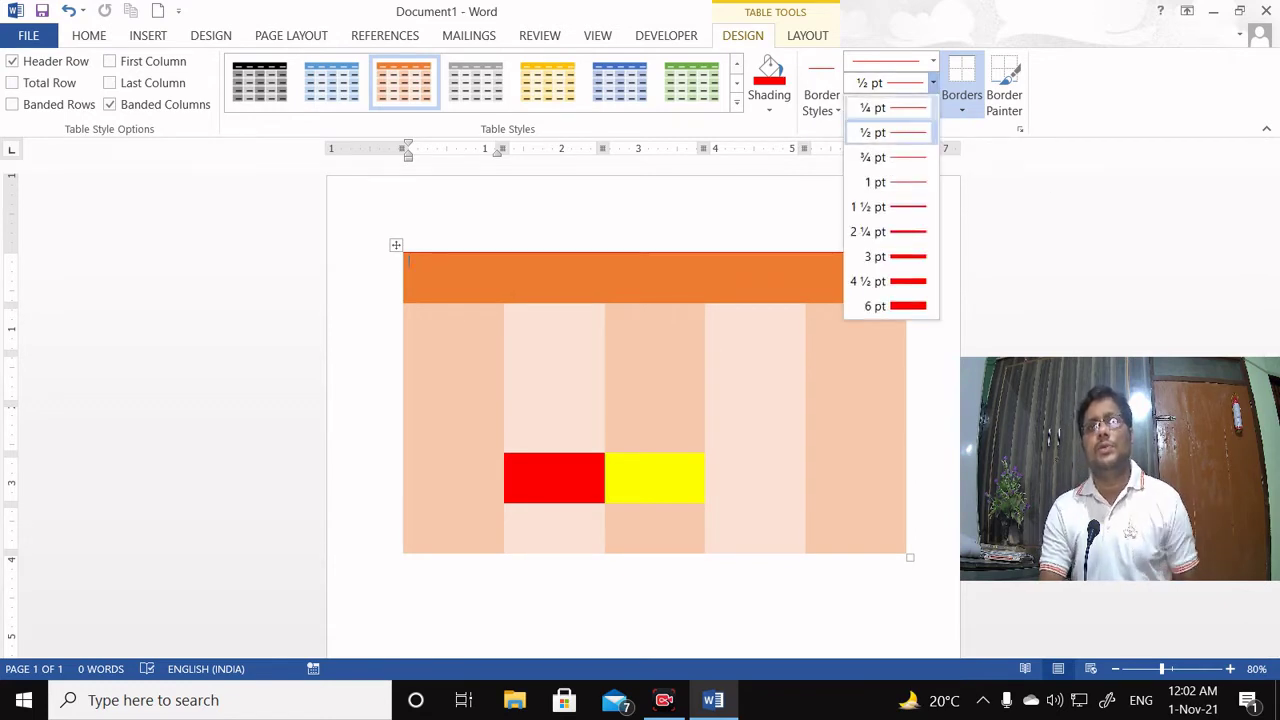
{"action": "left_click", "coordinate": [888, 306]}
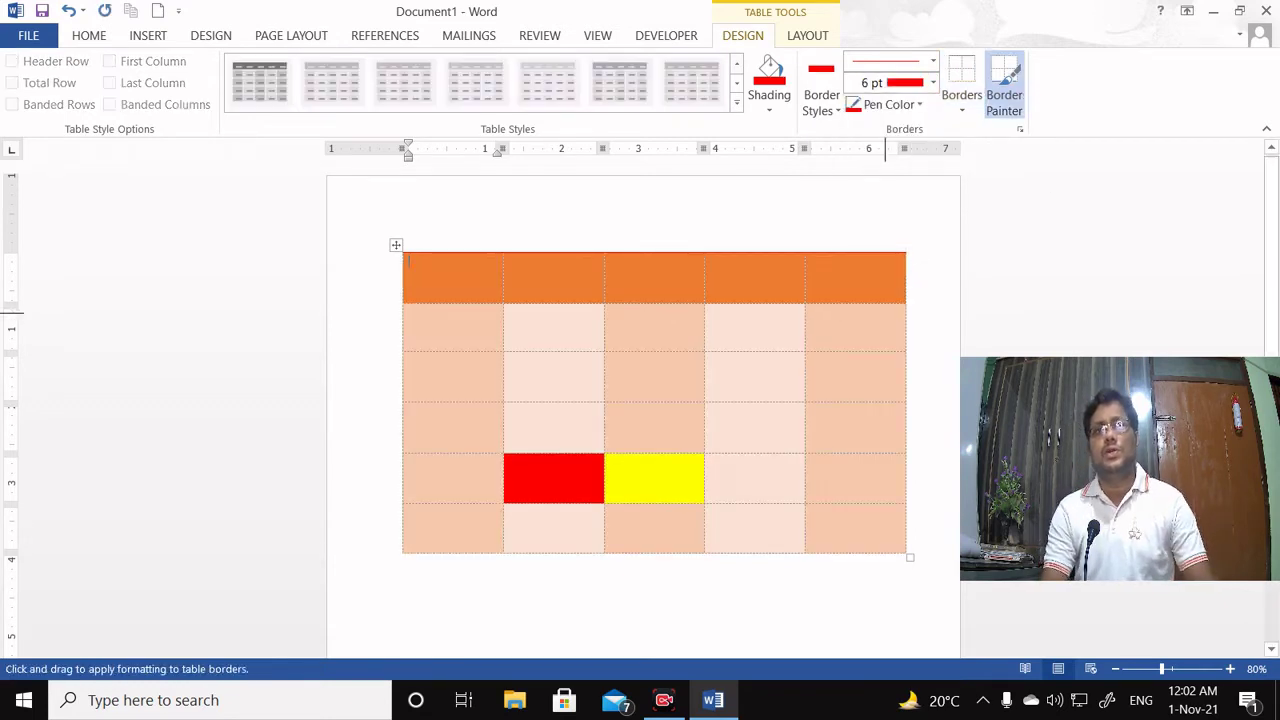
{"action": "left_click_drag", "start_coordinate": [421, 253], "coordinate": [944, 262]}
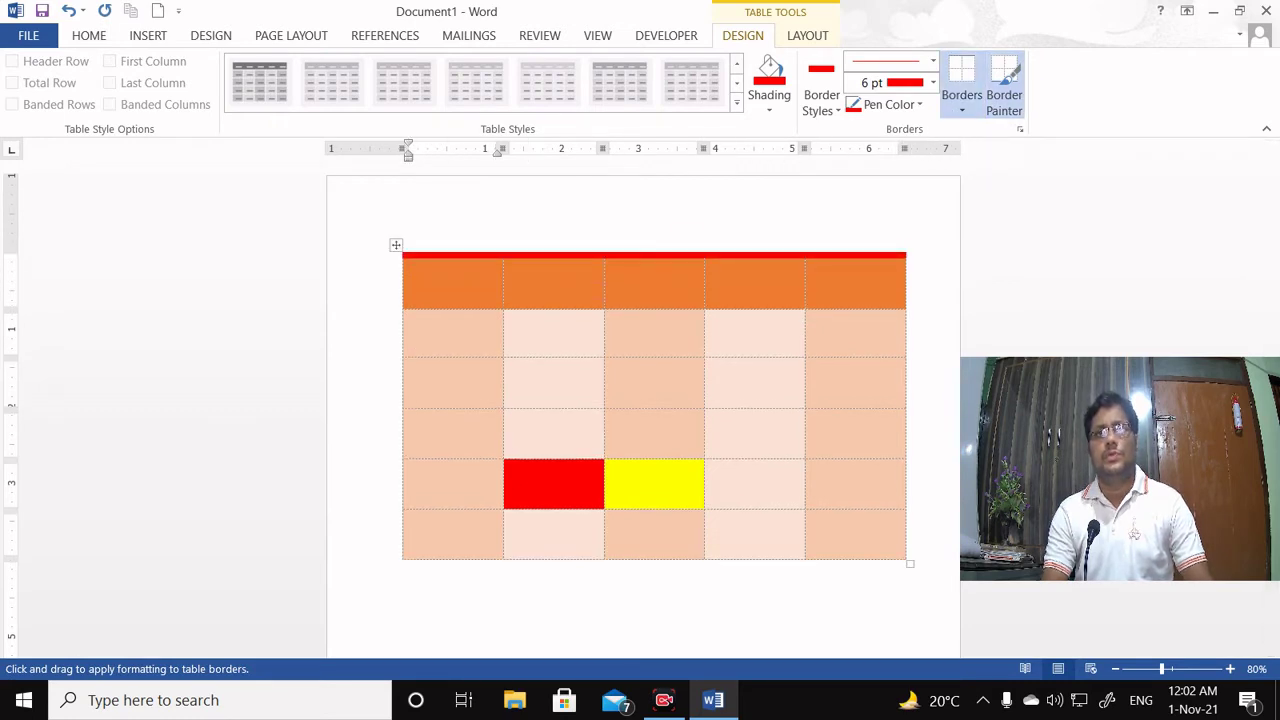
Paint a double red line under the second row
{"action": "left_click", "coordinate": [933, 61]}
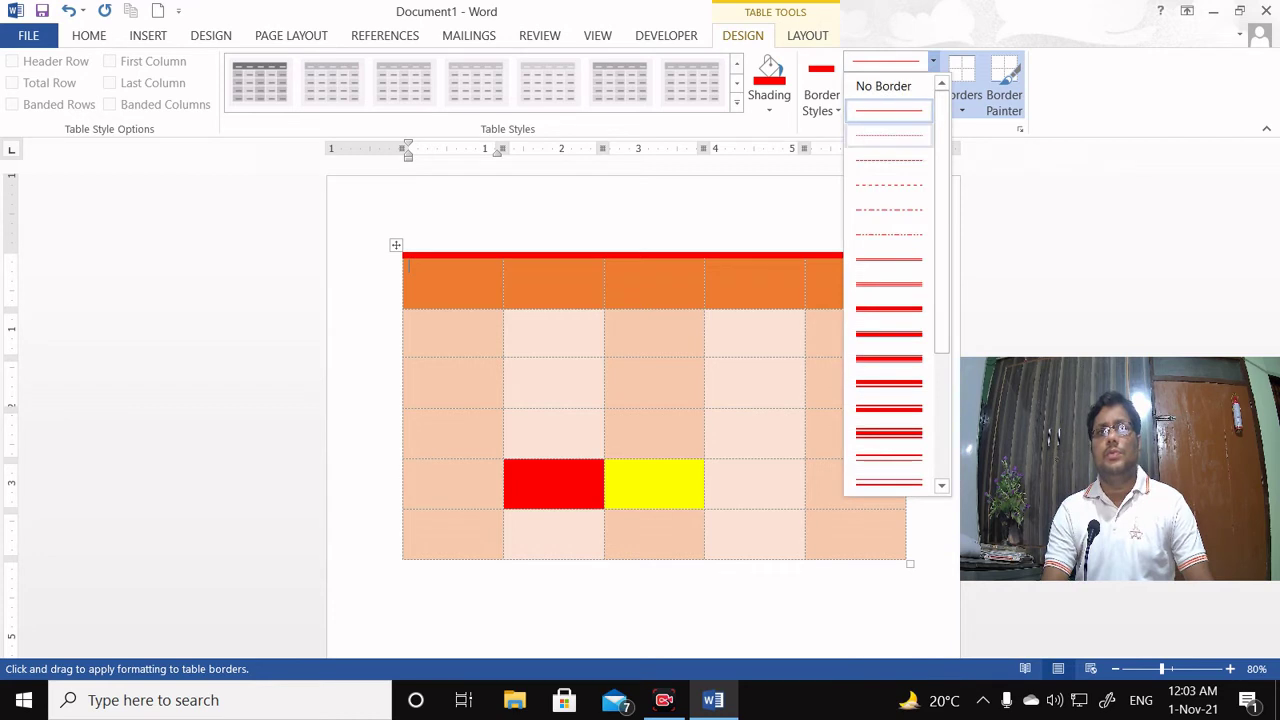
{"action": "left_click", "coordinate": [889, 284]}
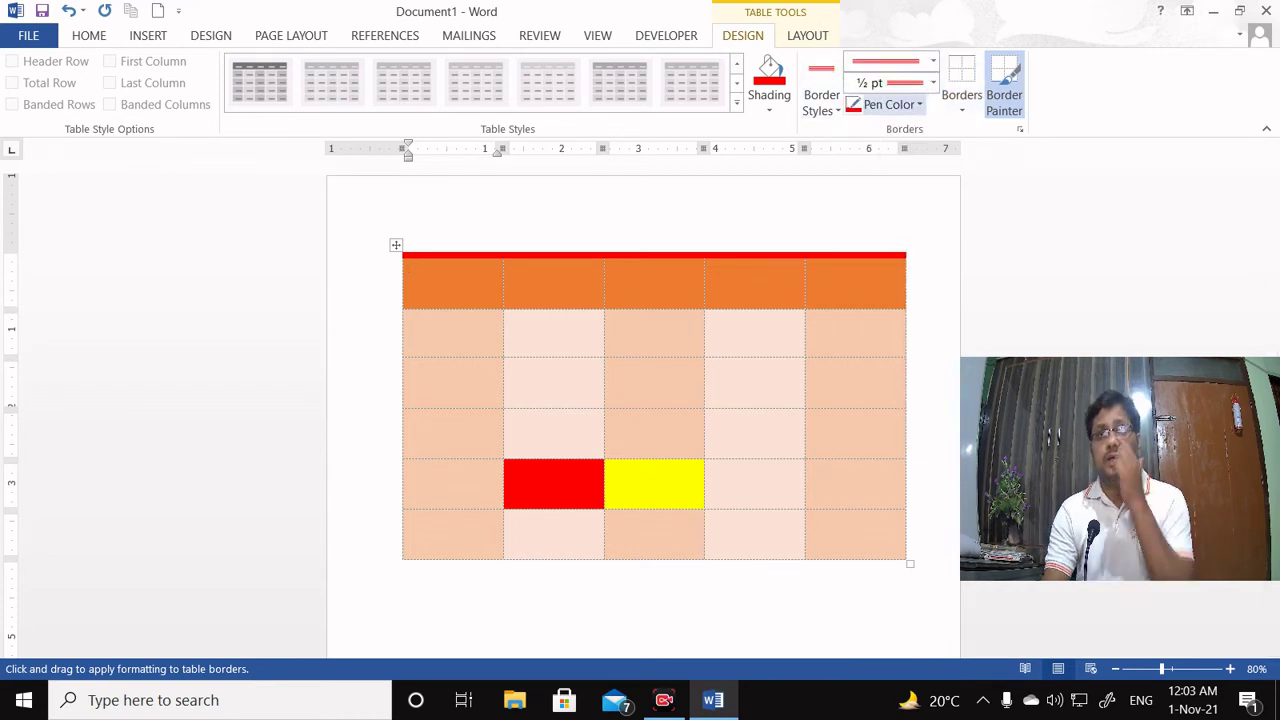
{"action": "left_click_drag", "start_coordinate": [404, 351], "coordinate": [903, 352]}
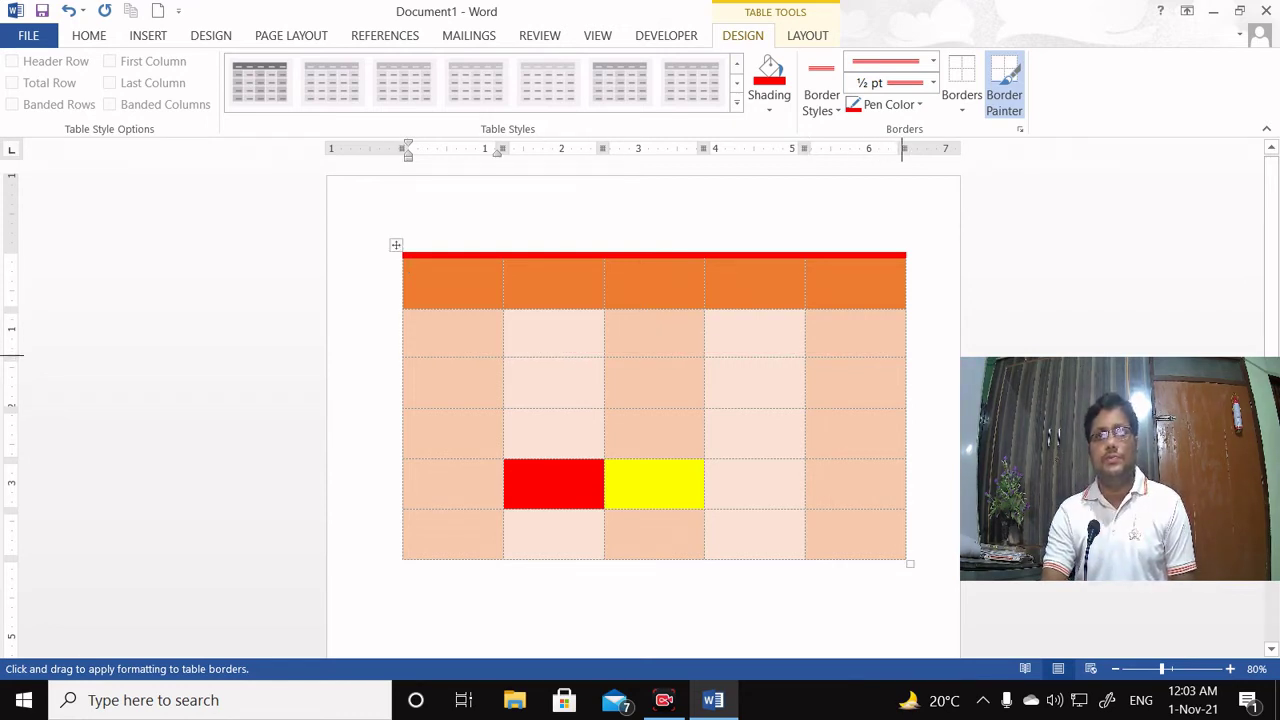
{"action": "left_click_drag", "start_coordinate": [406, 357], "coordinate": [910, 358]}
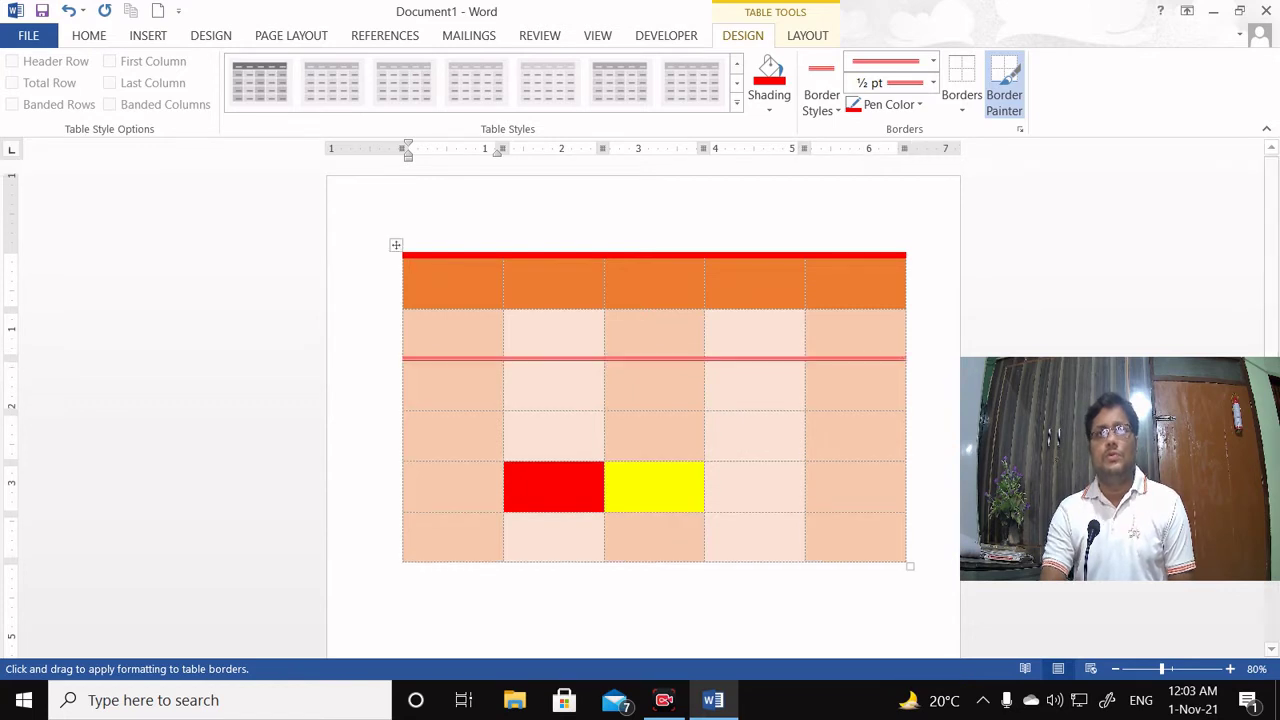
Paint a red dash-dot line under the third row
{"action": "left_click", "coordinate": [933, 61]}
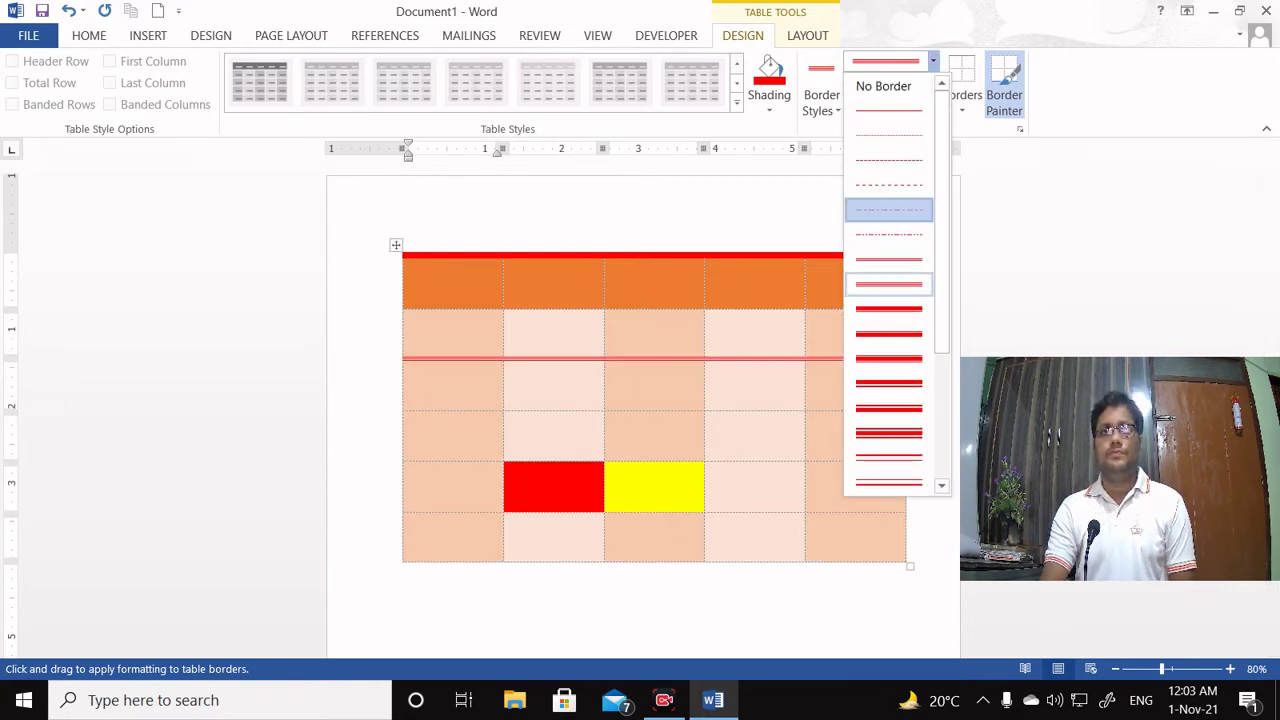
{"action": "left_click", "coordinate": [889, 209]}
{"action": "left_click_drag", "start_coordinate": [404, 410], "coordinate": [908, 411]}
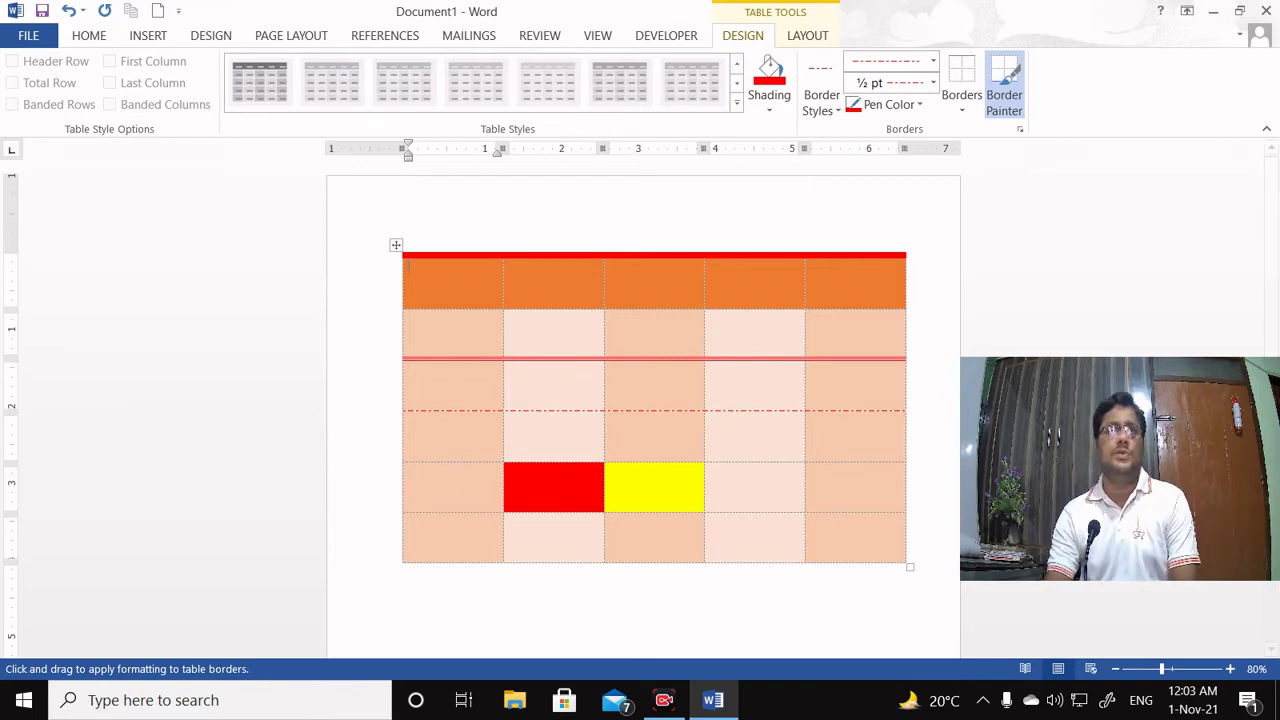
Turn off View Gridlines on the Table Tools Layout tab
{"action": "left_click", "coordinate": [807, 35]}
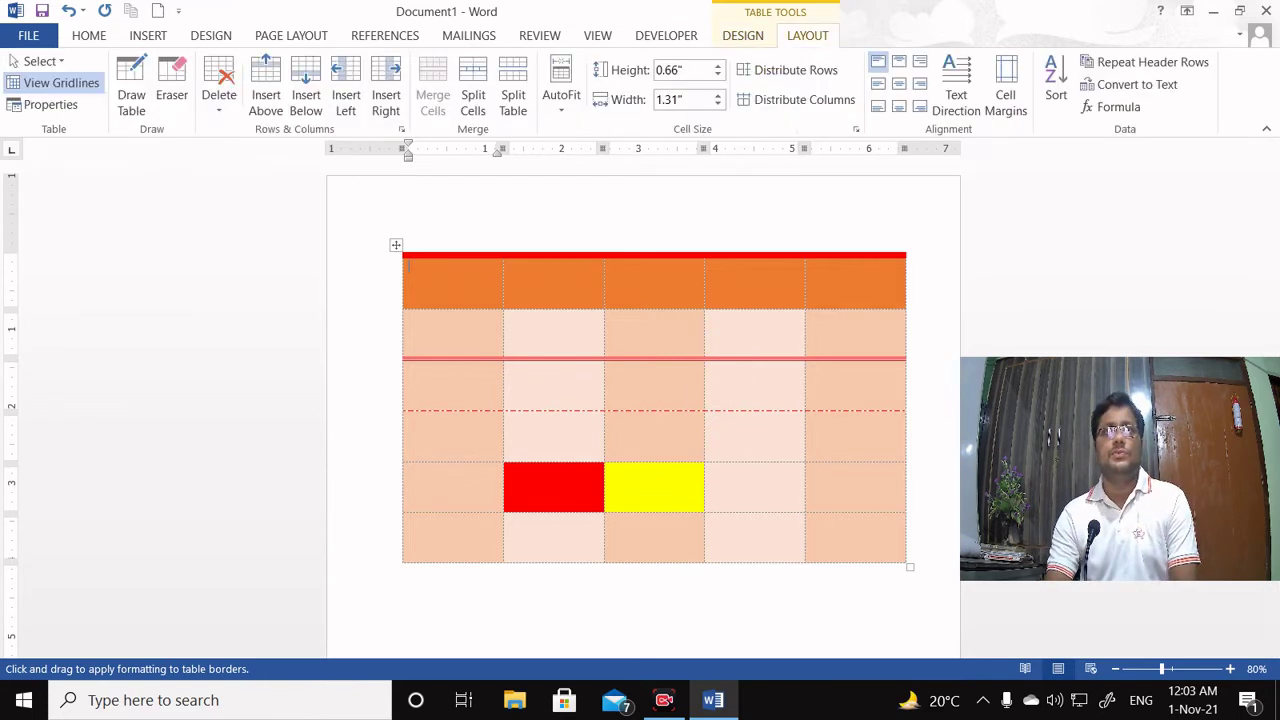
{"action": "left_click", "coordinate": [148, 35]}
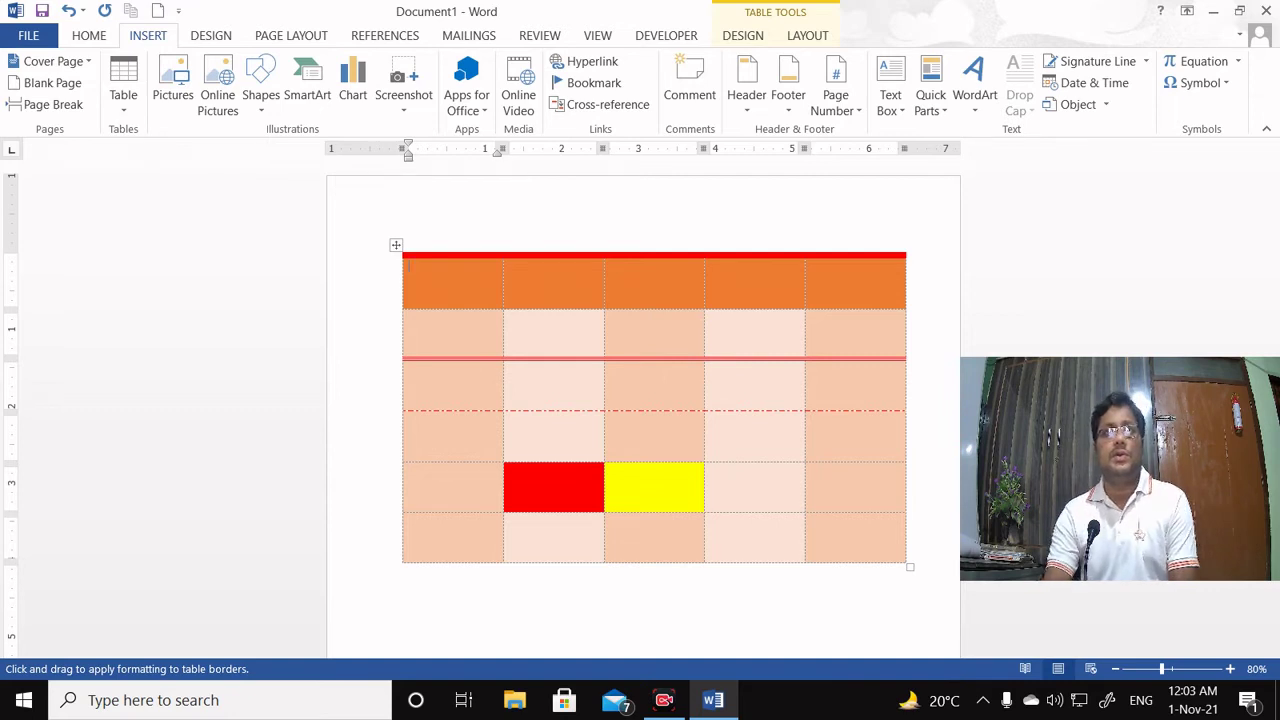
{"action": "left_click", "coordinate": [807, 35]}
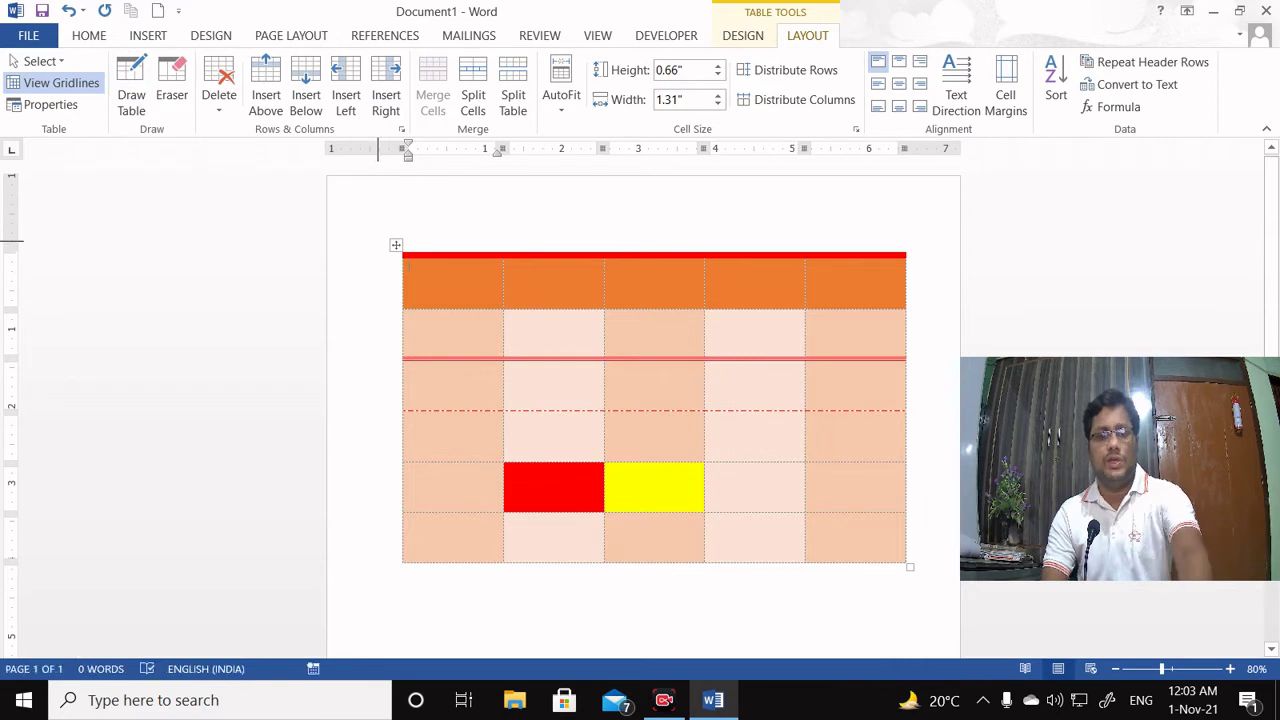
{"action": "left_click", "coordinate": [53, 82]}
Select the entire table with its move handle
{"action": "left_click", "coordinate": [396, 245]}
{"action": "left_click", "coordinate": [400, 300]}
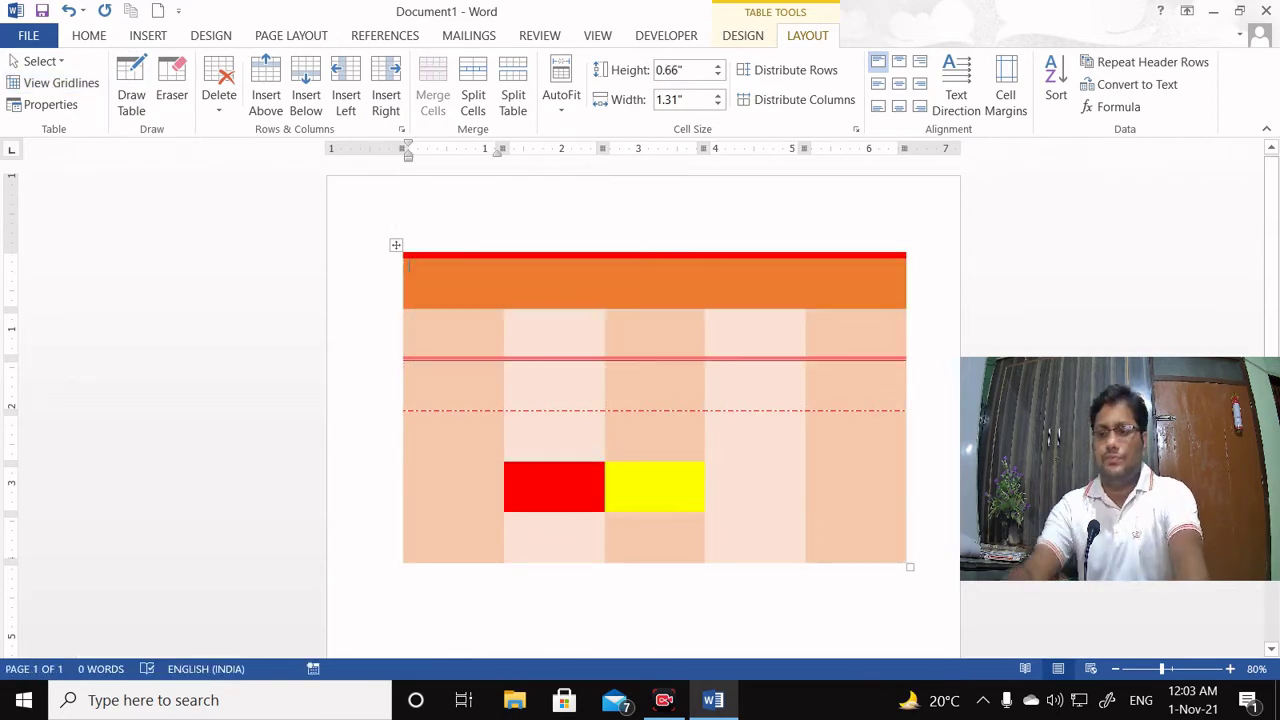
{"action": "left_click", "coordinate": [396, 245]}
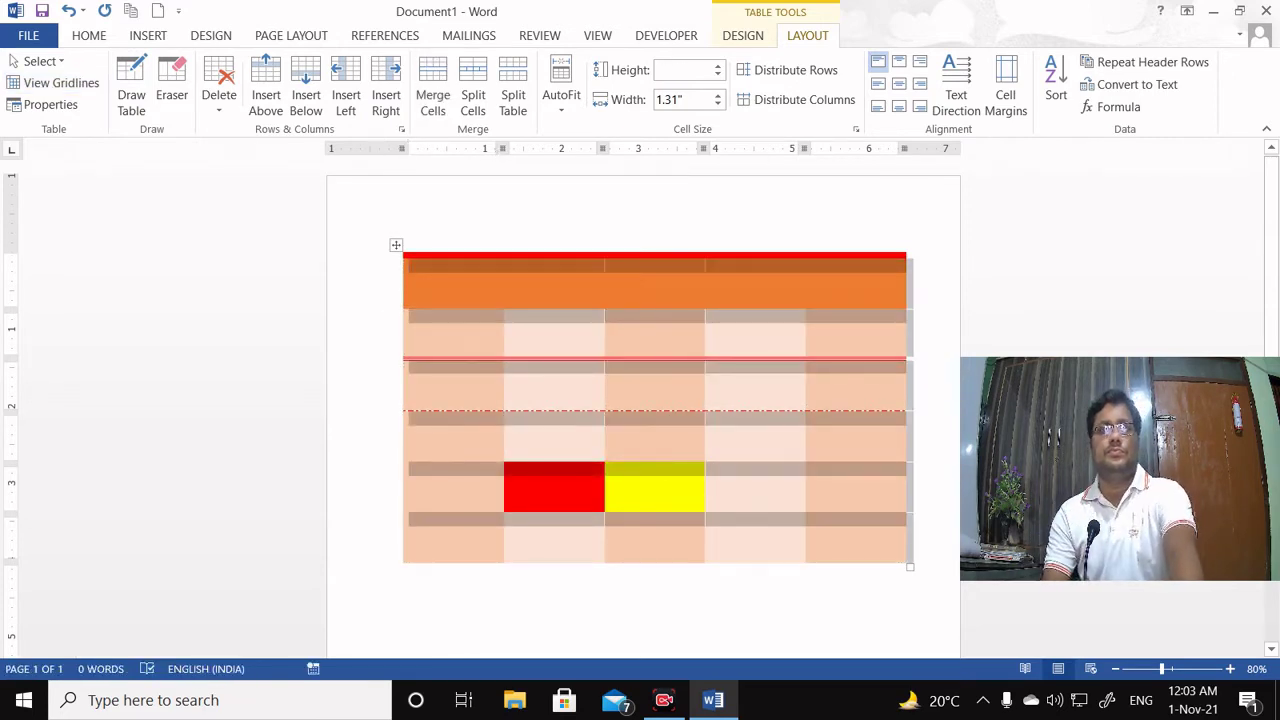
{"action": "left_click", "coordinate": [400, 280]}
{"action": "left_click", "coordinate": [396, 245]}
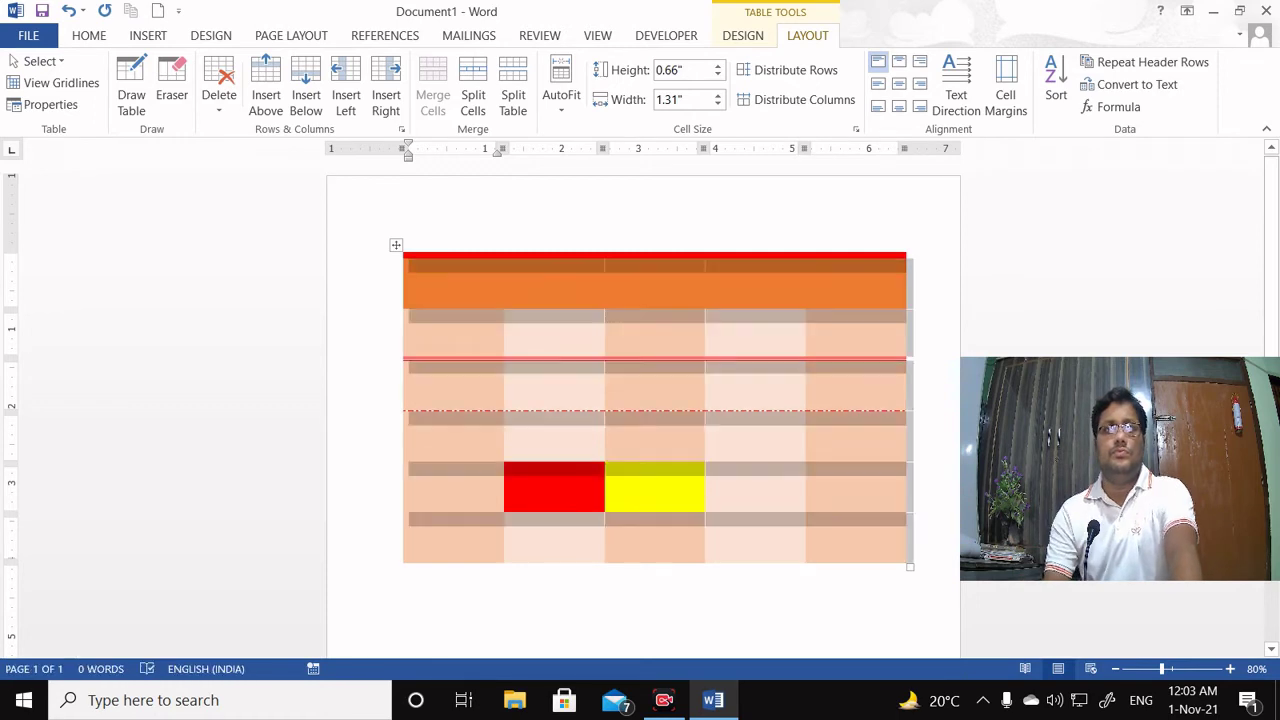
{"action": "left_click", "coordinate": [408, 265]}
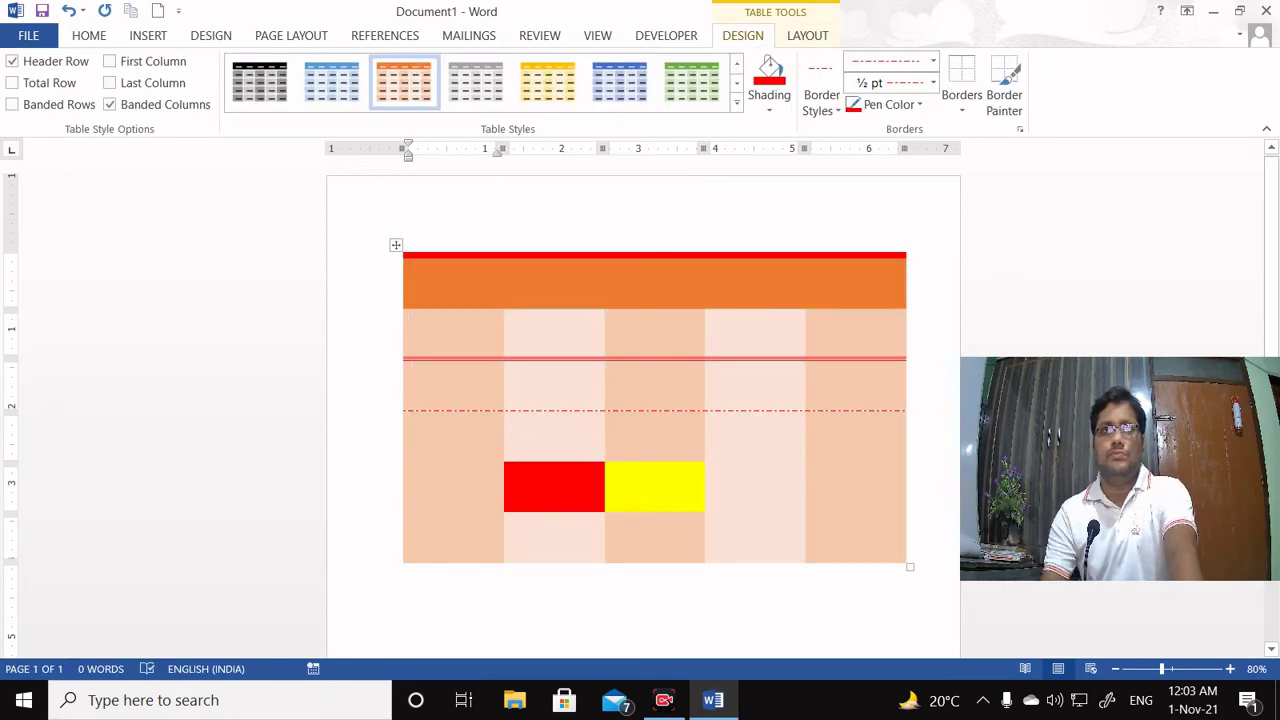
{"action": "left_click", "coordinate": [396, 245]}
Delete the old table, insert a new 5x5 table, and stretch it taller and wider
{"action": "key", "text": "BackSpace"}
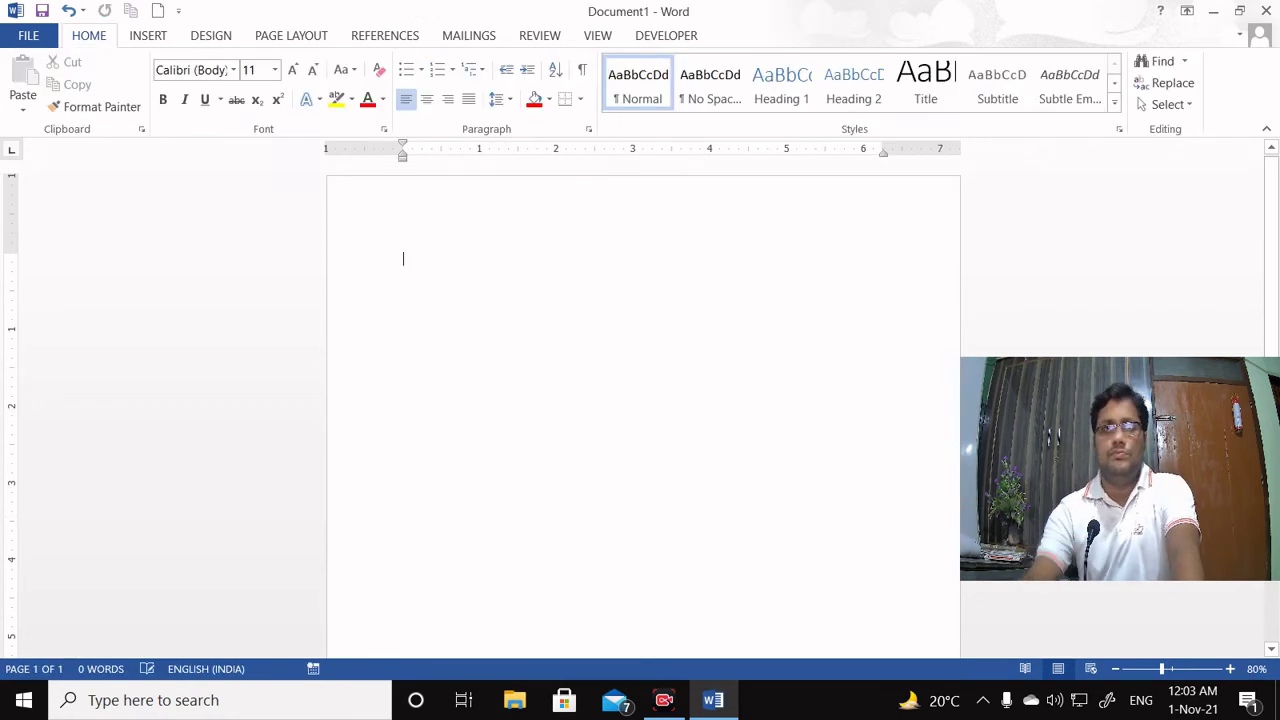
{"action": "left_click", "coordinate": [148, 35]}
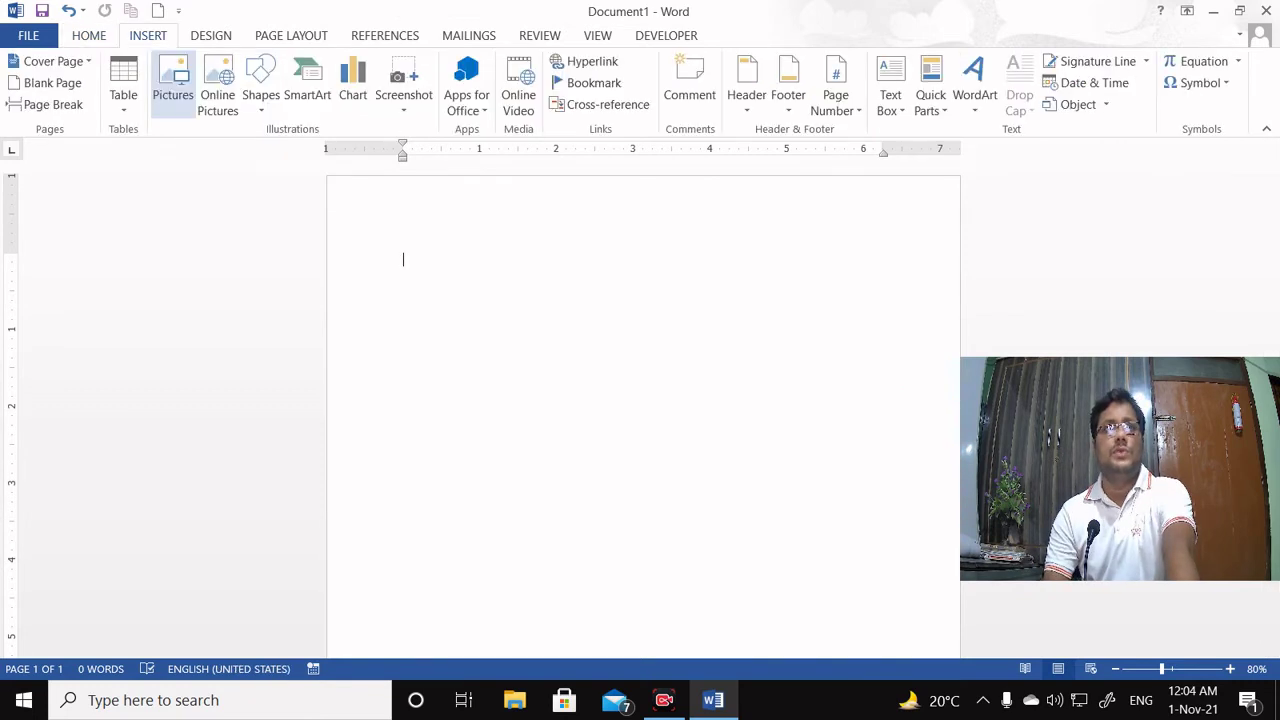
{"action": "left_click", "coordinate": [123, 90]}
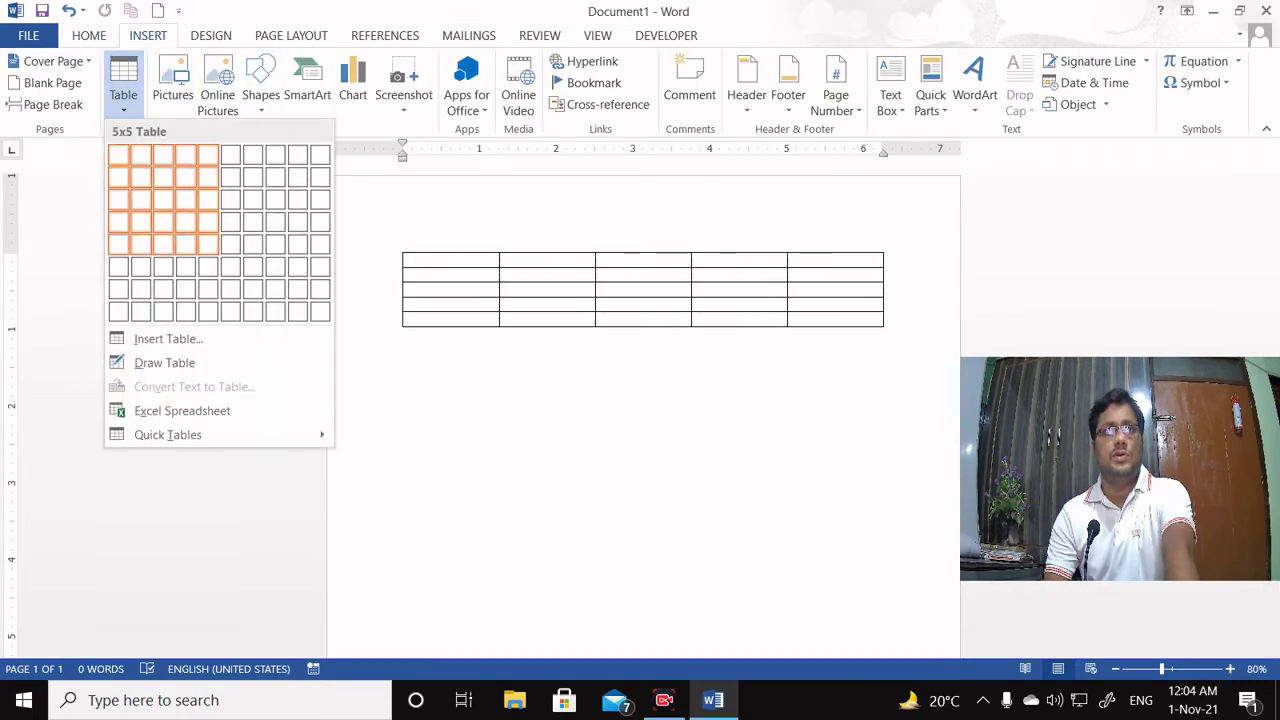
{"action": "left_click", "coordinate": [207, 243]}
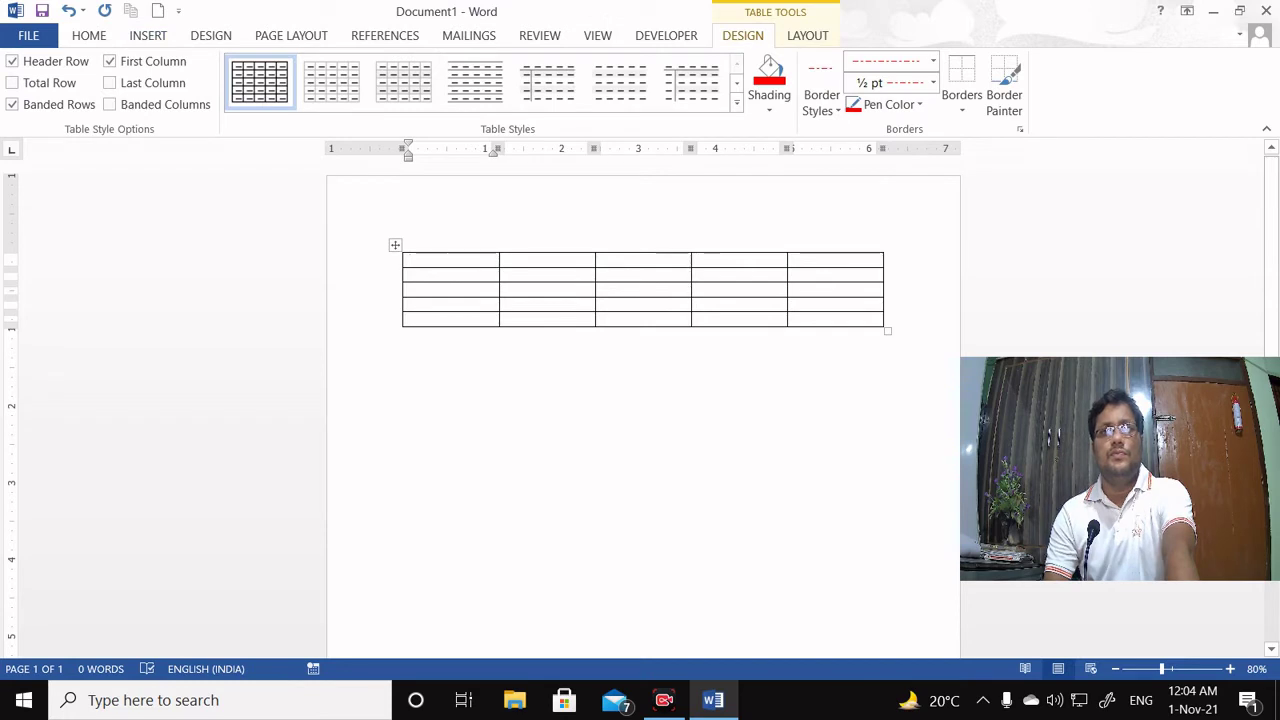
{"action": "left_click_drag", "start_coordinate": [888, 330], "coordinate": [927, 515]}
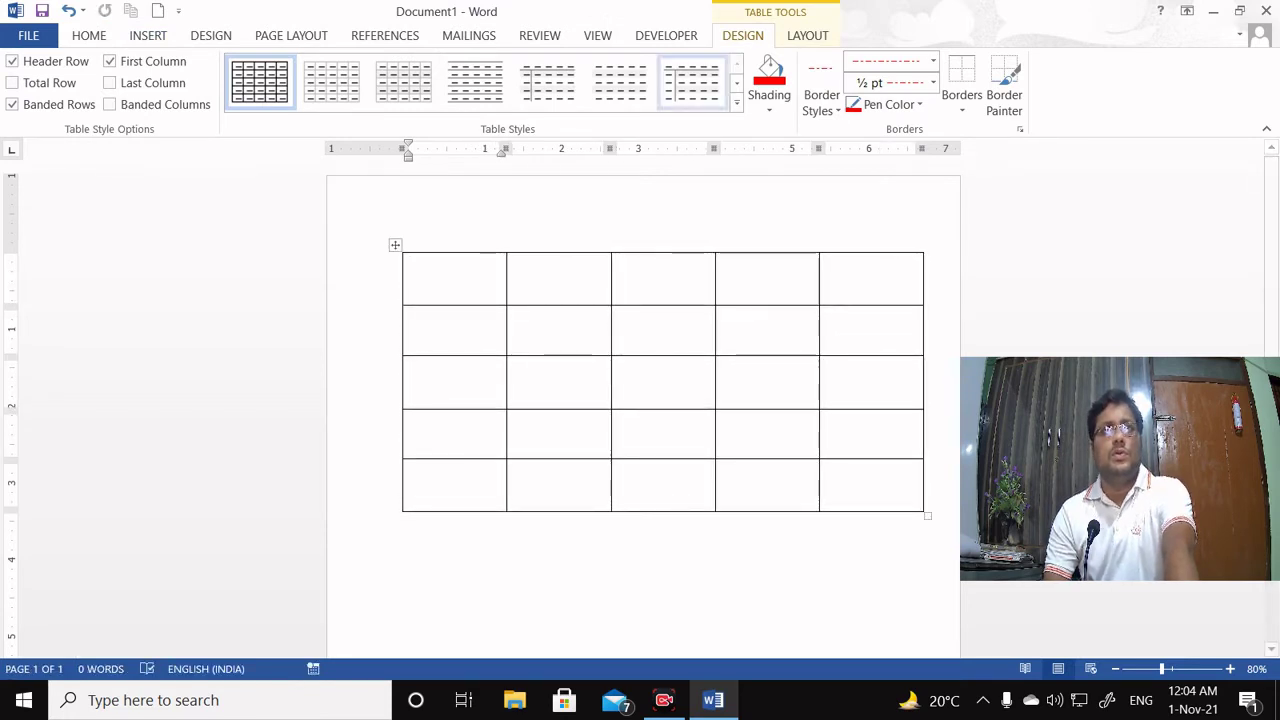
Use the Eraser on the bottom-row borders between columns 2–3 and 3–4
{"action": "left_click", "coordinate": [807, 35]}
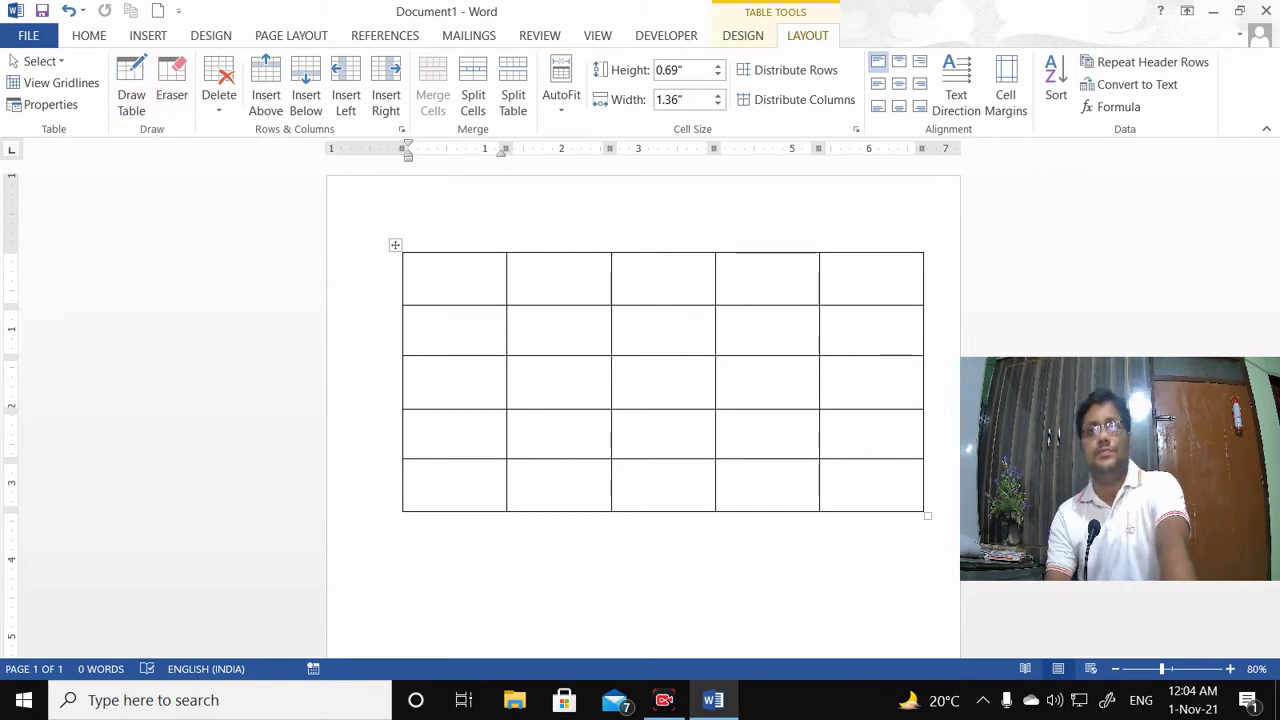
{"action": "left_click", "coordinate": [171, 90]}
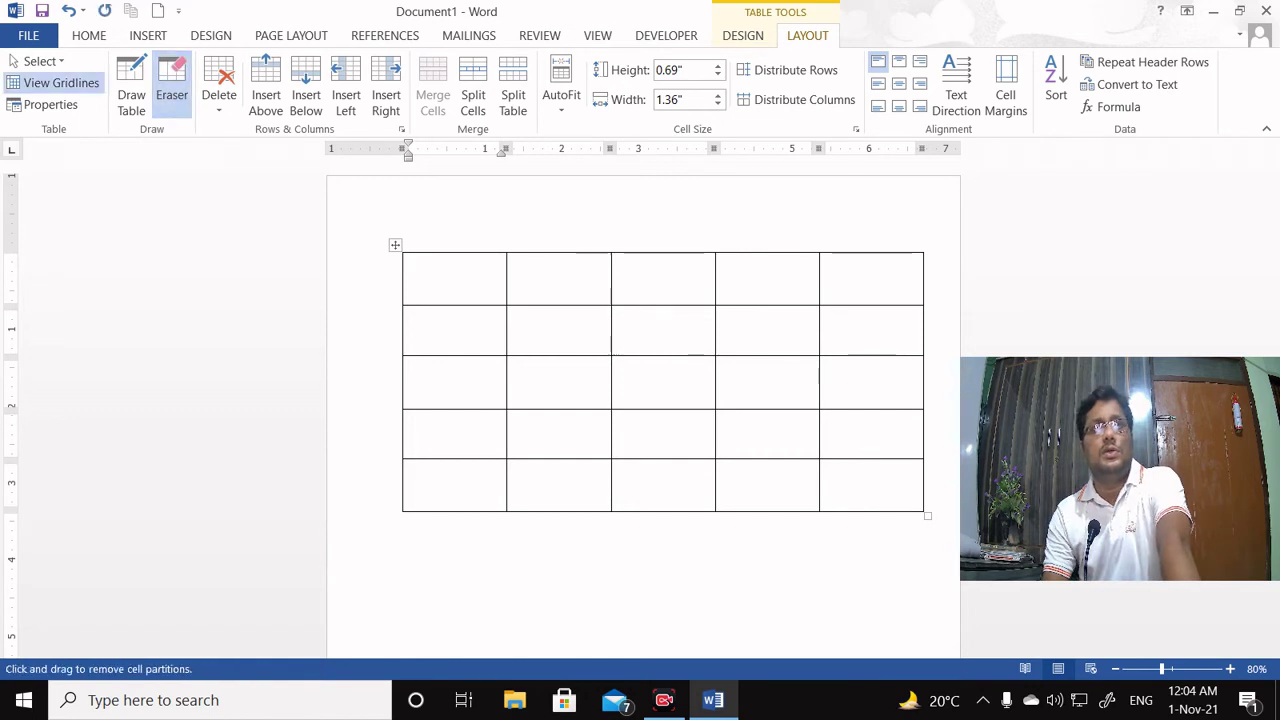
{"action": "left_click", "coordinate": [612, 475]}
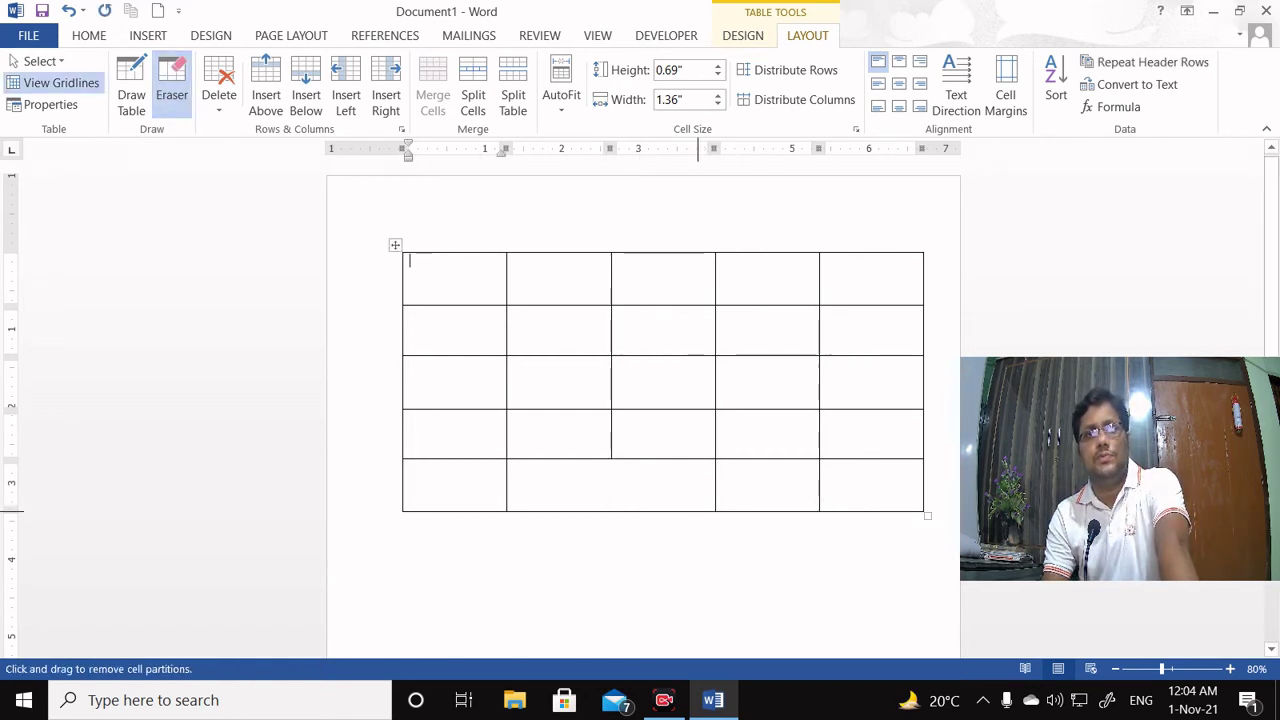
{"action": "left_click", "coordinate": [716, 486]}
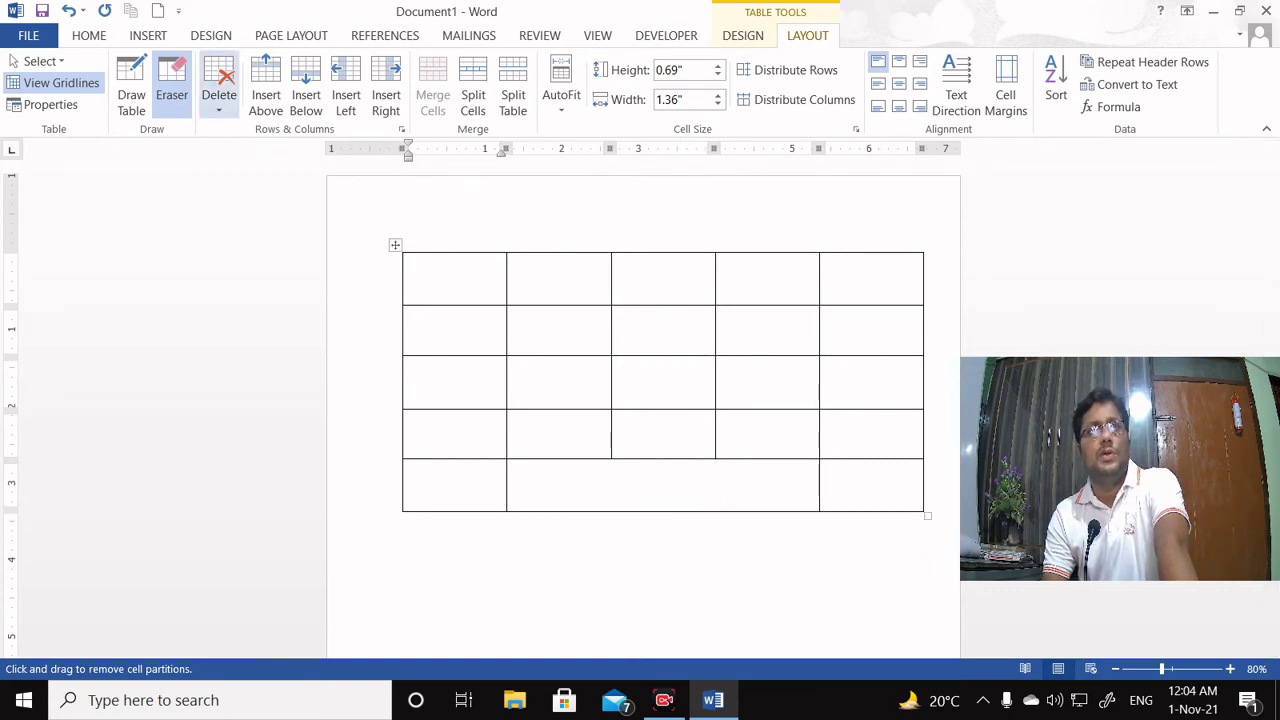
{"action": "left_click", "coordinate": [219, 95]}
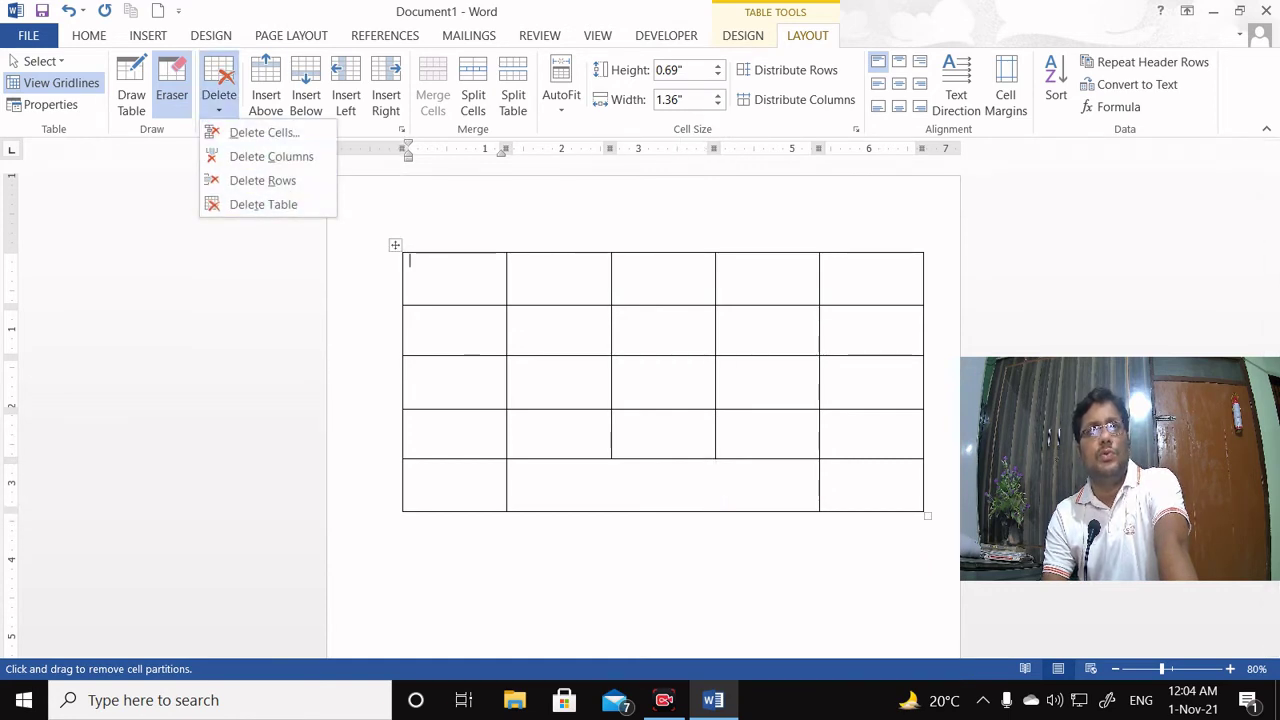
Delete the table, then undo three times to restore the 5-by-5 grid with its split bottom row
{"action": "left_click", "coordinate": [263, 204]}
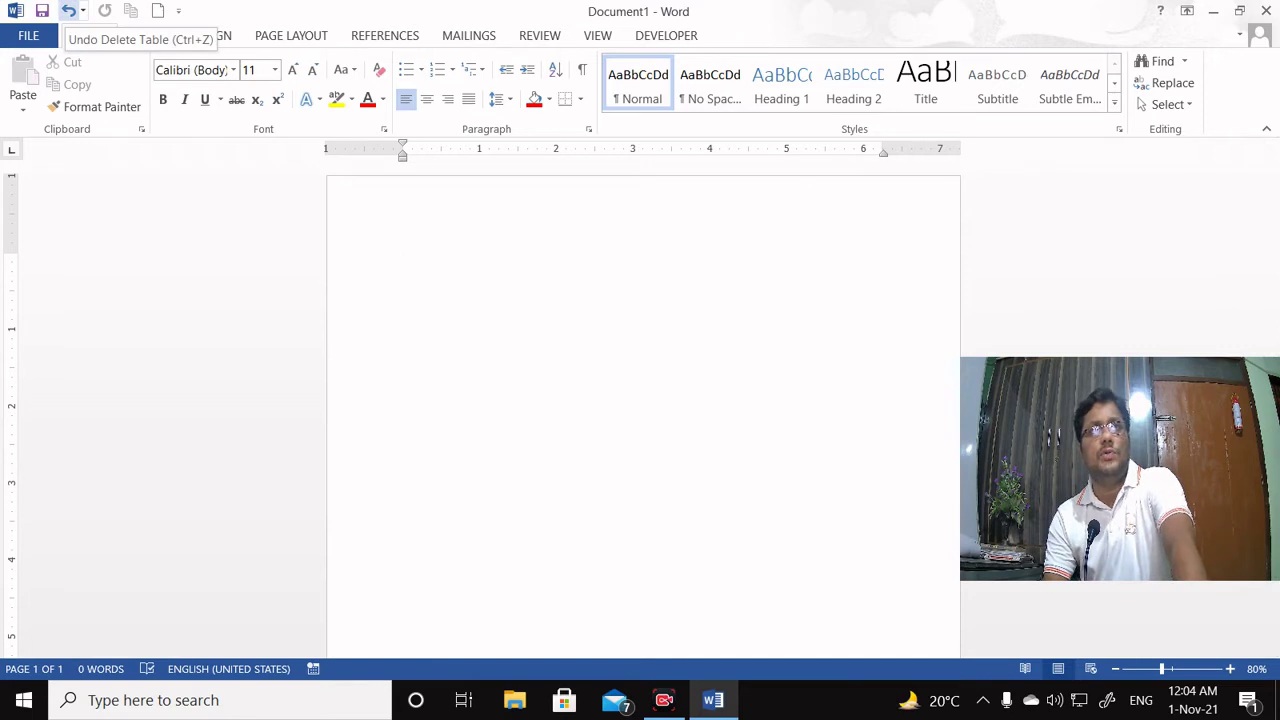
{"action": "left_click", "coordinate": [68, 11]}
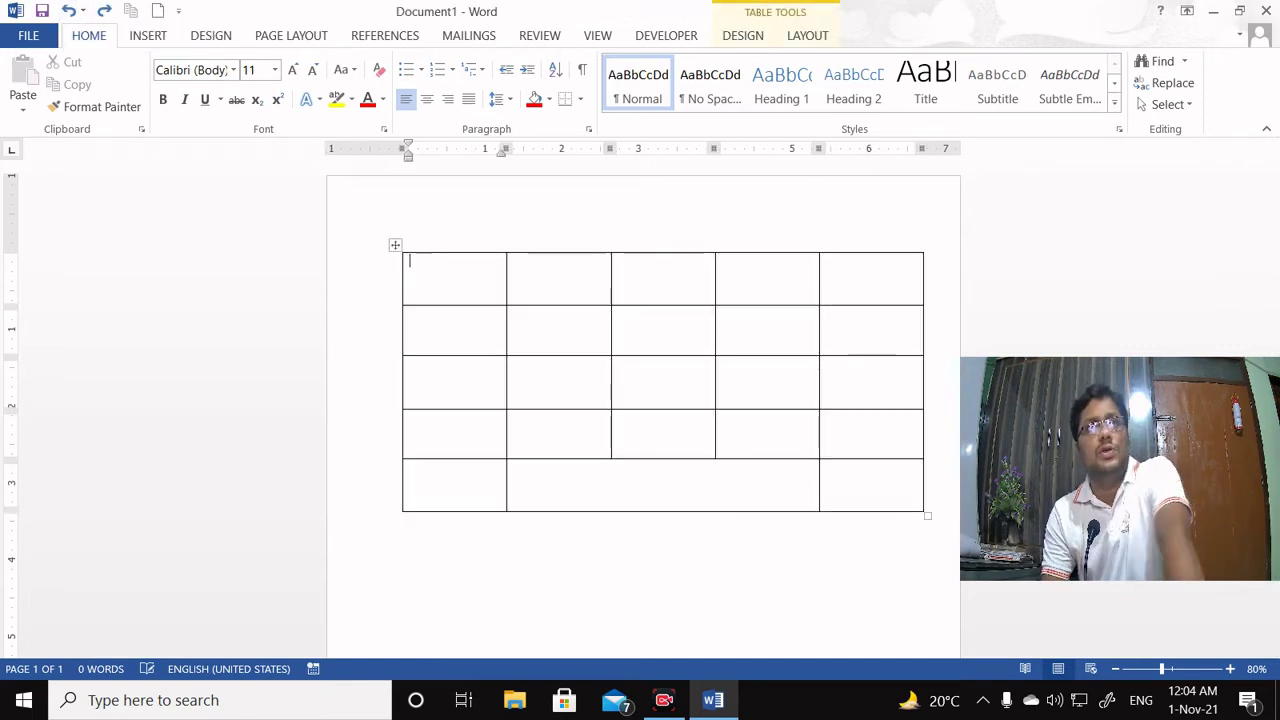
{"action": "left_click", "coordinate": [68, 11]}
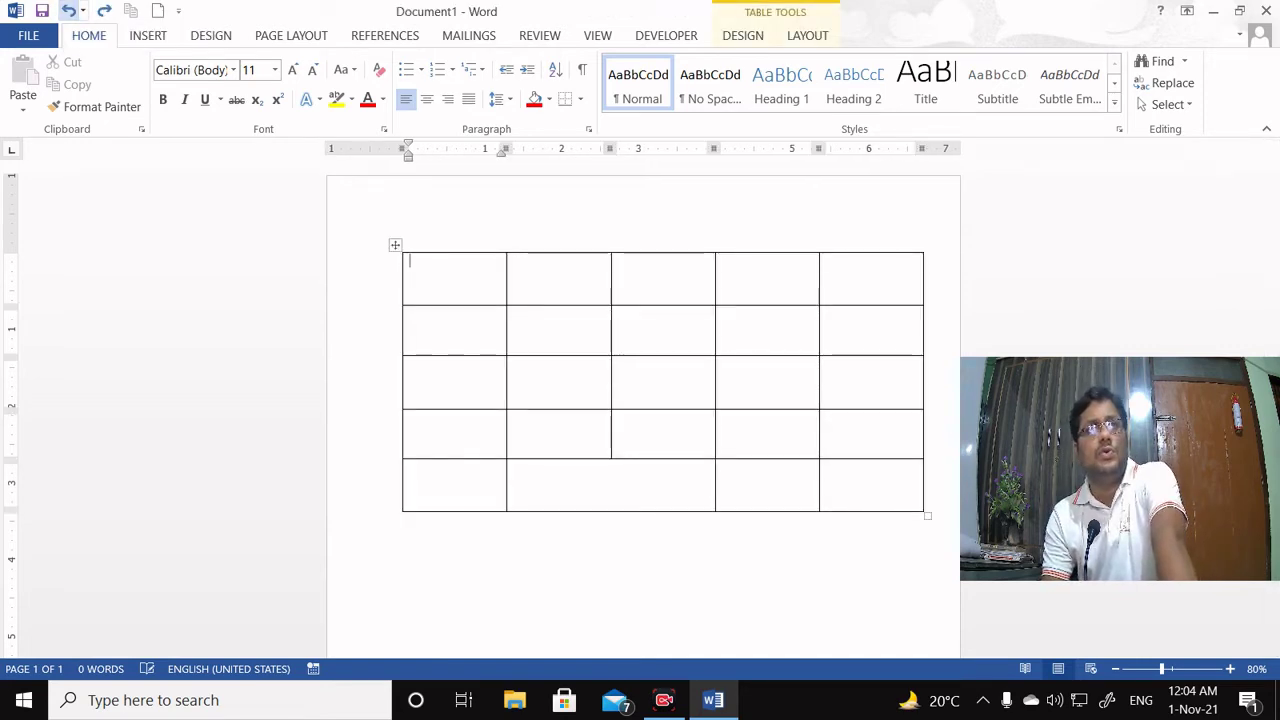
{"action": "left_click", "coordinate": [68, 11]}
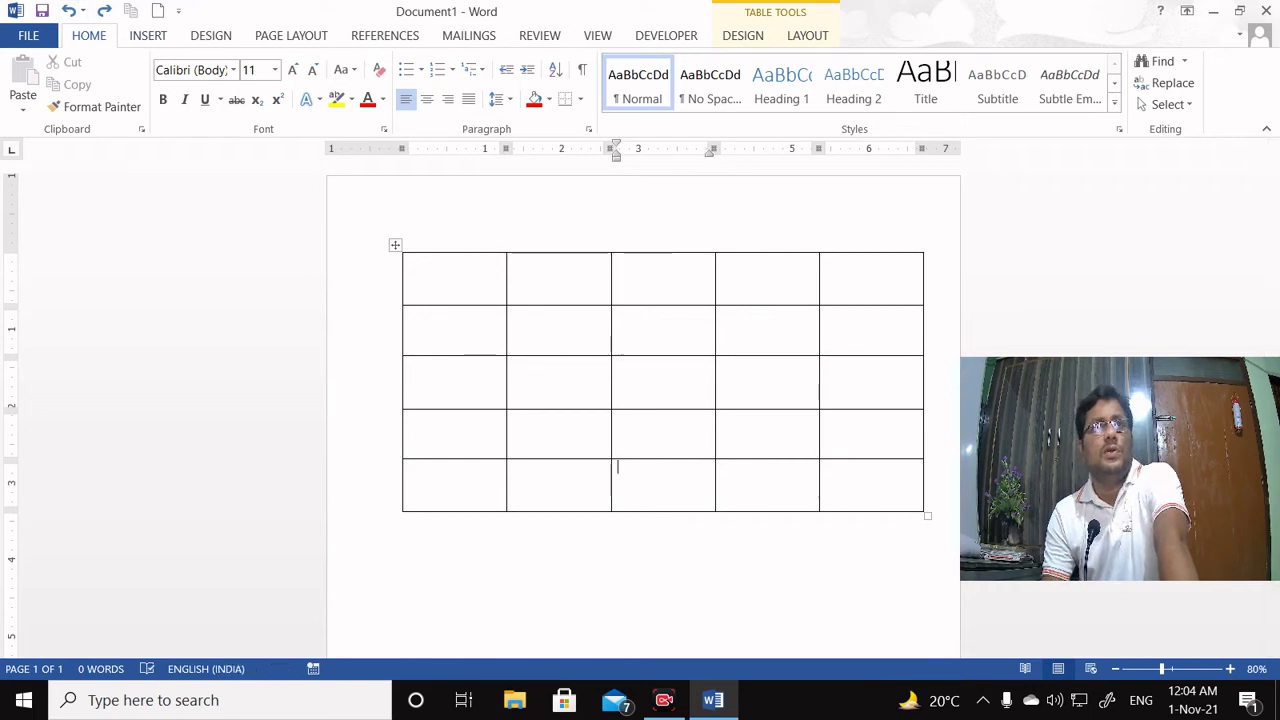
{"action": "left_click", "coordinate": [807, 35]}
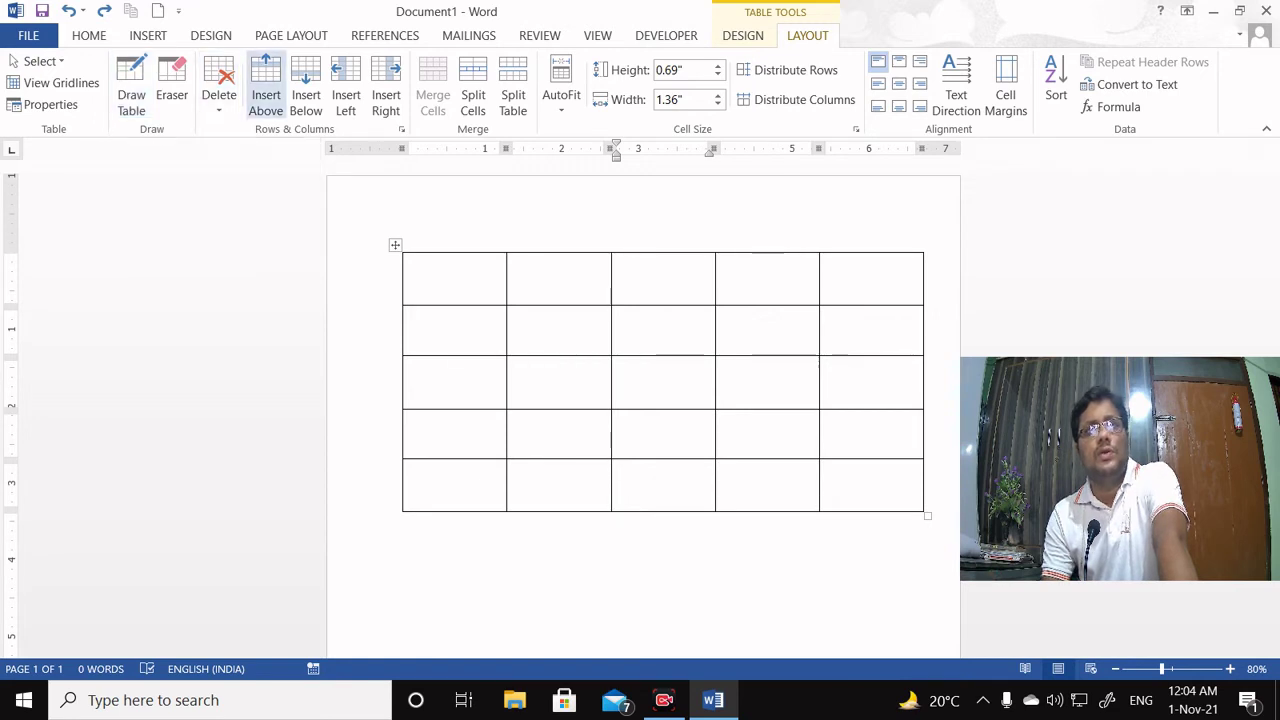
Enter a, 2, 3, 4 and 5 down the table's first column, one value per row
{"action": "left_click", "coordinate": [410, 262]}
{"action": "type", "text": "a"}
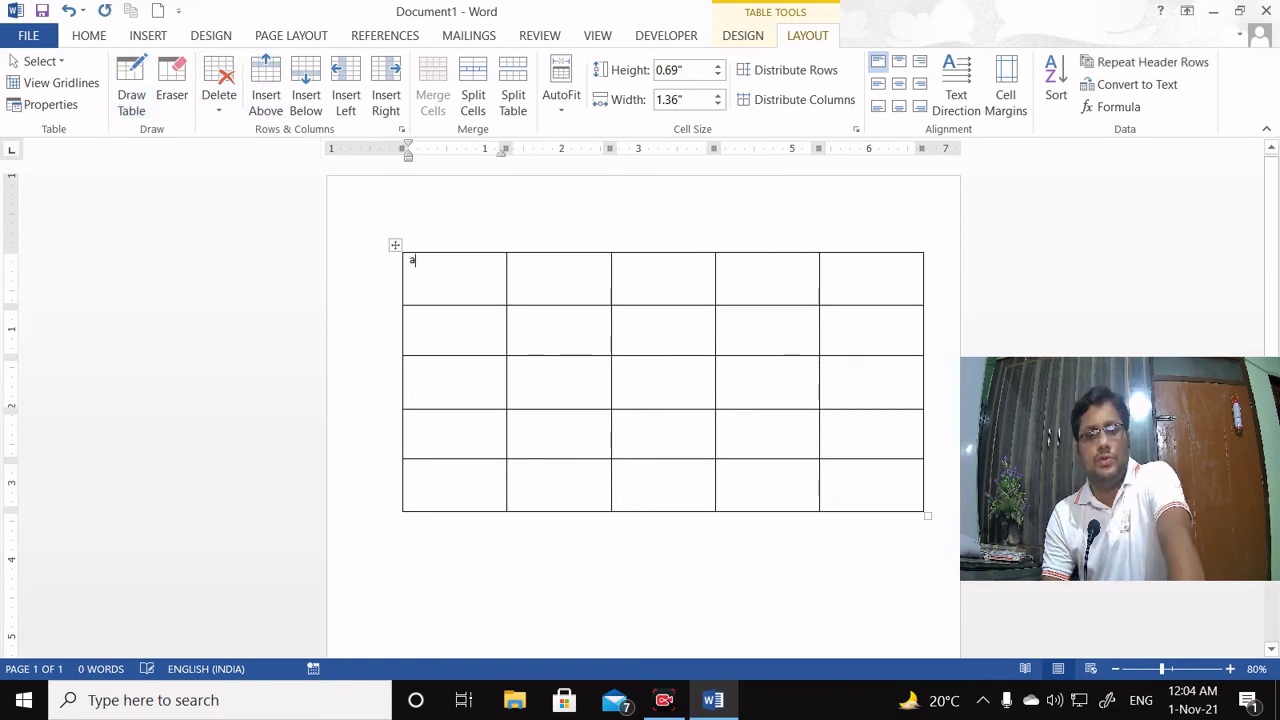
{"action": "left_click", "coordinate": [410, 313]}
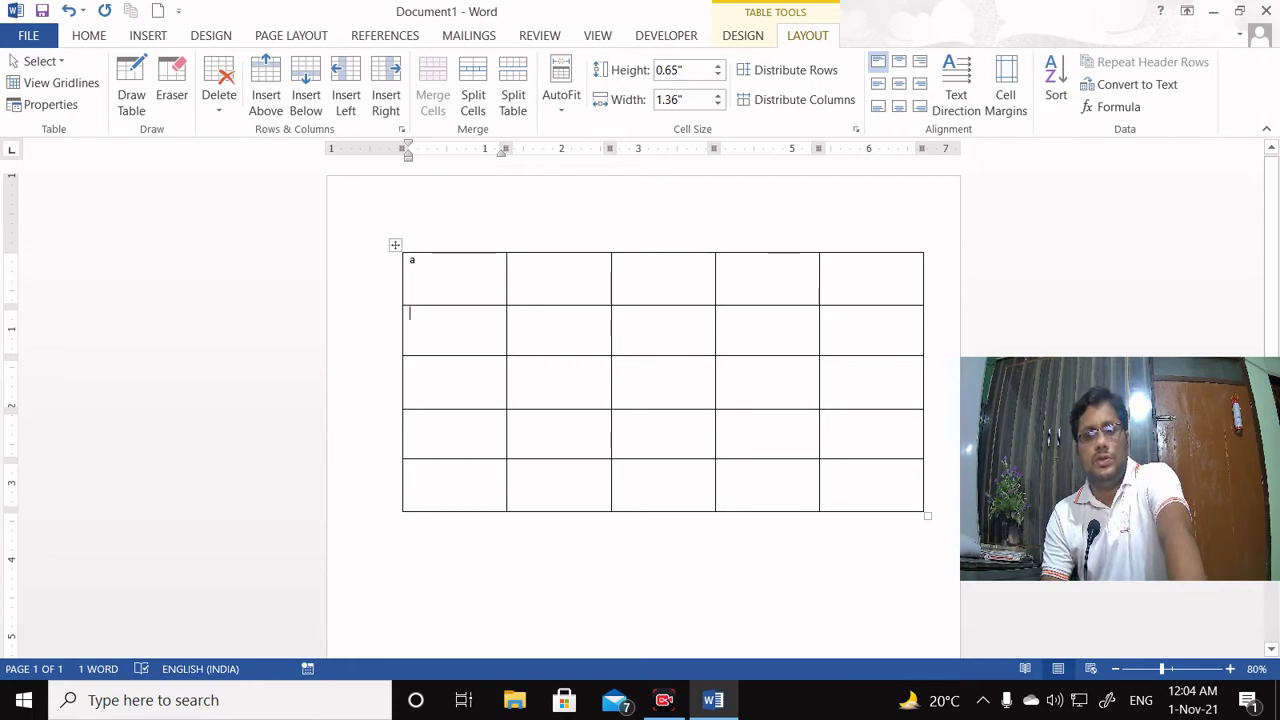
{"action": "type", "text": "2"}
{"action": "left_click", "coordinate": [410, 364]}
{"action": "type", "text": "3"}
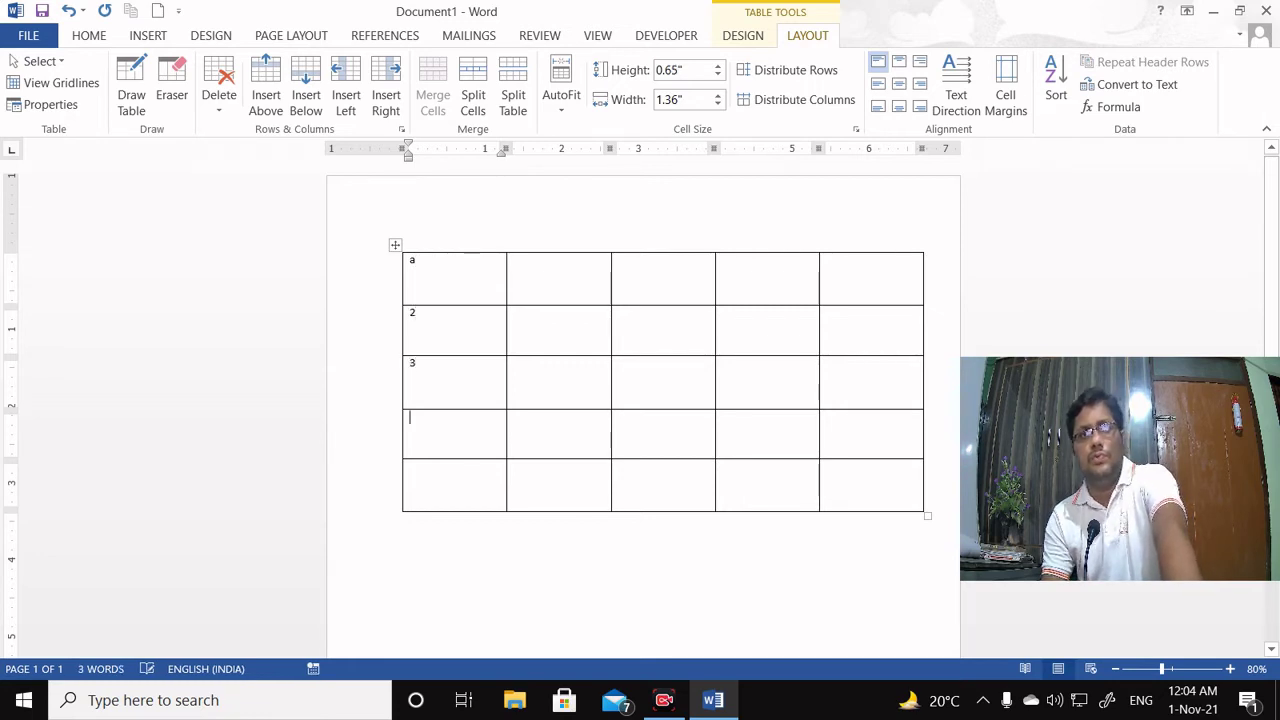
{"action": "type", "text": "4"}
{"action": "left_click", "coordinate": [410, 466]}
{"action": "type", "text": "5"}
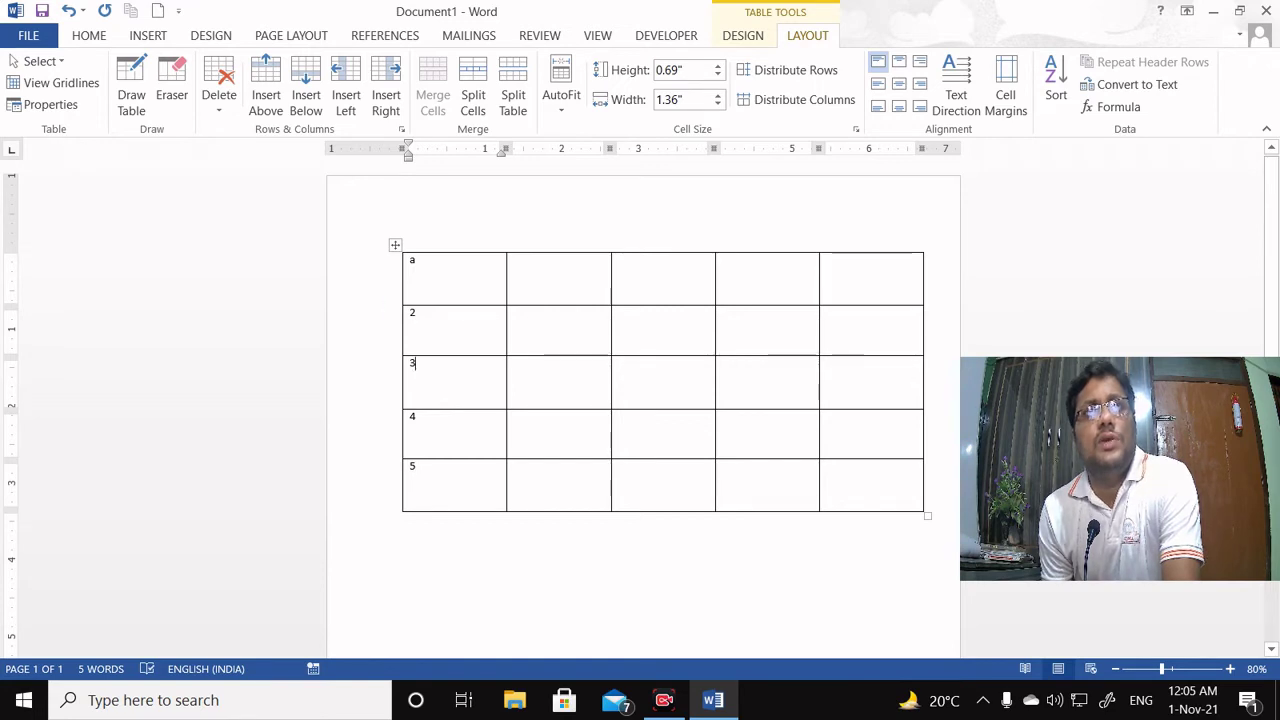
Insert an empty row above the row holding 3, and type b through e across the top row
{"action": "left_click", "coordinate": [266, 90]}
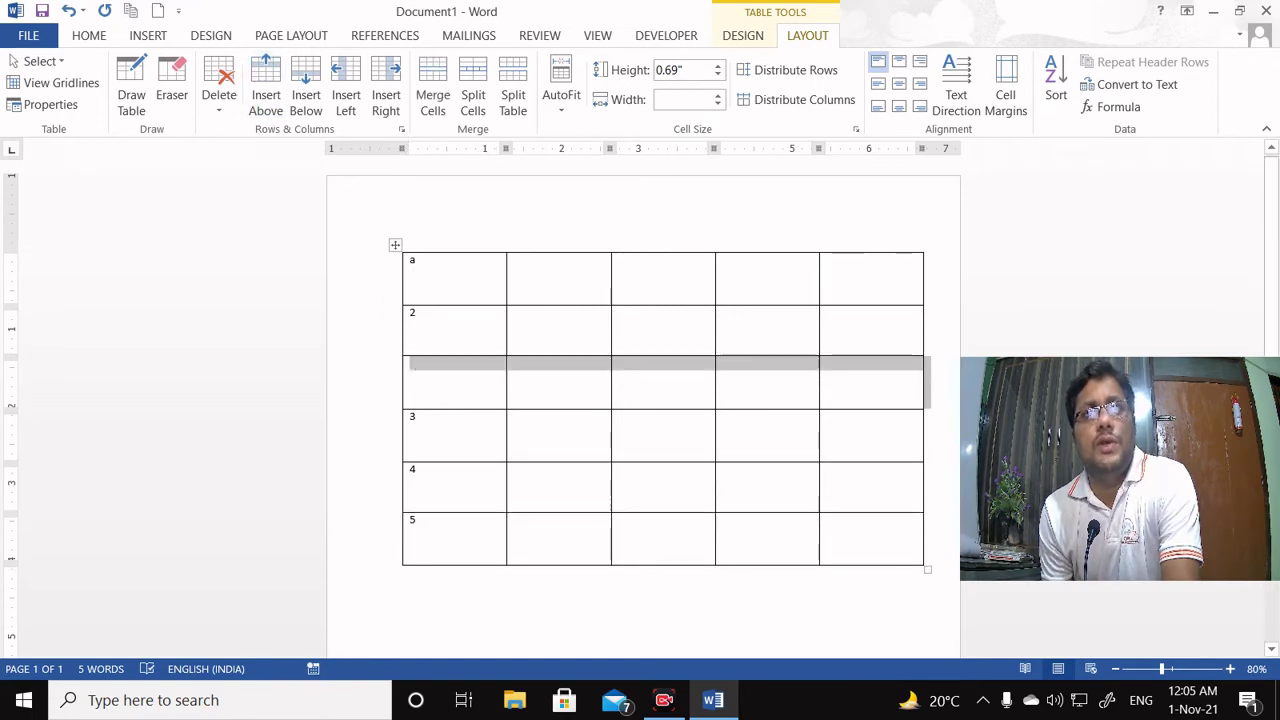
{"action": "left_click", "coordinate": [409, 364]}
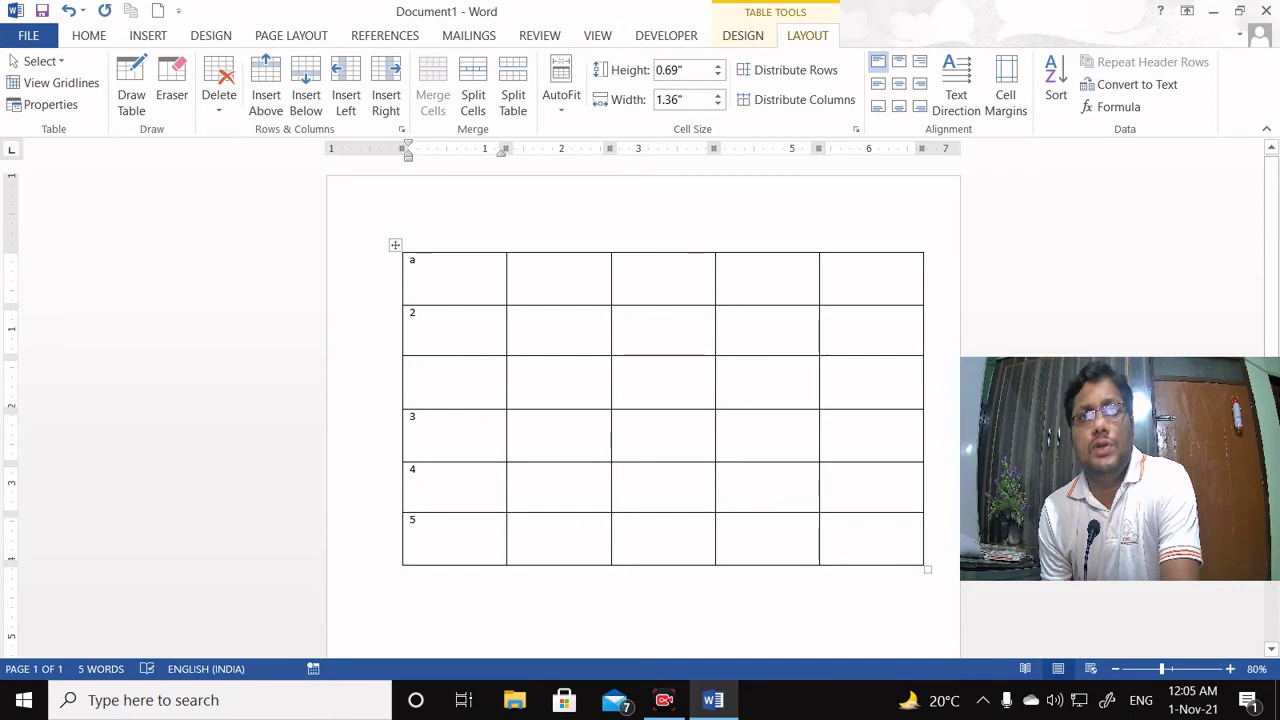
{"action": "left_click", "coordinate": [514, 262]}
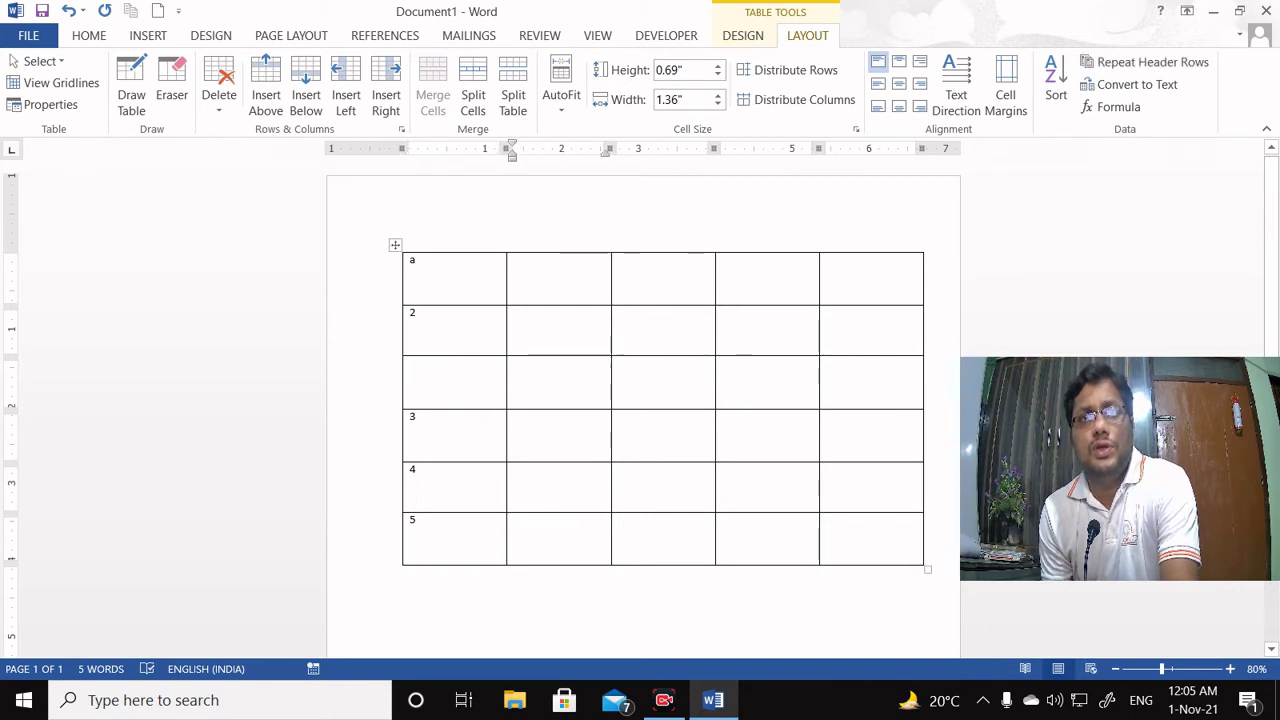
{"action": "type", "text": "b"}
{"action": "key", "text": "Tab"}
{"action": "type", "text": "c"}
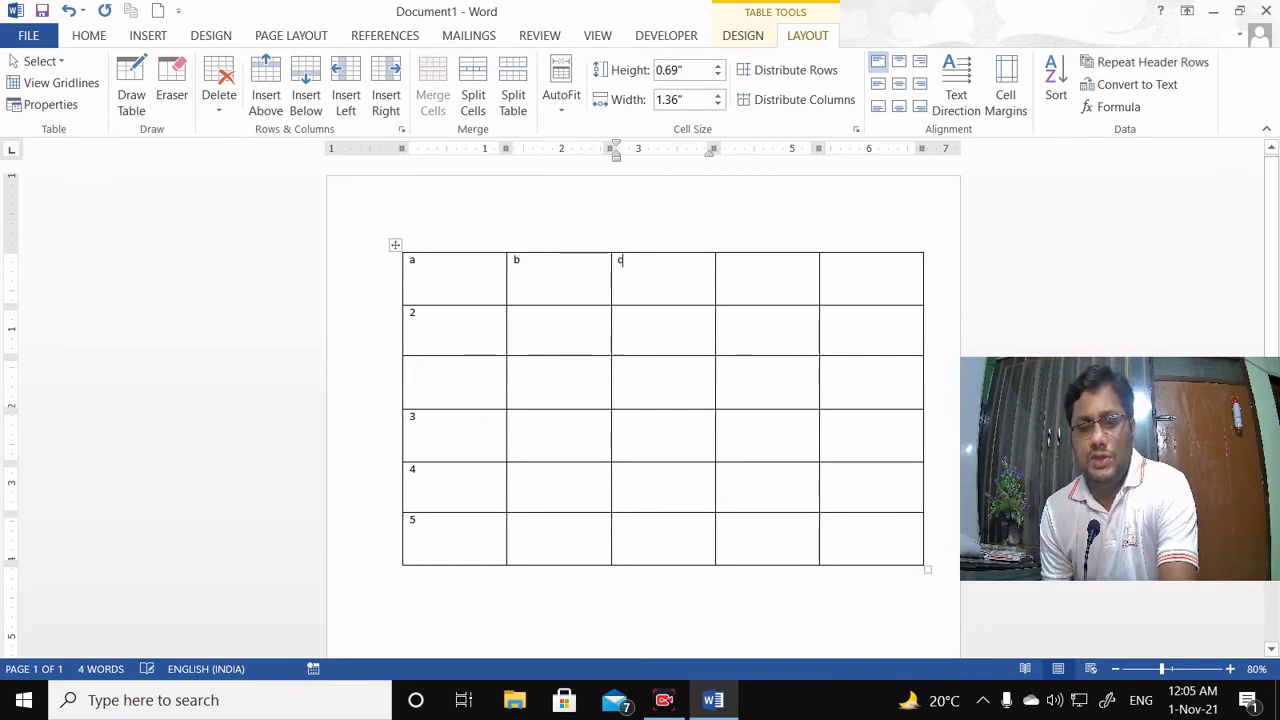
{"action": "left_click", "coordinate": [722, 262]}
{"action": "type", "text": "d"}
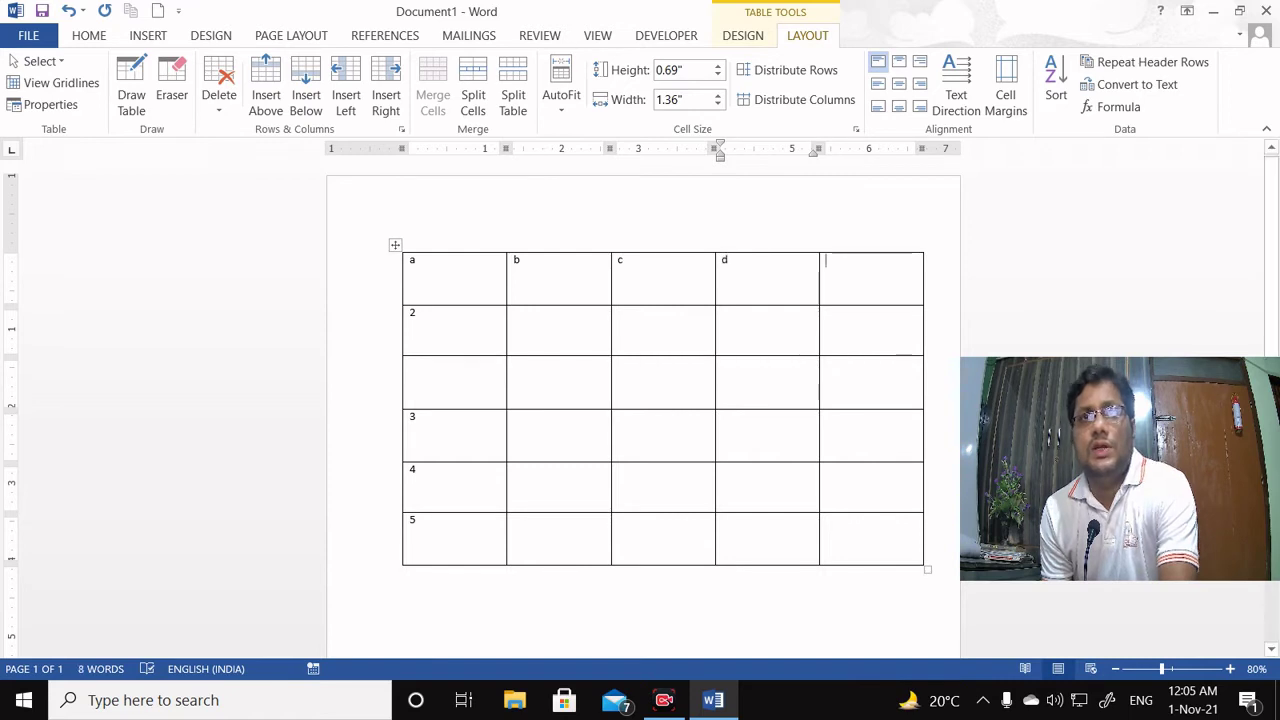
{"action": "type", "text": "e"}
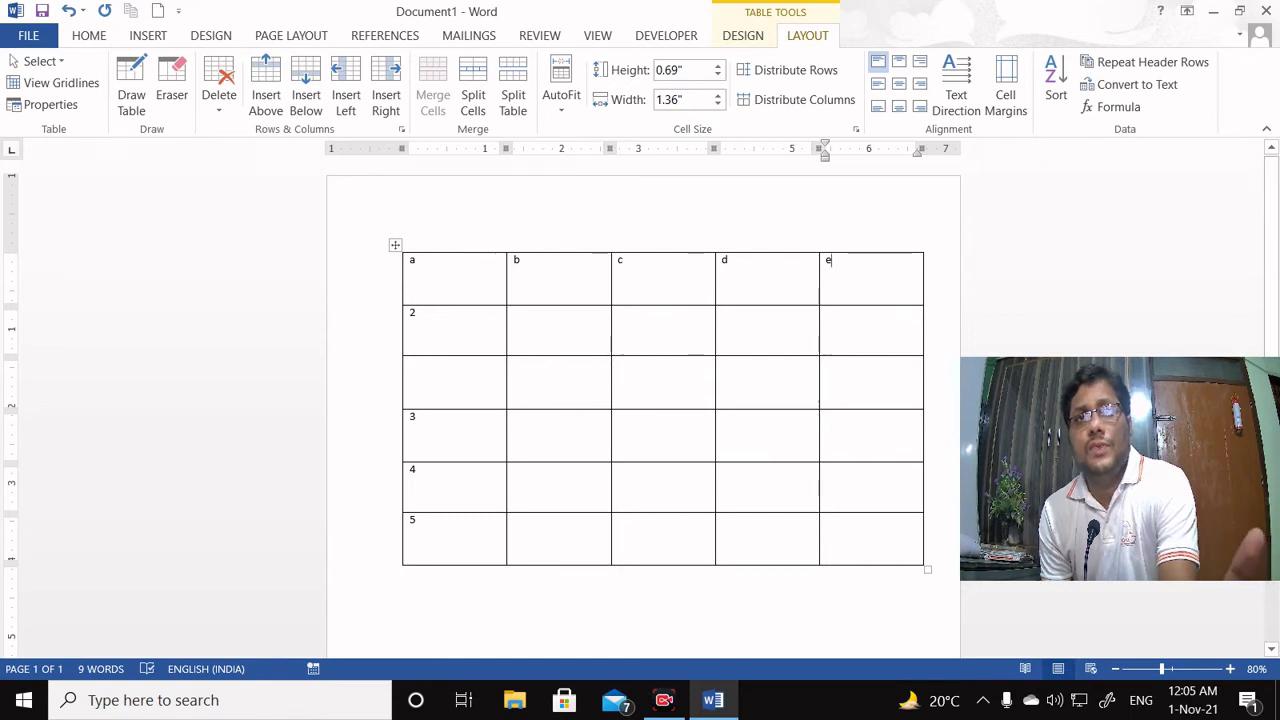
{"action": "left_click", "coordinate": [621, 260]}
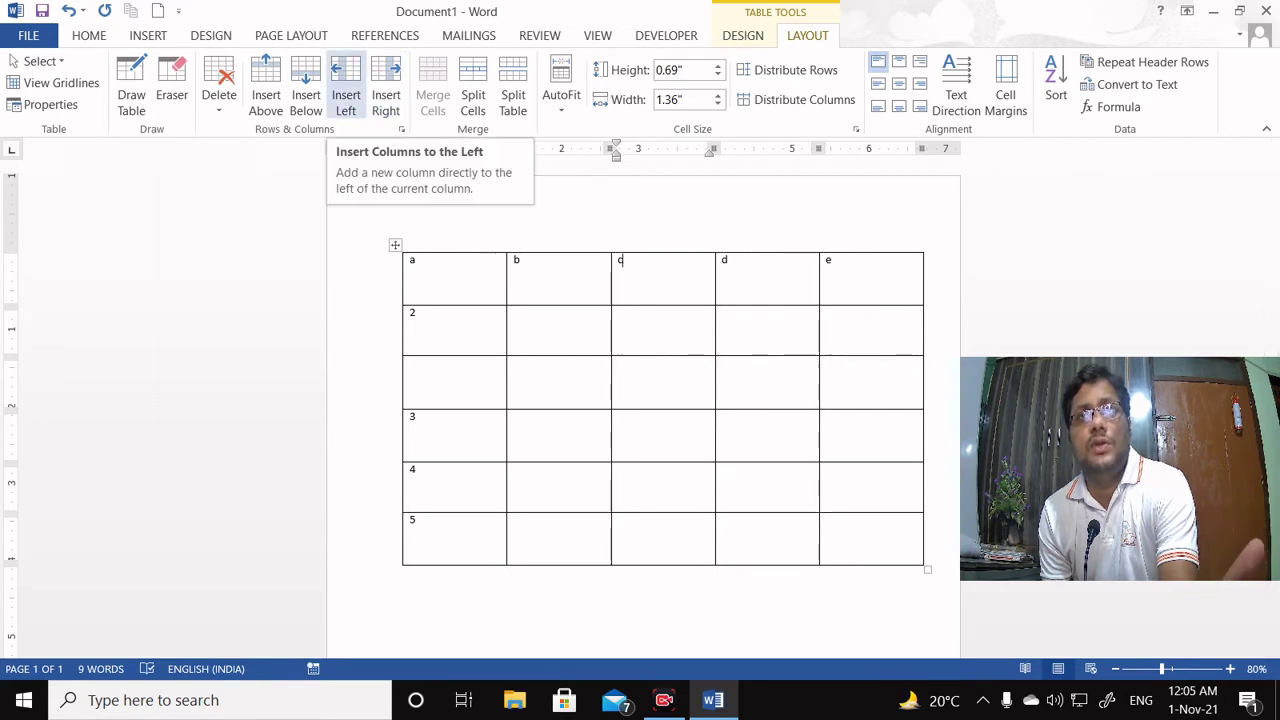
Insert a blank column right of column c and merge the four cells below c into one
{"action": "left_click", "coordinate": [386, 95]}
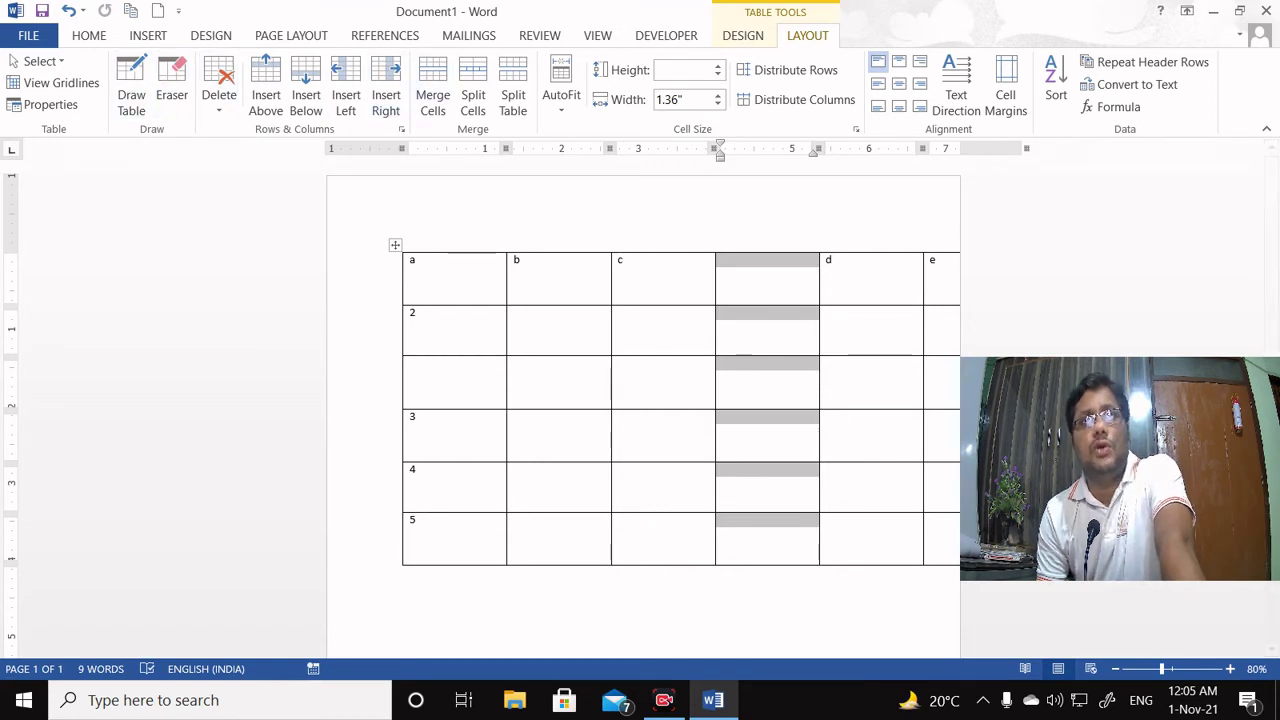
{"action": "left_click", "coordinate": [618, 310]}
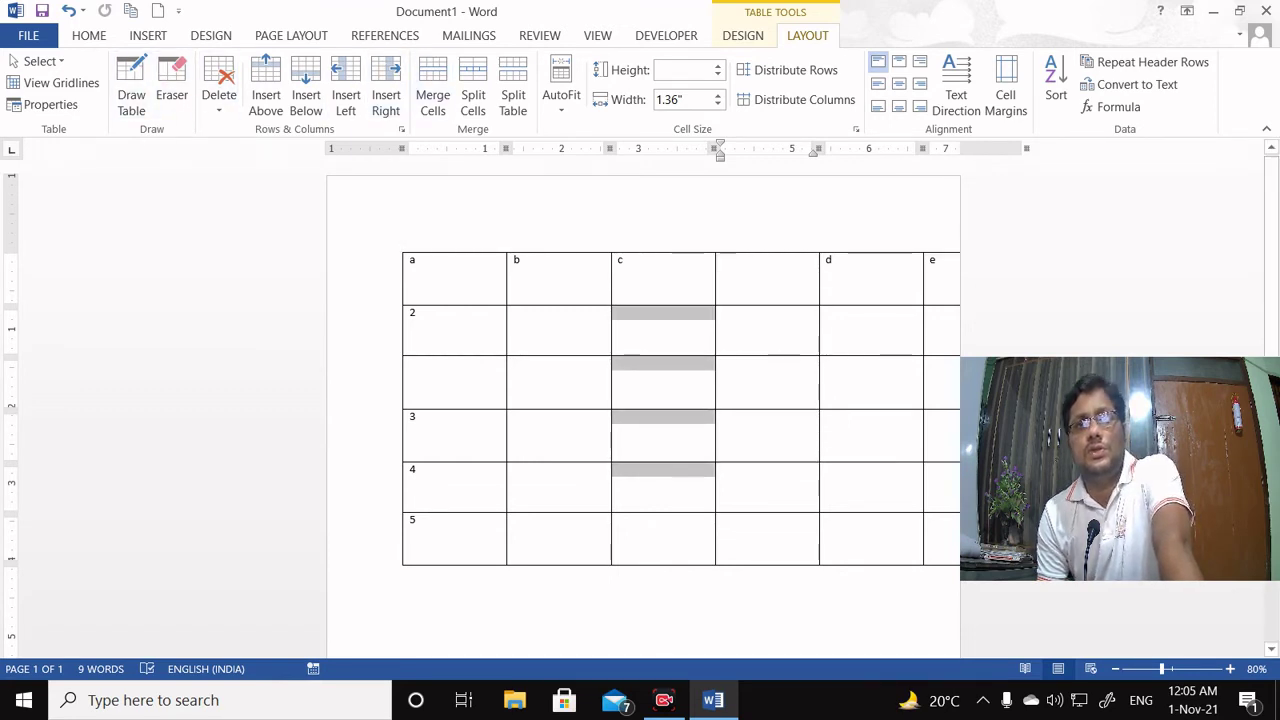
{"action": "right_click", "coordinate": [676, 465]}
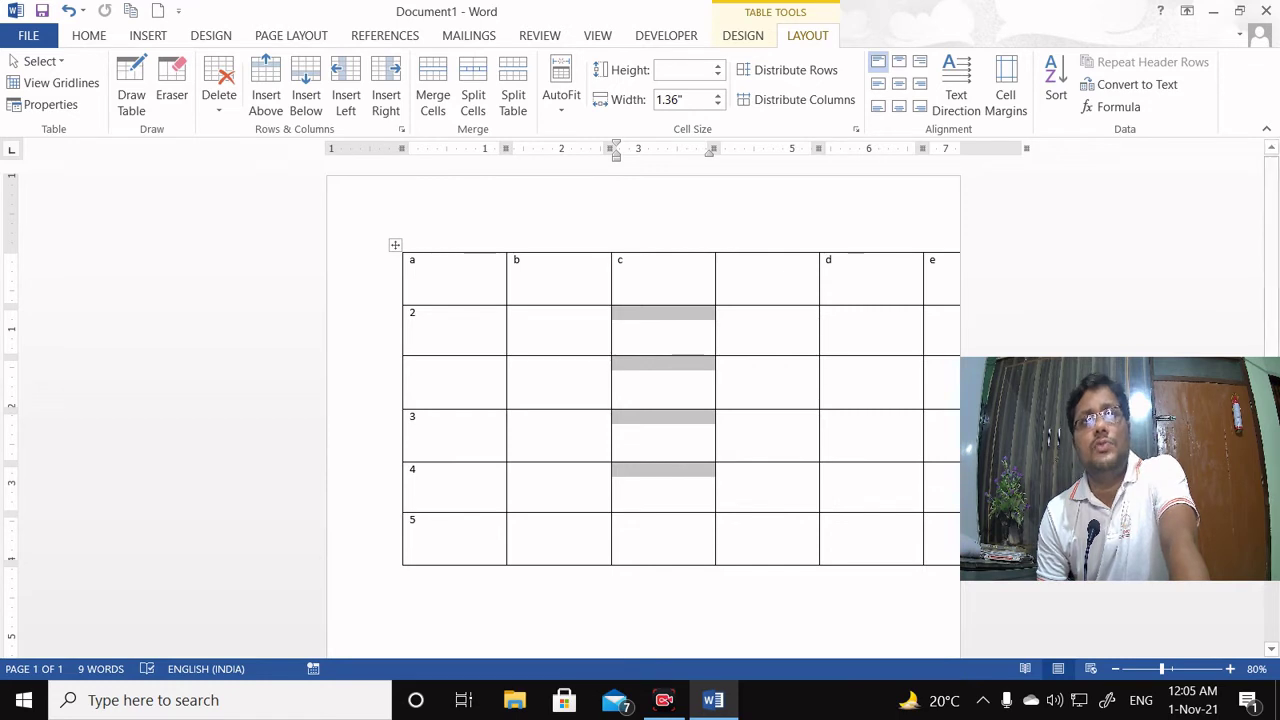
{"action": "left_click", "coordinate": [433, 85]}
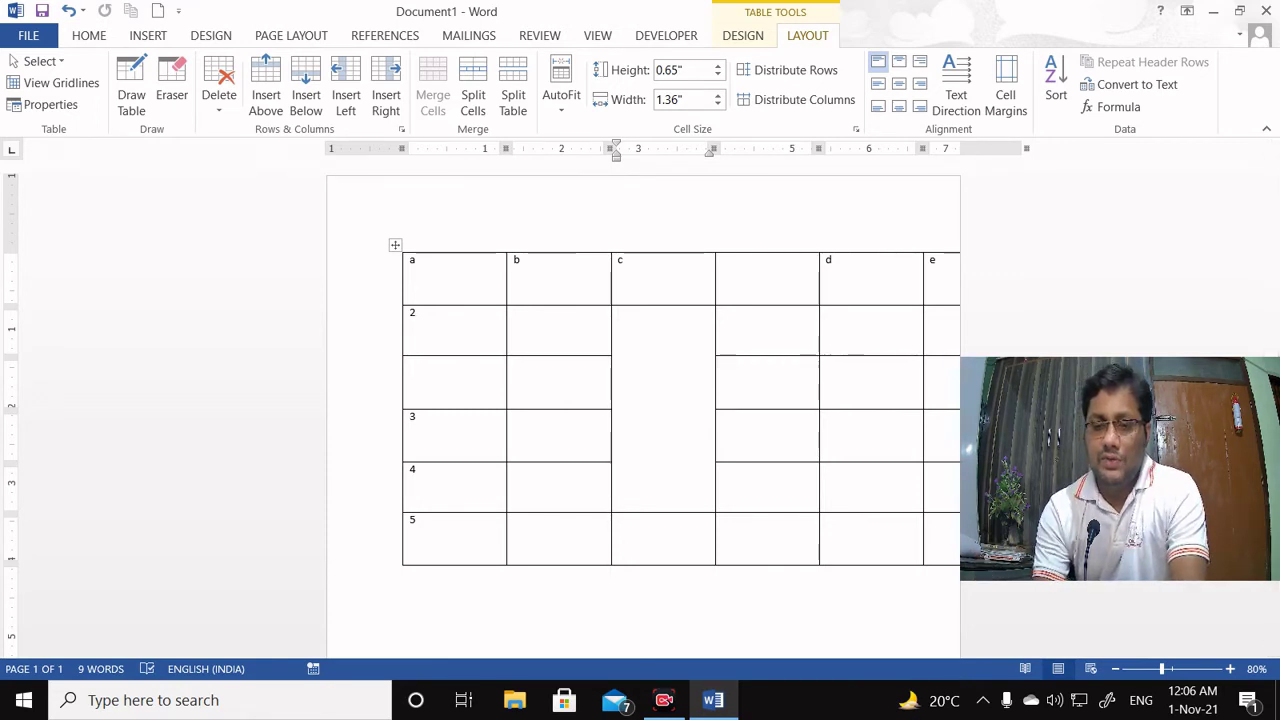
Type MonDay into the tall merged cell and select the word
{"action": "type", "text": "MonD"}
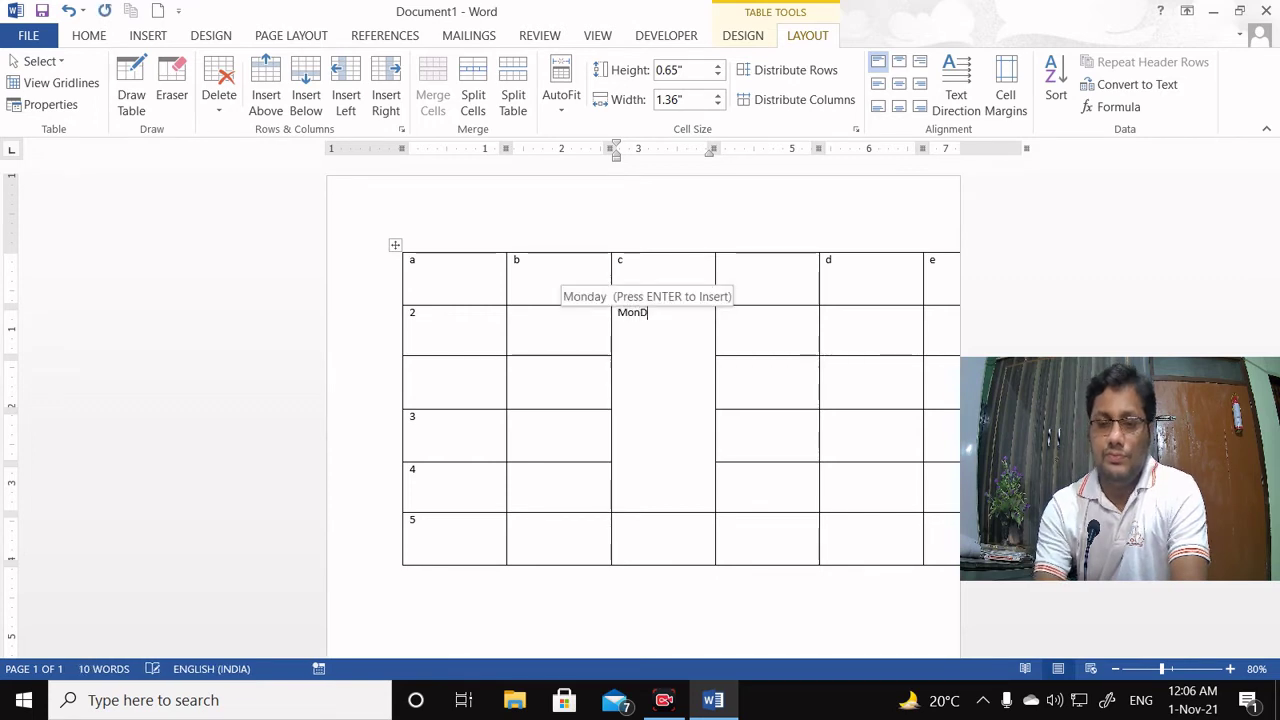
{"action": "type", "text": "ay"}
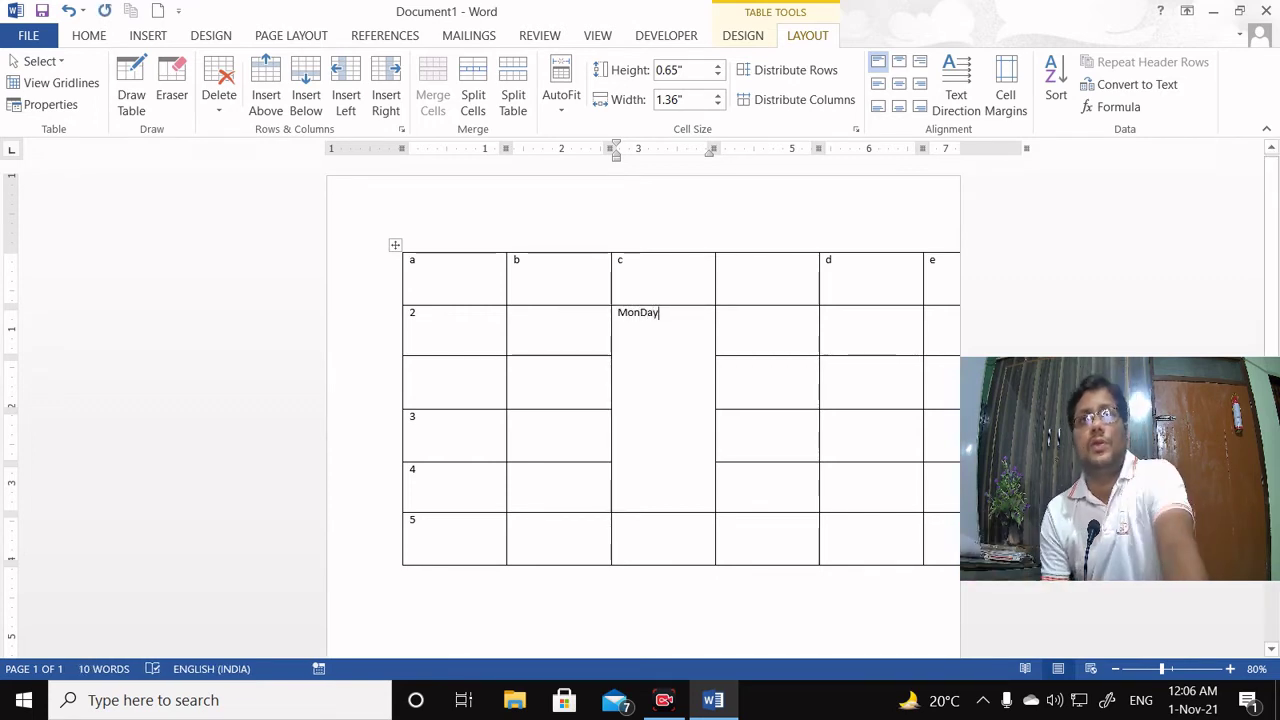
{"action": "double_click", "coordinate": [638, 312]}
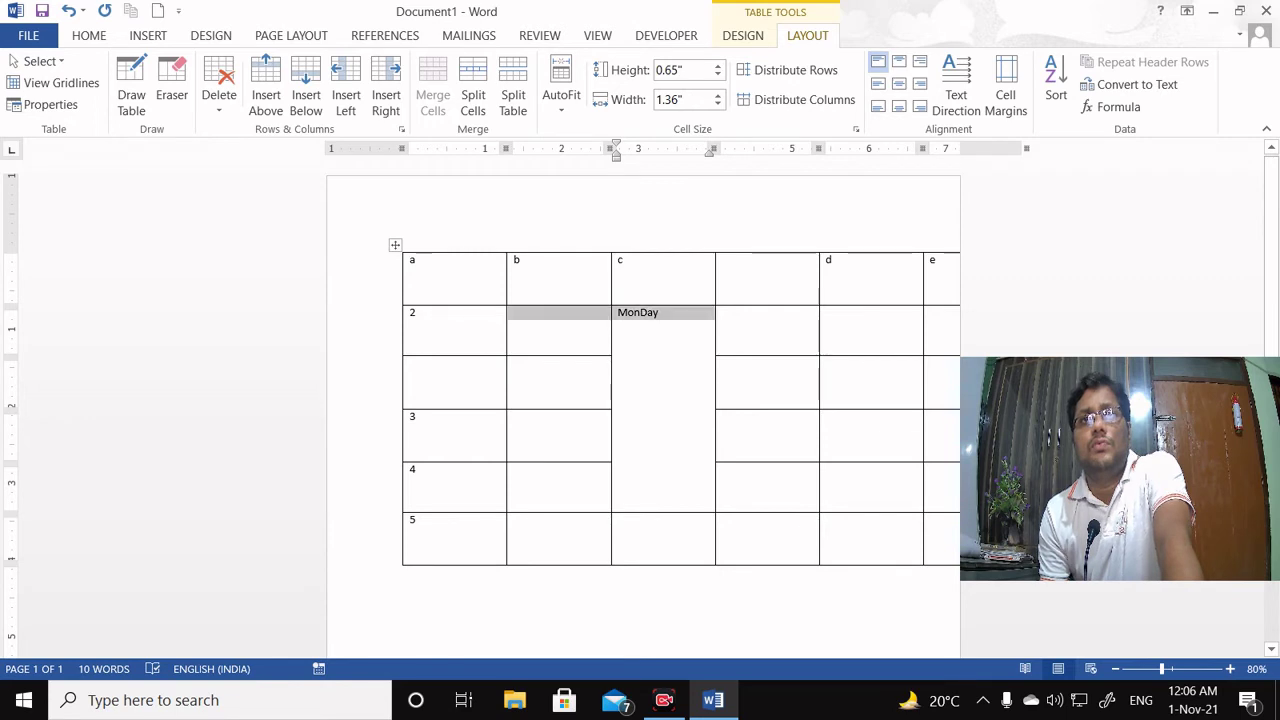
{"action": "left_click", "coordinate": [647, 313]}
{"action": "double_click", "coordinate": [647, 313]}
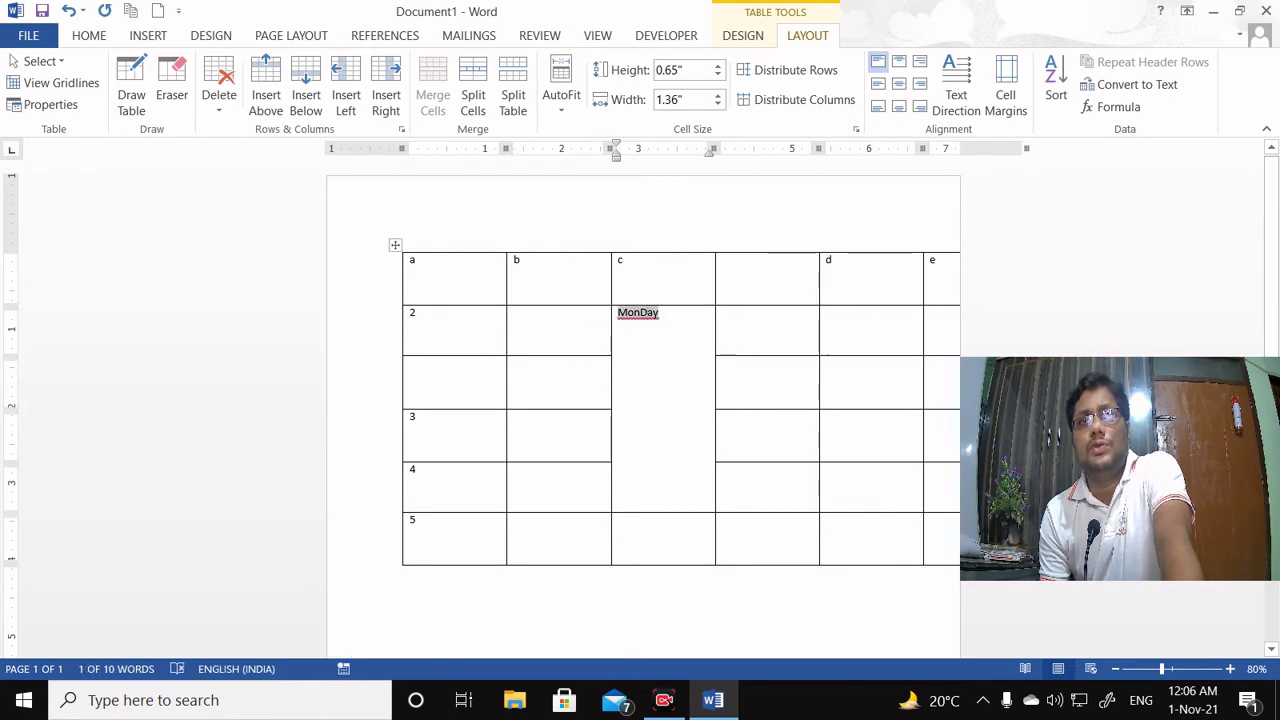
Rotate MonDay's text direction so it runs vertically, reading bottom to top
{"action": "left_click", "coordinate": [956, 72]}
{"action": "left_click", "coordinate": [956, 80]}
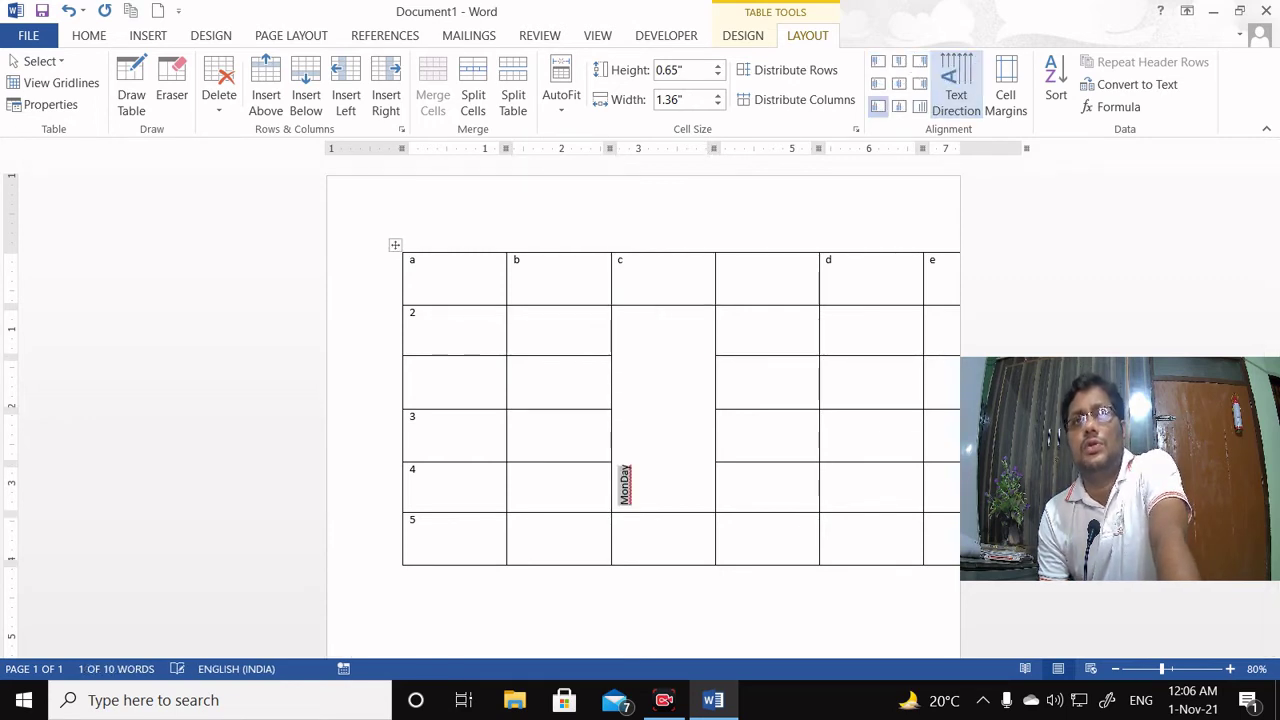
{"action": "left_click", "coordinate": [956, 80]}
{"action": "left_click", "coordinate": [956, 80]}
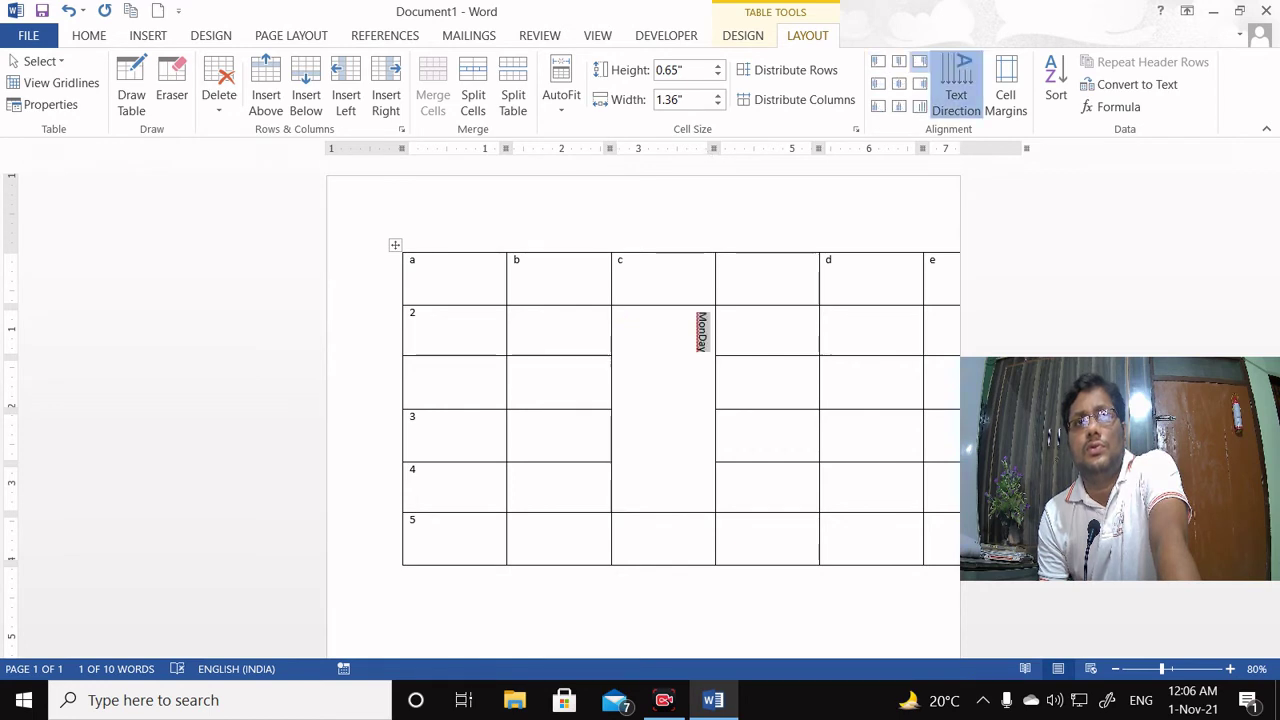
{"action": "left_click", "coordinate": [956, 80]}
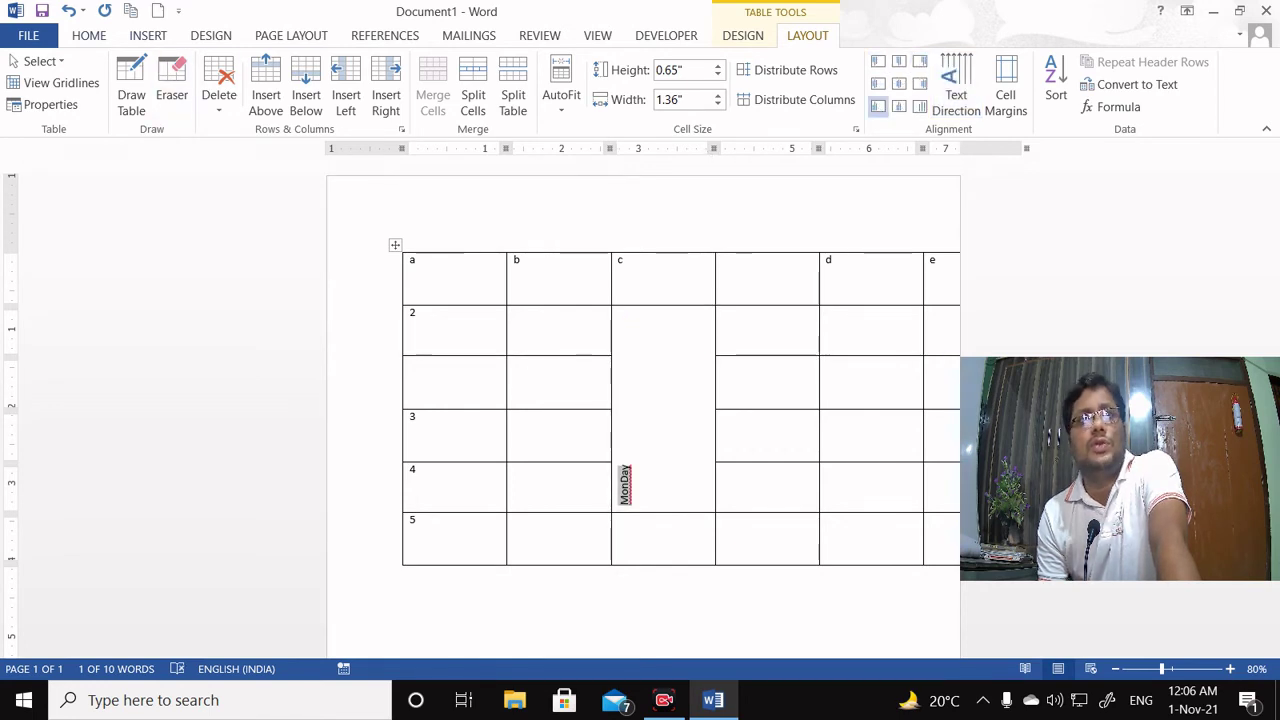
{"action": "left_click", "coordinate": [88, 35]}
Grow MonDay to 36 pt and keep it middle-aligned in its cell
{"action": "left_click", "coordinate": [292, 69]}
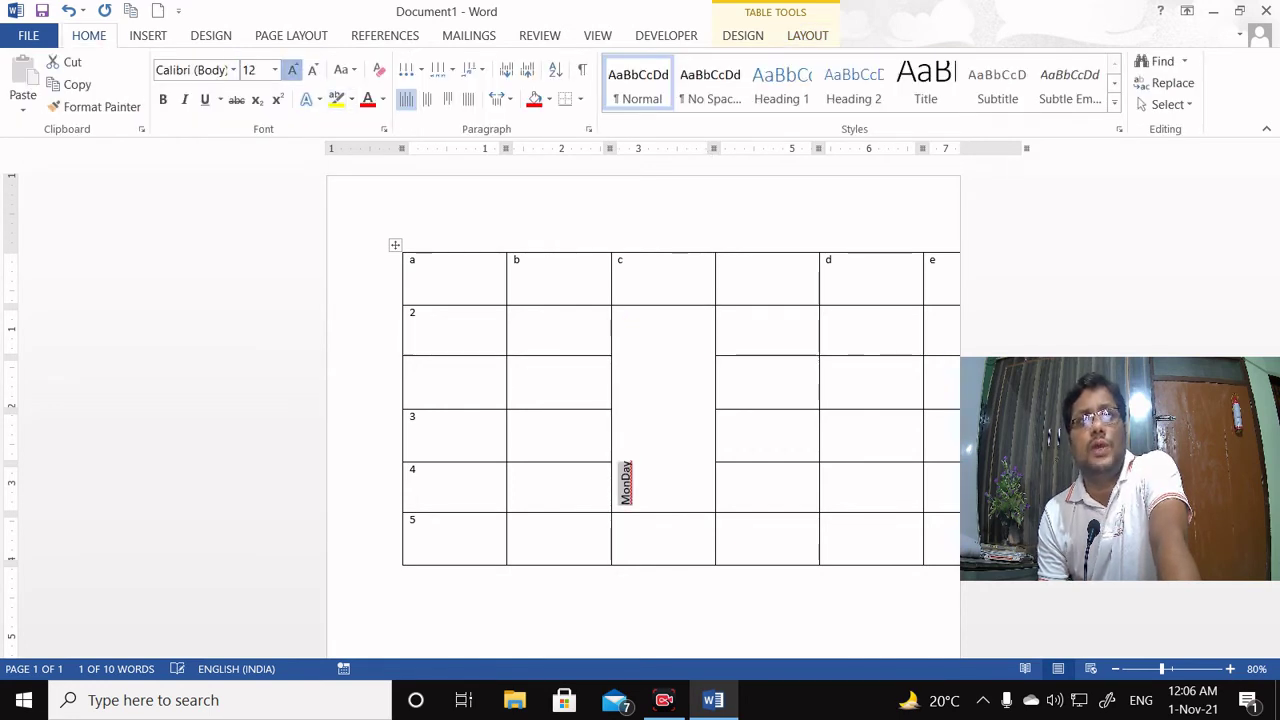
{"action": "left_click", "coordinate": [292, 69]}
{"action": "left_click", "coordinate": [292, 69]}
{"action": "left_click", "coordinate": [292, 69]}
{"action": "left_click", "coordinate": [292, 69]}
{"action": "left_click", "coordinate": [292, 69]}
{"action": "left_click", "coordinate": [292, 69]}
{"action": "left_click", "coordinate": [292, 69]}
{"action": "left_click", "coordinate": [292, 69]}
{"action": "left_click", "coordinate": [292, 69]}
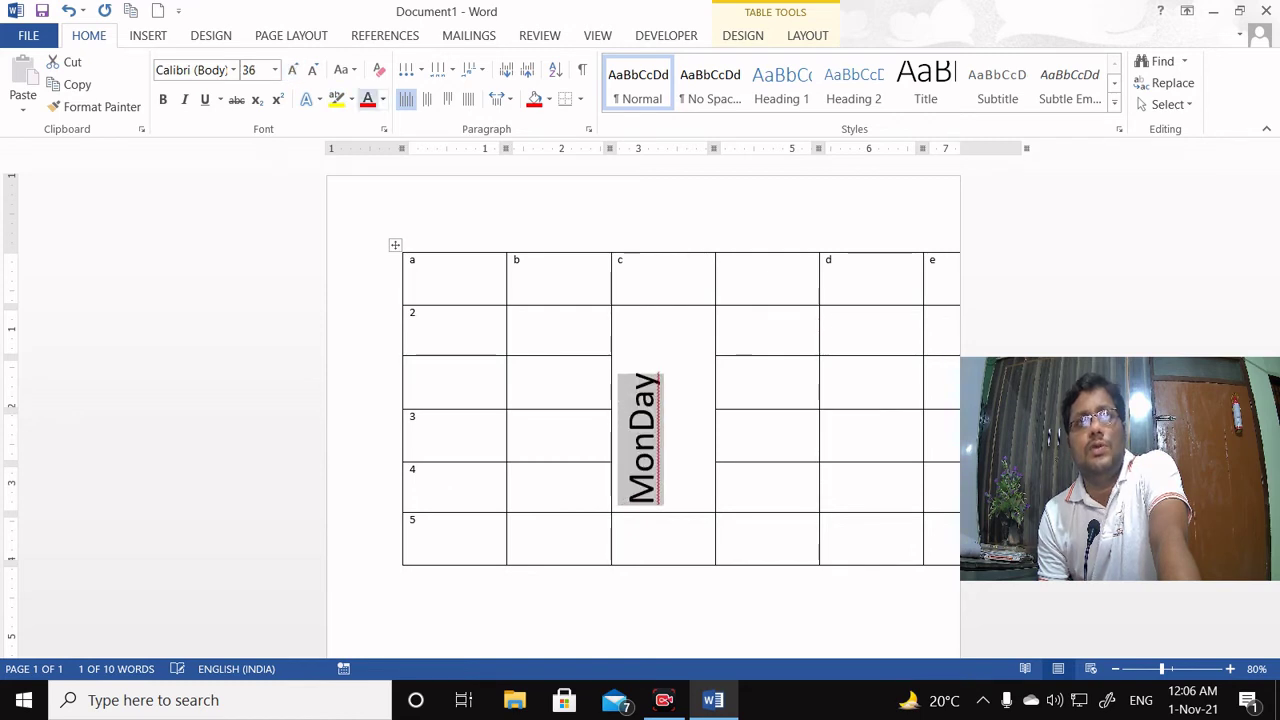
{"action": "left_click", "coordinate": [427, 98]}
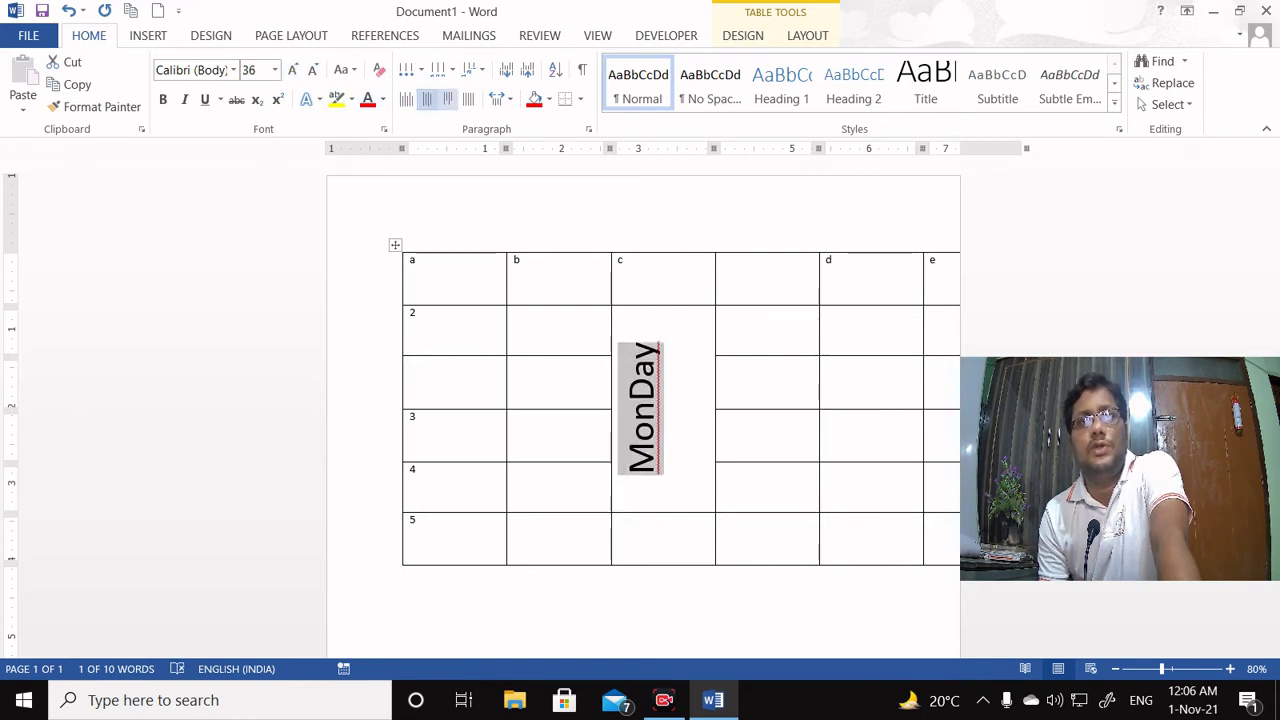
{"action": "left_click", "coordinate": [448, 99]}
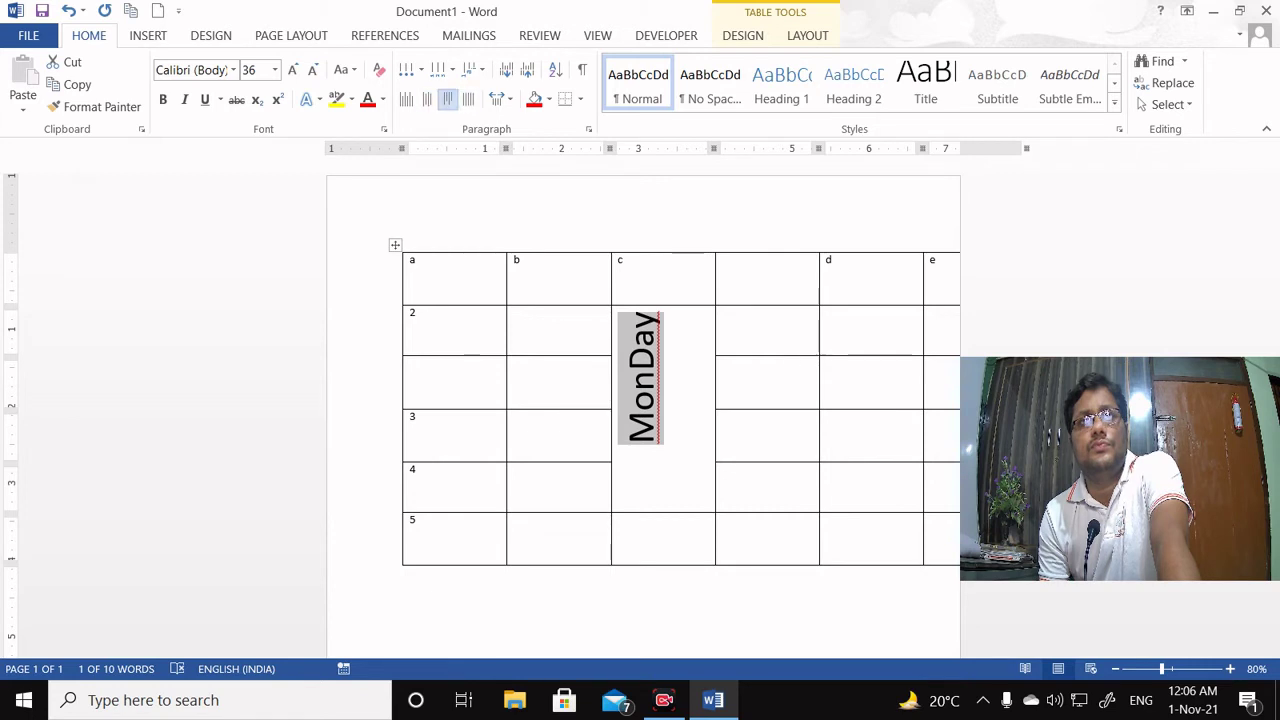
{"action": "left_click", "coordinate": [427, 99]}
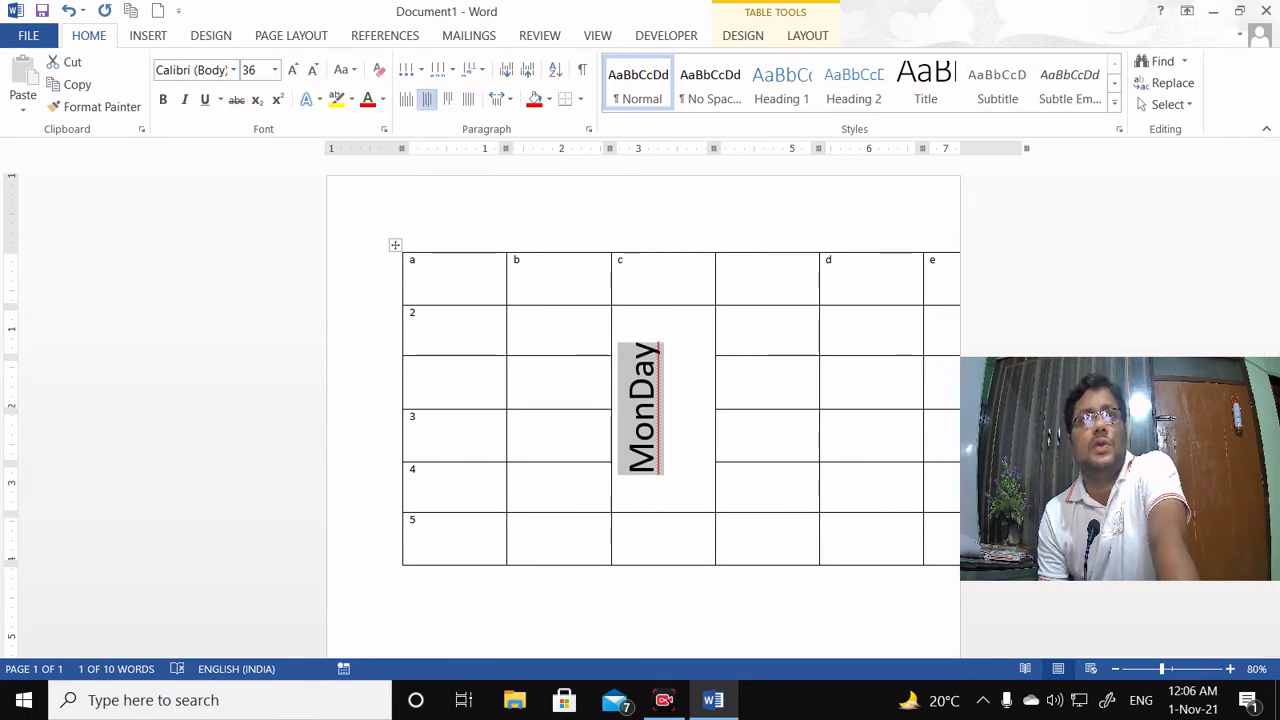
Change MonDay to UPPERCASE and insert a space so it reads MON DAY
{"action": "left_click", "coordinate": [346, 69]}
{"action": "left_click", "coordinate": [393, 138]}
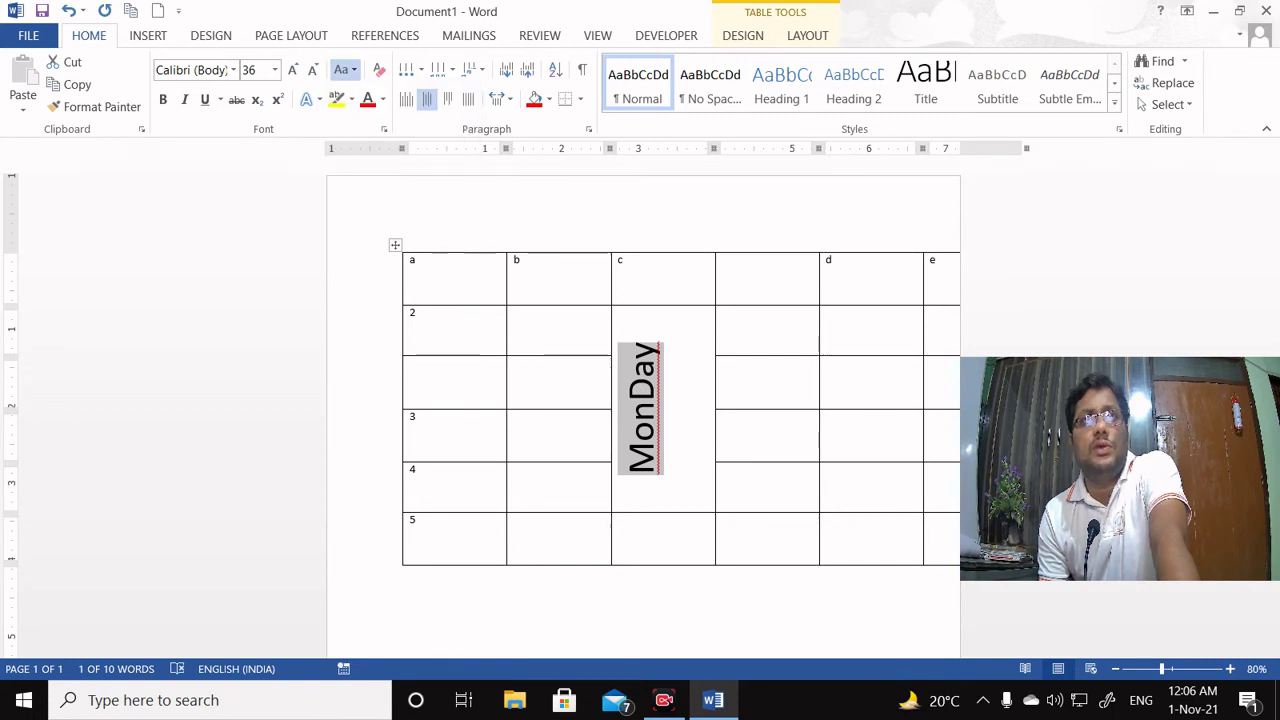
{"action": "left_click", "coordinate": [640, 399]}
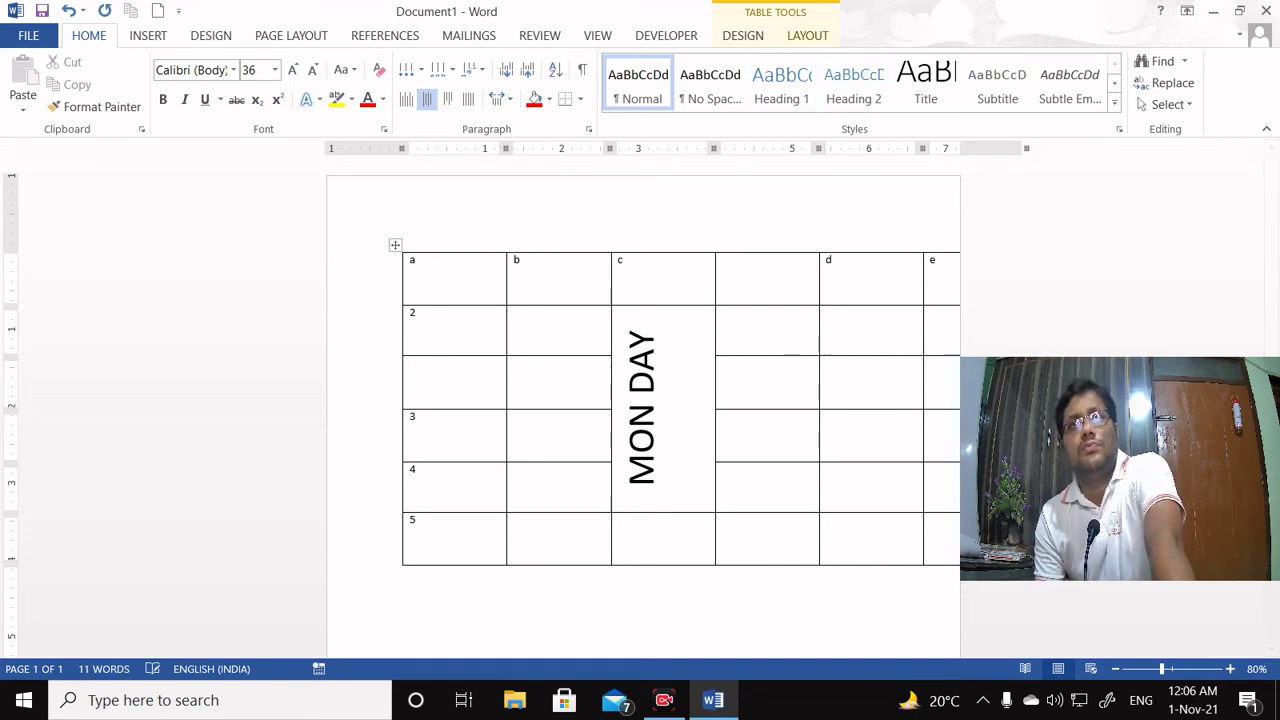
{"action": "left_click", "coordinate": [807, 35]}
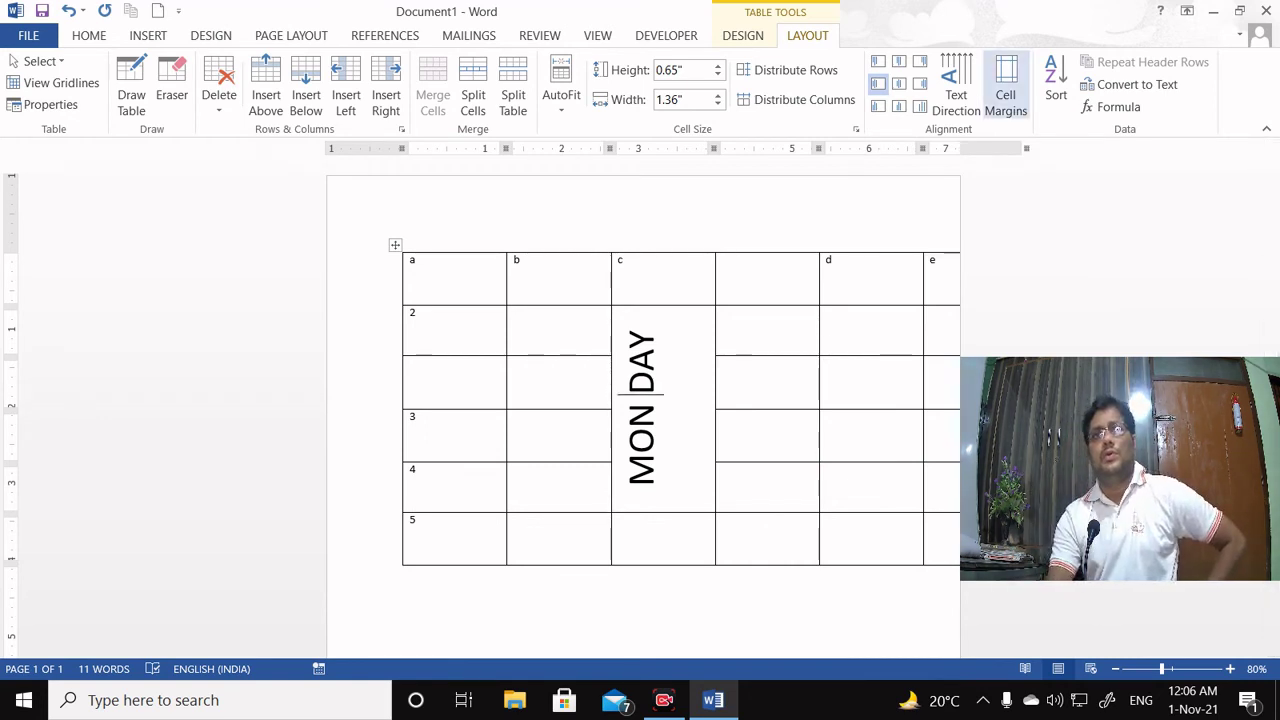
Set the table's default cell margins to 0.15" left and 0.16" right, then centre MON DAY
{"action": "left_click", "coordinate": [1005, 88]}
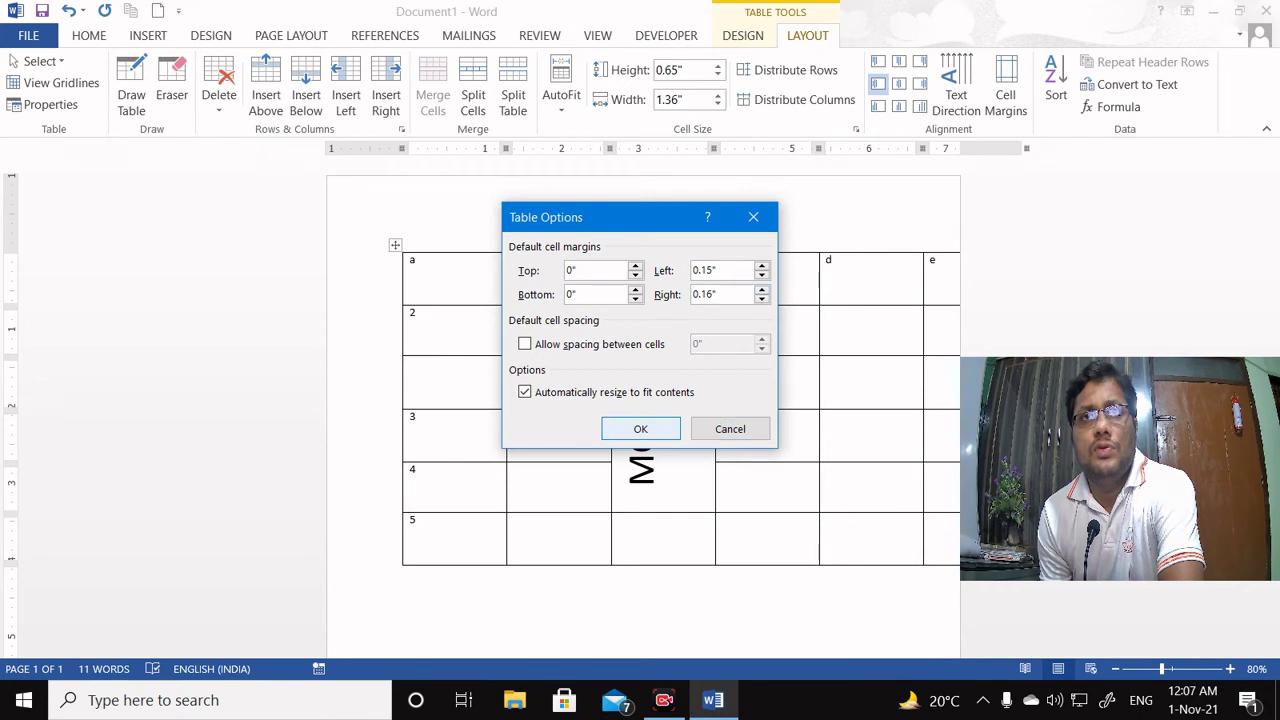
{"action": "left_click", "coordinate": [640, 428]}
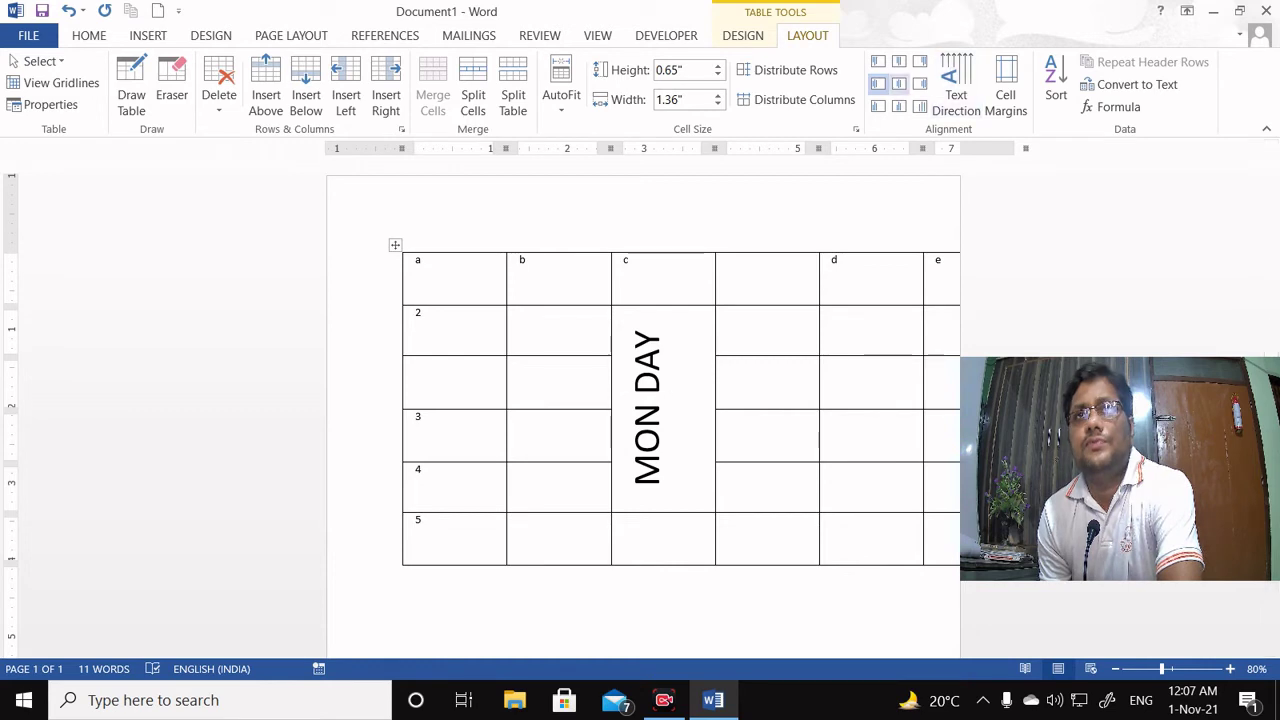
{"action": "left_click", "coordinate": [898, 84]}
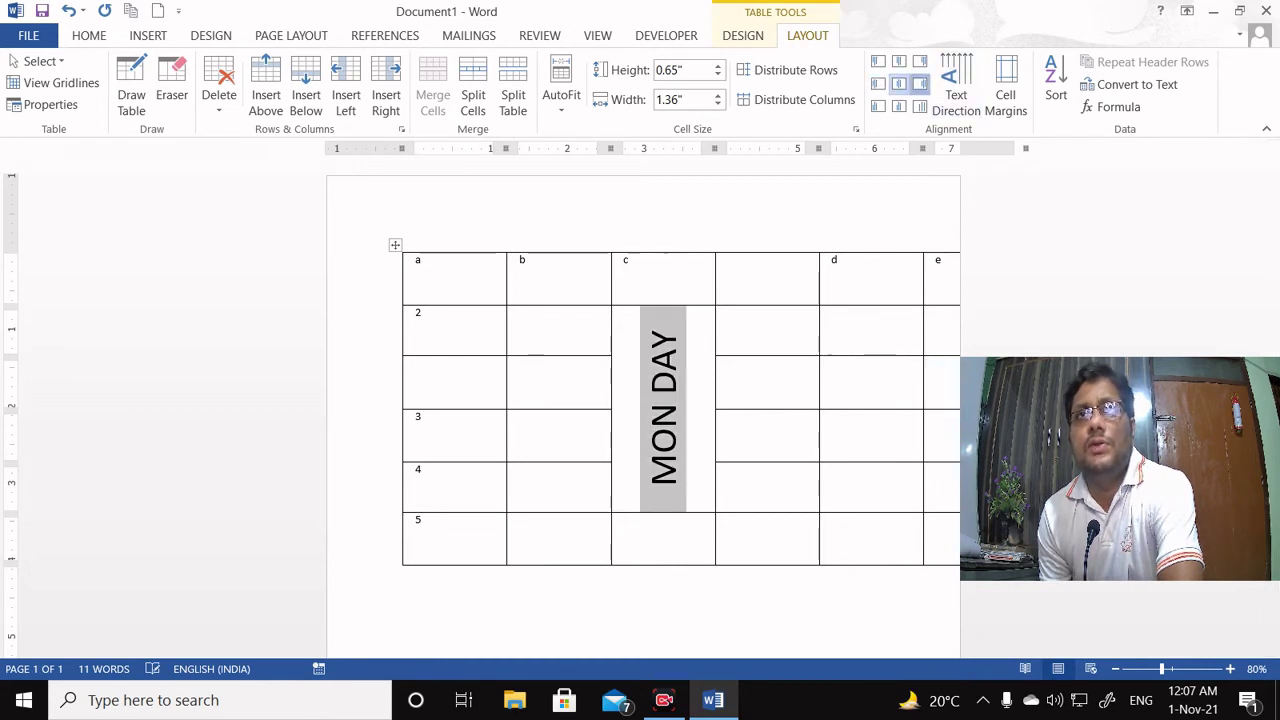
Try several cell alignments, ending with MON DAY centred horizontally and vertically
{"action": "left_click", "coordinate": [920, 84]}
{"action": "left_click", "coordinate": [898, 84]}
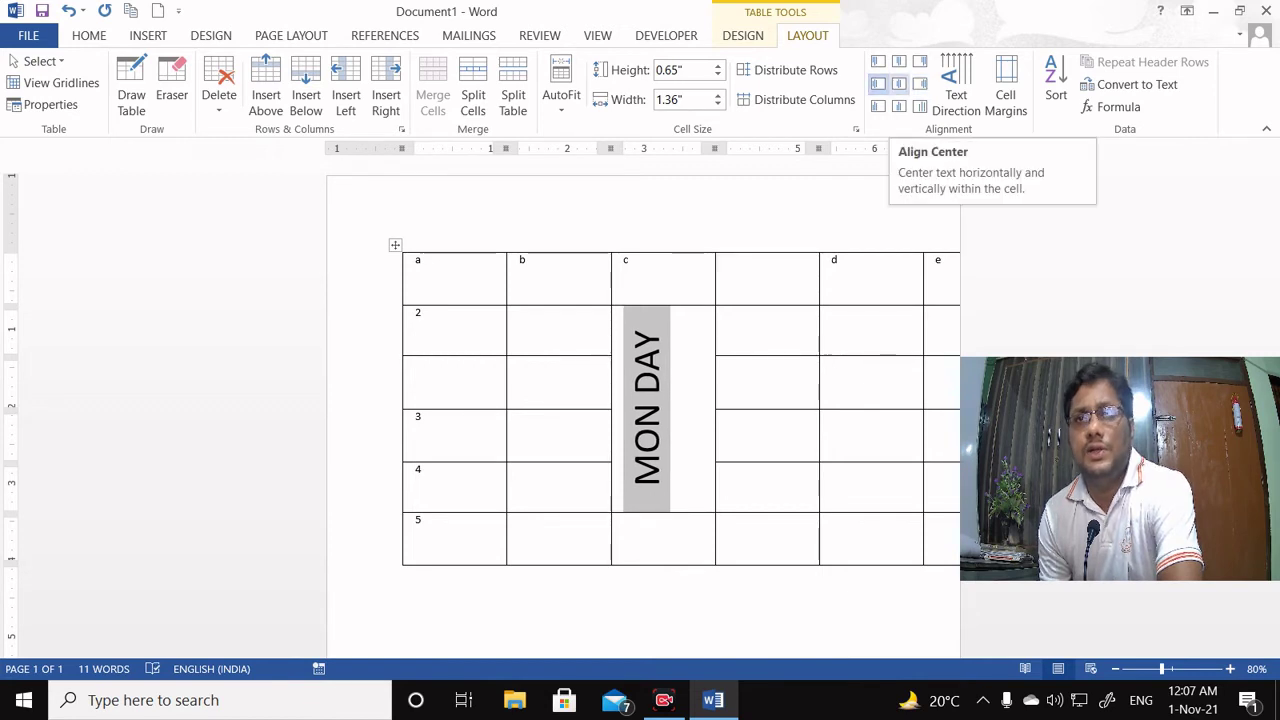
{"action": "left_click", "coordinate": [898, 61]}
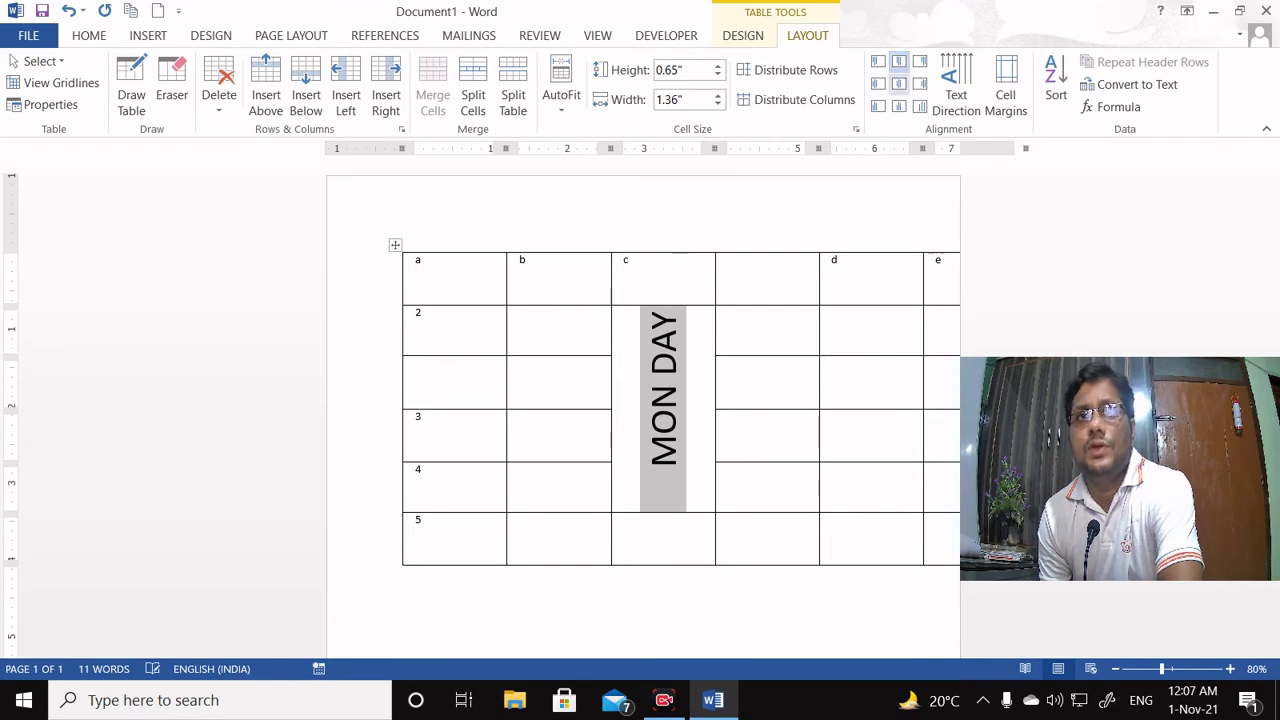
{"action": "left_click", "coordinate": [898, 106]}
{"action": "left_click", "coordinate": [898, 84]}
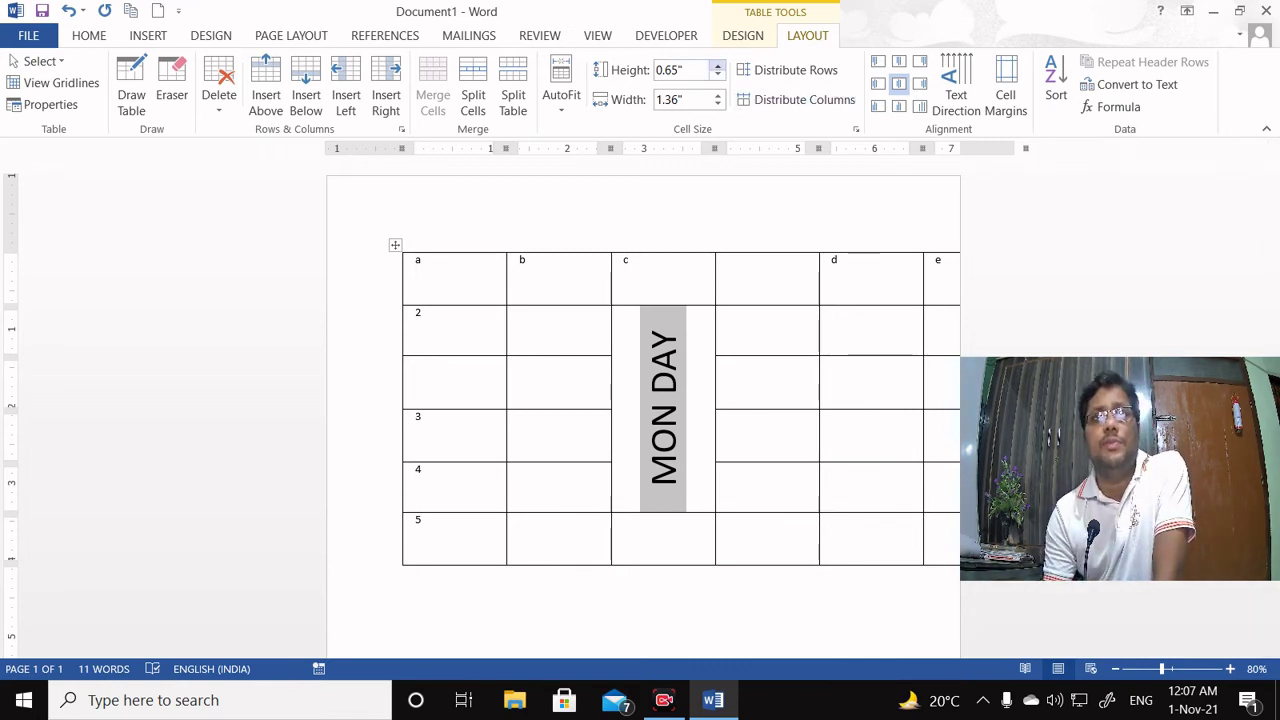
Set the header row height to 0.3", dismissing the row-break warning
{"action": "left_click", "coordinate": [717, 65]}
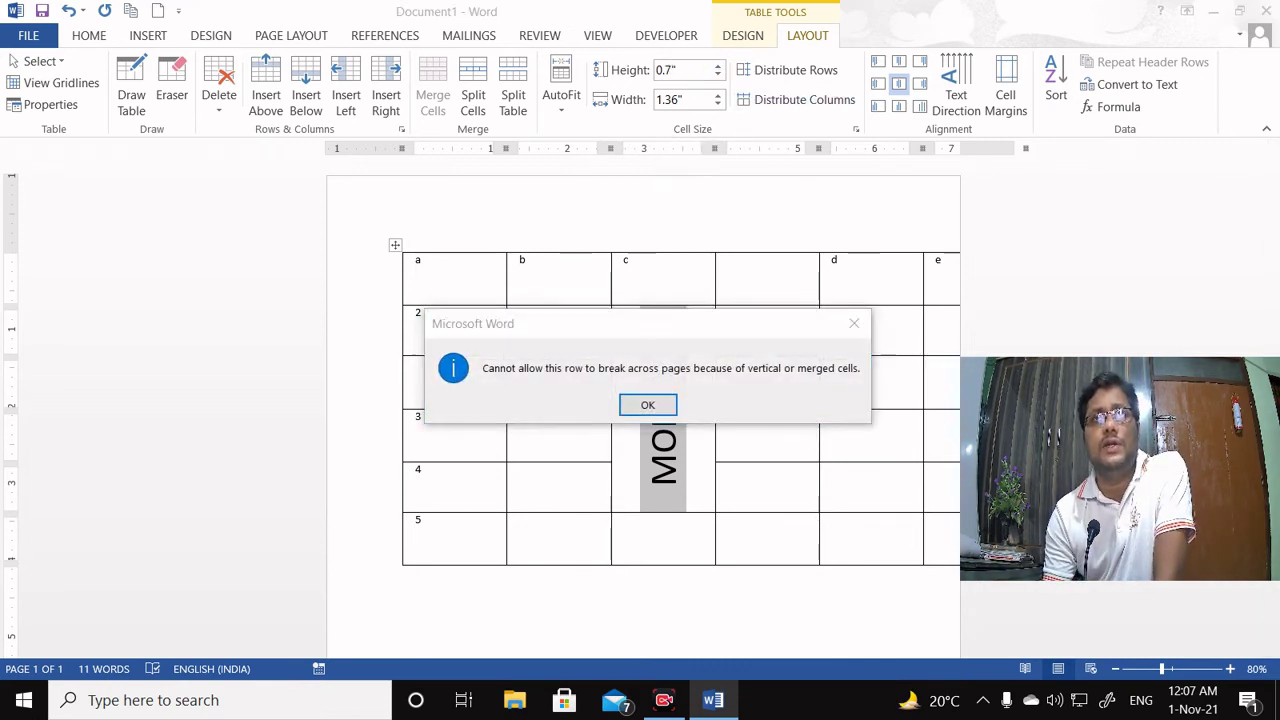
{"action": "key", "text": "Return"}
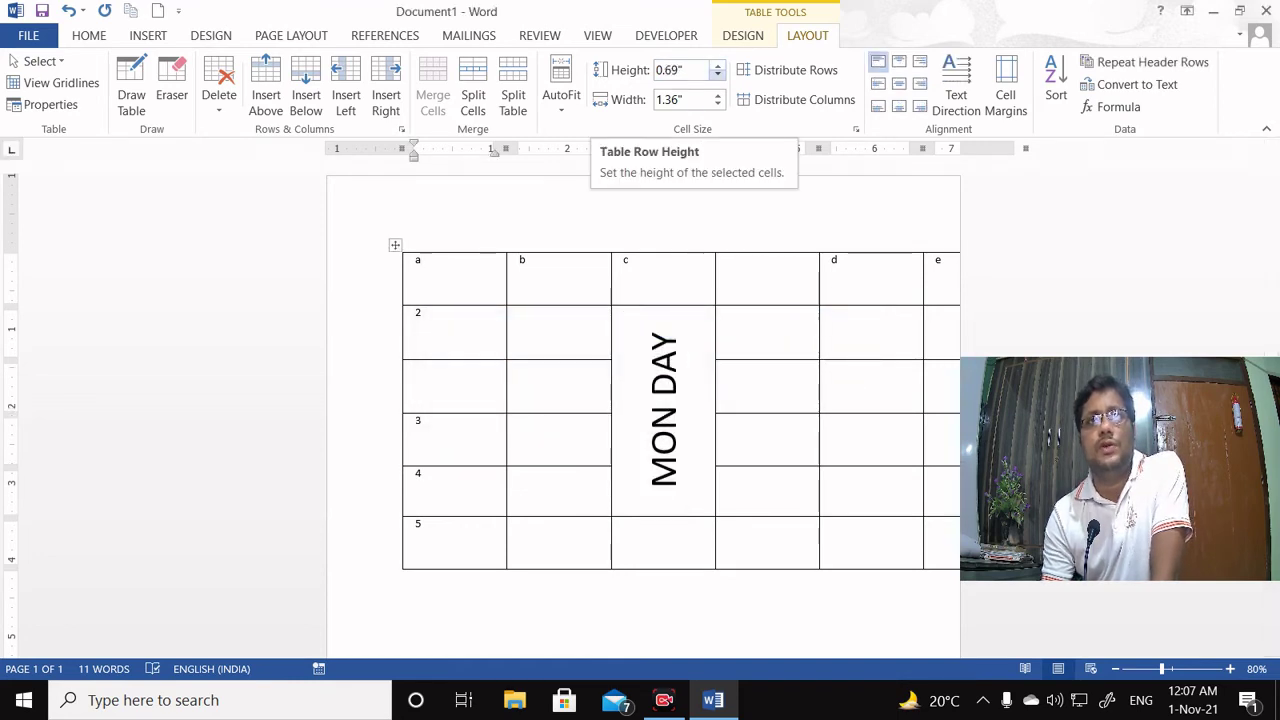
{"action": "left_click", "coordinate": [717, 75]}
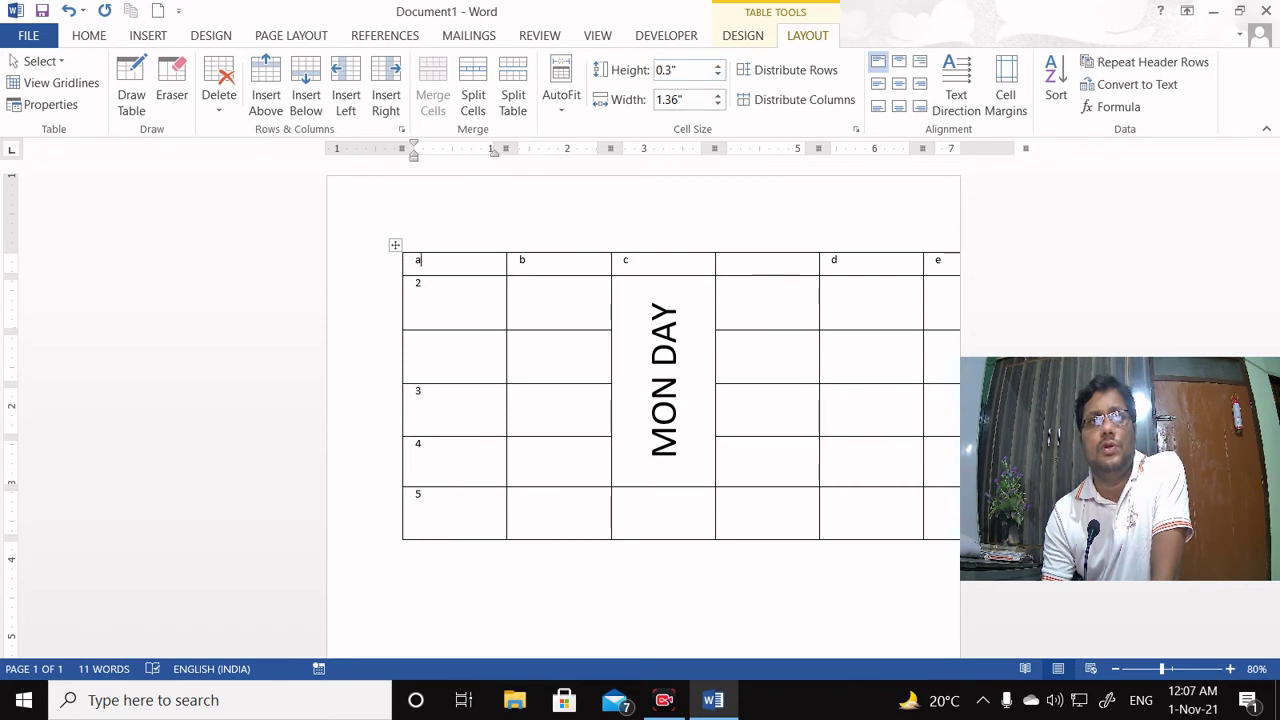
Narrow column b to 0.9" wide
{"action": "left_click", "coordinate": [519, 283]}
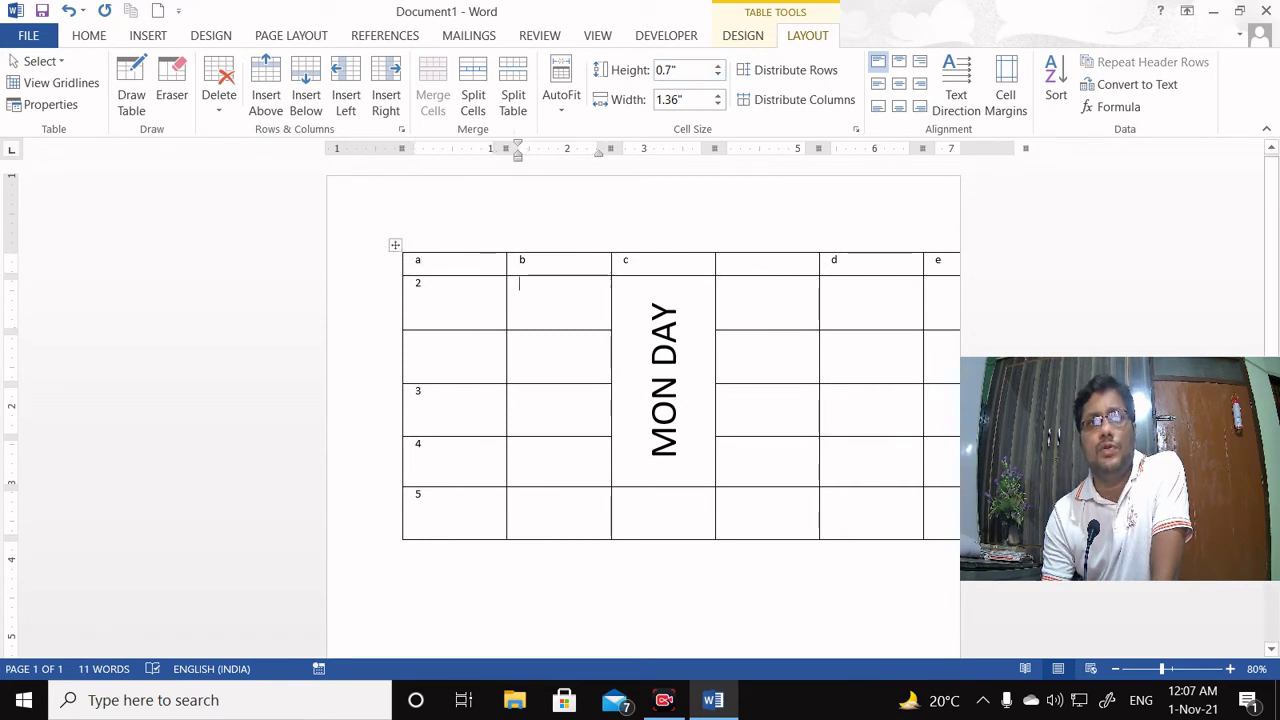
{"action": "key", "text": "Up"}
{"action": "left_click", "coordinate": [717, 104]}
{"action": "left_click", "coordinate": [717, 104]}
{"action": "left_click", "coordinate": [717, 104]}
{"action": "left_click", "coordinate": [717, 104]}
{"action": "left_click", "coordinate": [717, 104]}
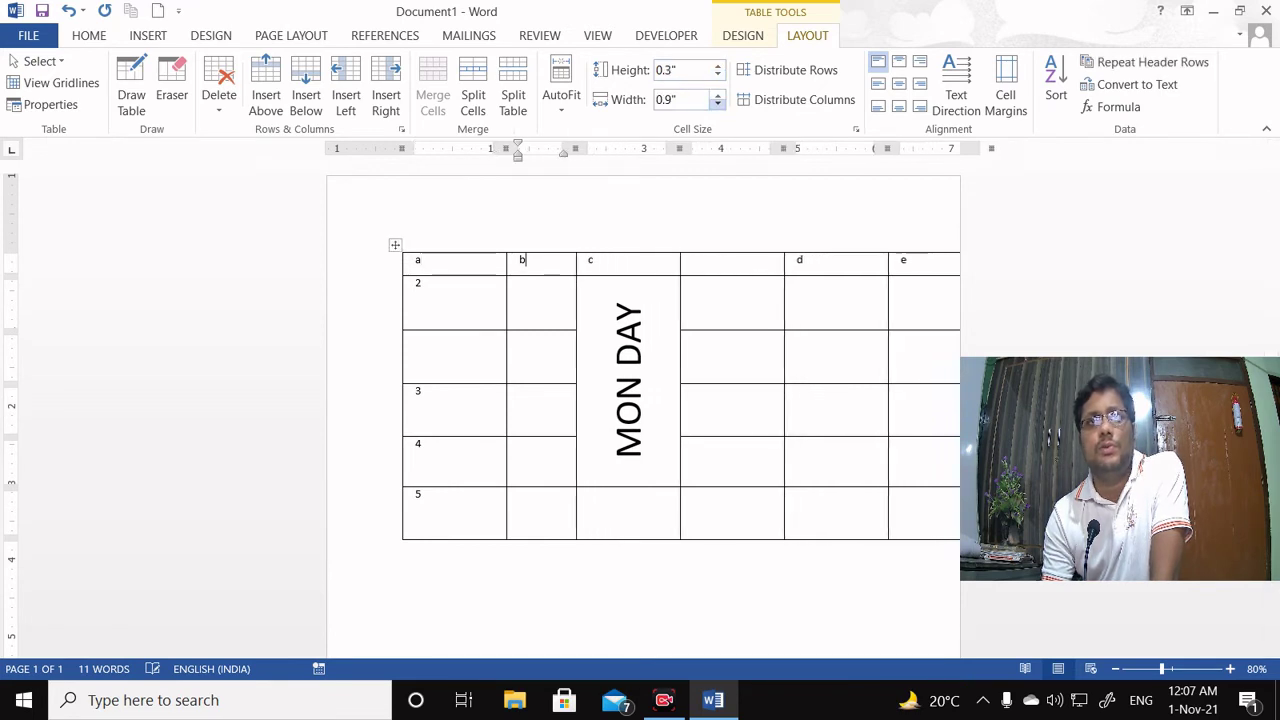
{"action": "left_click", "coordinate": [717, 104]}
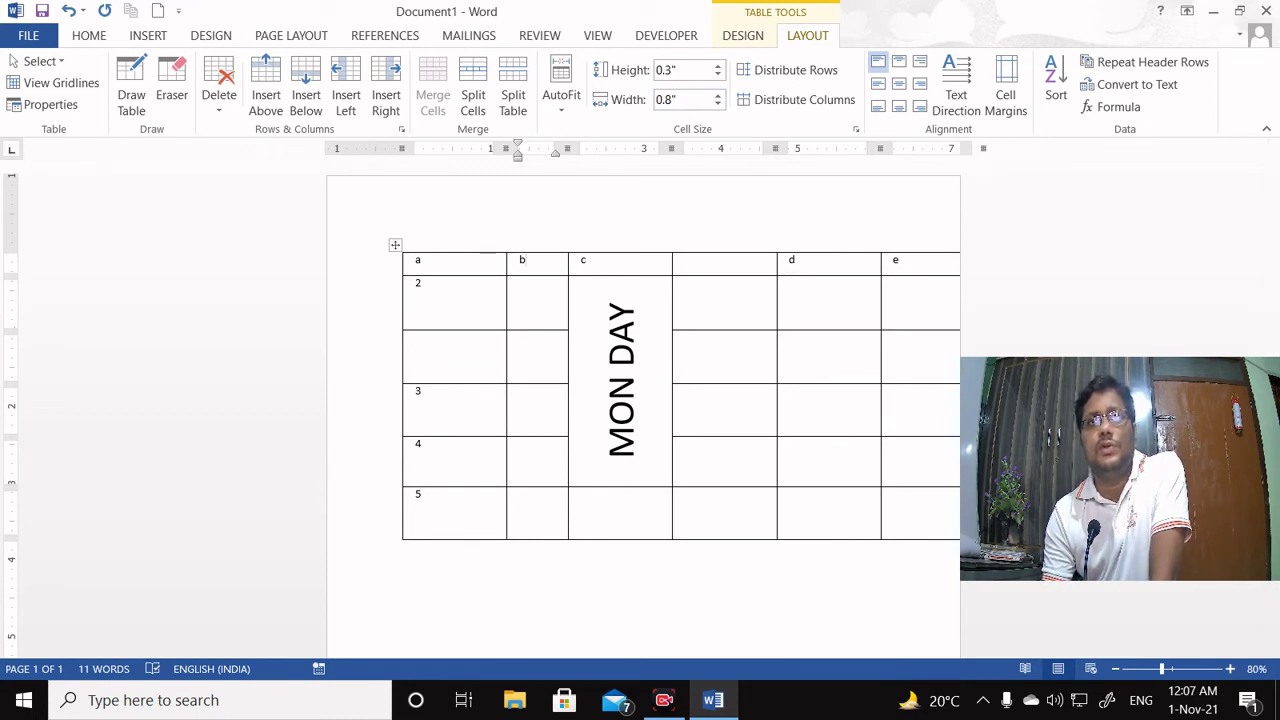
{"action": "left_click", "coordinate": [717, 95]}
{"action": "left_click", "coordinate": [717, 95]}
{"action": "left_click", "coordinate": [717, 95]}
{"action": "left_click", "coordinate": [717, 95]}
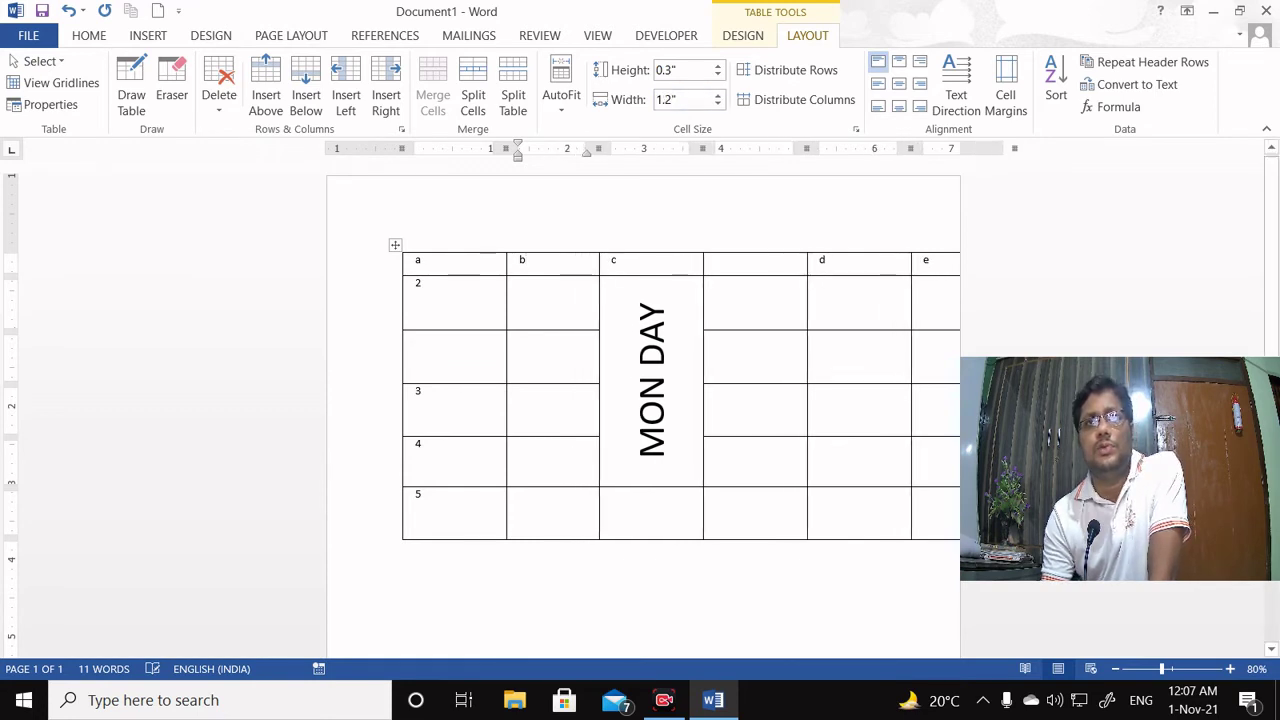
{"action": "left_click", "coordinate": [717, 104]}
{"action": "left_click", "coordinate": [717, 104]}
{"action": "left_click", "coordinate": [717, 104]}
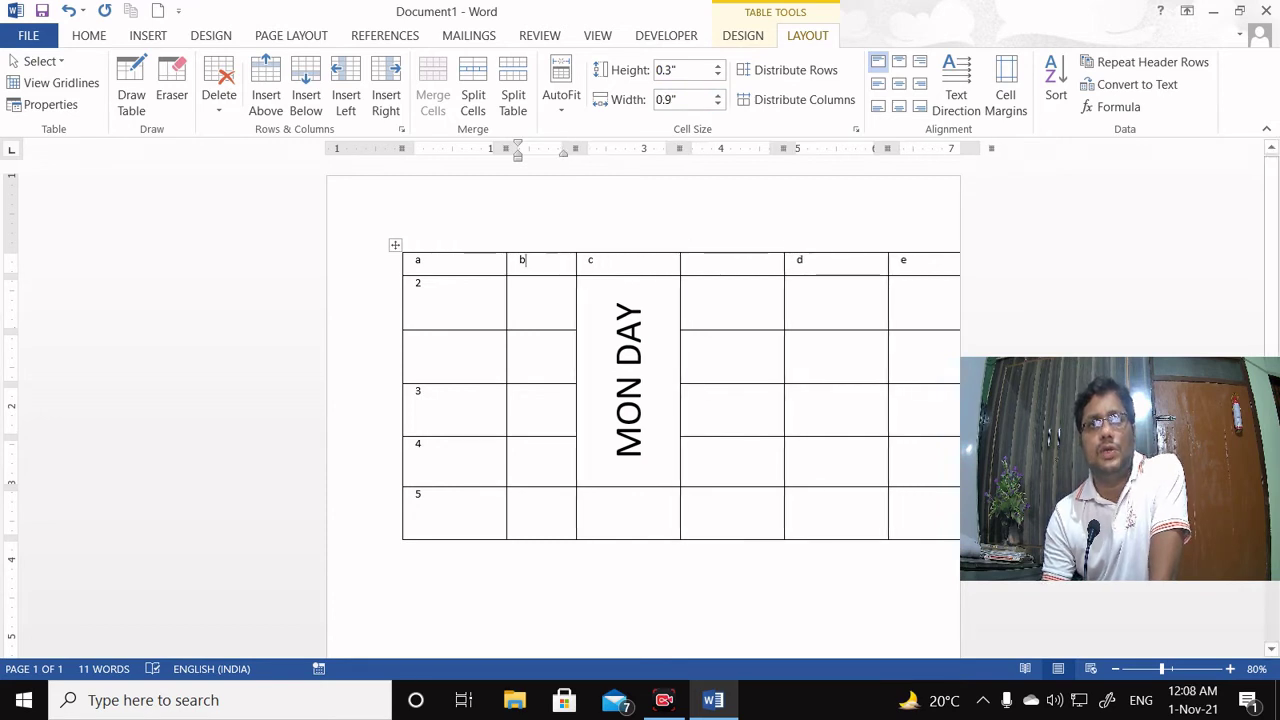
Enter the values 10, 10, 20 and 30 down column b
{"action": "left_click", "coordinate": [514, 284]}
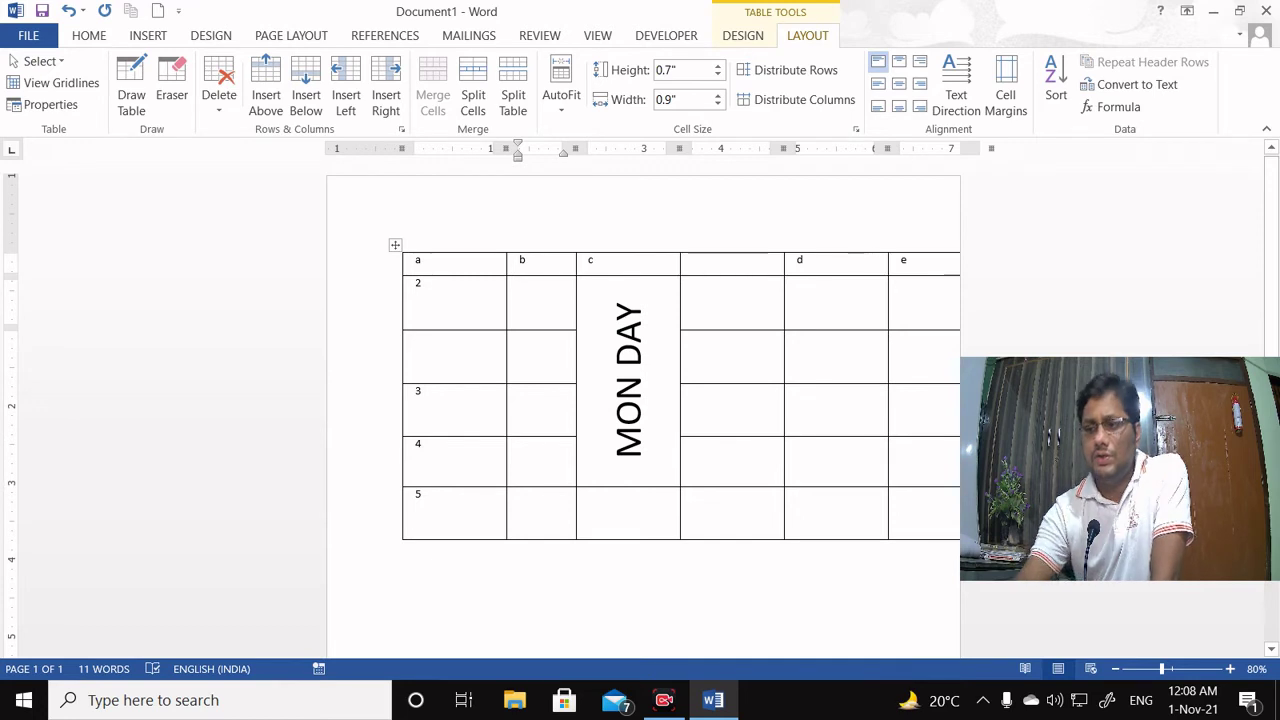
{"action": "type", "text": "10"}
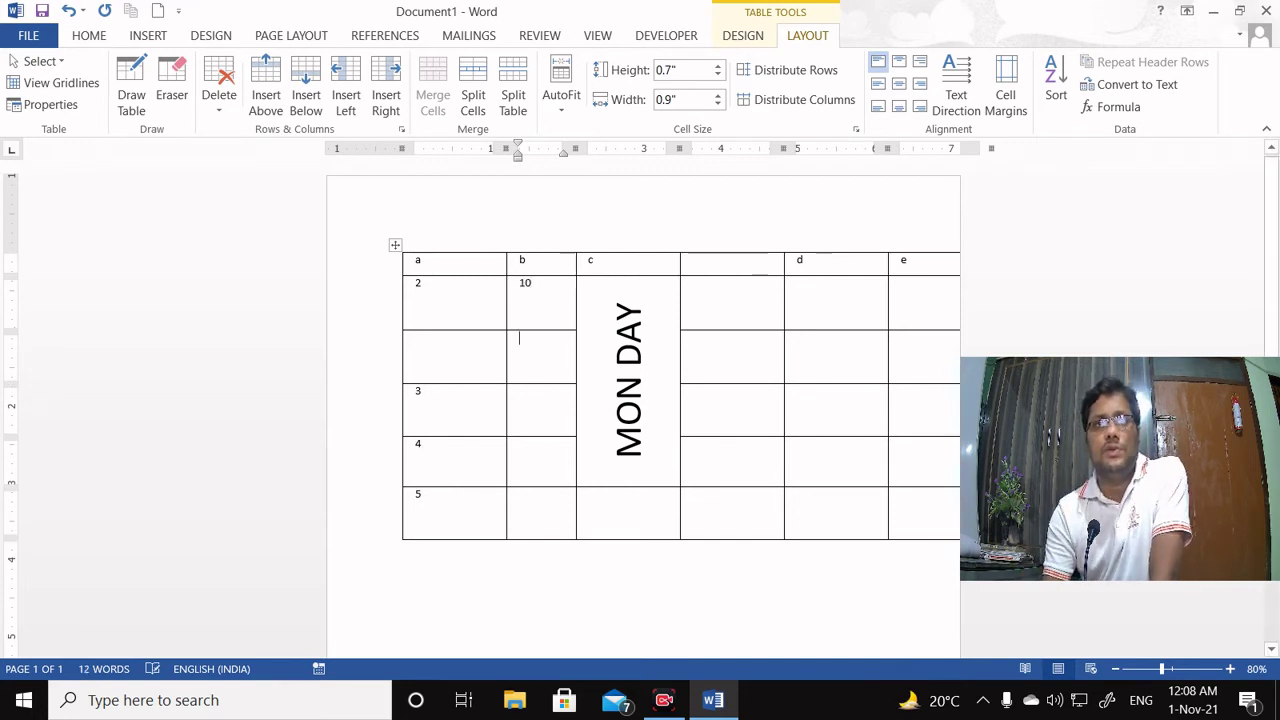
{"action": "type", "text": "10"}
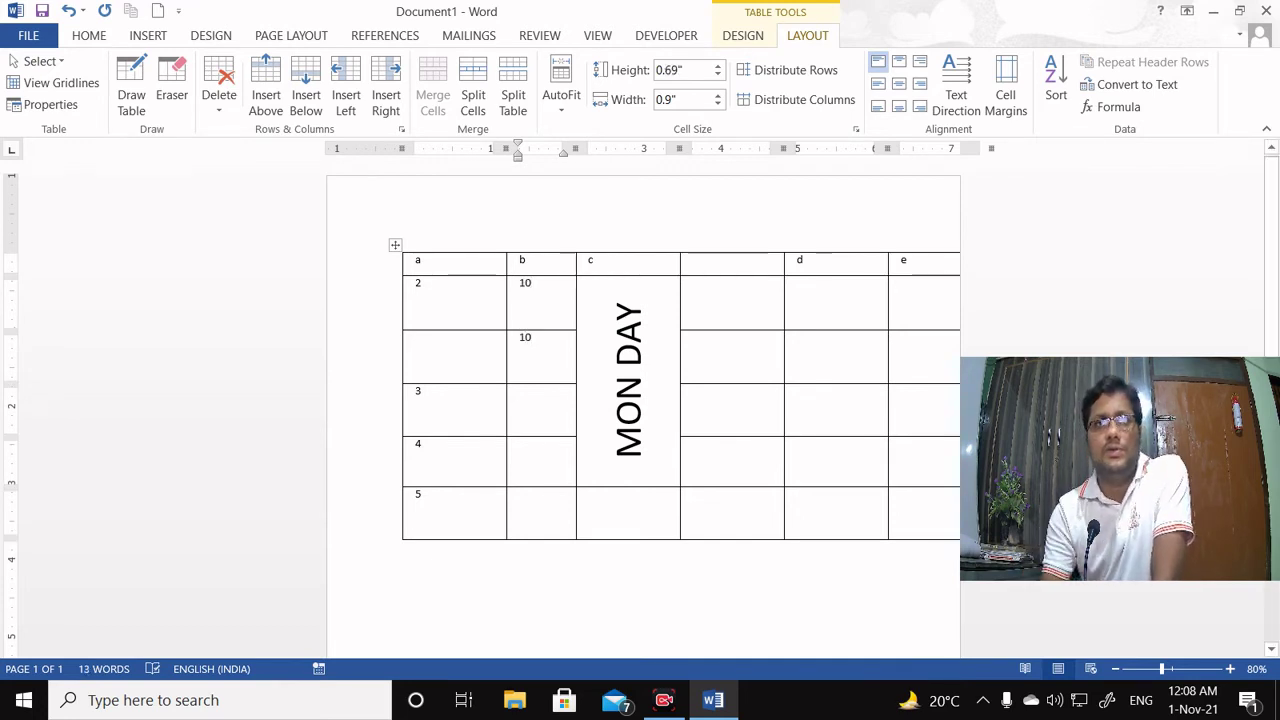
{"action": "left_click", "coordinate": [520, 392]}
{"action": "type", "text": "20"}
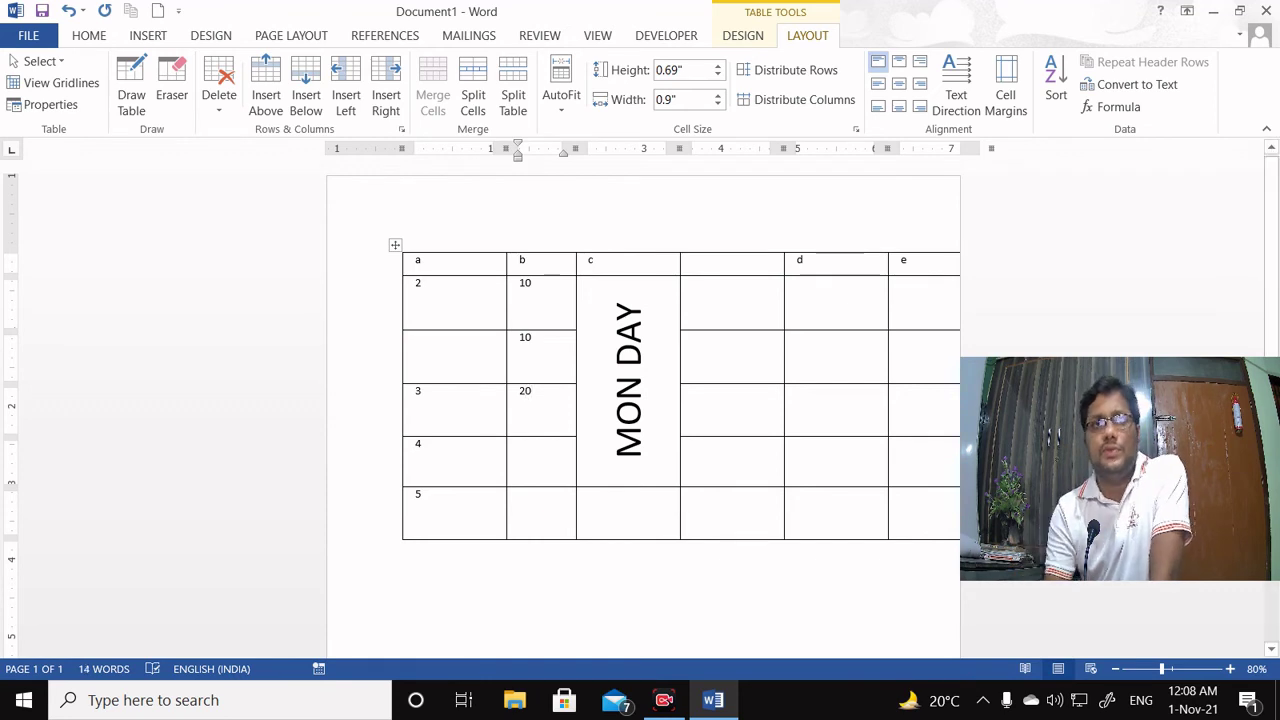
{"action": "left_click", "coordinate": [520, 445]}
{"action": "type", "text": "30"}
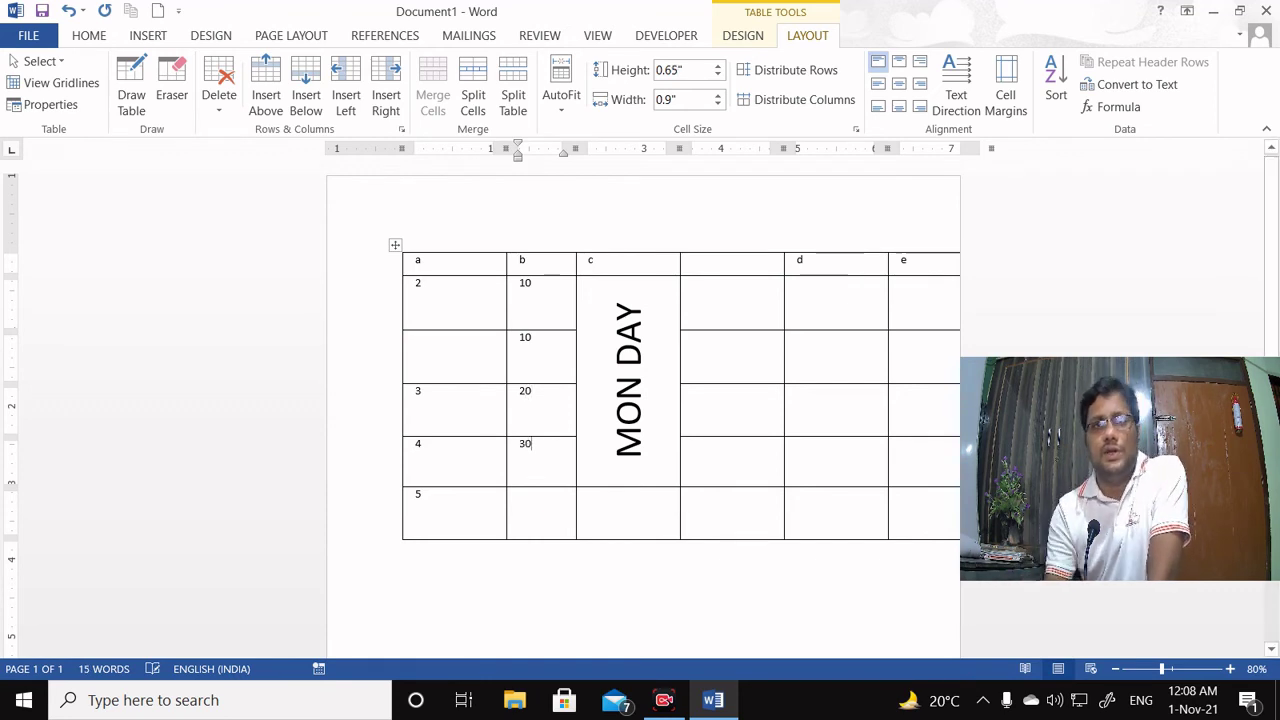
{"action": "left_click", "coordinate": [520, 495]}
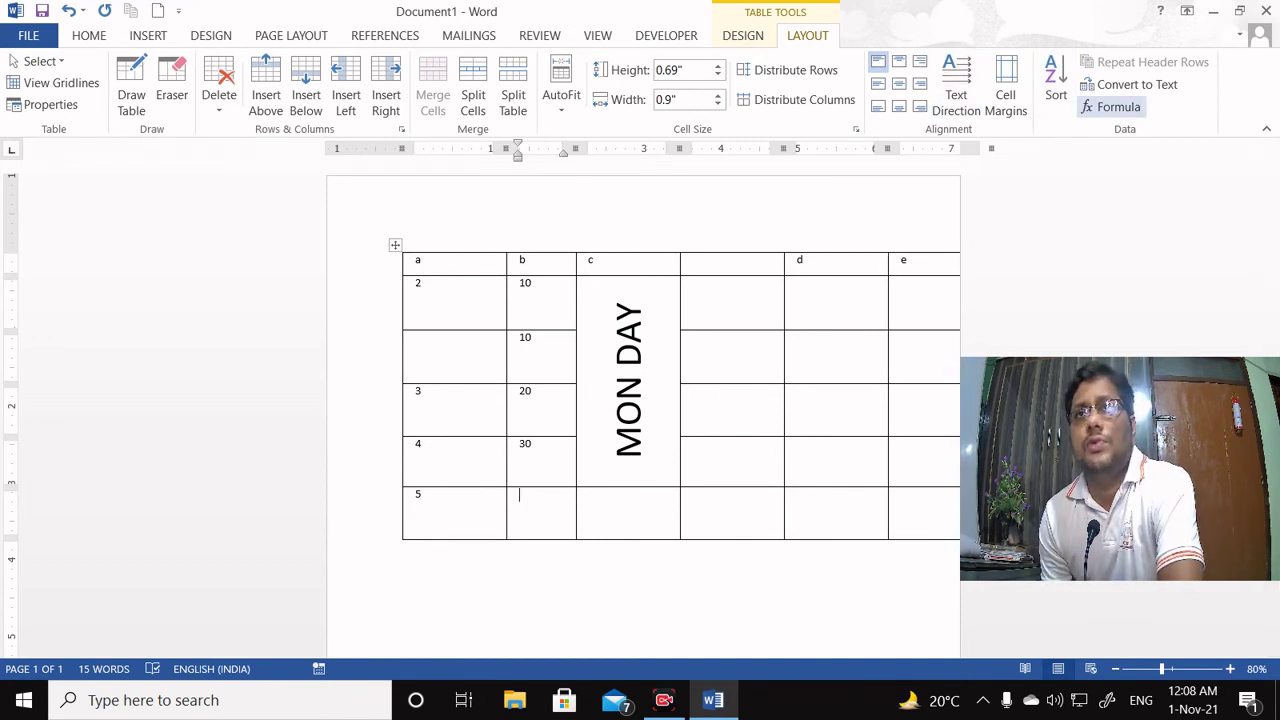
Insert a SUM(ABOVE) formula in column b's bottom cell, giving 70, and select it
{"action": "left_click", "coordinate": [1115, 106]}
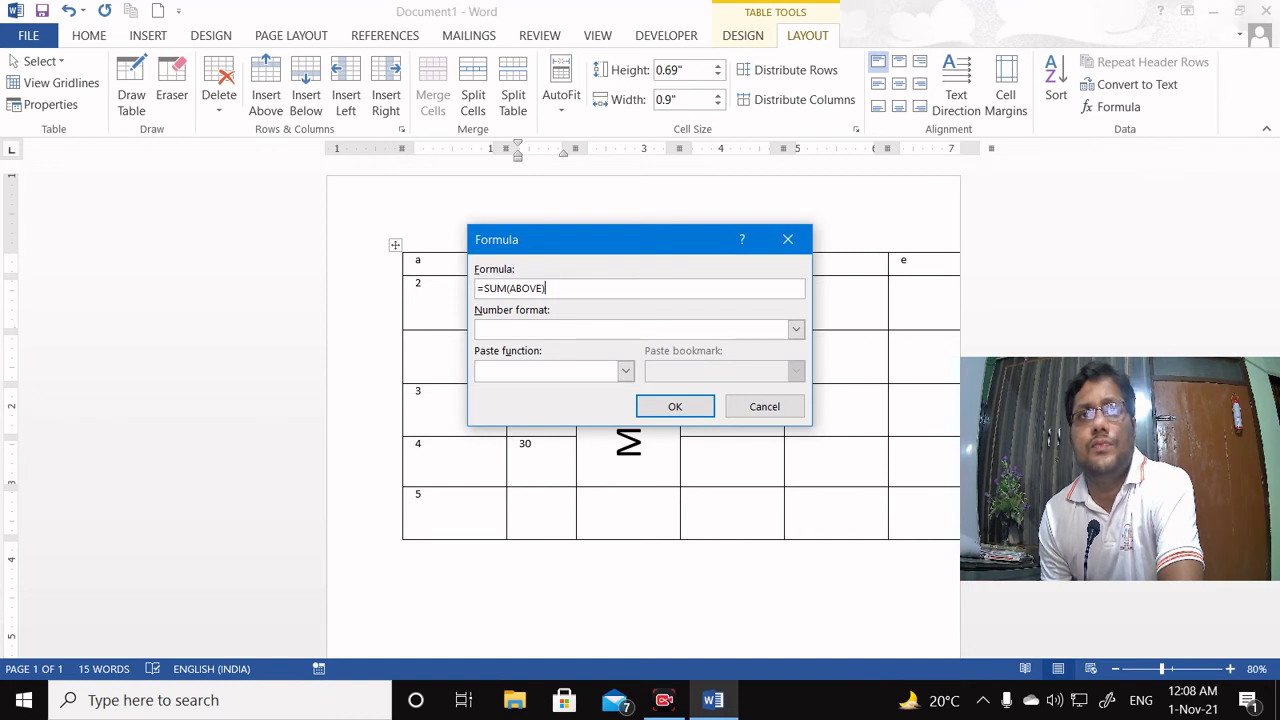
{"action": "mouse_move", "coordinate": [578, 243]}
{"action": "left_mouse_down"}
{"action": "mouse_move", "coordinate": [907, 199]}
{"action": "mouse_move", "coordinate": [849, 100]}
{"action": "left_mouse_up"}
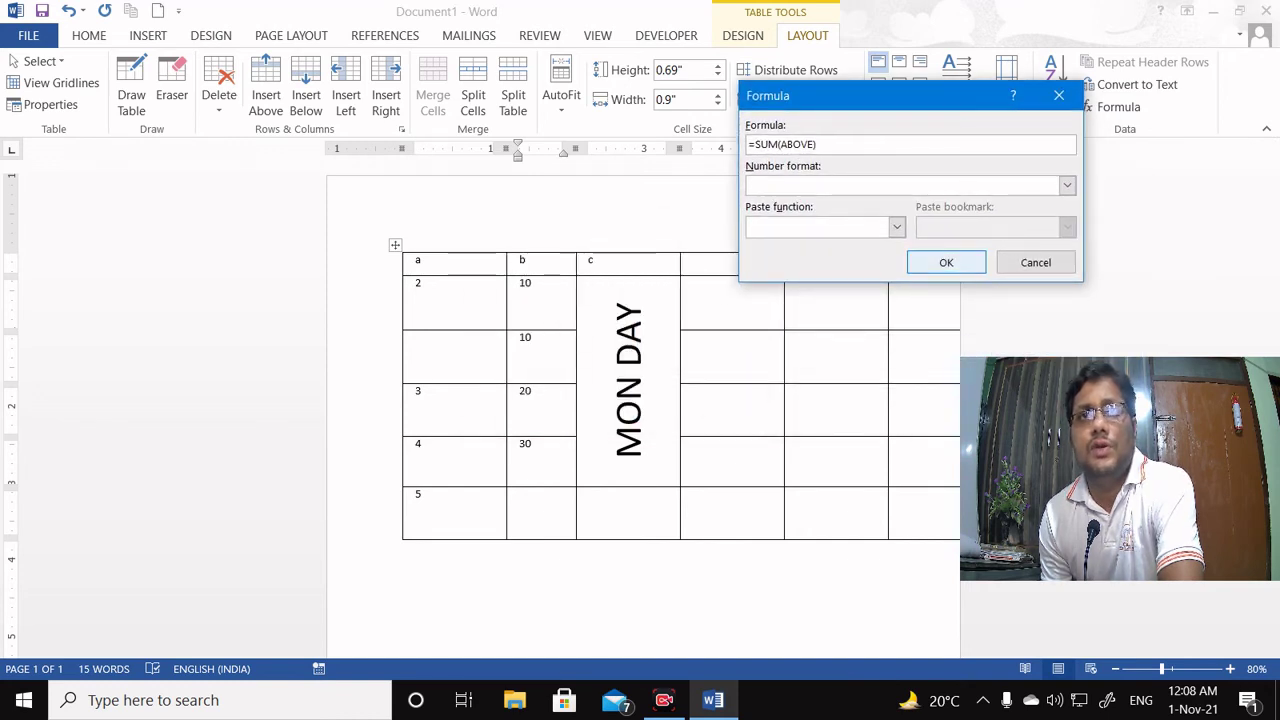
{"action": "left_click", "coordinate": [946, 262]}
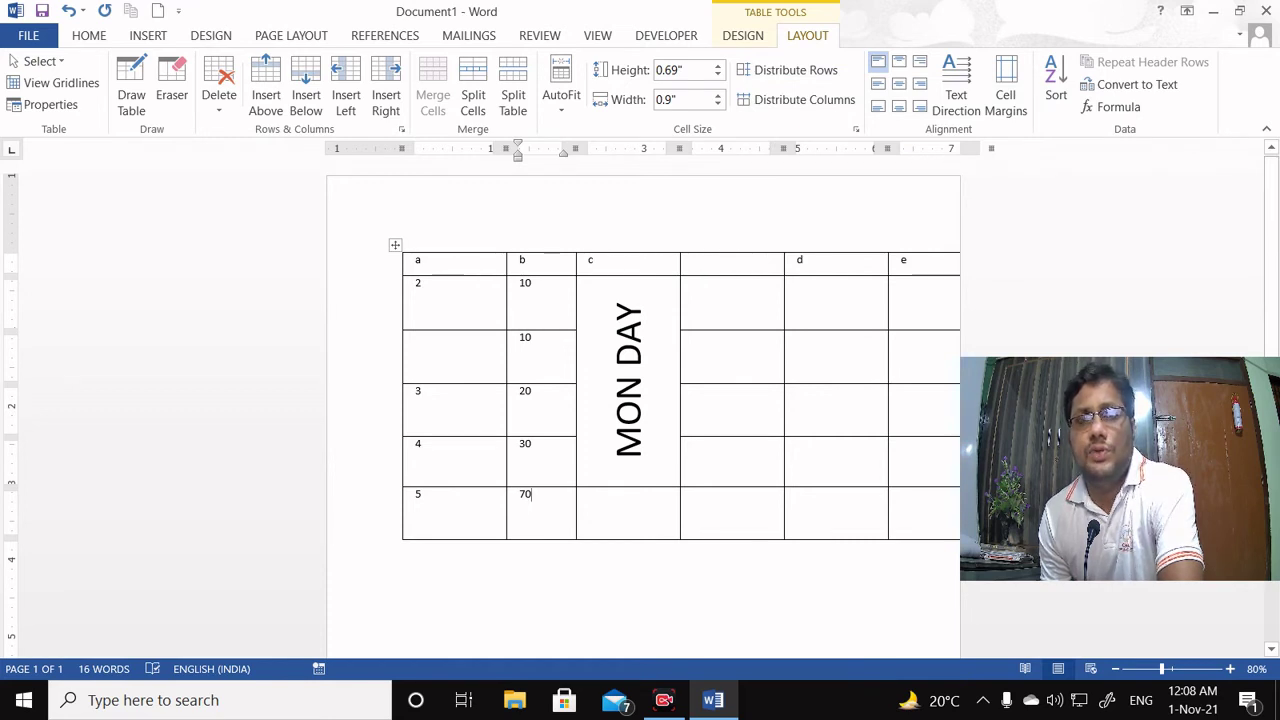
{"action": "double_click", "coordinate": [525, 494]}
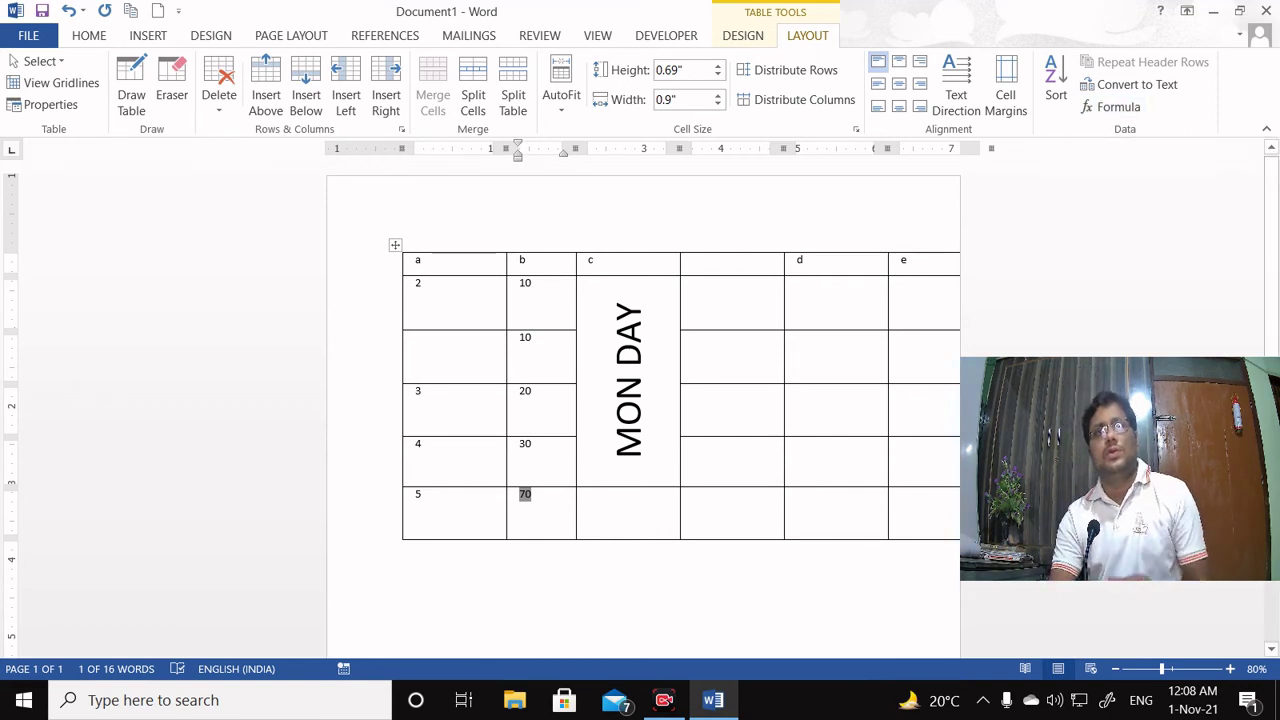
Clear the text from every table cell, then delete the whole table
{"action": "key", "text": "ctrl+a"}
{"action": "key", "text": "Delete"}
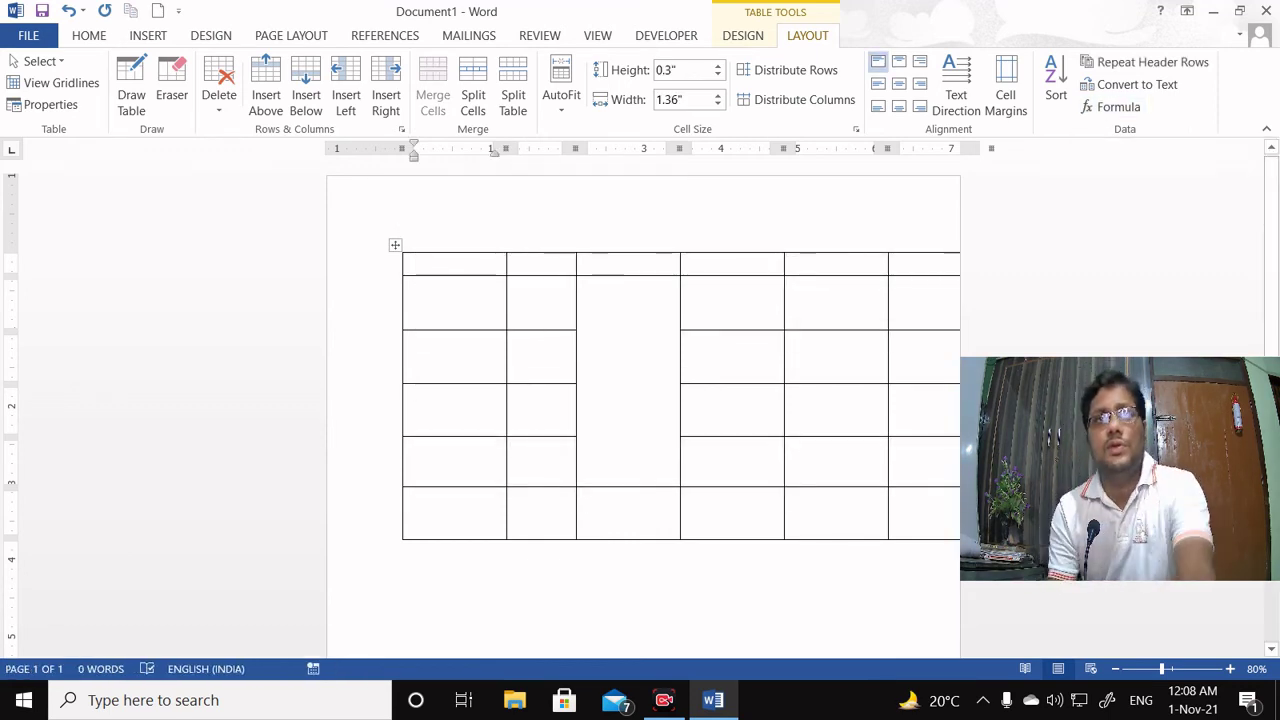
{"action": "left_click", "coordinate": [395, 245]}
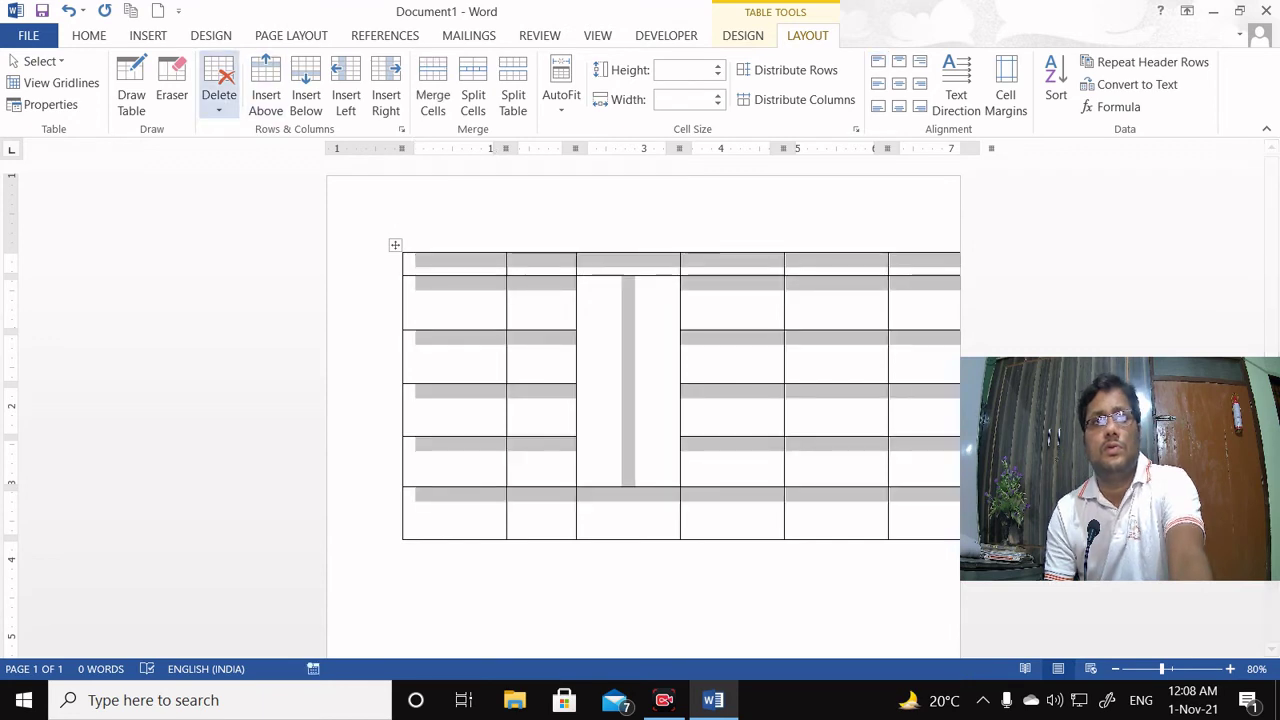
{"action": "left_click", "coordinate": [219, 95]}
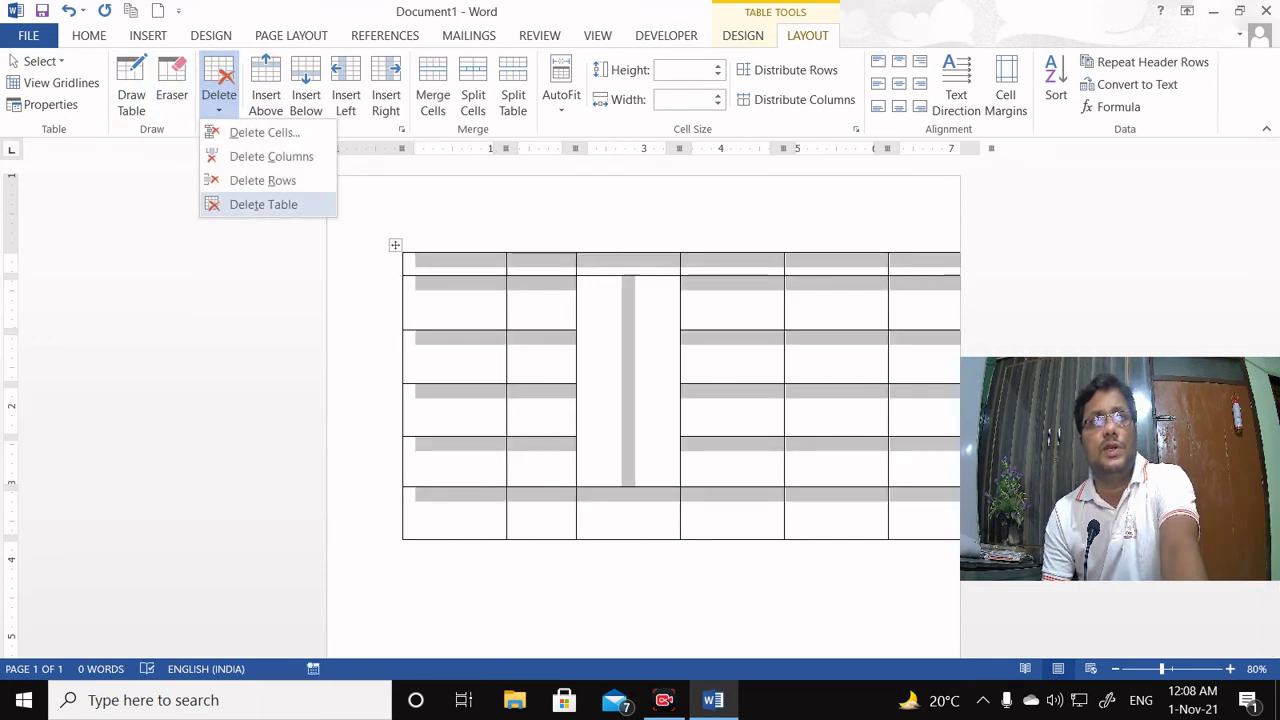
{"action": "left_click", "coordinate": [263, 204]}
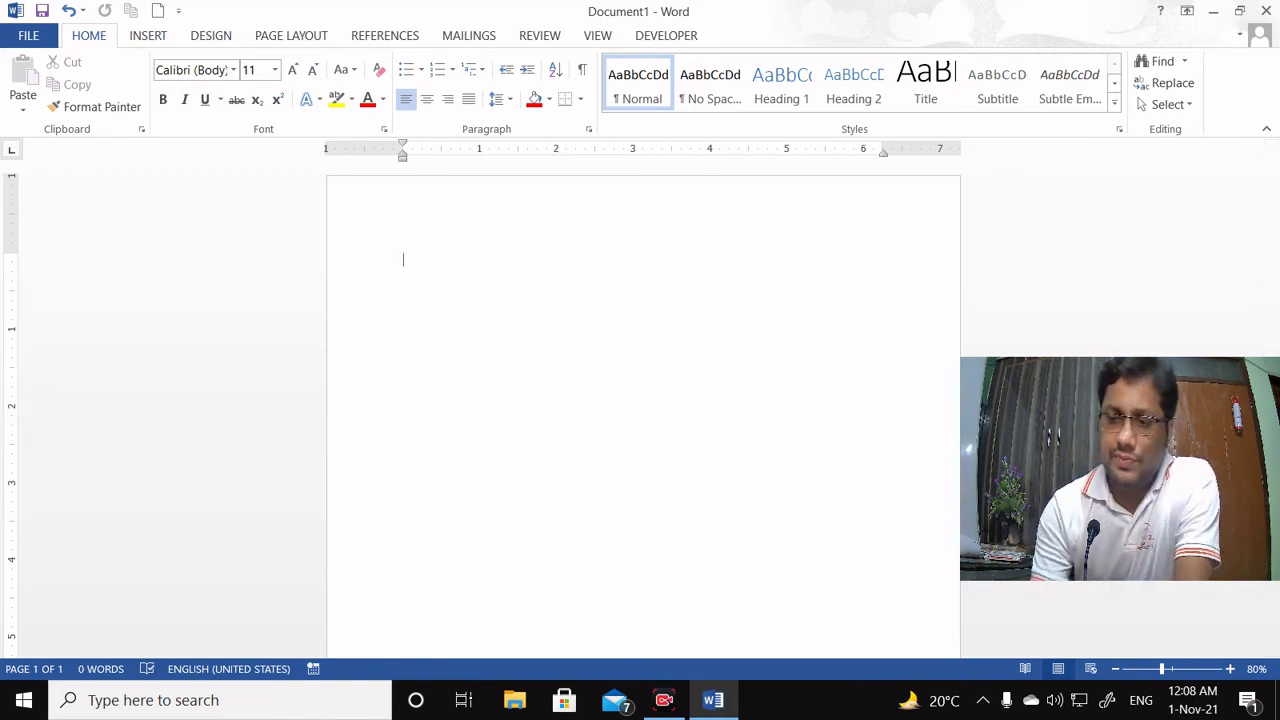
Type +----+------+--------+ and let AutoFormat turn it into a one-row, three-column table
{"action": "type", "text": "+----"}
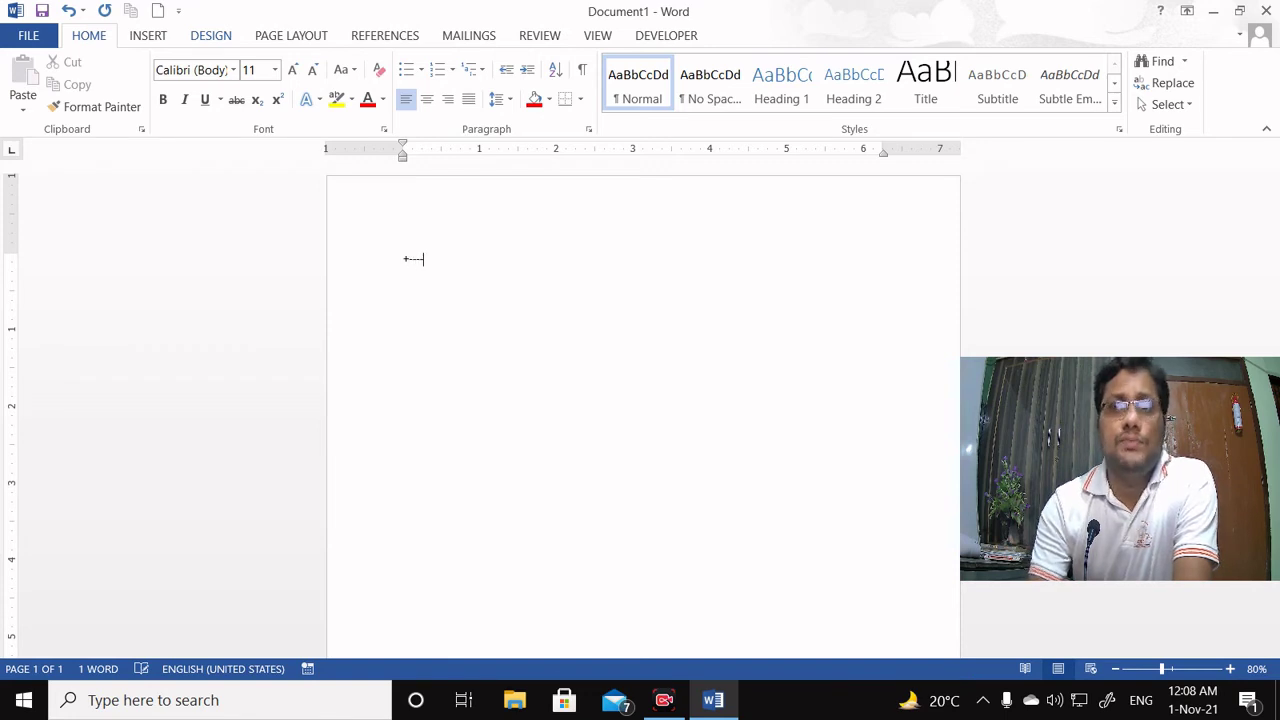
{"action": "type", "text": "+-----+-------+"}
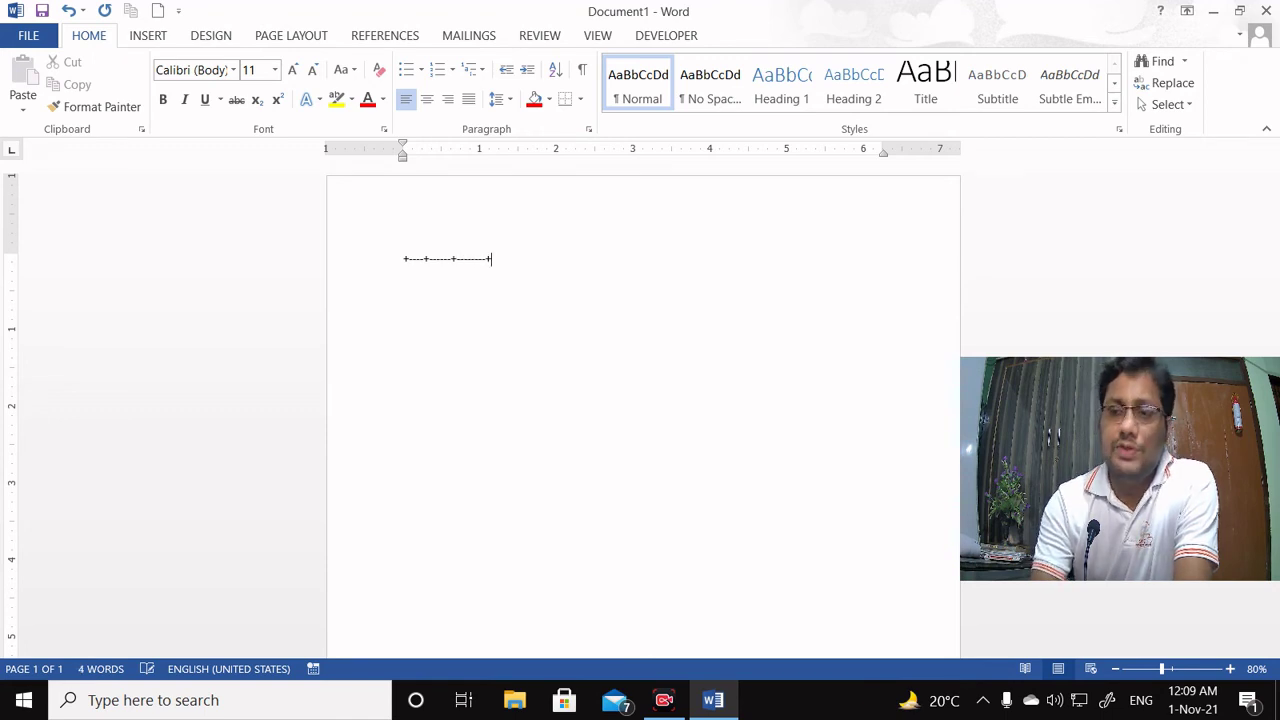
{"action": "key", "text": "Return"}
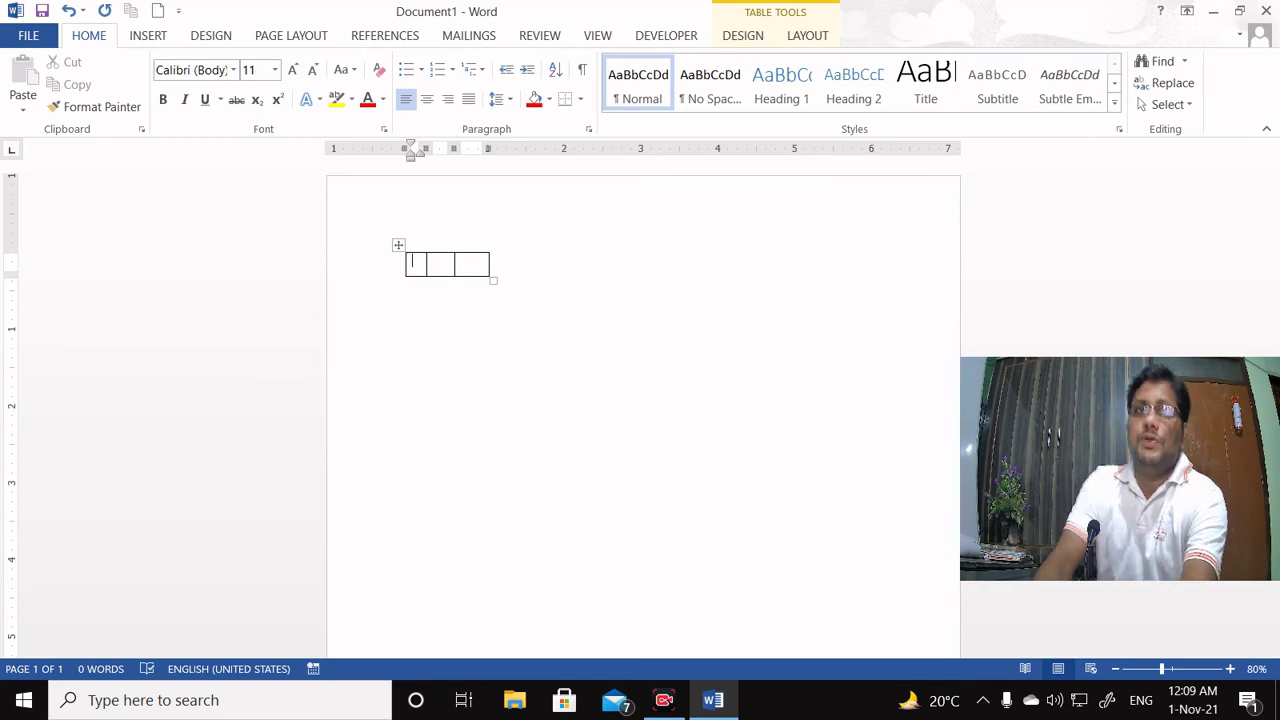
Below the small table, grow the font size up to 80 point
{"action": "left_click", "coordinate": [403, 355]}
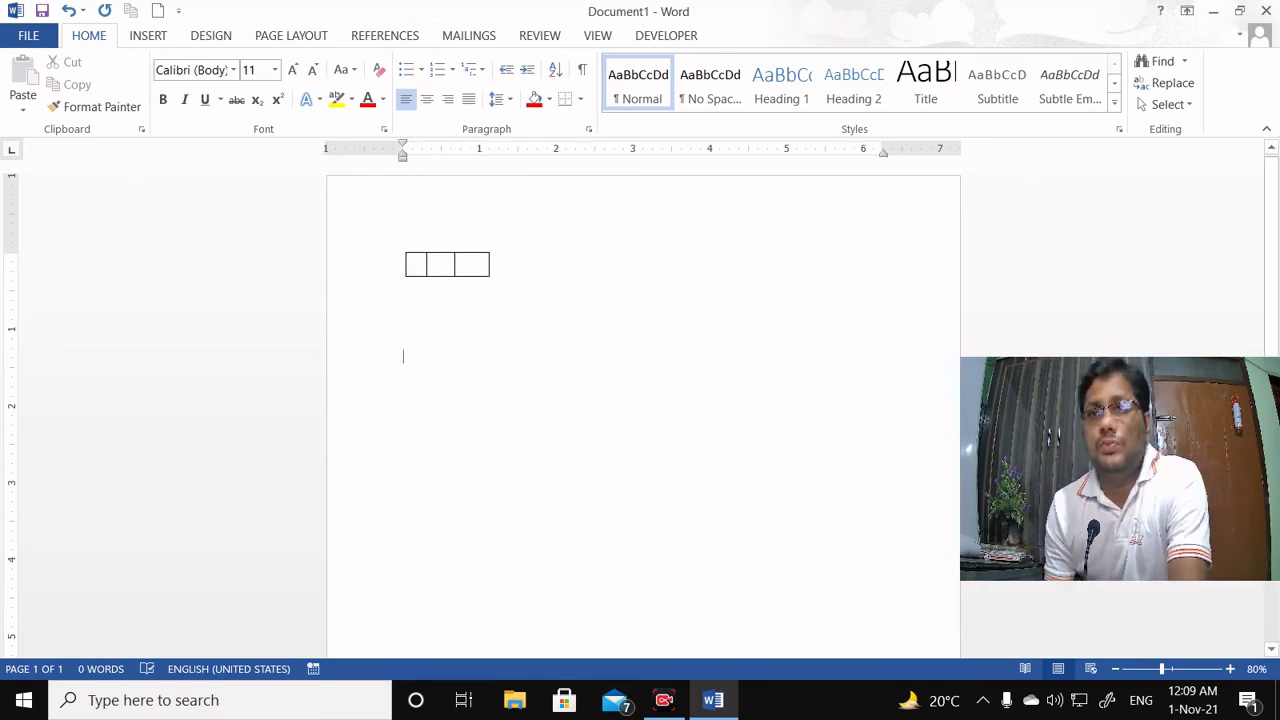
{"action": "left_click", "coordinate": [292, 69]}
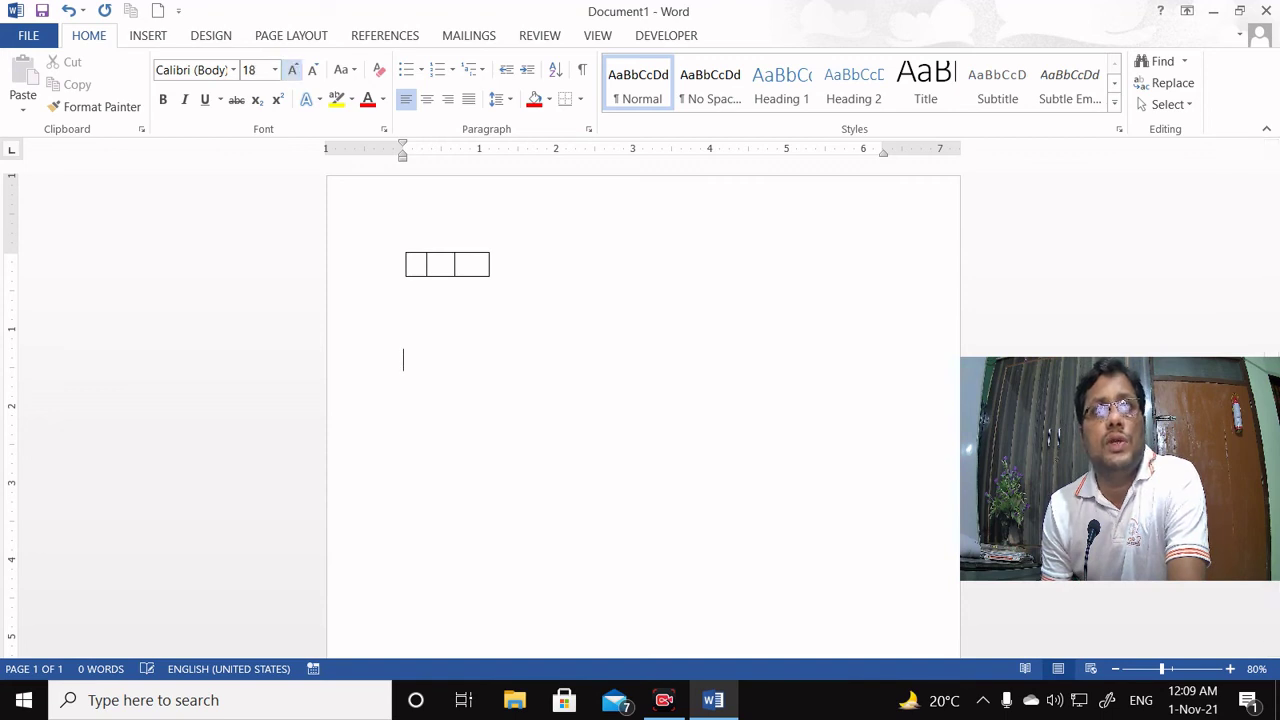
{"action": "left_click", "coordinate": [292, 69]}
{"action": "left_click", "coordinate": [292, 69]}
{"action": "left_click", "coordinate": [292, 69]}
{"action": "left_click", "coordinate": [292, 69]}
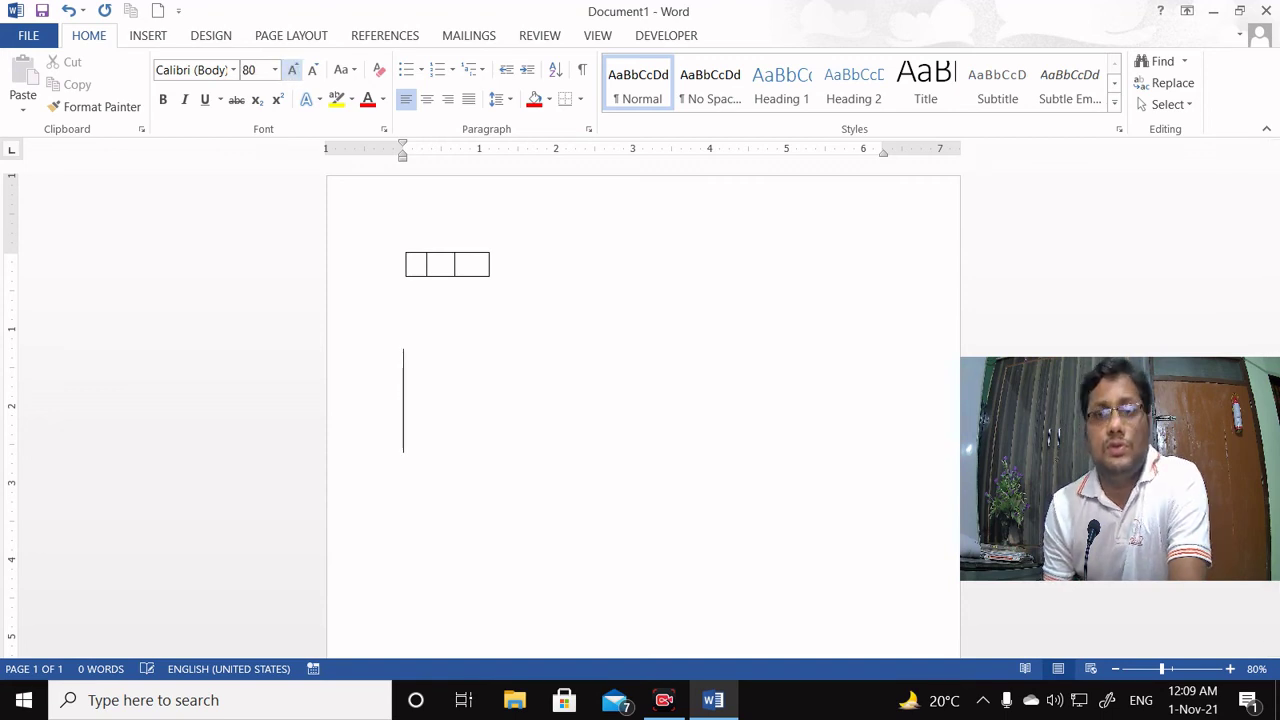
Type +------+----+ and convert it into a one-row, two-column table
{"action": "type", "text": "+-"}
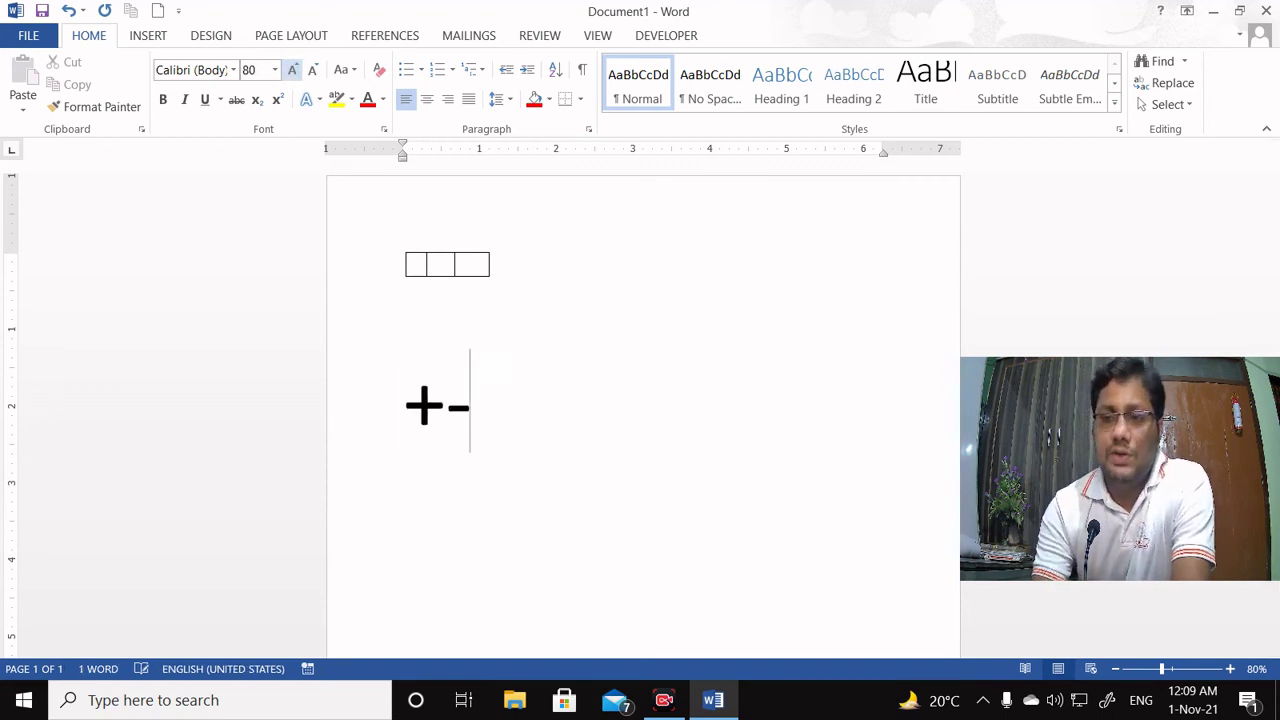
{"action": "type", "text": "-----+"}
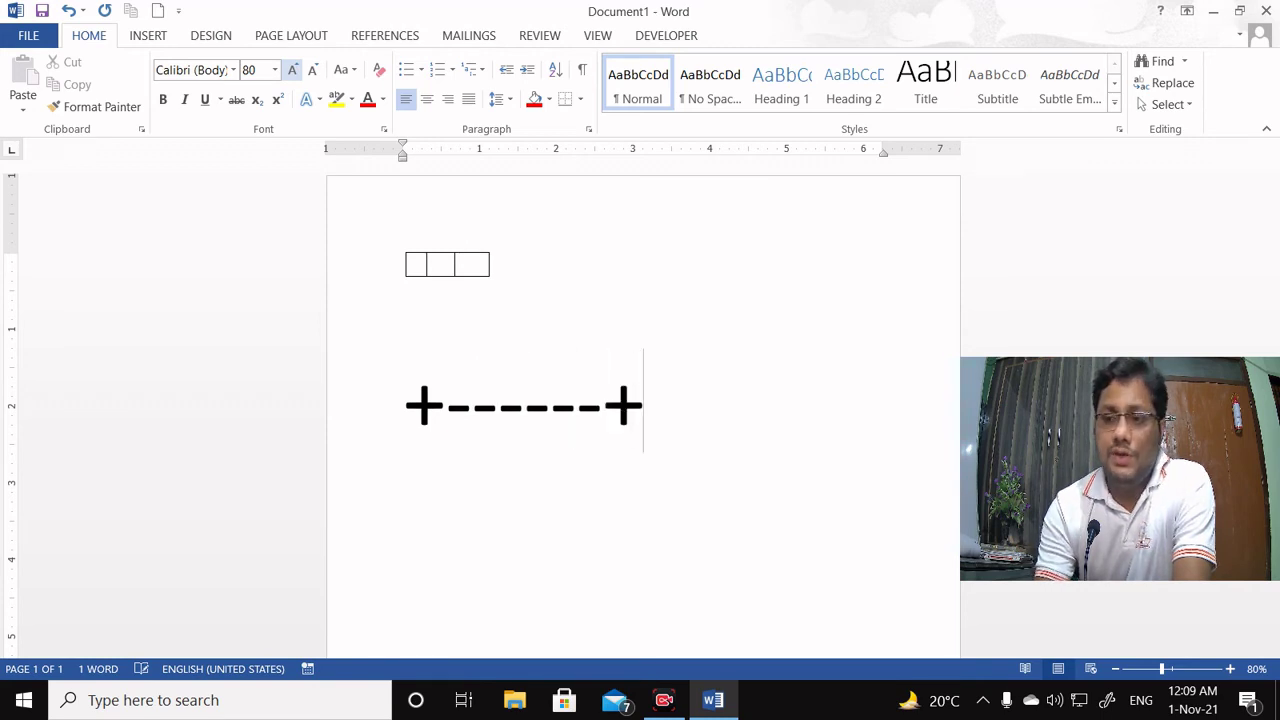
{"action": "type", "text": "----"}
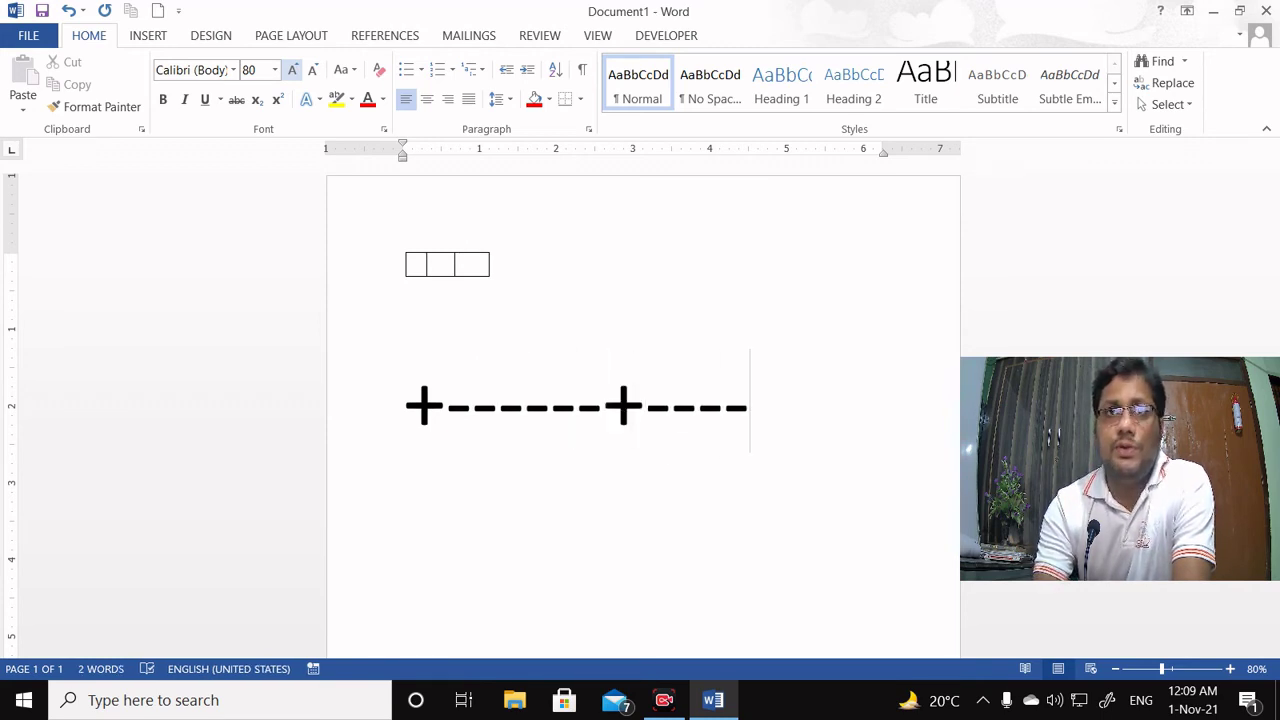
{"action": "type", "text": "+"}
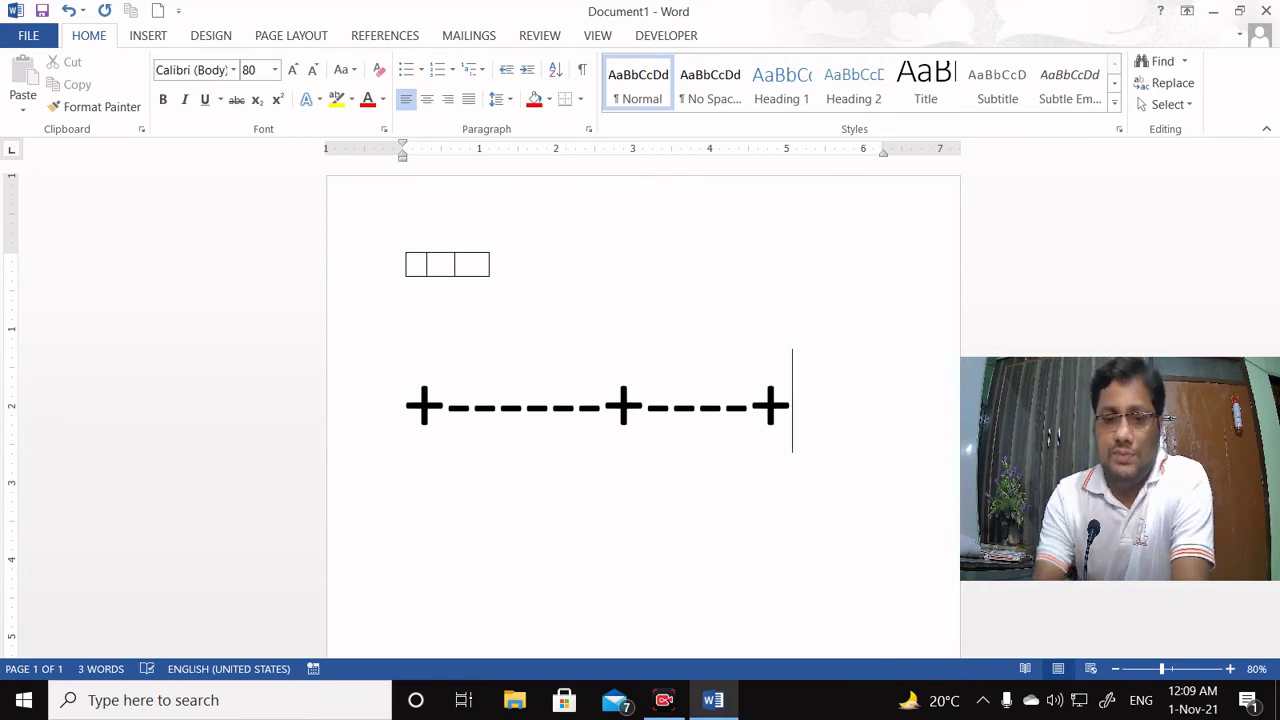
{"action": "key", "text": "Tab"}
{"action": "key", "text": "BackSpace"}
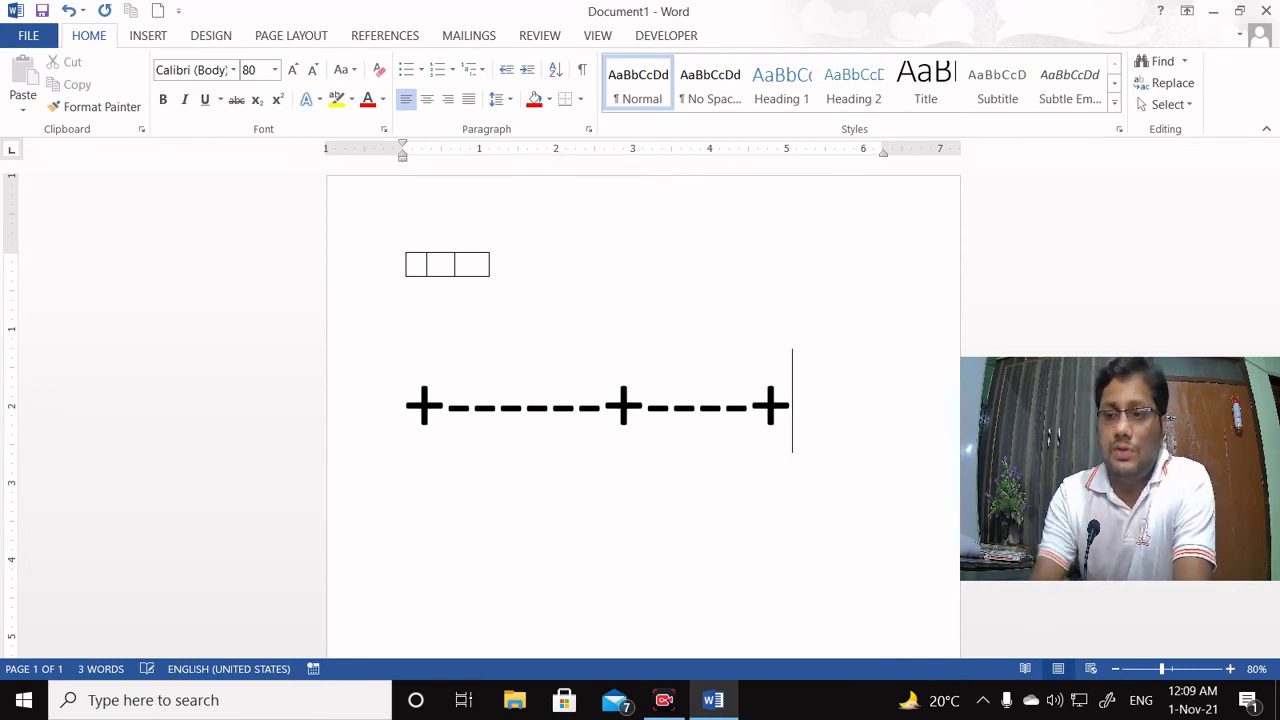
{"action": "key", "text": "Return"}
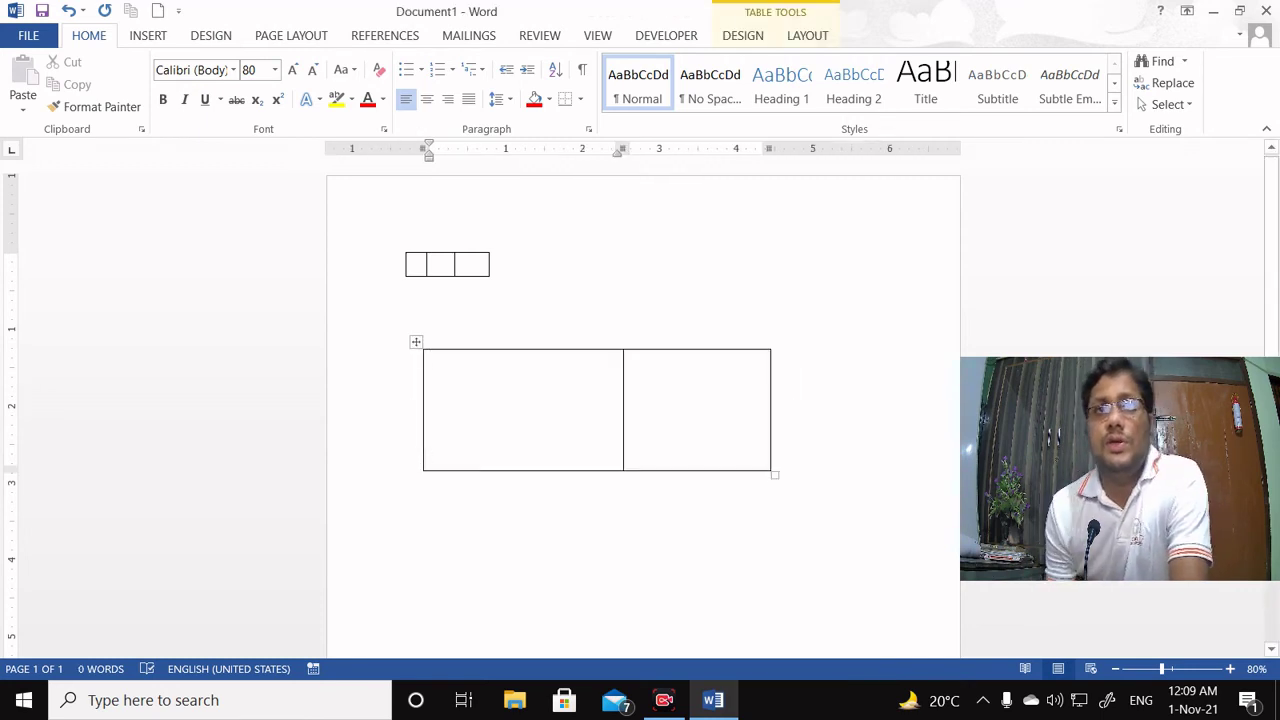
Extend the large two-column table to three rows from its last cell
{"action": "left_click", "coordinate": [630, 400]}
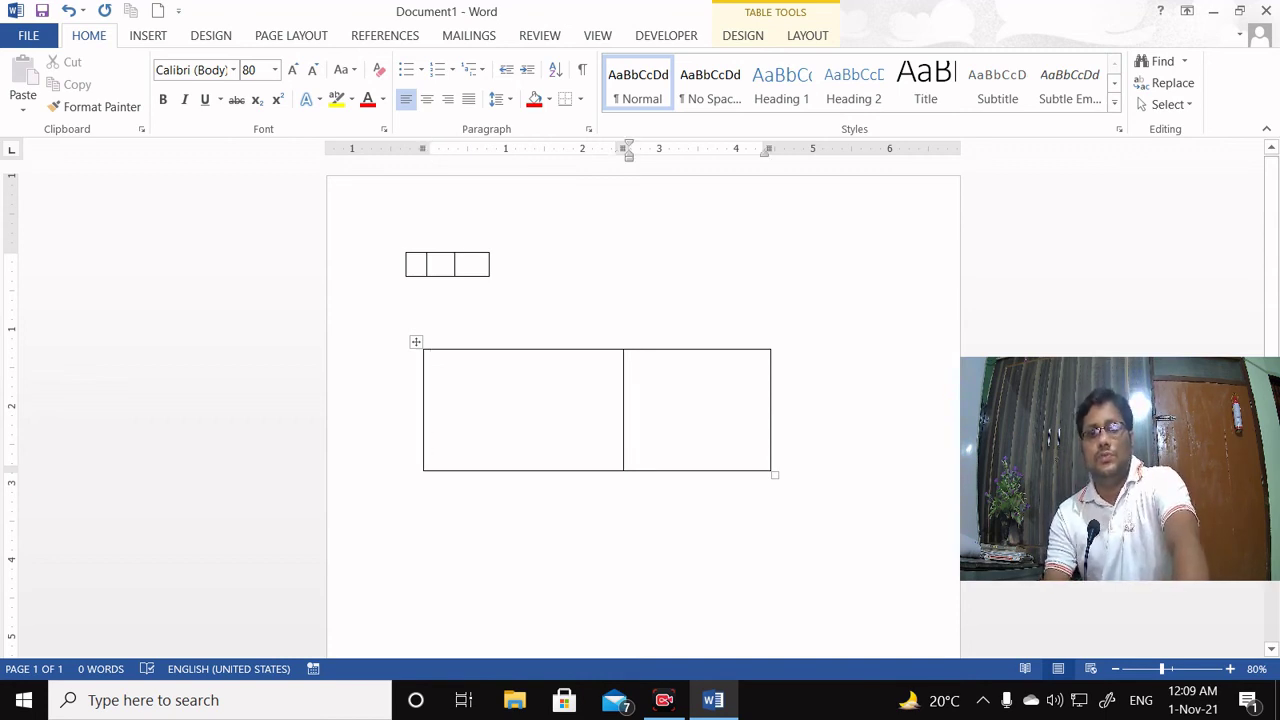
{"action": "key", "text": "Tab"}
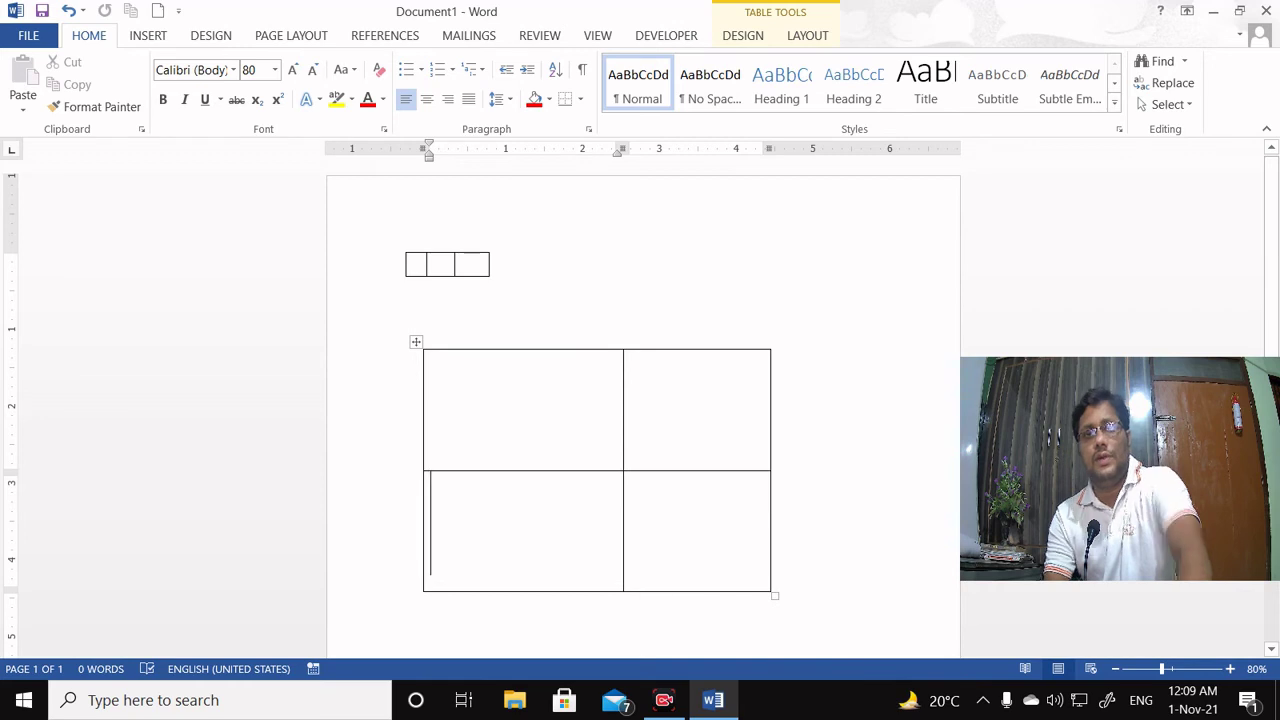
{"action": "key", "text": "Tab"}
{"action": "key", "text": "Tab"}
Drag the middle column border left to make the first column slightly narrower
{"action": "scroll", "coordinate": [640, 400], "scroll_direction": "down", "scroll_amount": 4}
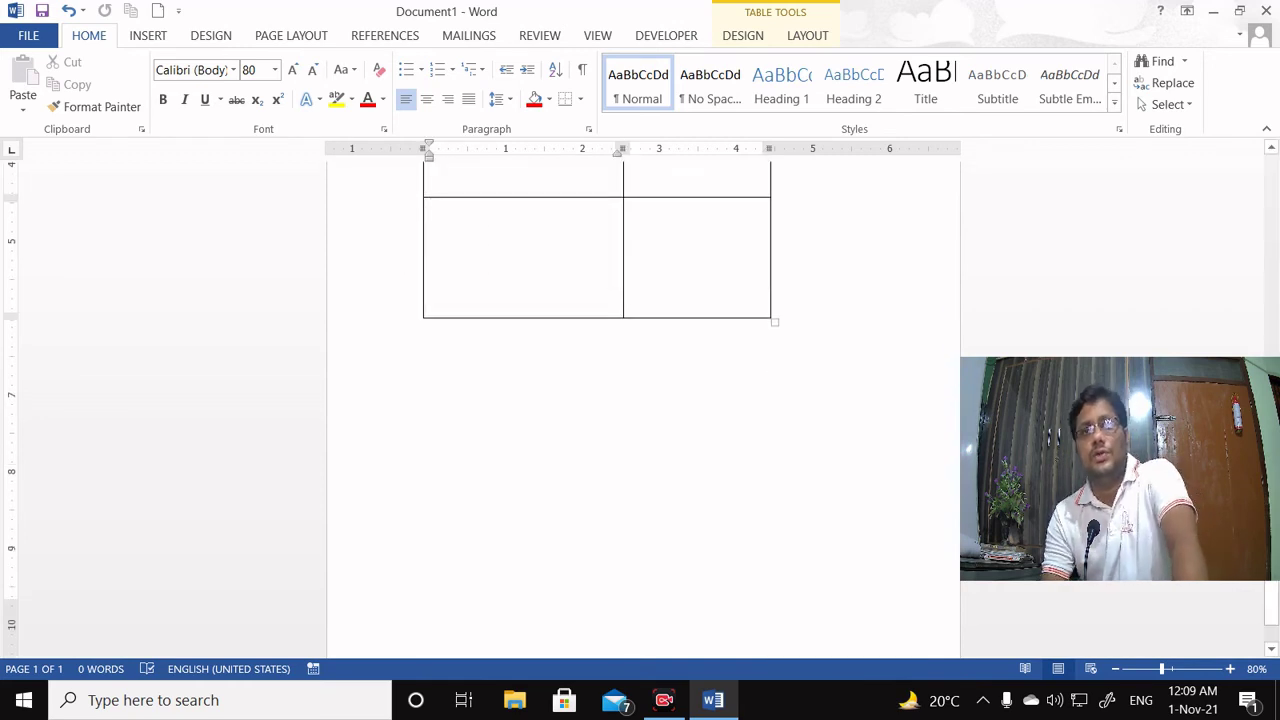
{"action": "scroll", "coordinate": [640, 400], "scroll_direction": "down", "scroll_amount": 3}
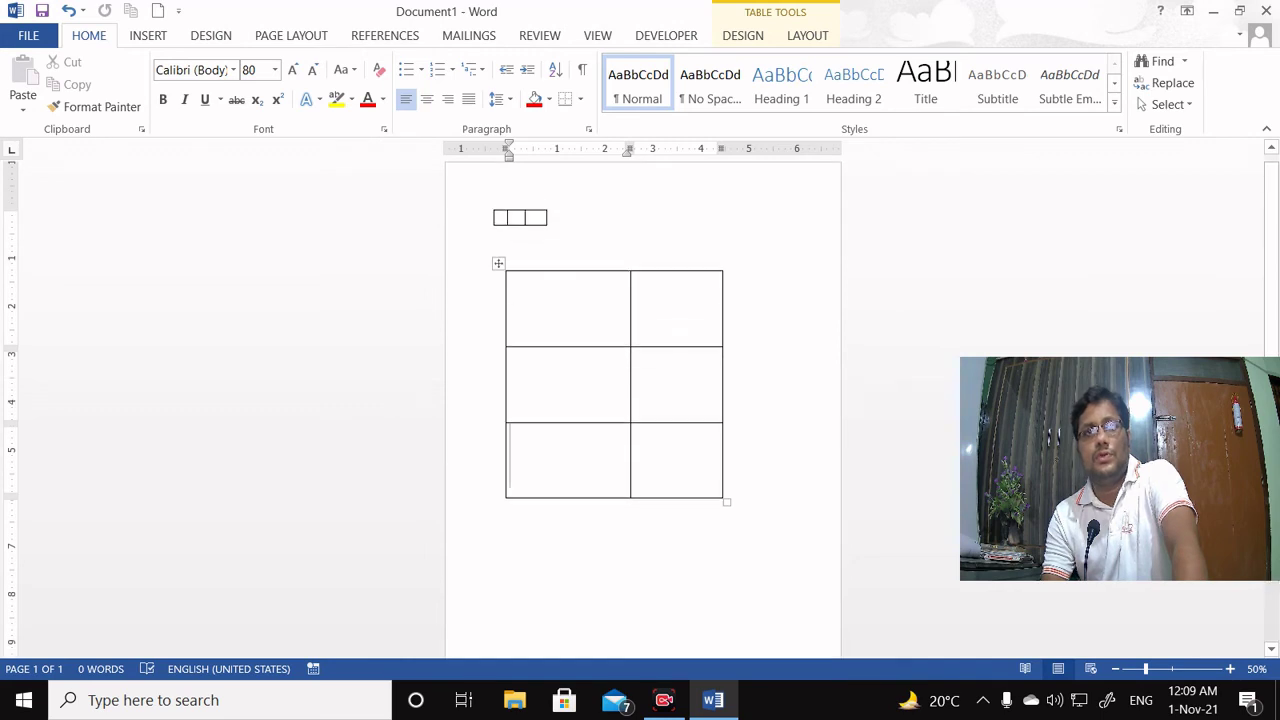
{"action": "mouse_move", "coordinate": [631, 384]}
{"action": "left_mouse_down"}
{"action": "mouse_move", "coordinate": [598, 384]}
{"action": "mouse_move", "coordinate": [654, 384]}
{"action": "mouse_move", "coordinate": [615, 384]}
{"action": "left_mouse_up"}
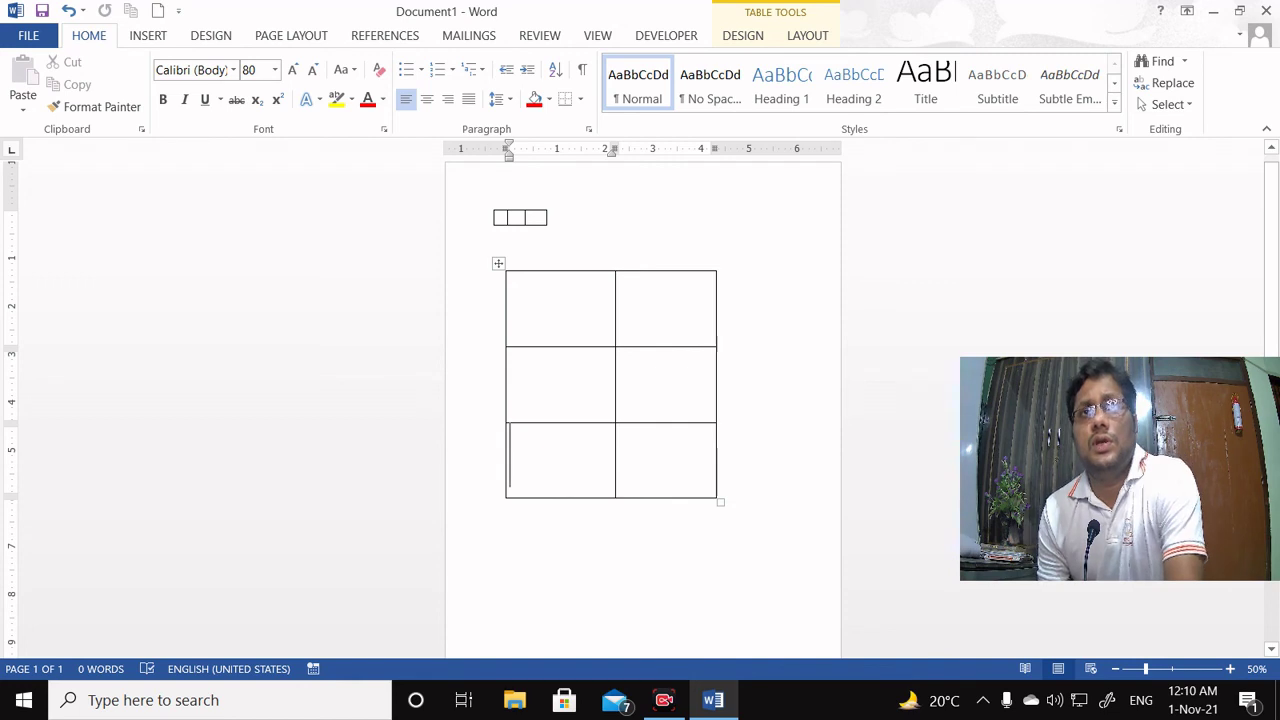
{"action": "left_click", "coordinate": [498, 263]}
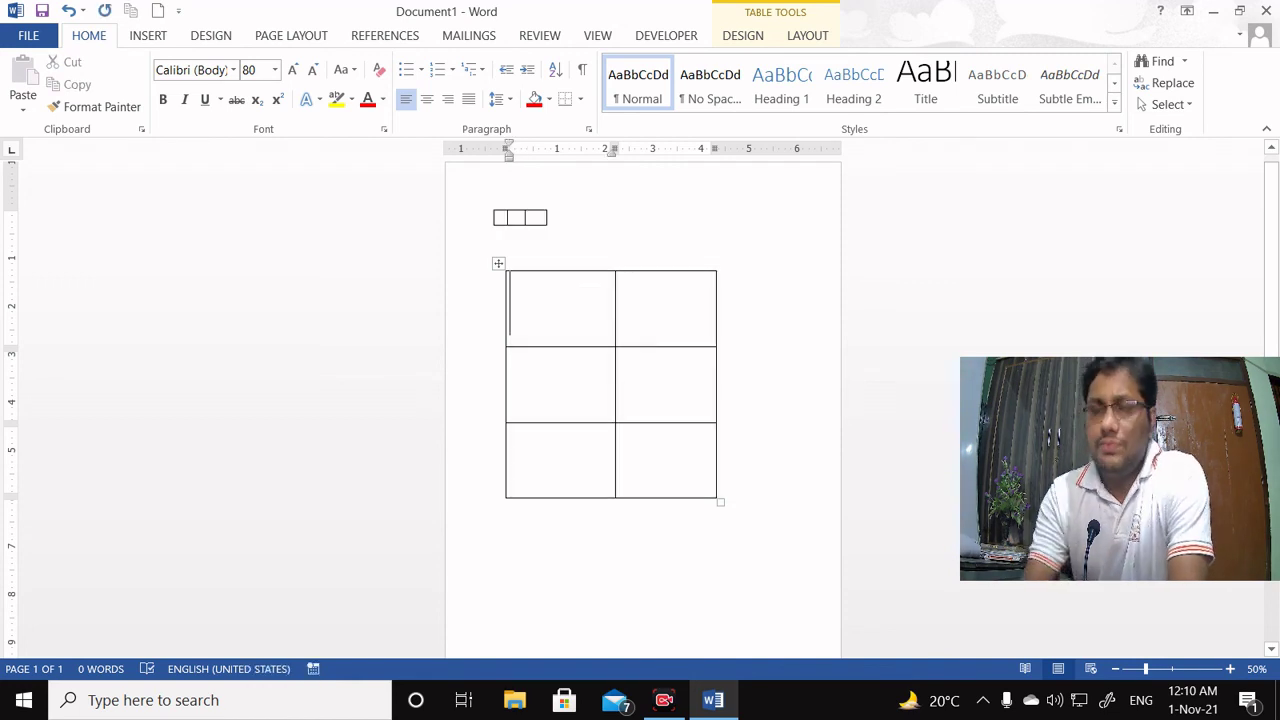
Select the three-row, two-column table by its move handle and delete it
{"action": "left_click", "coordinate": [498, 263]}
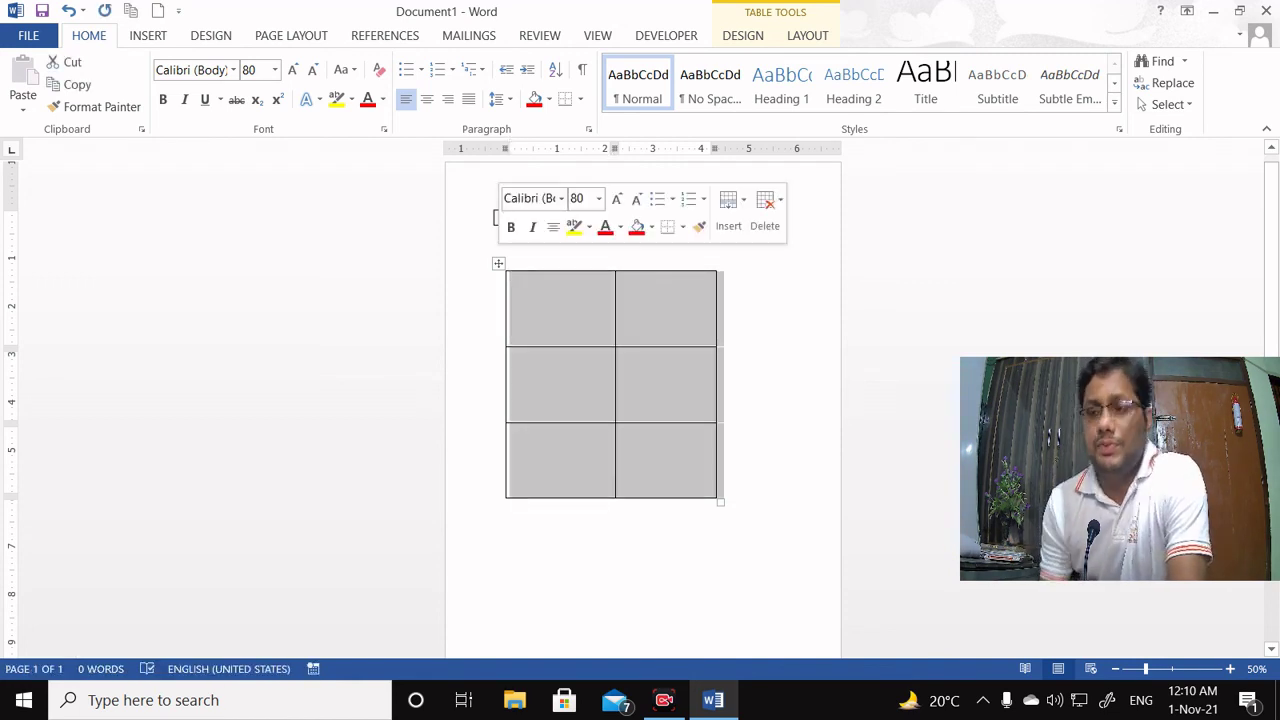
{"action": "left_click", "coordinate": [511, 303]}
{"action": "left_click", "coordinate": [498, 263]}
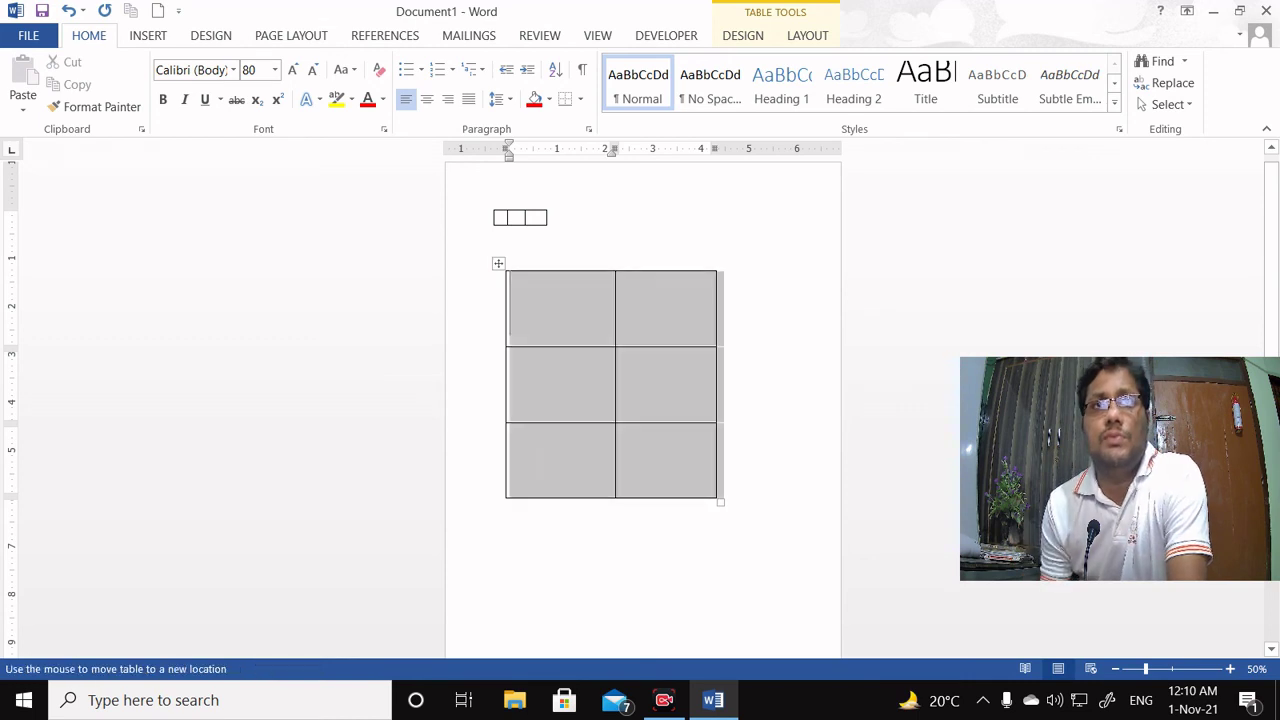
{"action": "key", "text": "BackSpace"}
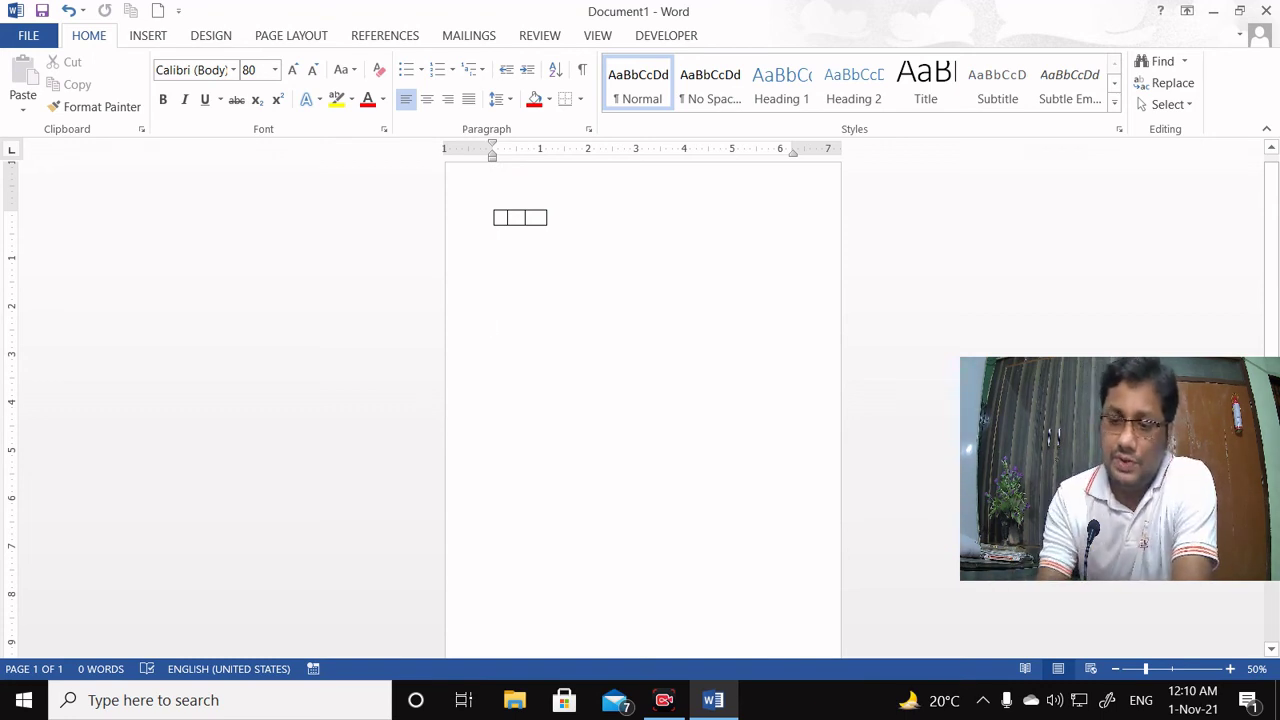
Type the lines 'Jan,feb' and 'March,apr' below the small table and select them
{"action": "type", "text": "Jan"}
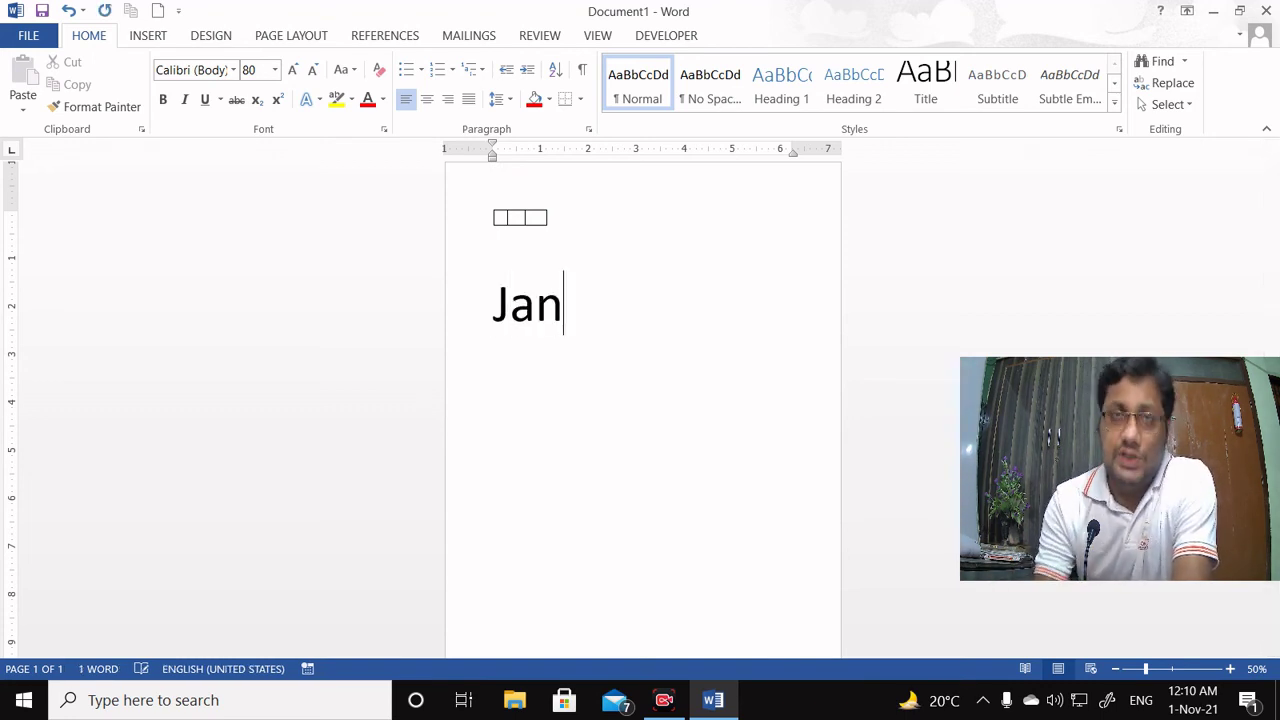
{"action": "type", "text": ",fe"}
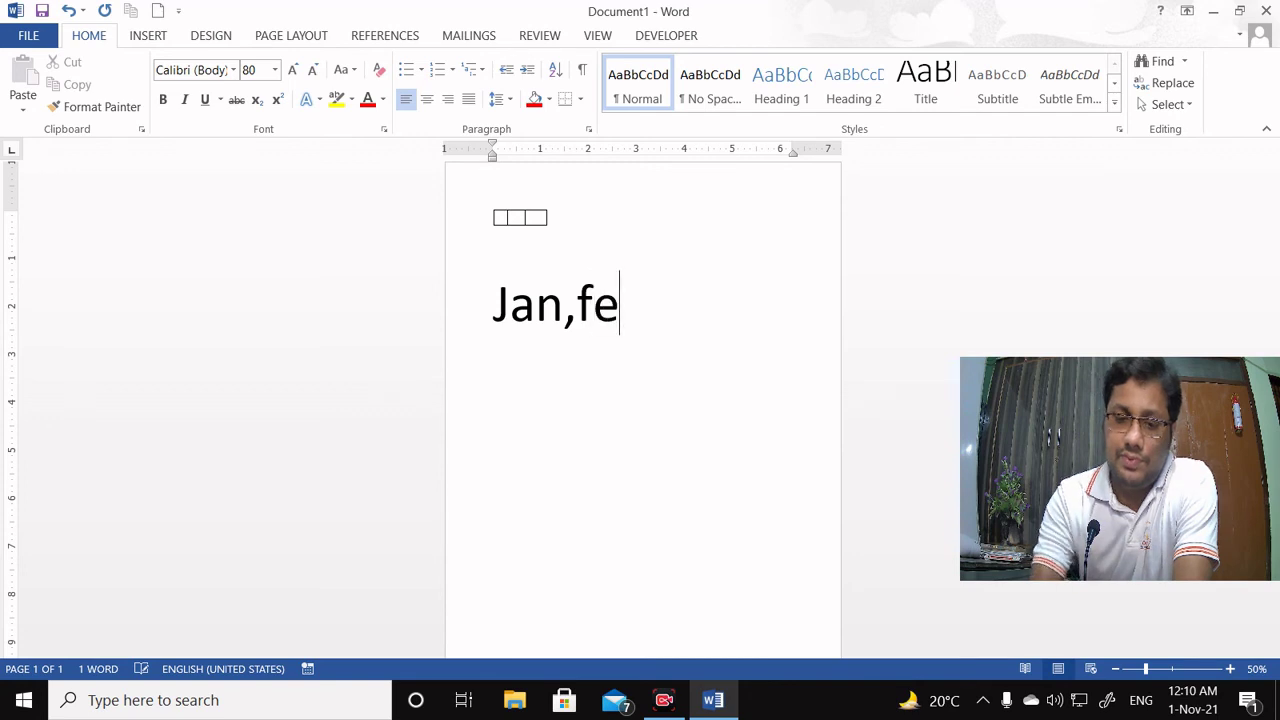
{"action": "type", "text": "b,"}
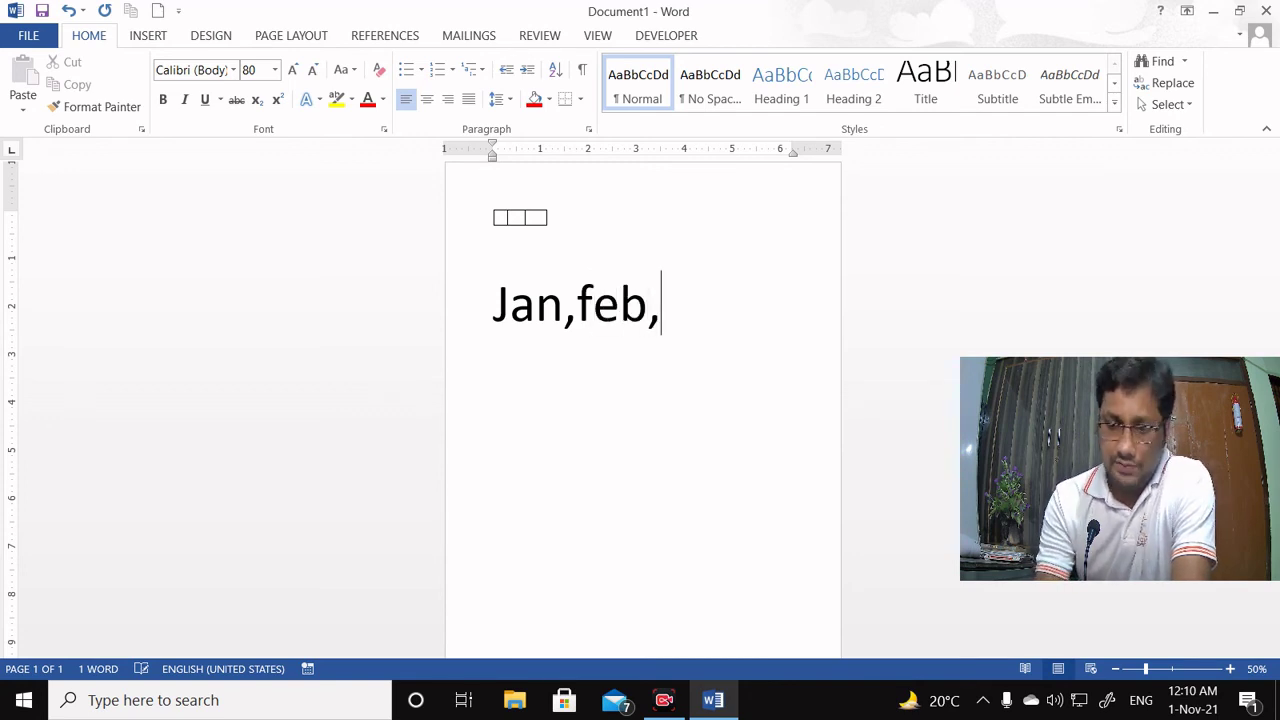
{"action": "key", "text": "BackSpace"}
{"action": "key", "text": "Return"}
{"action": "type", "text": "m"}
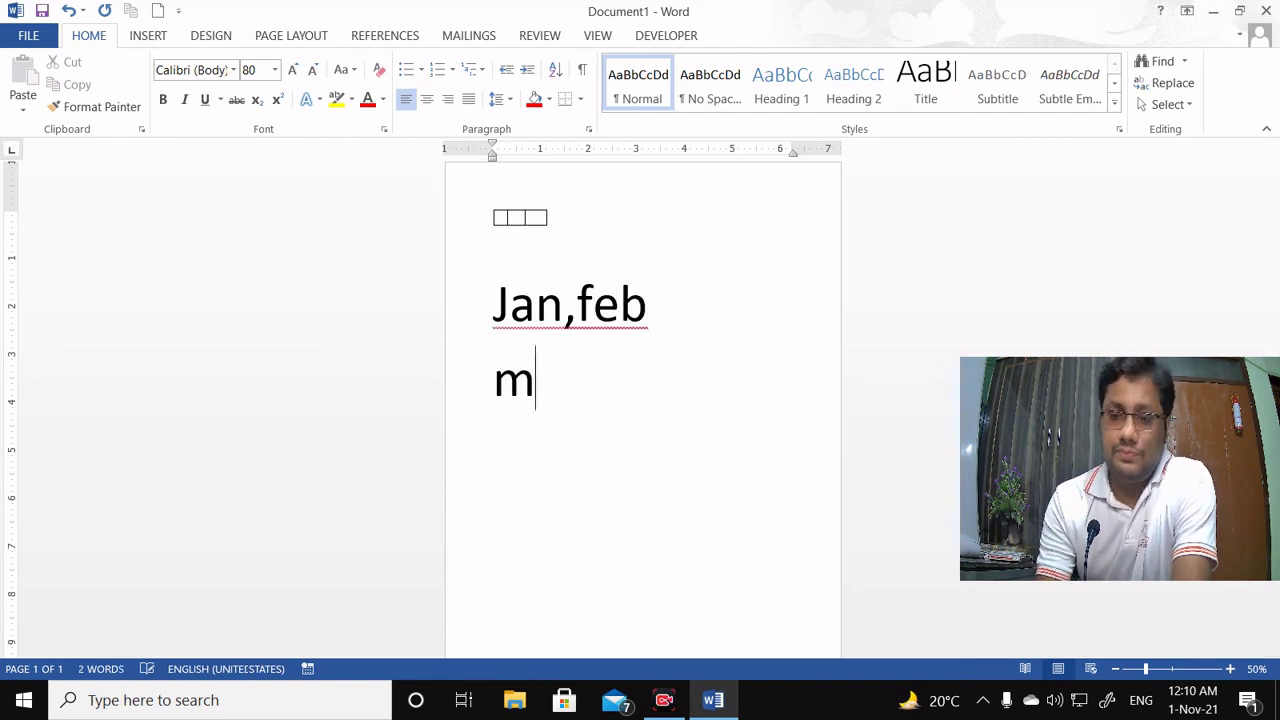
{"action": "type", "text": "arc"}
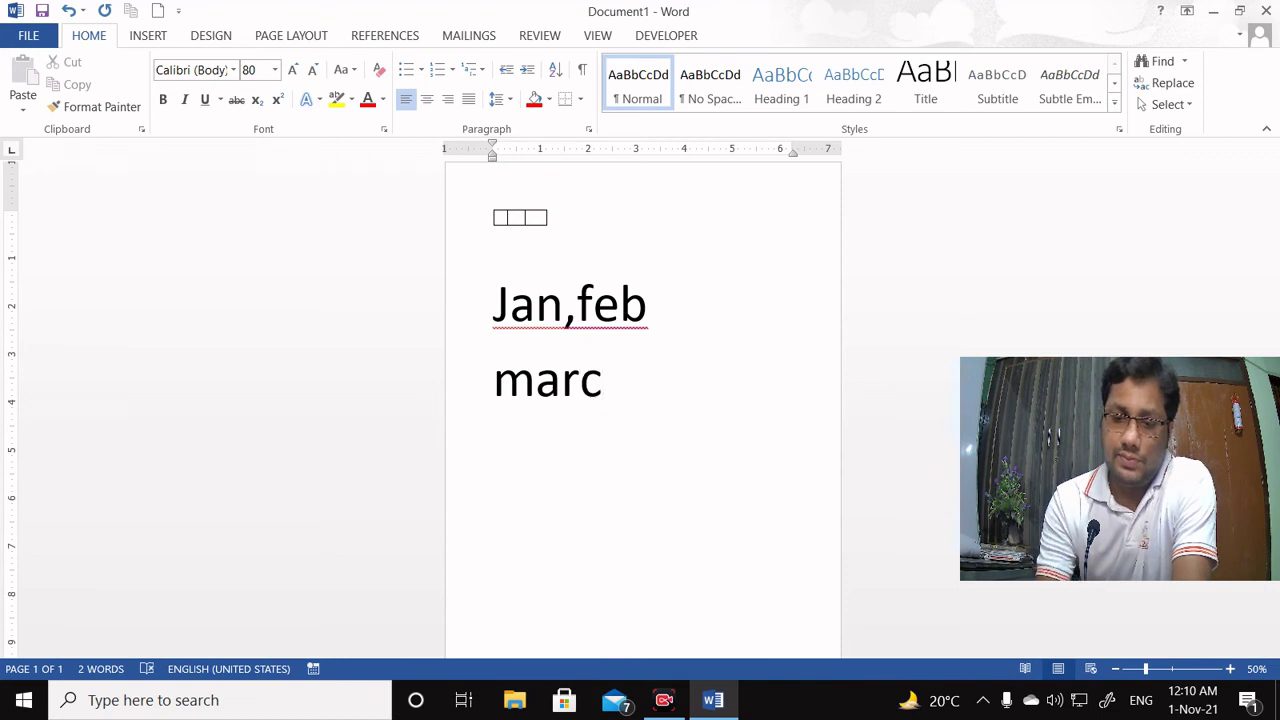
{"action": "type", "text": "h,ap"}
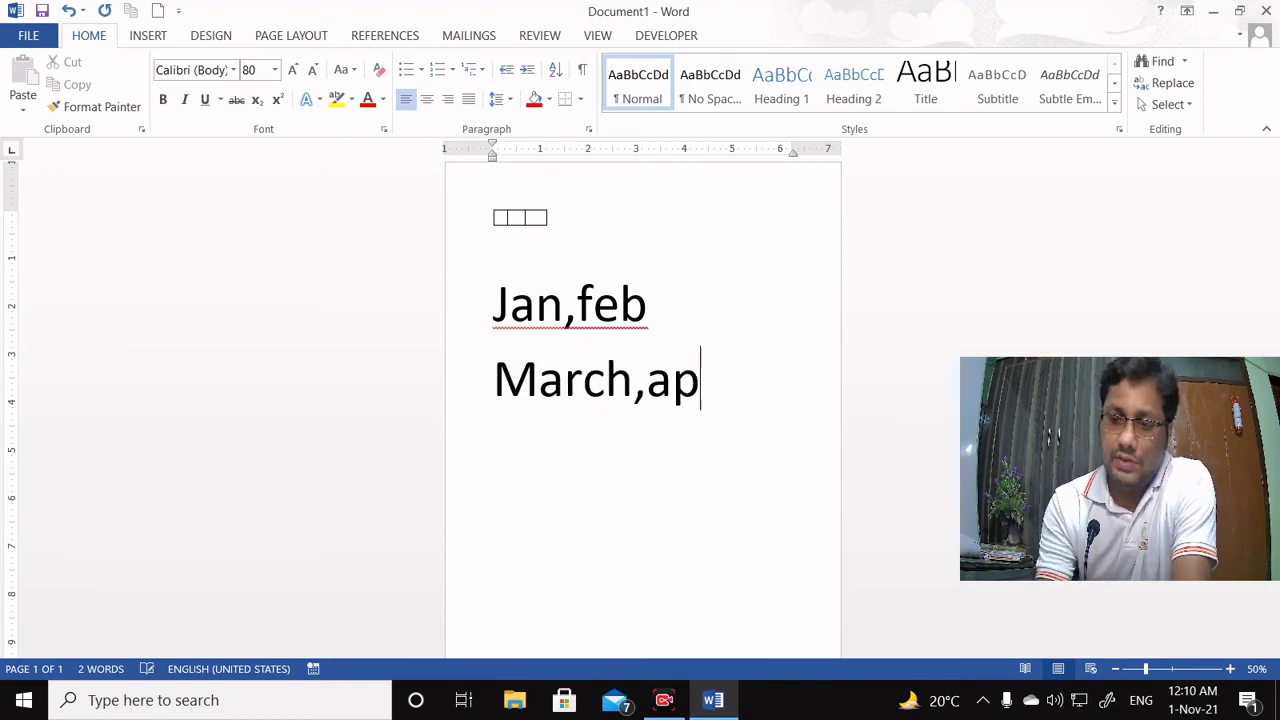
{"action": "type", "text": "r"}
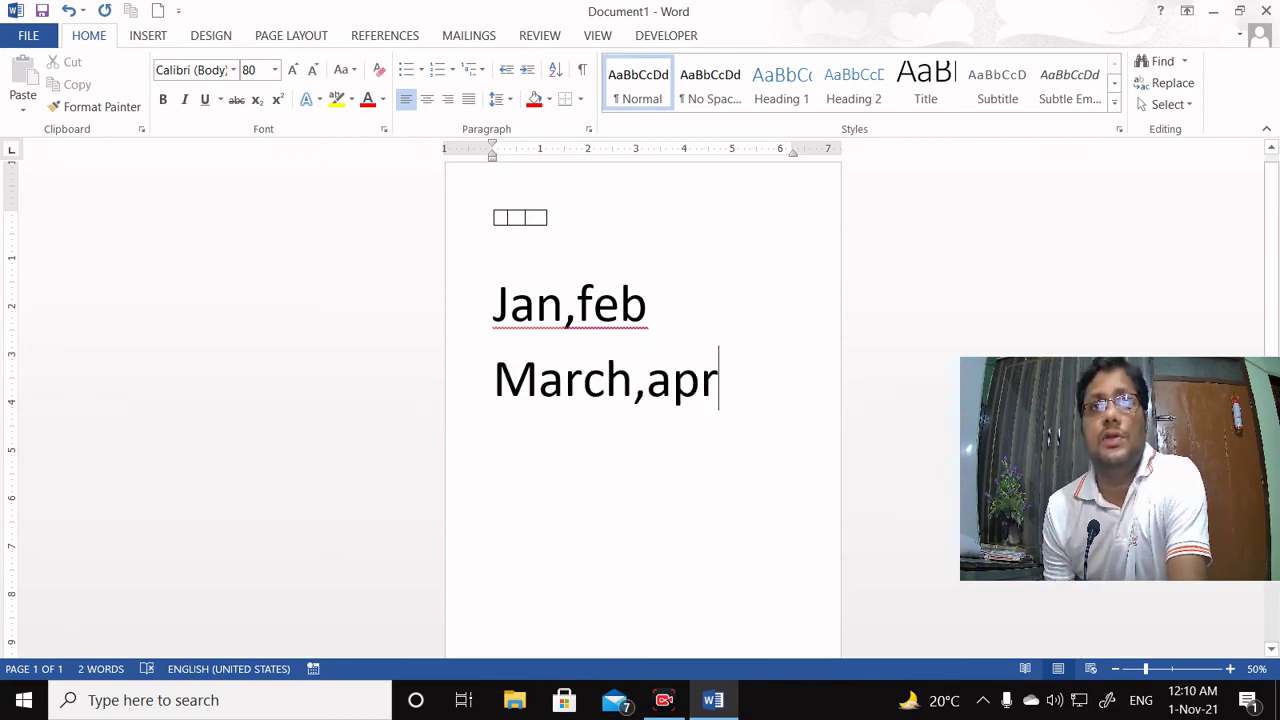
{"action": "key", "text": "ctrl+a"}
{"action": "key", "text": "alt+n"}
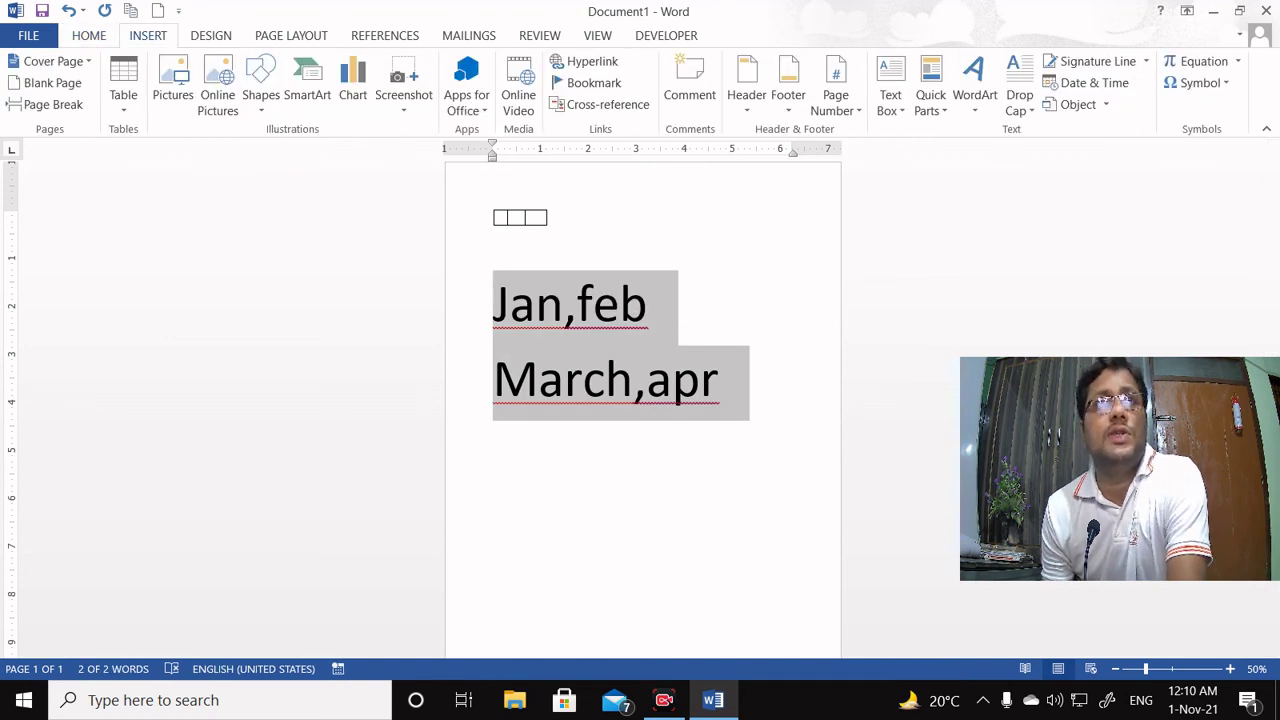
Convert the lines into a 2-by-2 table with comma separators, then select the table
{"action": "key", "text": "t"}
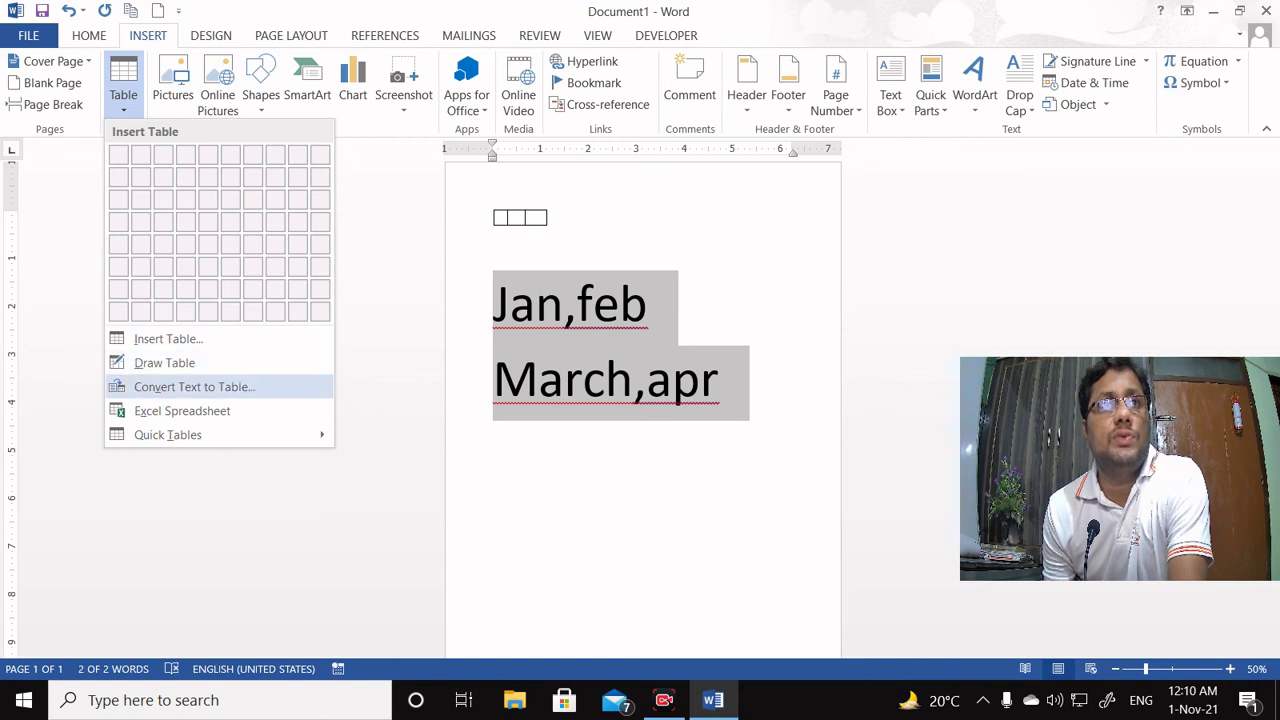
{"action": "key", "text": "Down"}
{"action": "key", "text": "Up"}
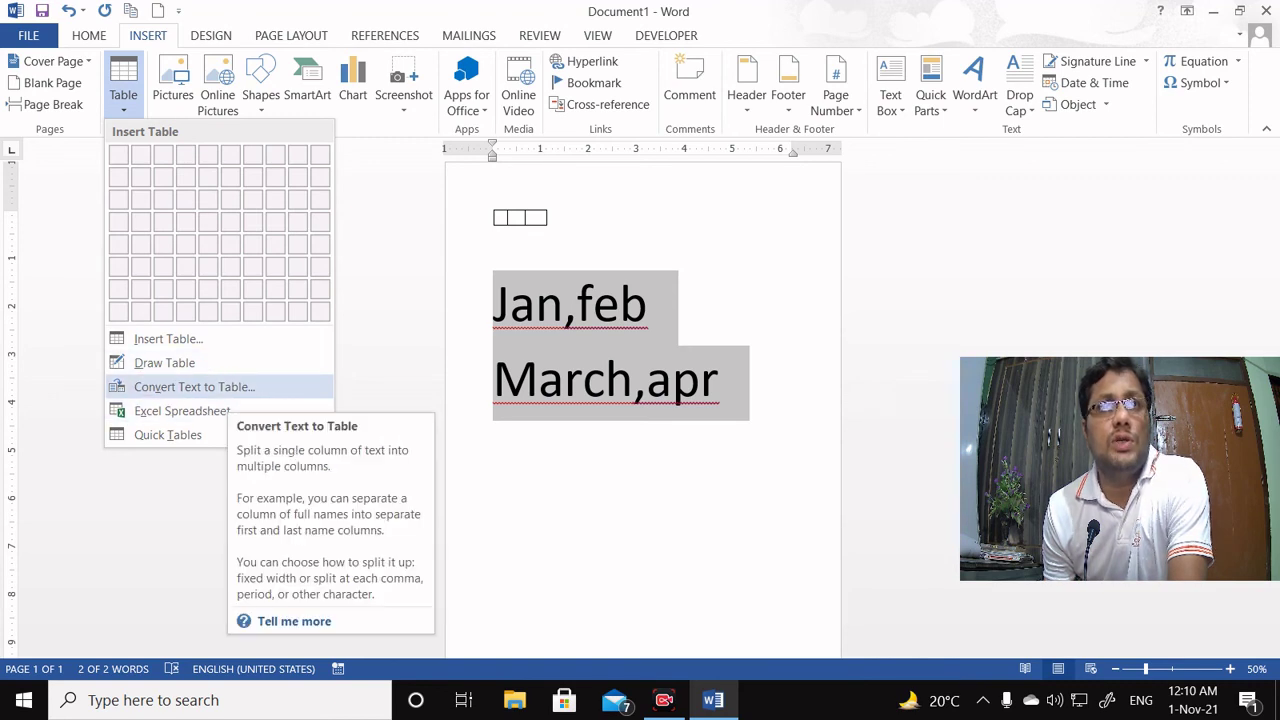
{"action": "key", "text": "Return"}
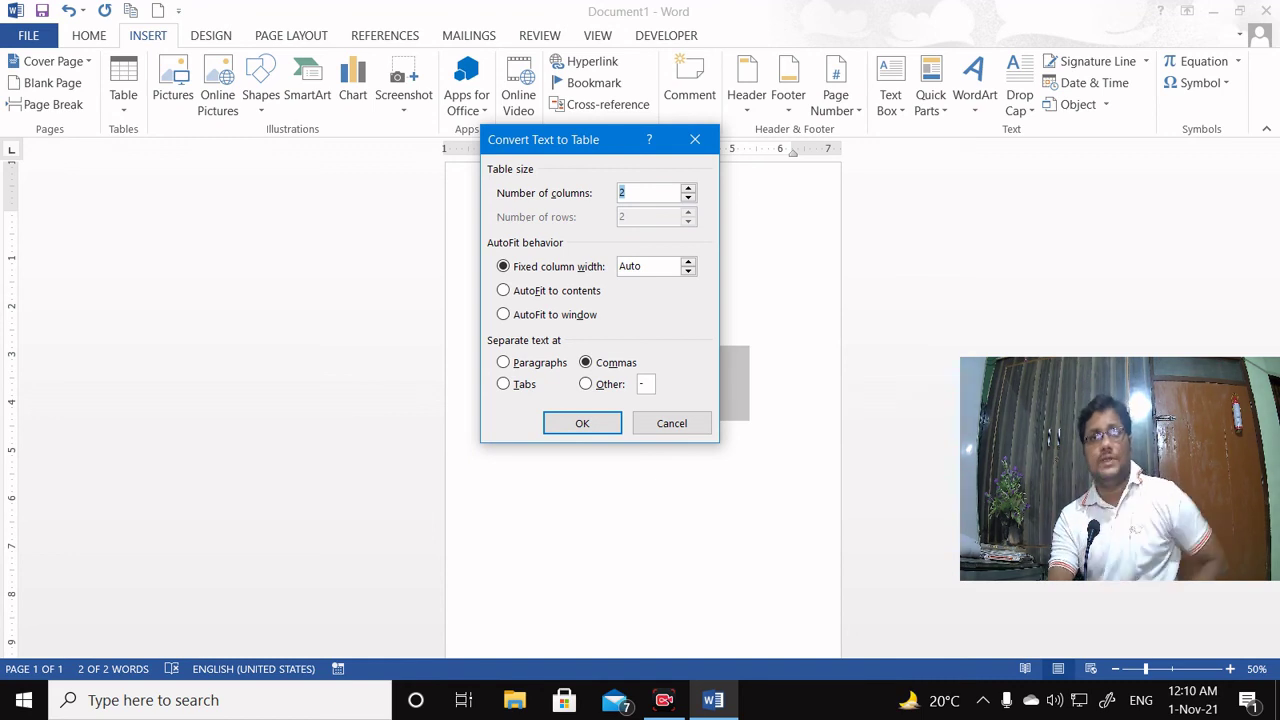
{"action": "left_click_drag", "start_coordinate": [560, 139], "coordinate": [568, 171]}
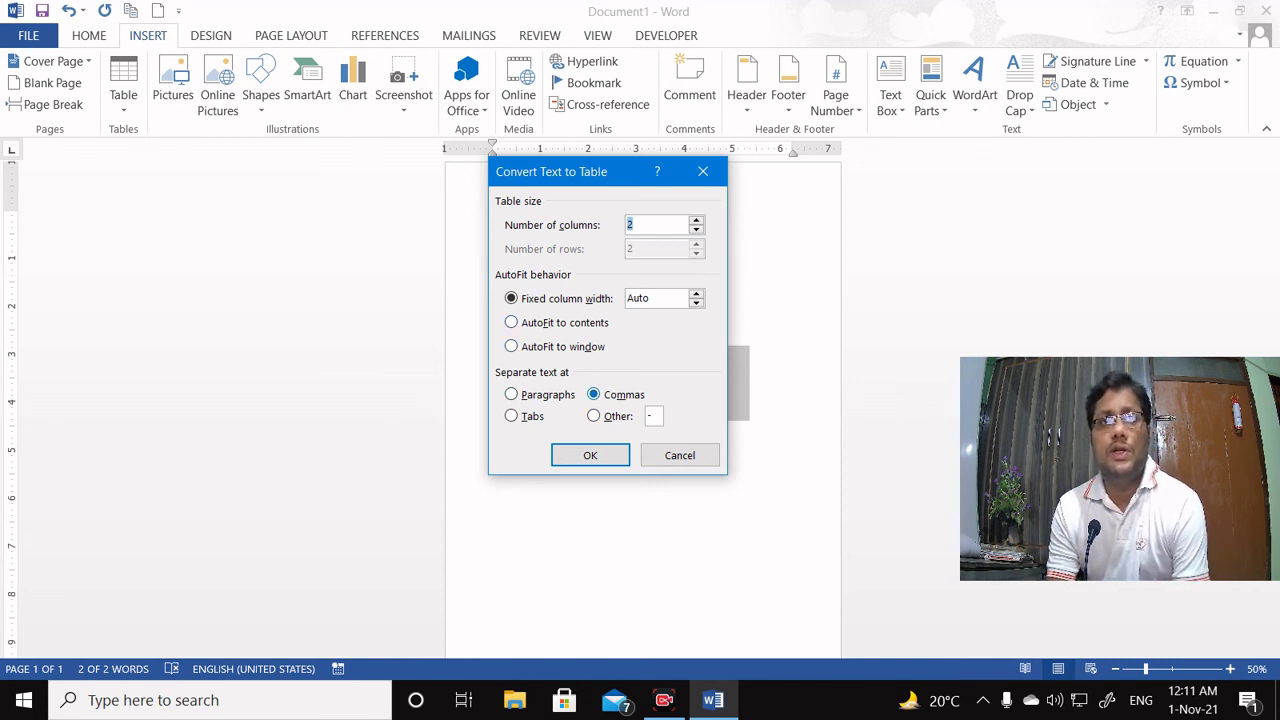
{"action": "left_click", "coordinate": [590, 455]}
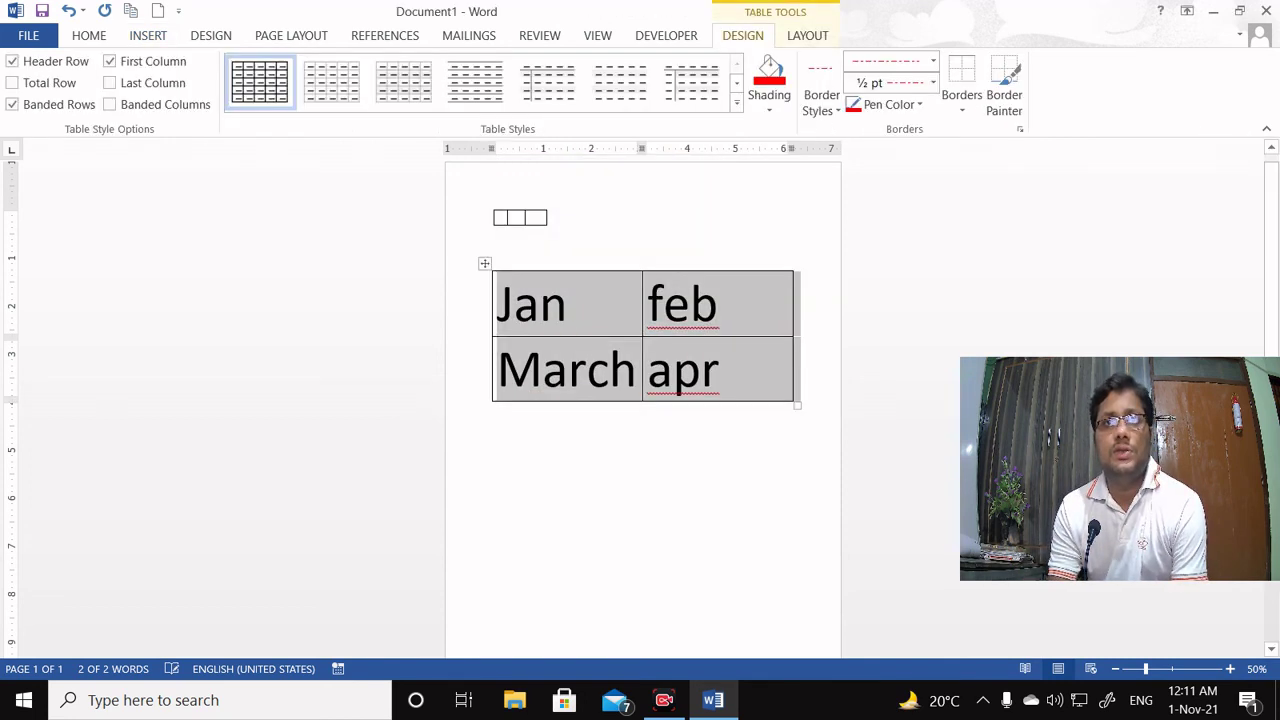
{"action": "left_click", "coordinate": [720, 370]}
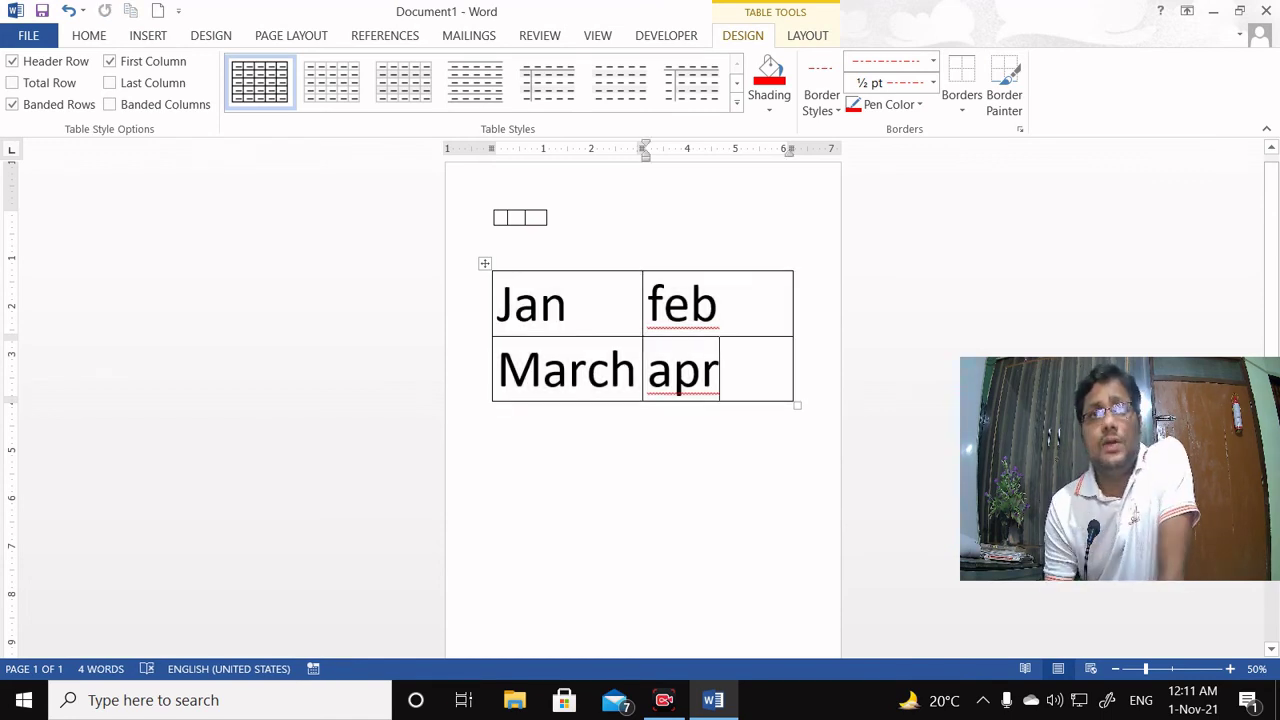
{"action": "key", "text": "ctrl+a"}
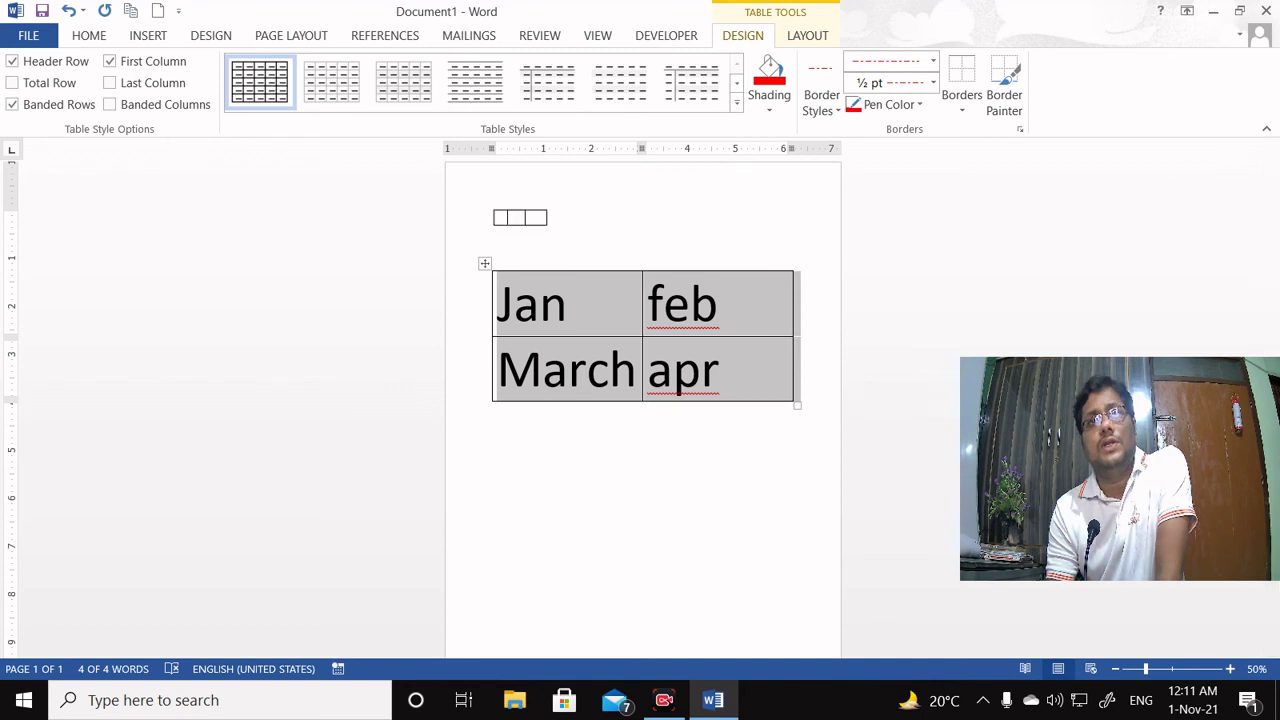
Convert the table back to comma-separated text, then delete all document content
{"action": "left_click", "coordinate": [807, 35]}
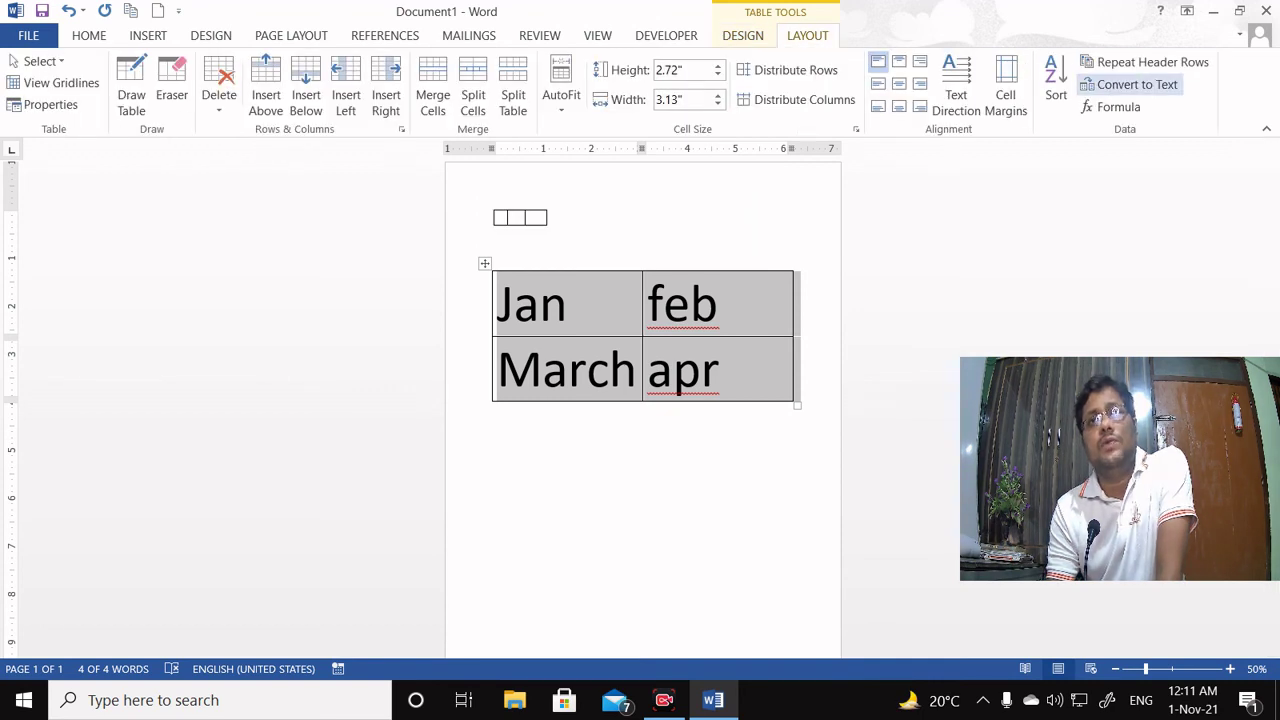
{"action": "left_click", "coordinate": [1128, 84]}
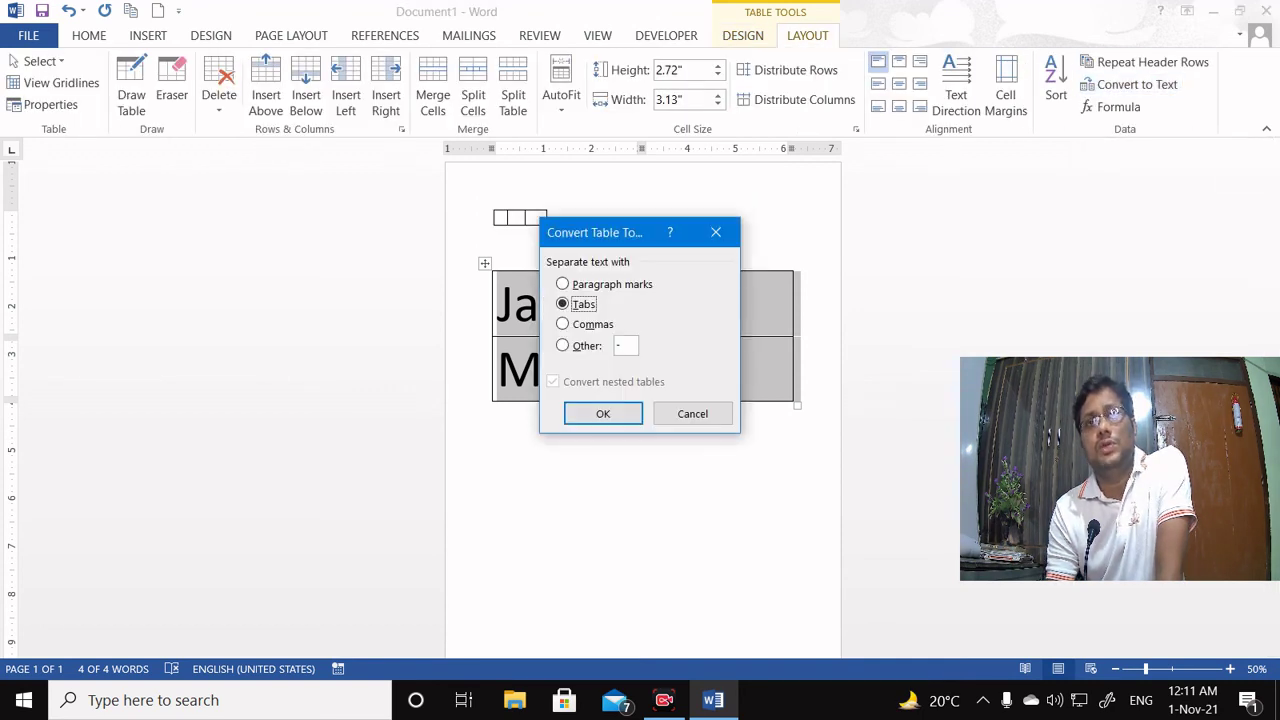
{"action": "left_click", "coordinate": [562, 324]}
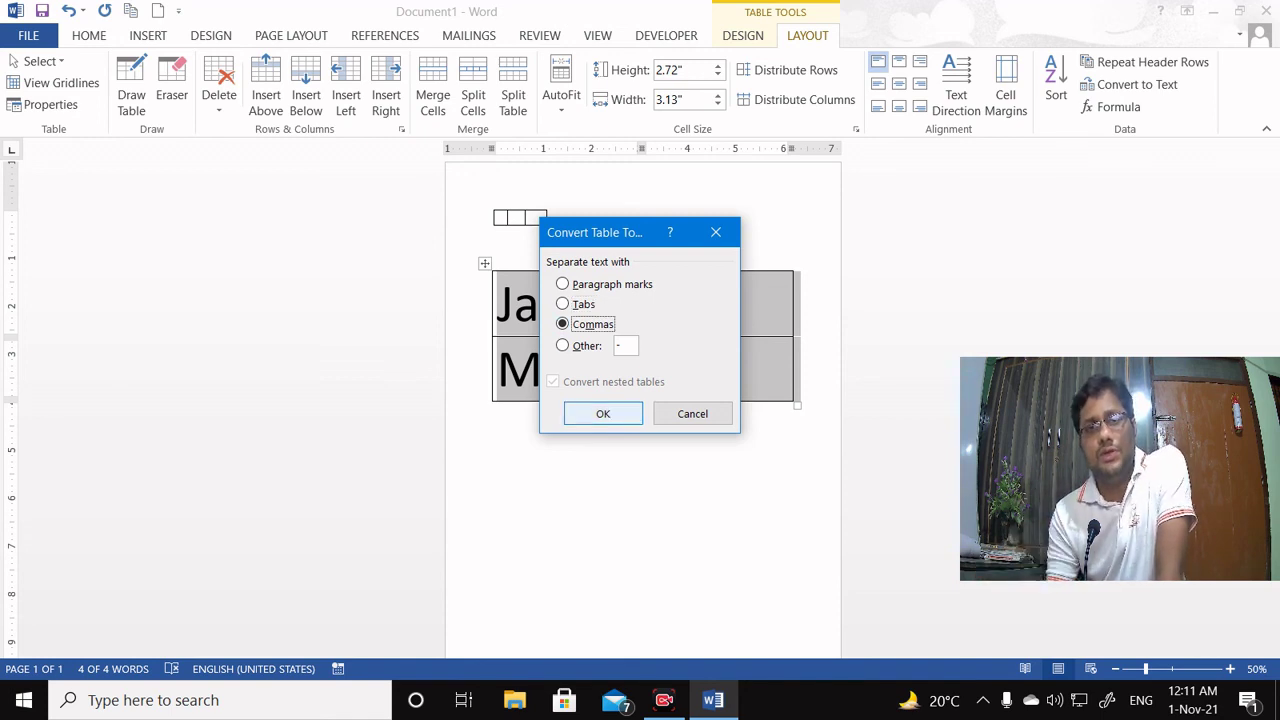
{"action": "left_click", "coordinate": [603, 413]}
{"action": "left_click", "coordinate": [493, 453]}
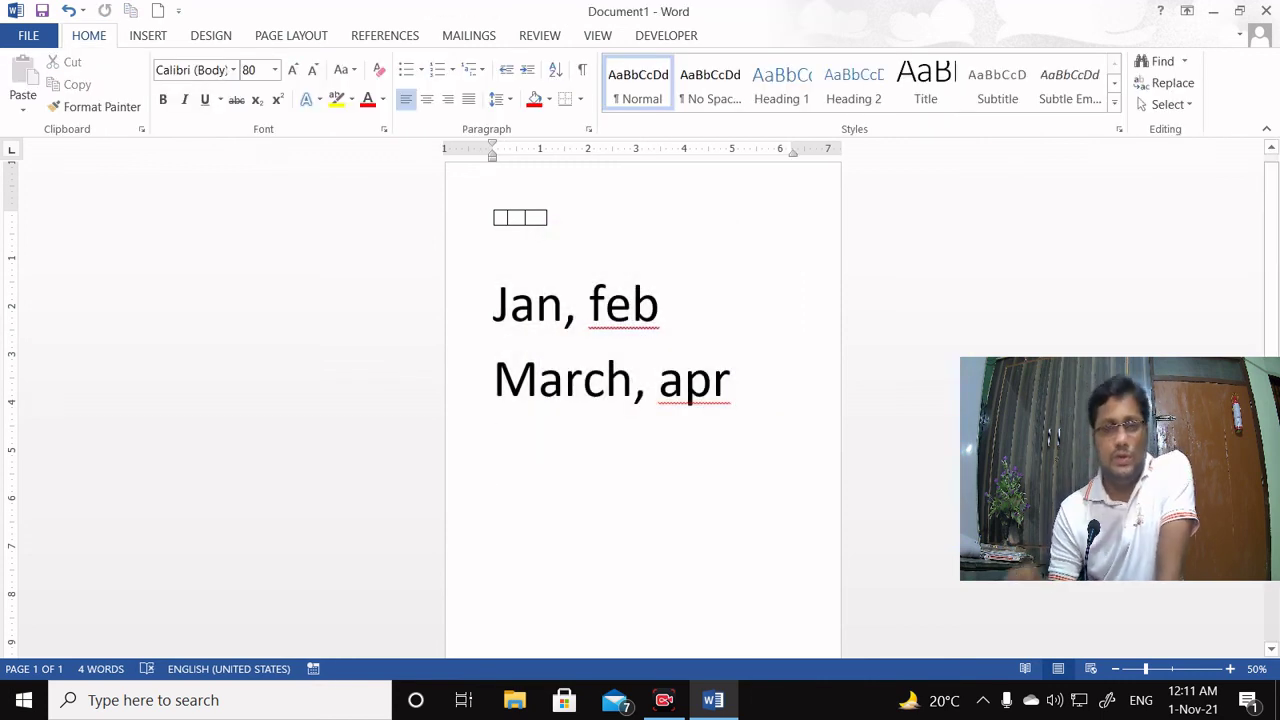
{"action": "key", "text": "ctrl+a"}
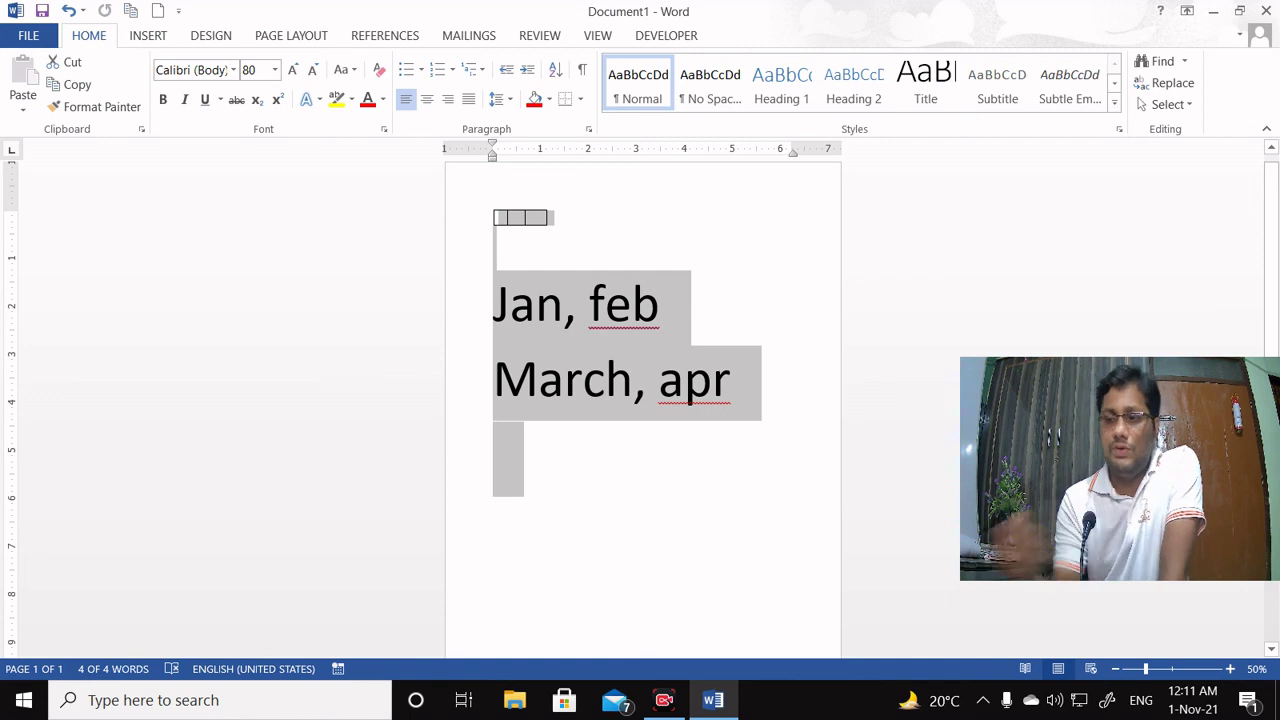
{"action": "key", "text": "Delete"}
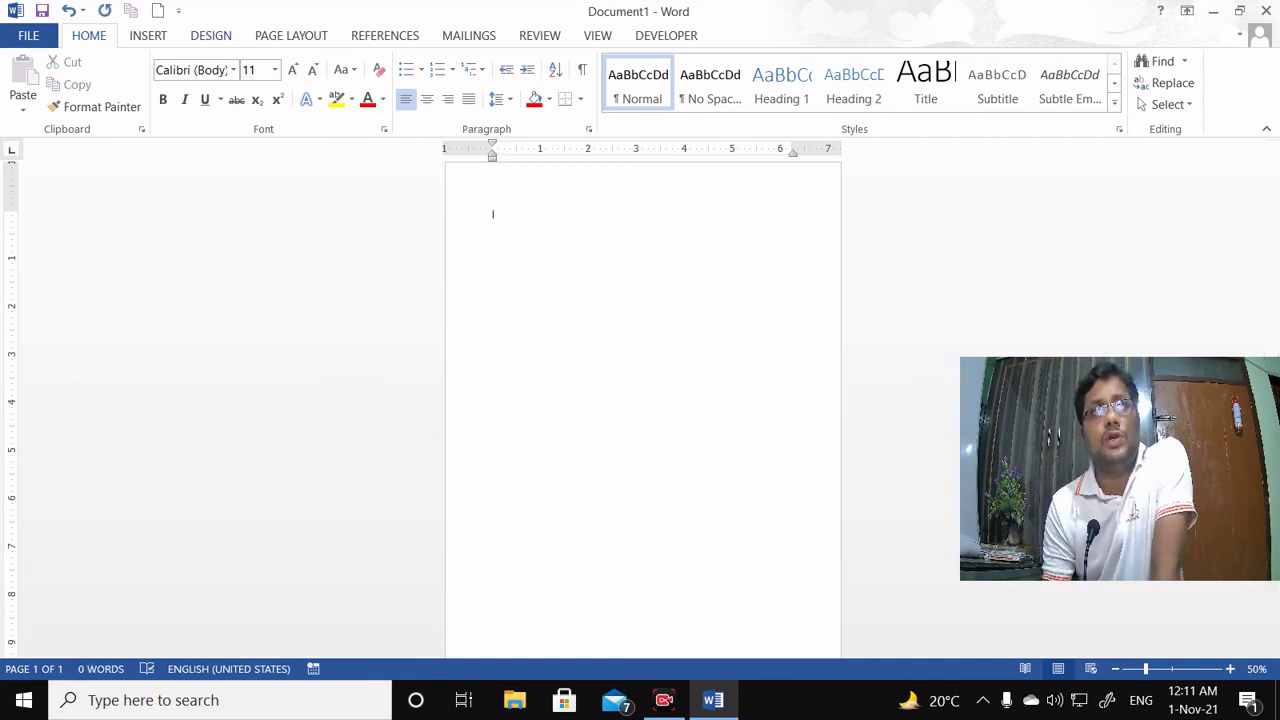
Insert a one-column, five-row table and make its rows taller
{"action": "left_click", "coordinate": [147, 35]}
{"action": "left_click", "coordinate": [123, 90]}
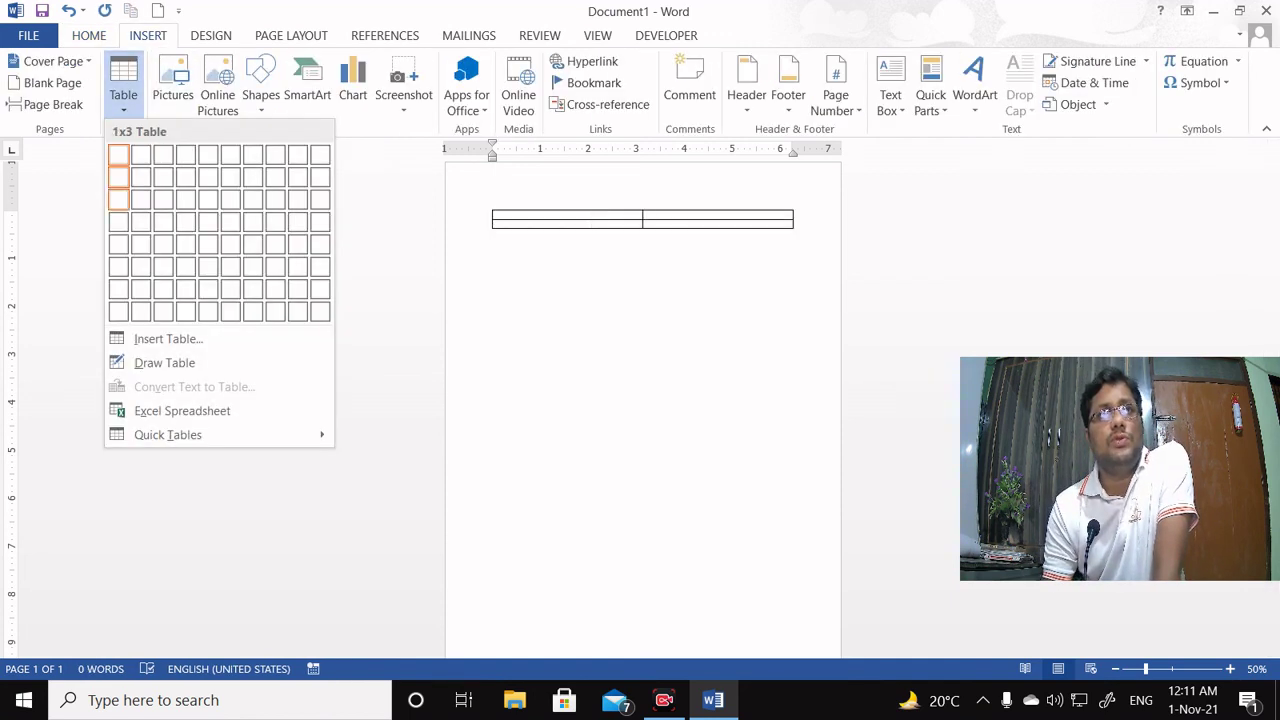
{"action": "left_click", "coordinate": [118, 243]}
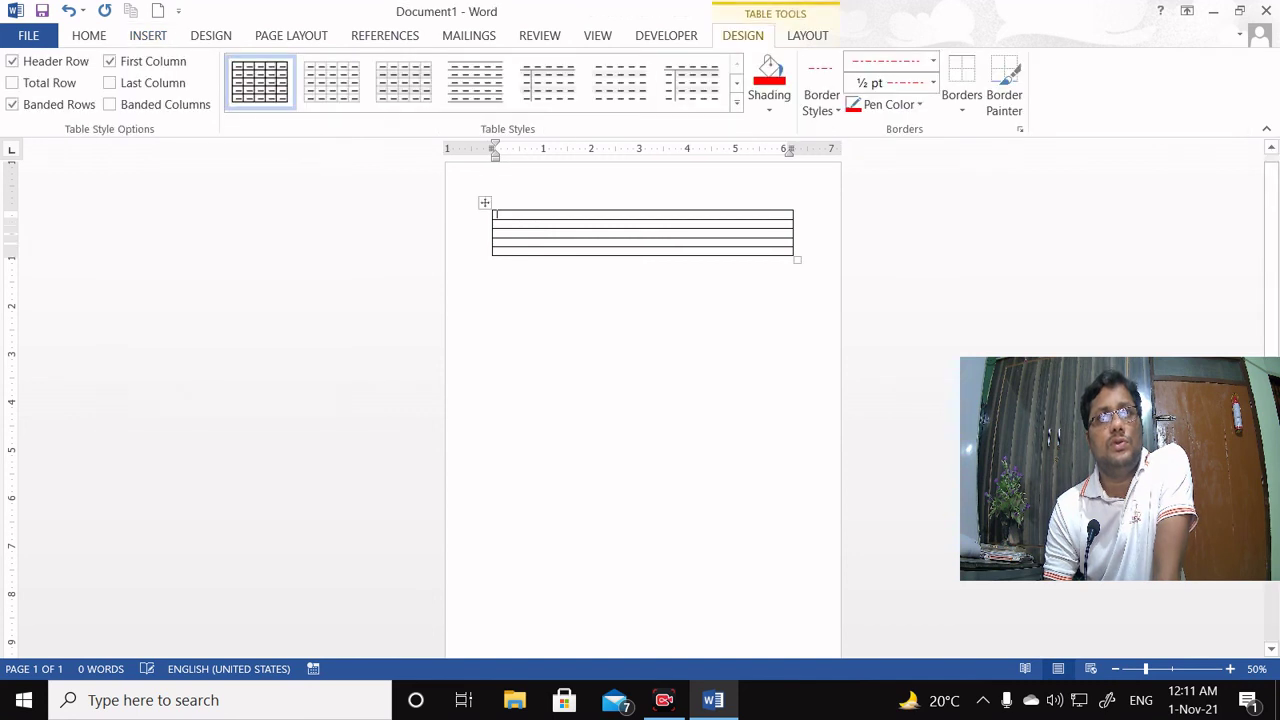
{"action": "left_click_drag", "start_coordinate": [795, 256], "coordinate": [795, 424]}
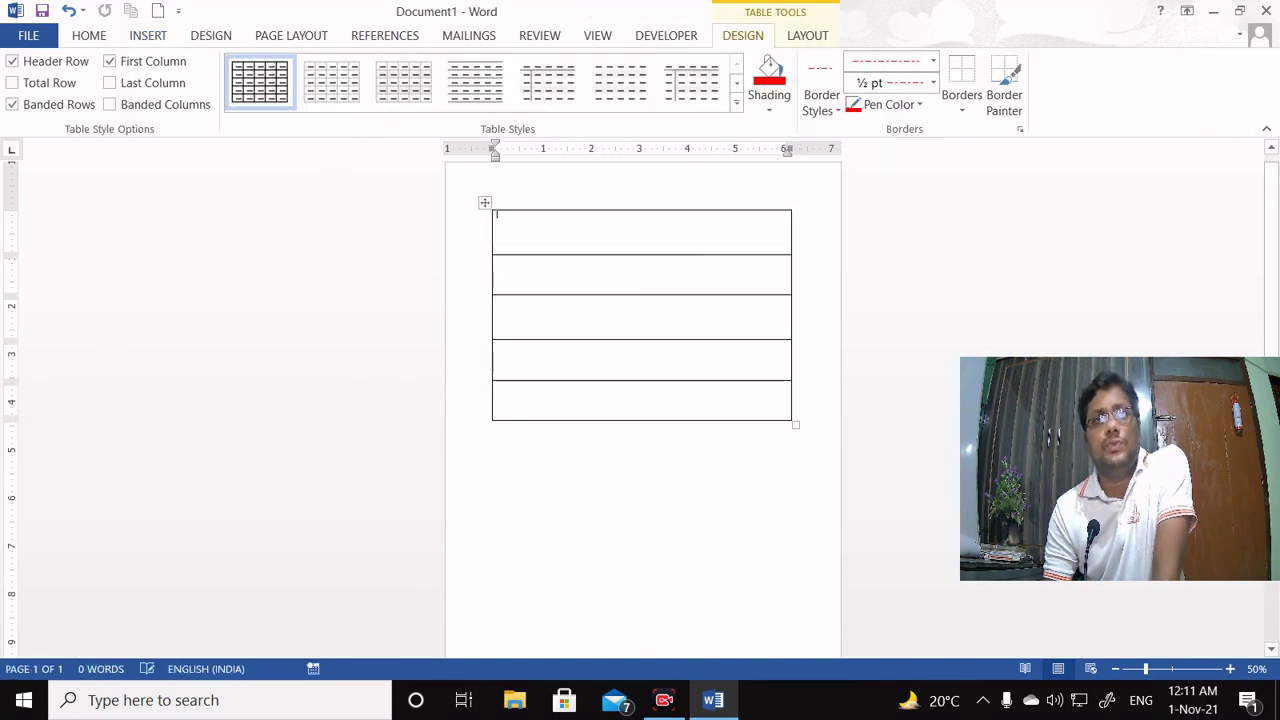
Enter Aaaa, Bbbb, Kkk, Ddd and aaaa, one word per row
{"action": "type", "text": "1"}
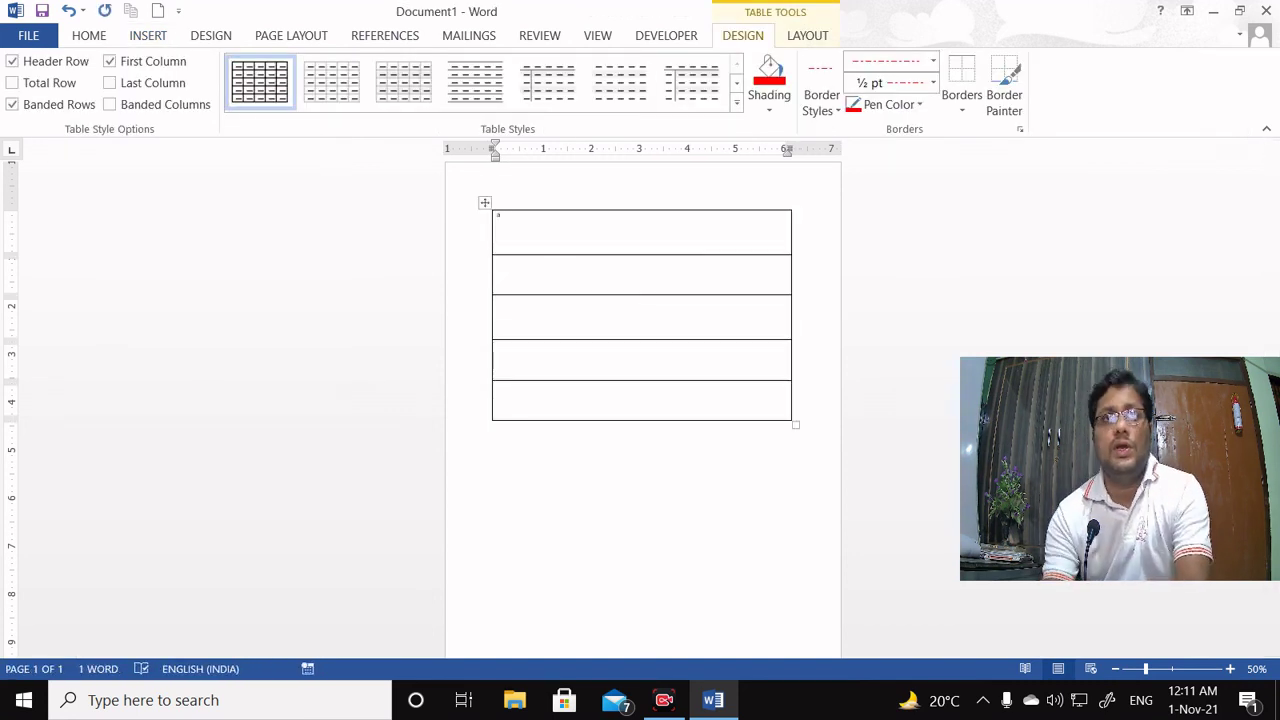
{"action": "type", "text": "aaa"}
{"action": "key", "text": "Tab"}
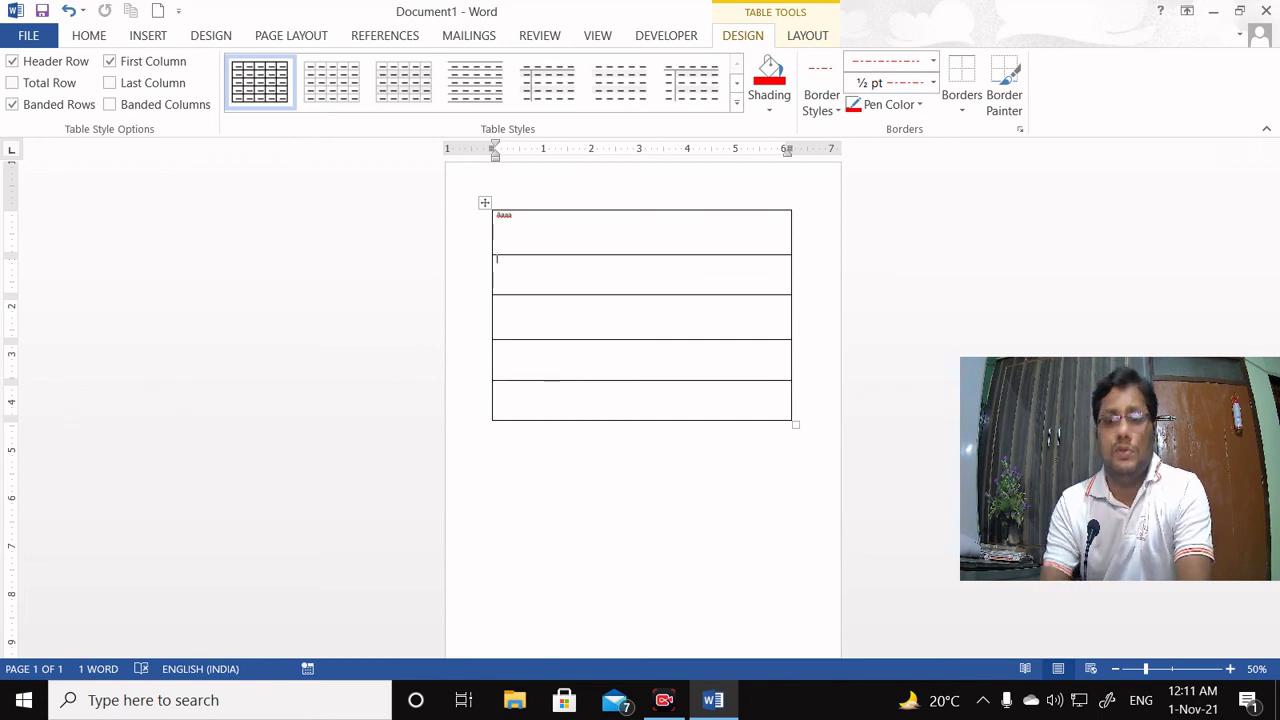
{"action": "type", "text": "bbbb"}
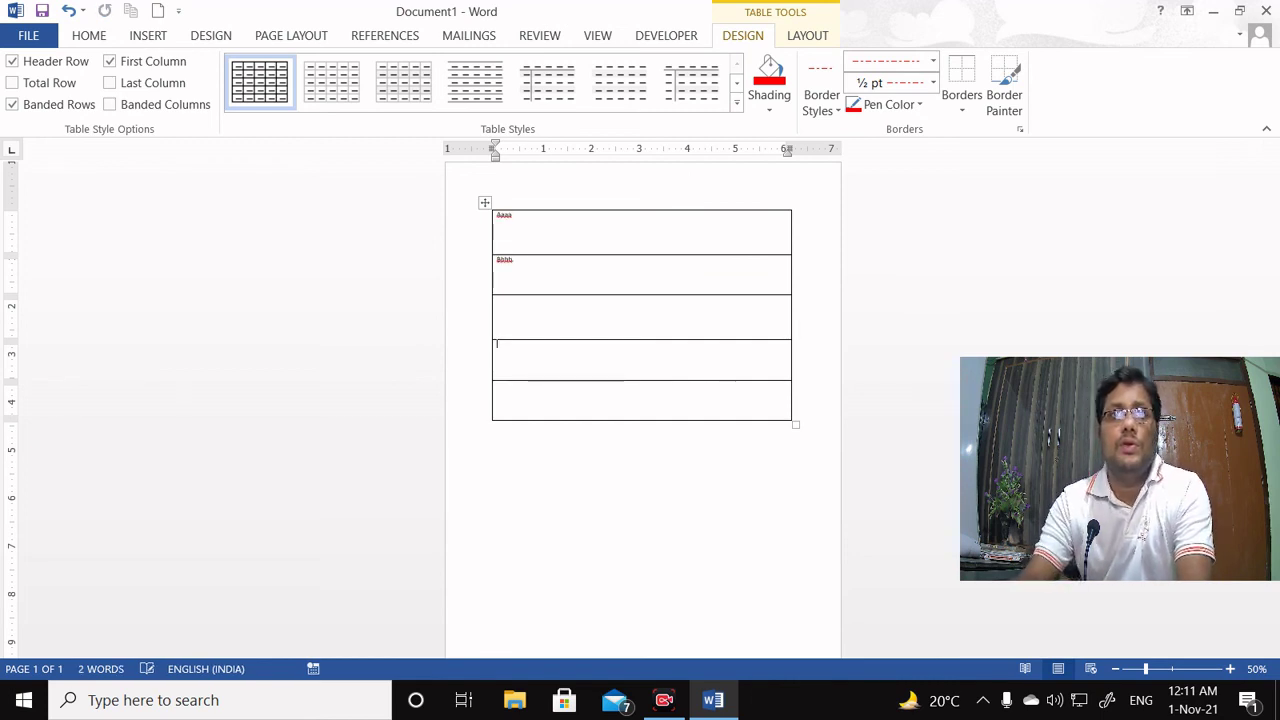
{"action": "type", "text": "ddd"}
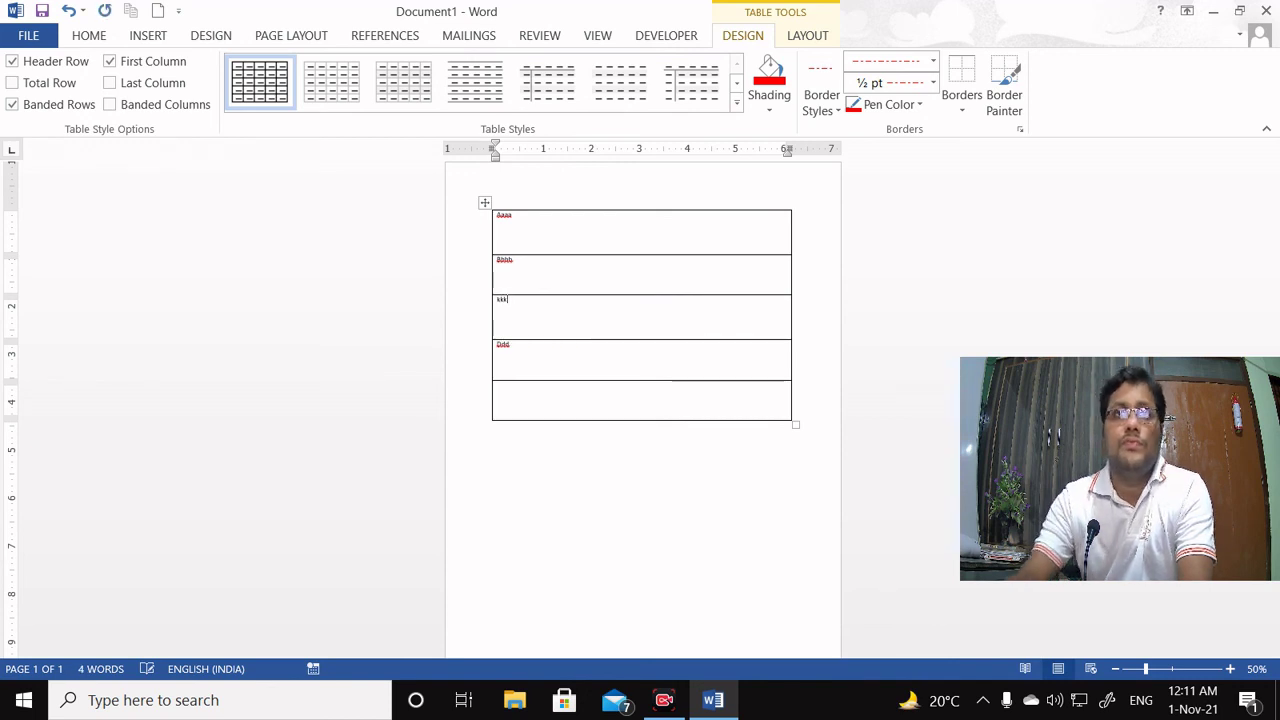
{"action": "key", "text": "Down"}
{"action": "key", "text": "Down"}
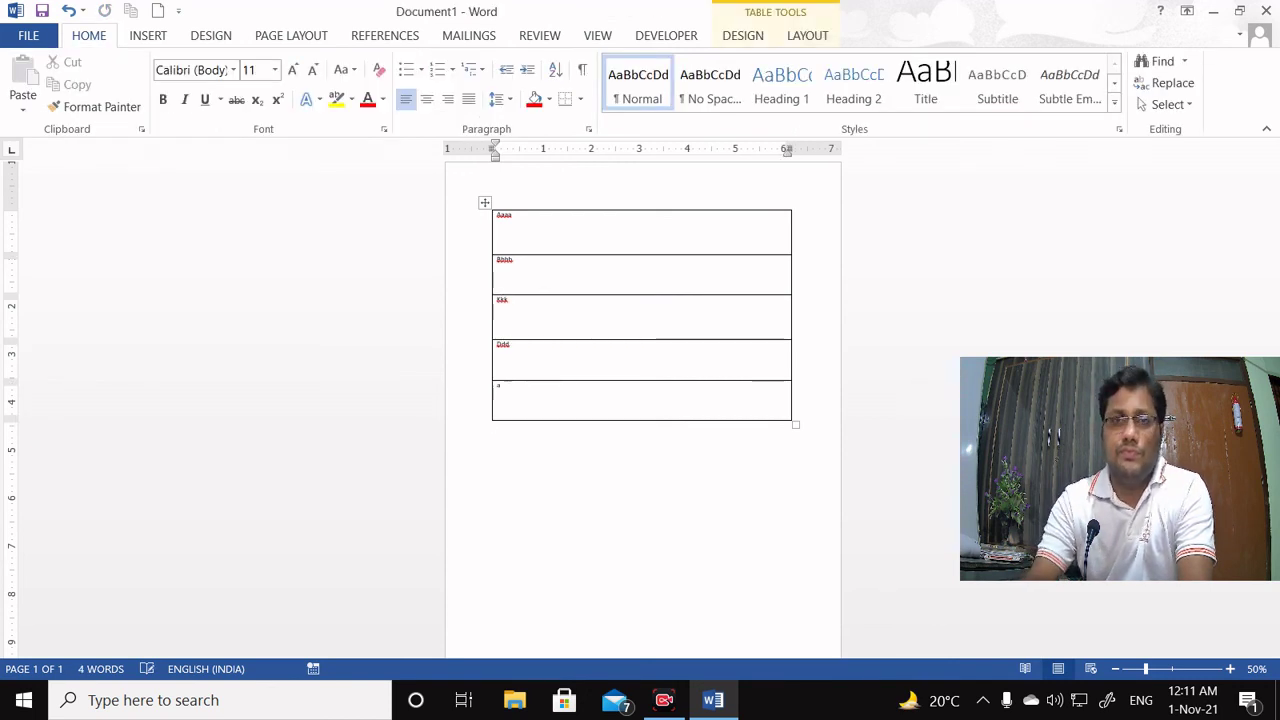
{"action": "type", "text": "aaaa"}
Enlarge all the table text to 26 point
{"action": "key", "text": "ctrl+a"}
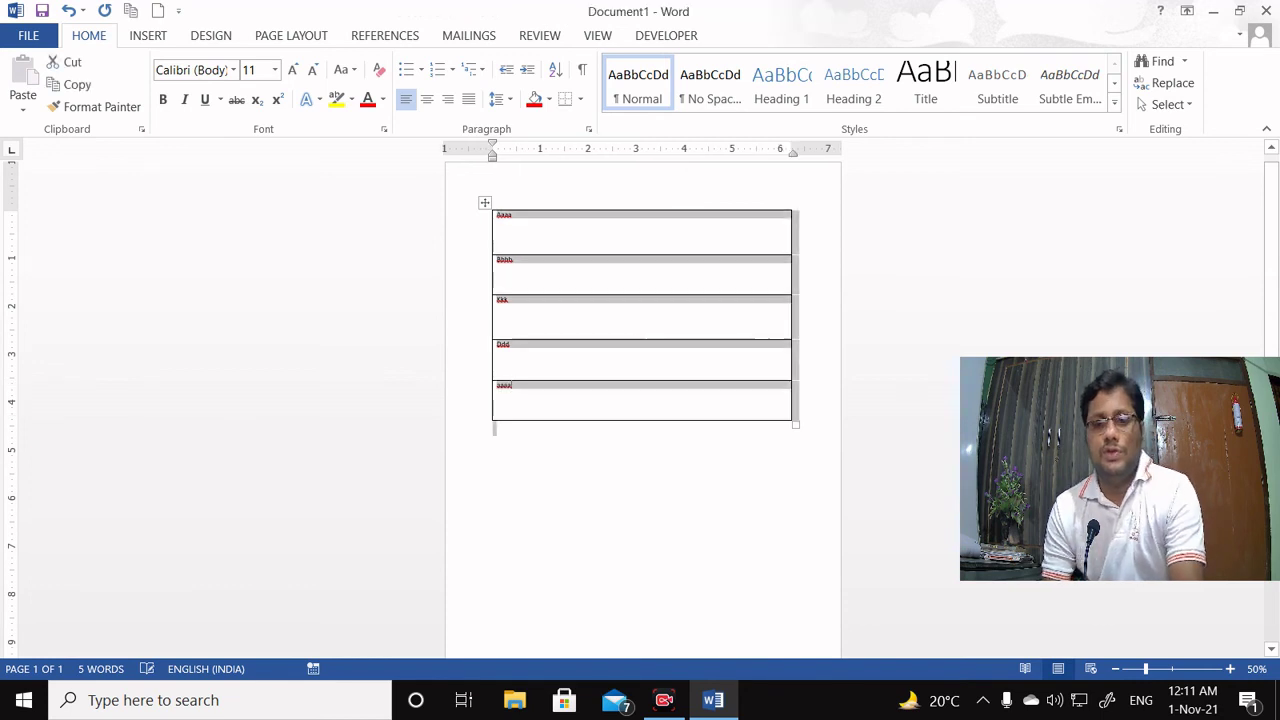
{"action": "key", "text": "ctrl+shift+period"}
{"action": "key", "text": "ctrl+shift+period"}
{"action": "key", "text": "ctrl+shift+period"}
{"action": "key", "text": "ctrl+shift+period"}
{"action": "key", "text": "ctrl+shift+period"}
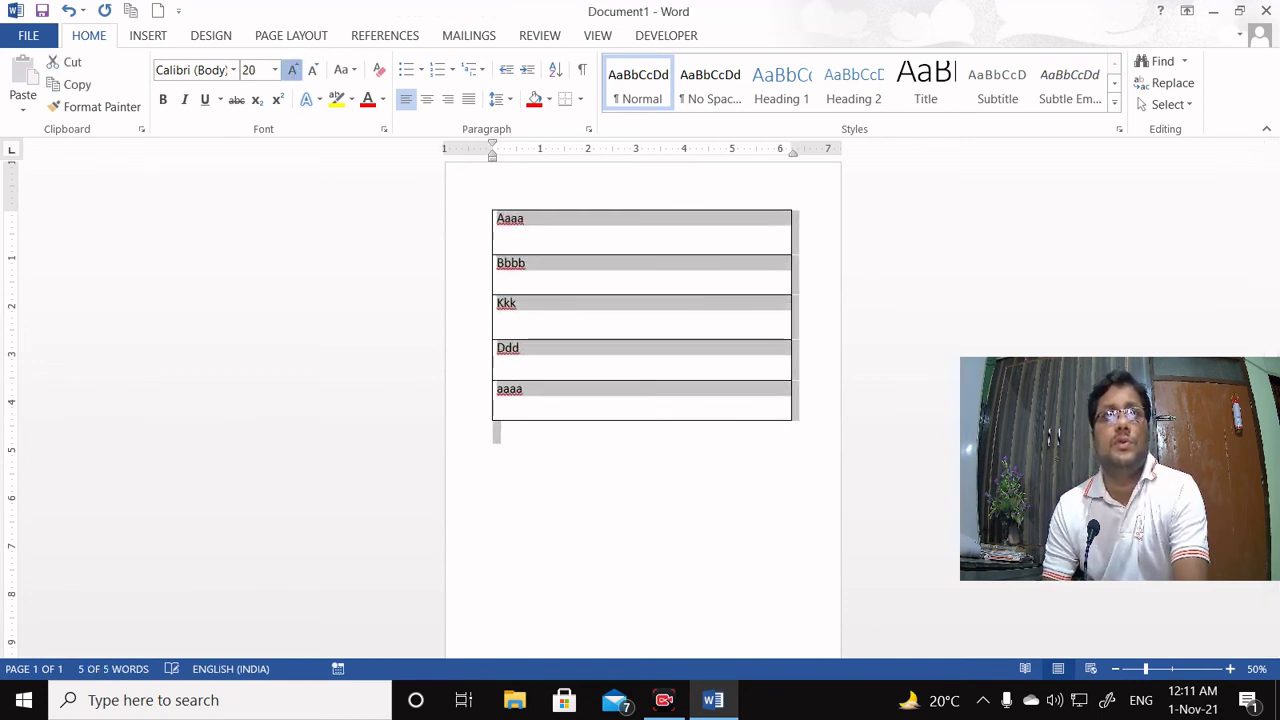
{"action": "key", "text": "ctrl+shift+period"}
{"action": "key", "text": "ctrl+shift+period"}
{"action": "key", "text": "ctrl+shift+period"}
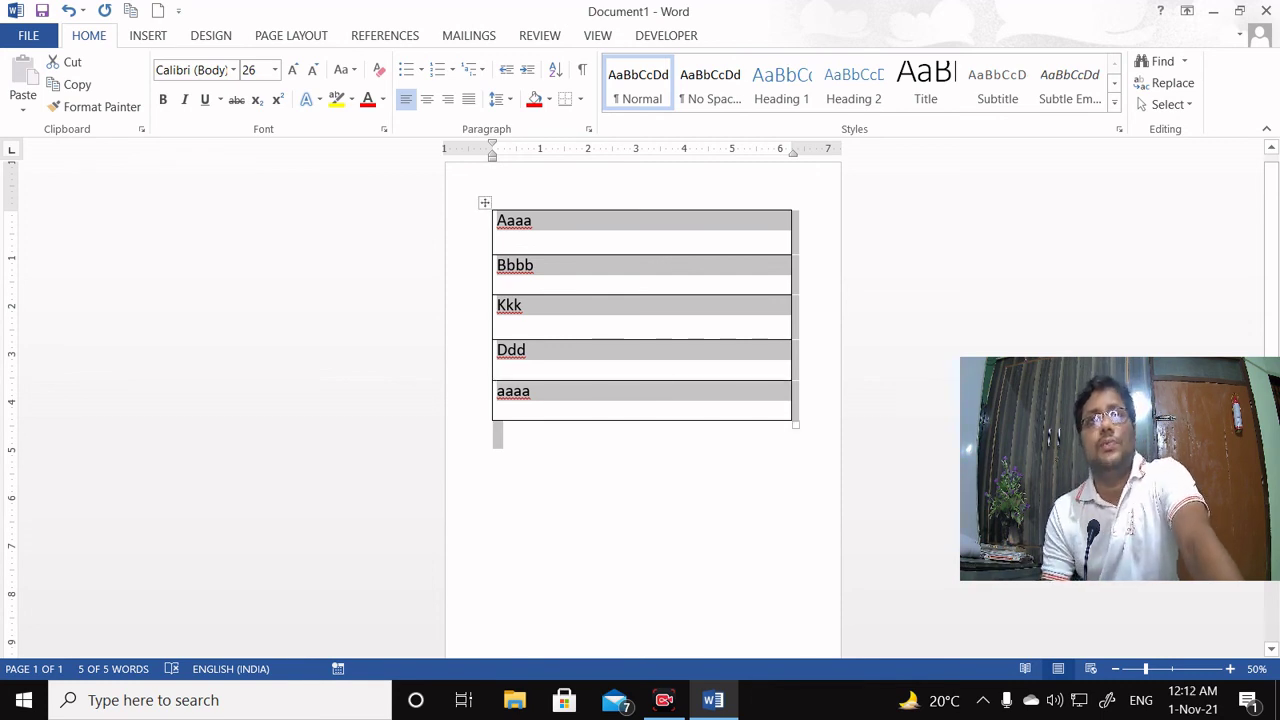
Sort the table rows ascending: Aaaa, aaaa, Bbbb, Ddd, Kkk
{"action": "left_click", "coordinate": [532, 221]}
{"action": "left_click", "coordinate": [807, 35]}
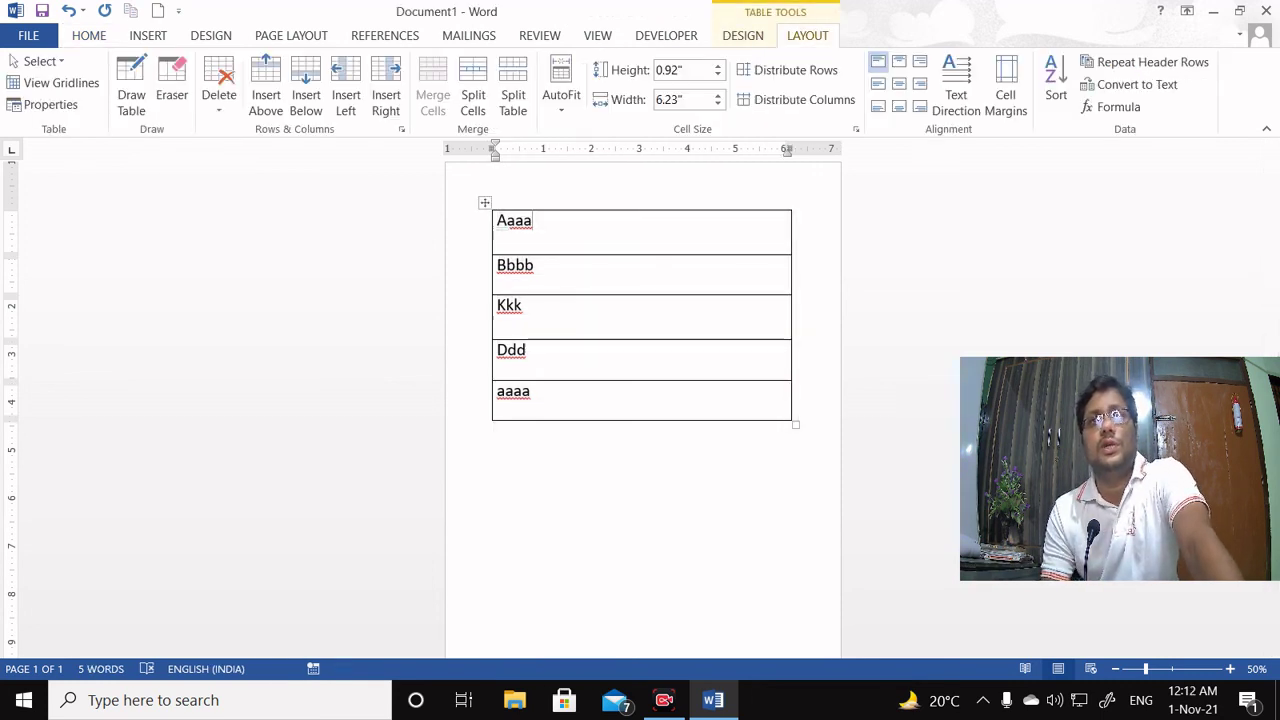
{"action": "left_click", "coordinate": [1056, 85]}
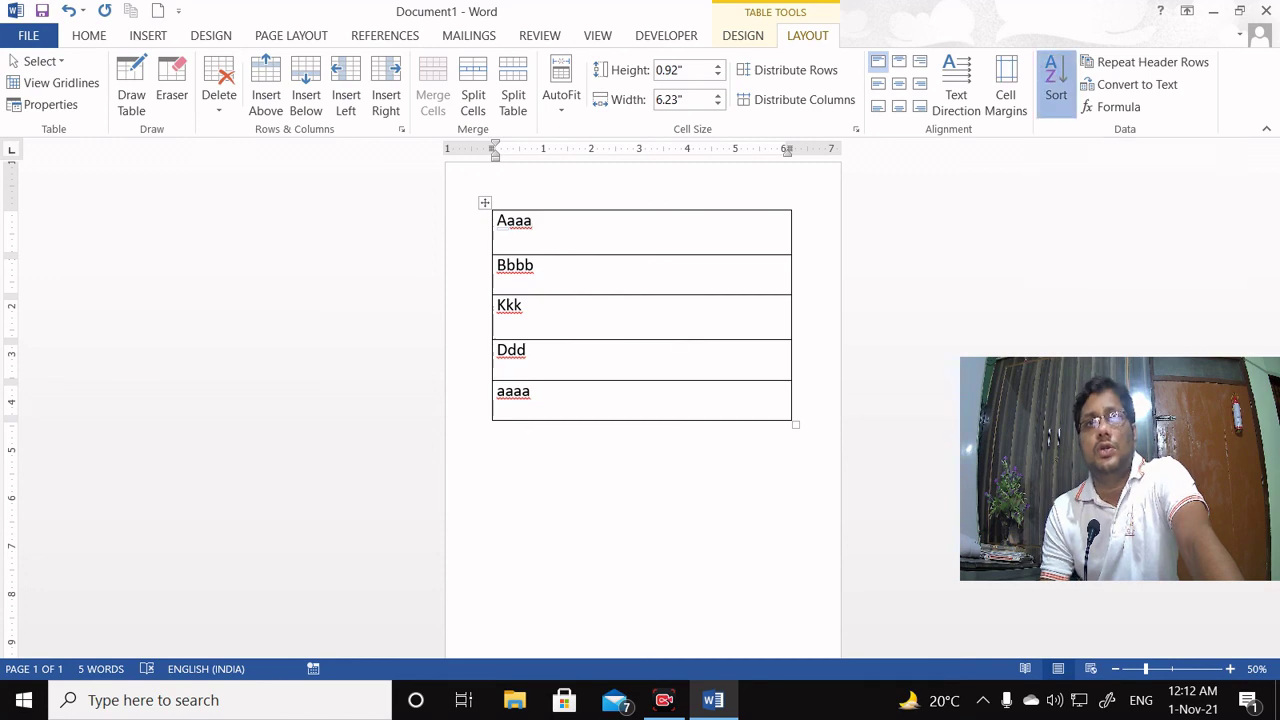
{"action": "left_click", "coordinate": [772, 480]}
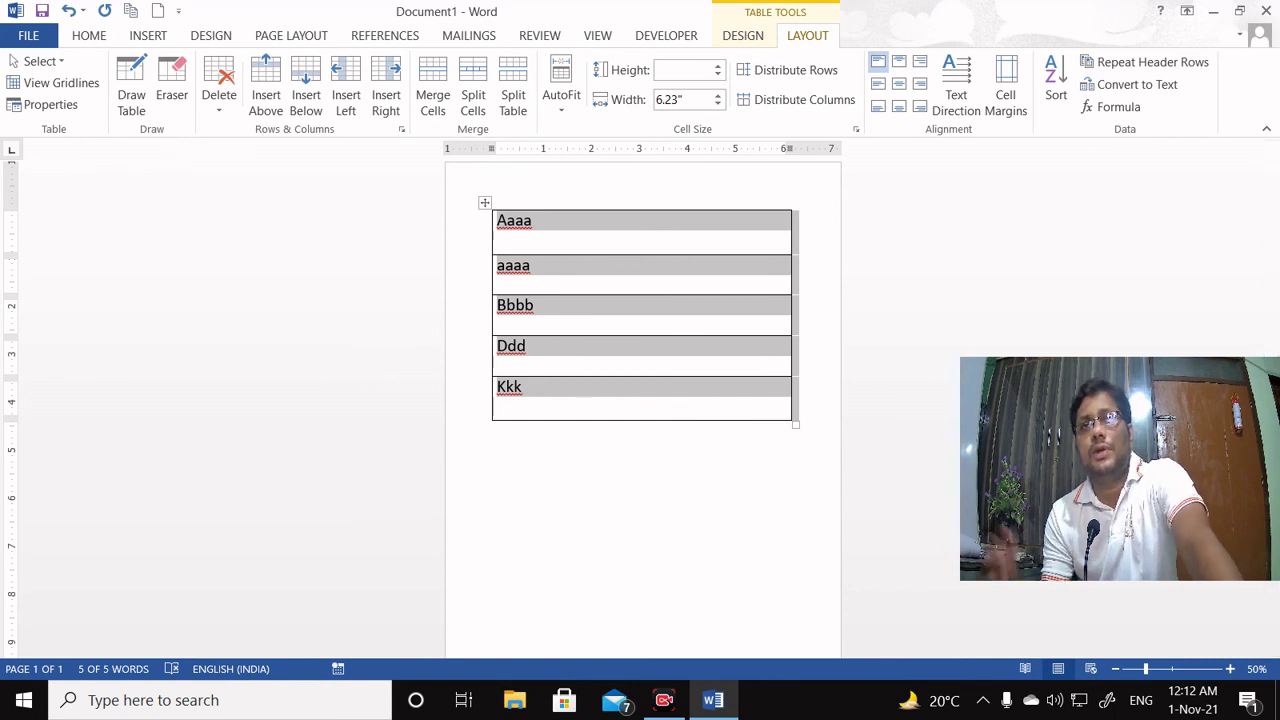
Re-sort the rows in descending order: Kkk, Ddd, Bbbb, Aaaa, aaaa
{"action": "left_click", "coordinate": [1056, 85]}
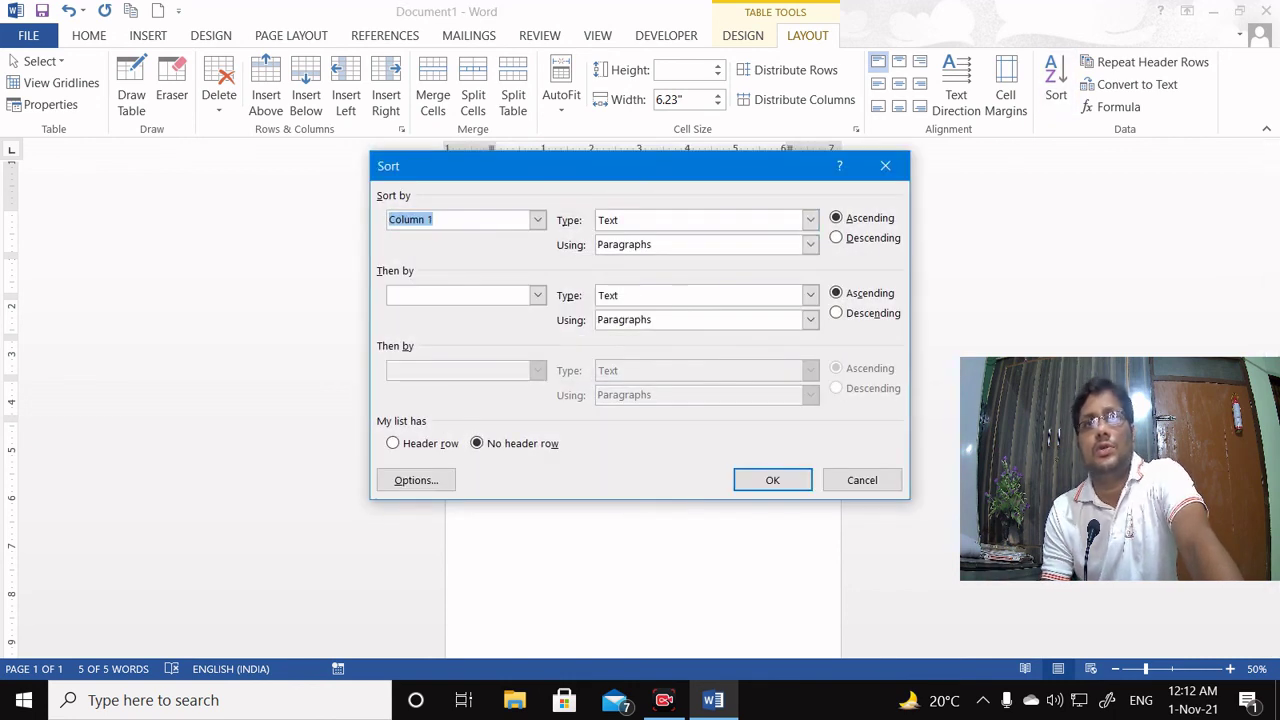
{"action": "left_click", "coordinate": [836, 238]}
{"action": "left_click", "coordinate": [772, 480]}
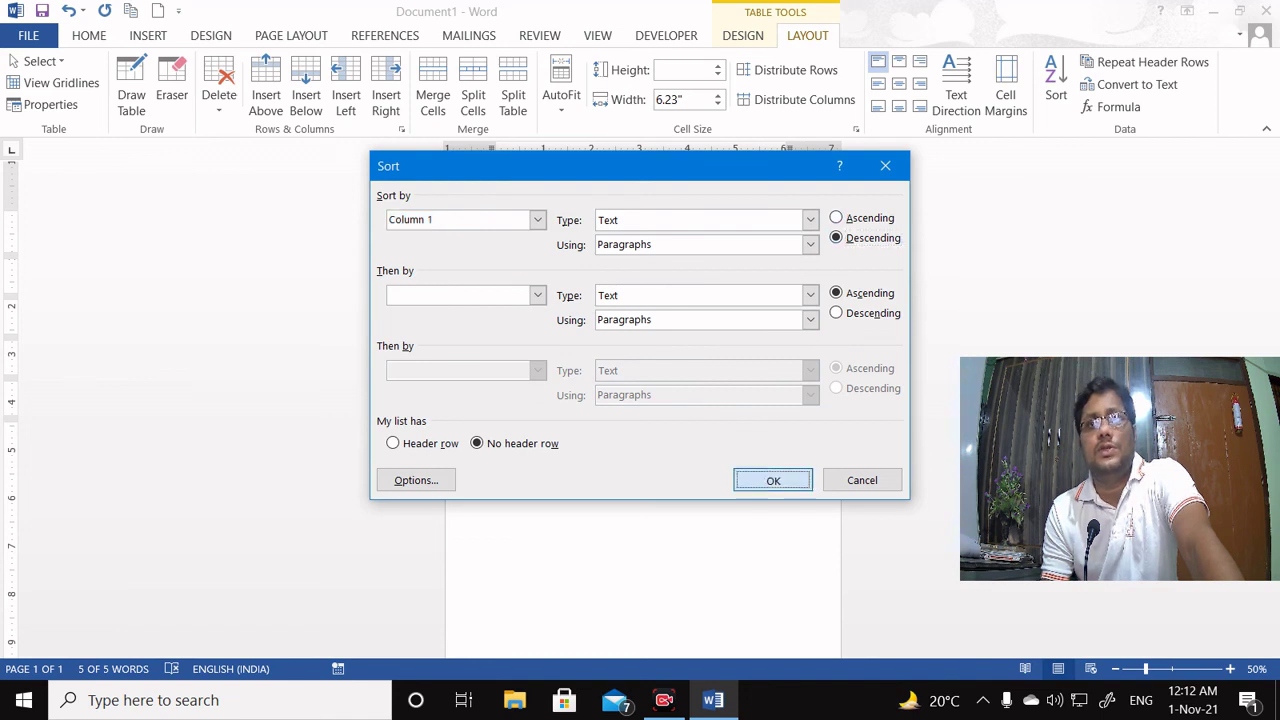